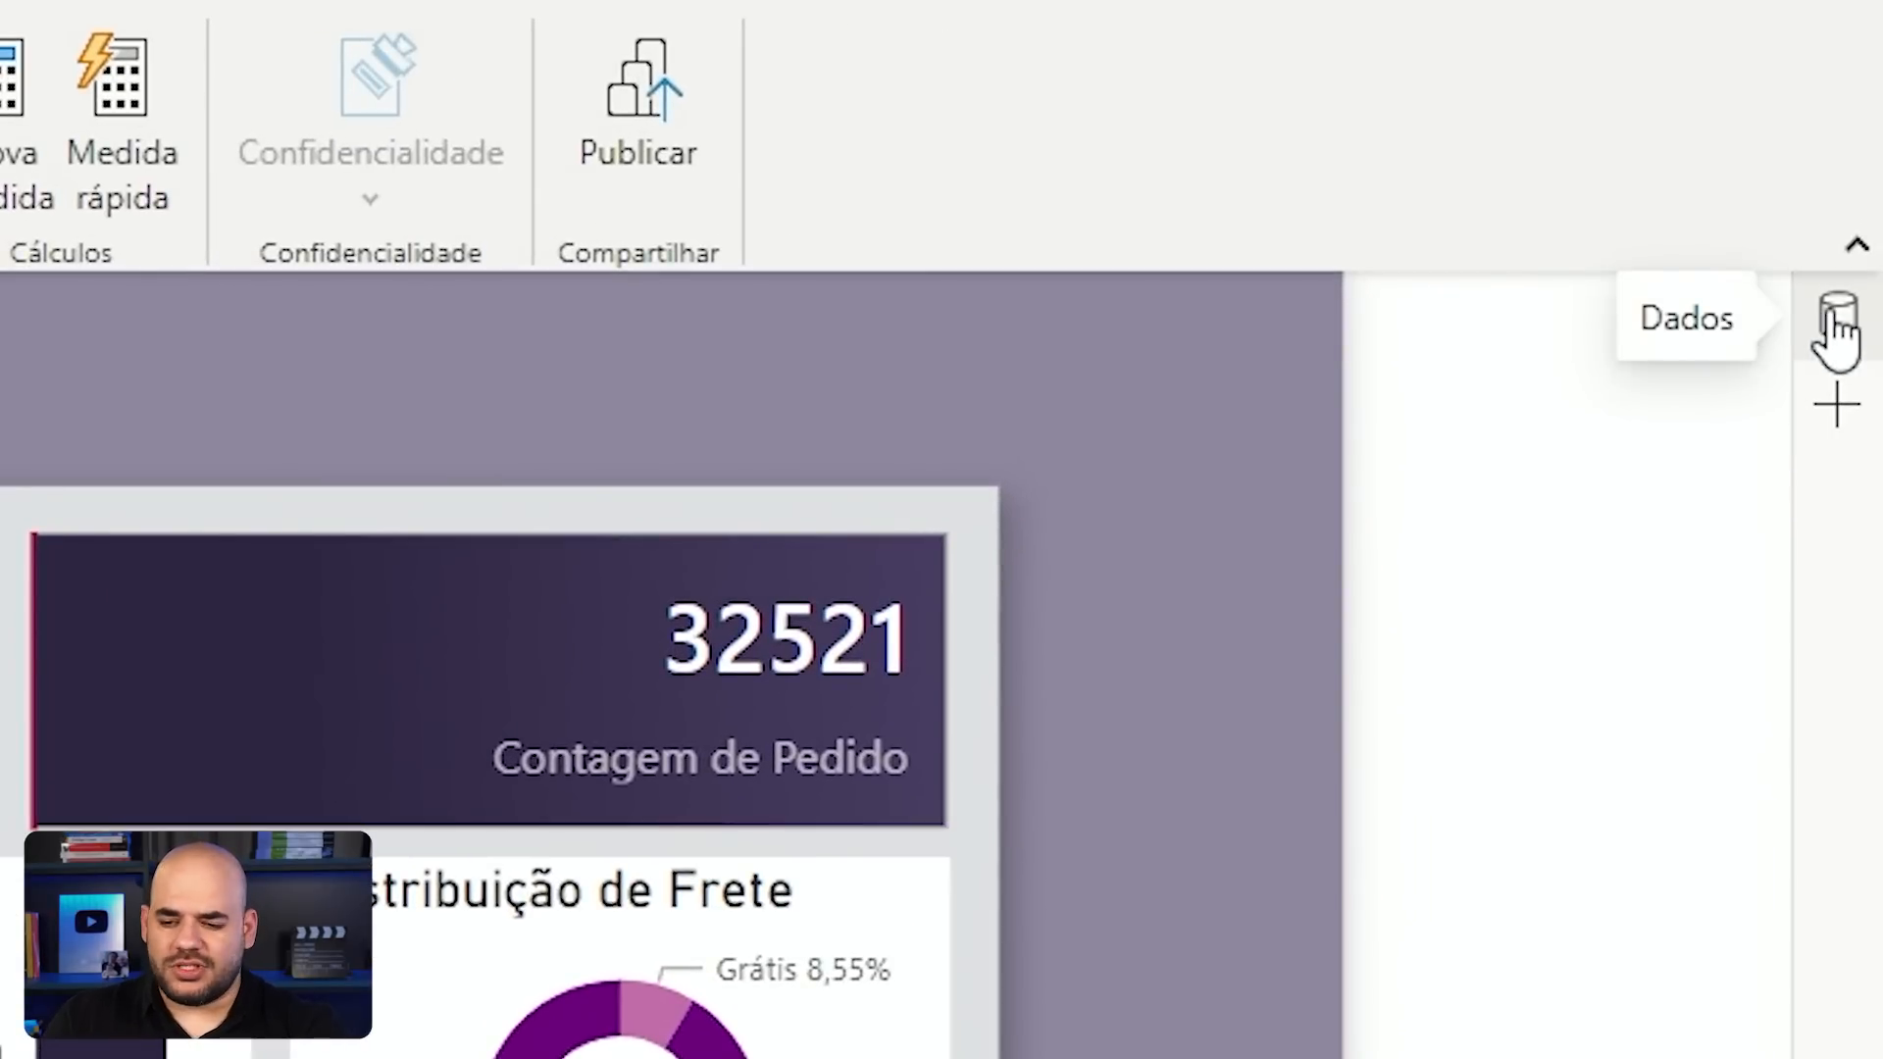
Step: Show the Dados pane, then add the Formato pane to the pane switcher and open it
{"action": "left_click", "coordinate": [1837, 324]}
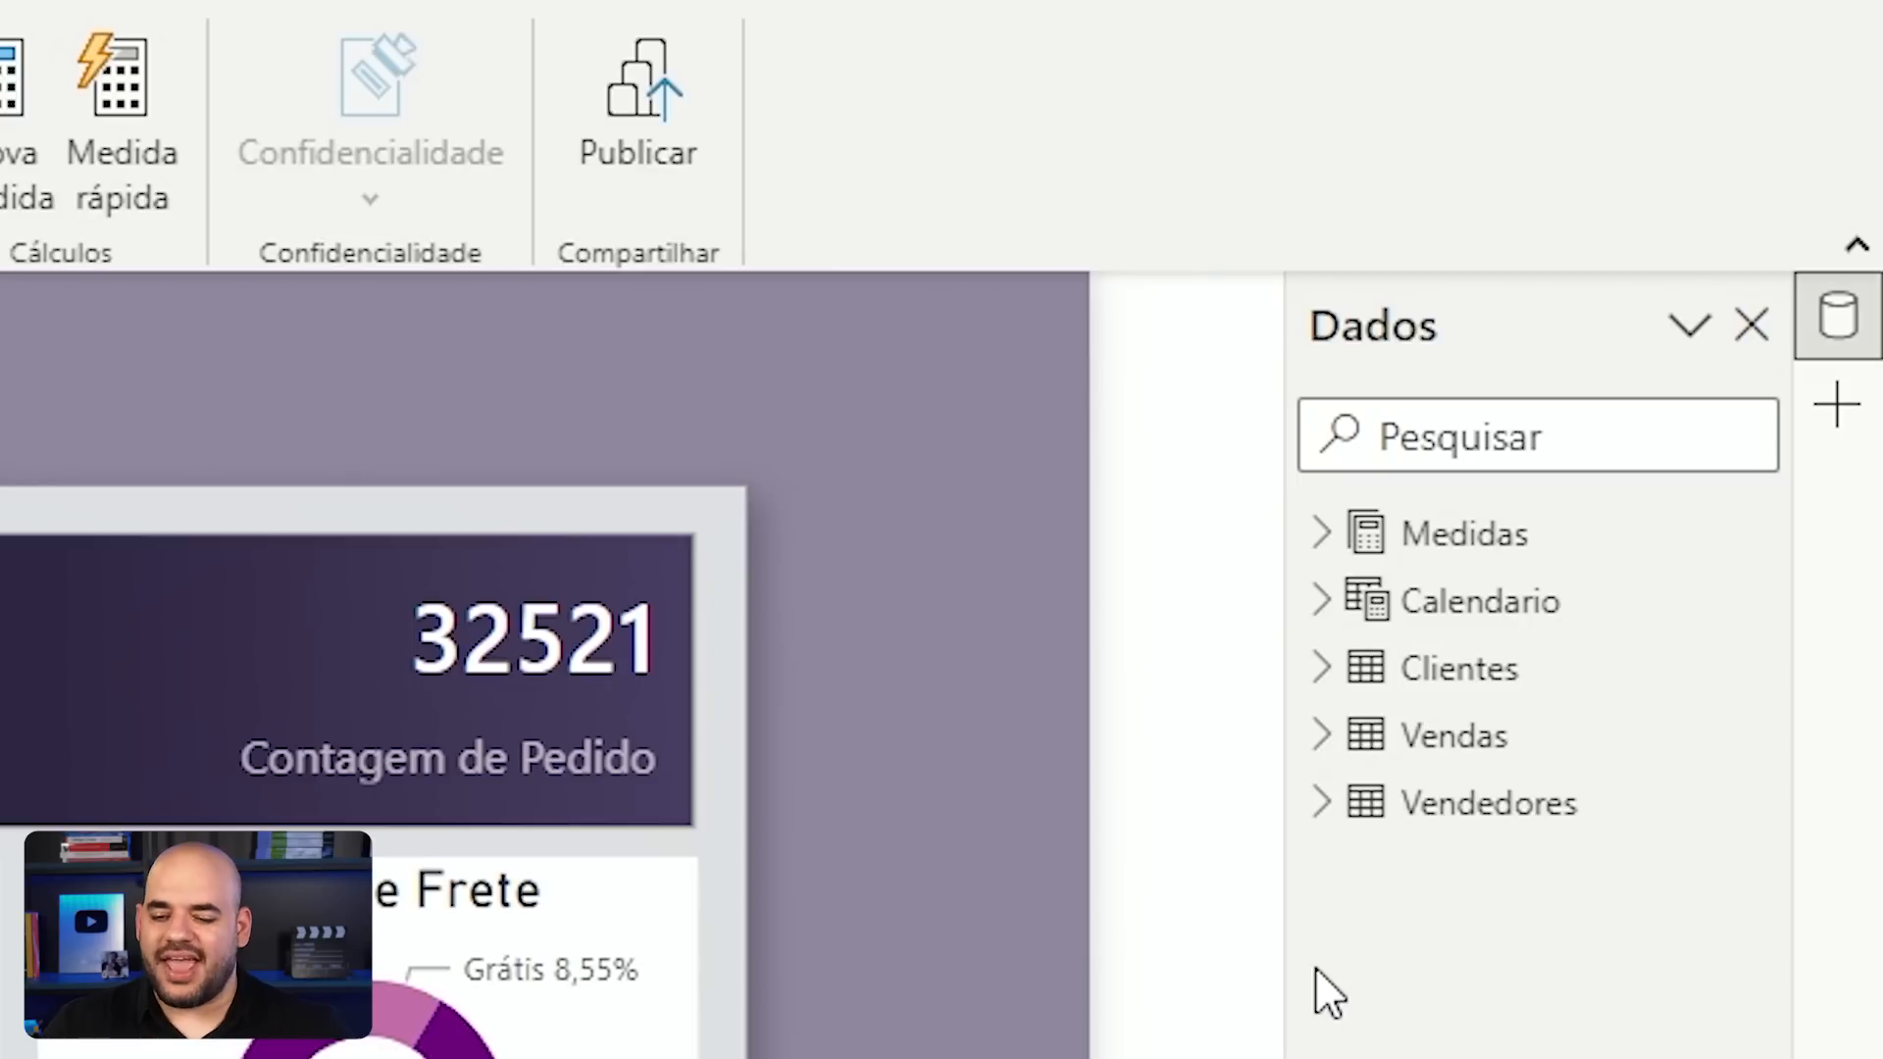
{"action": "left_click", "coordinate": [1836, 426]}
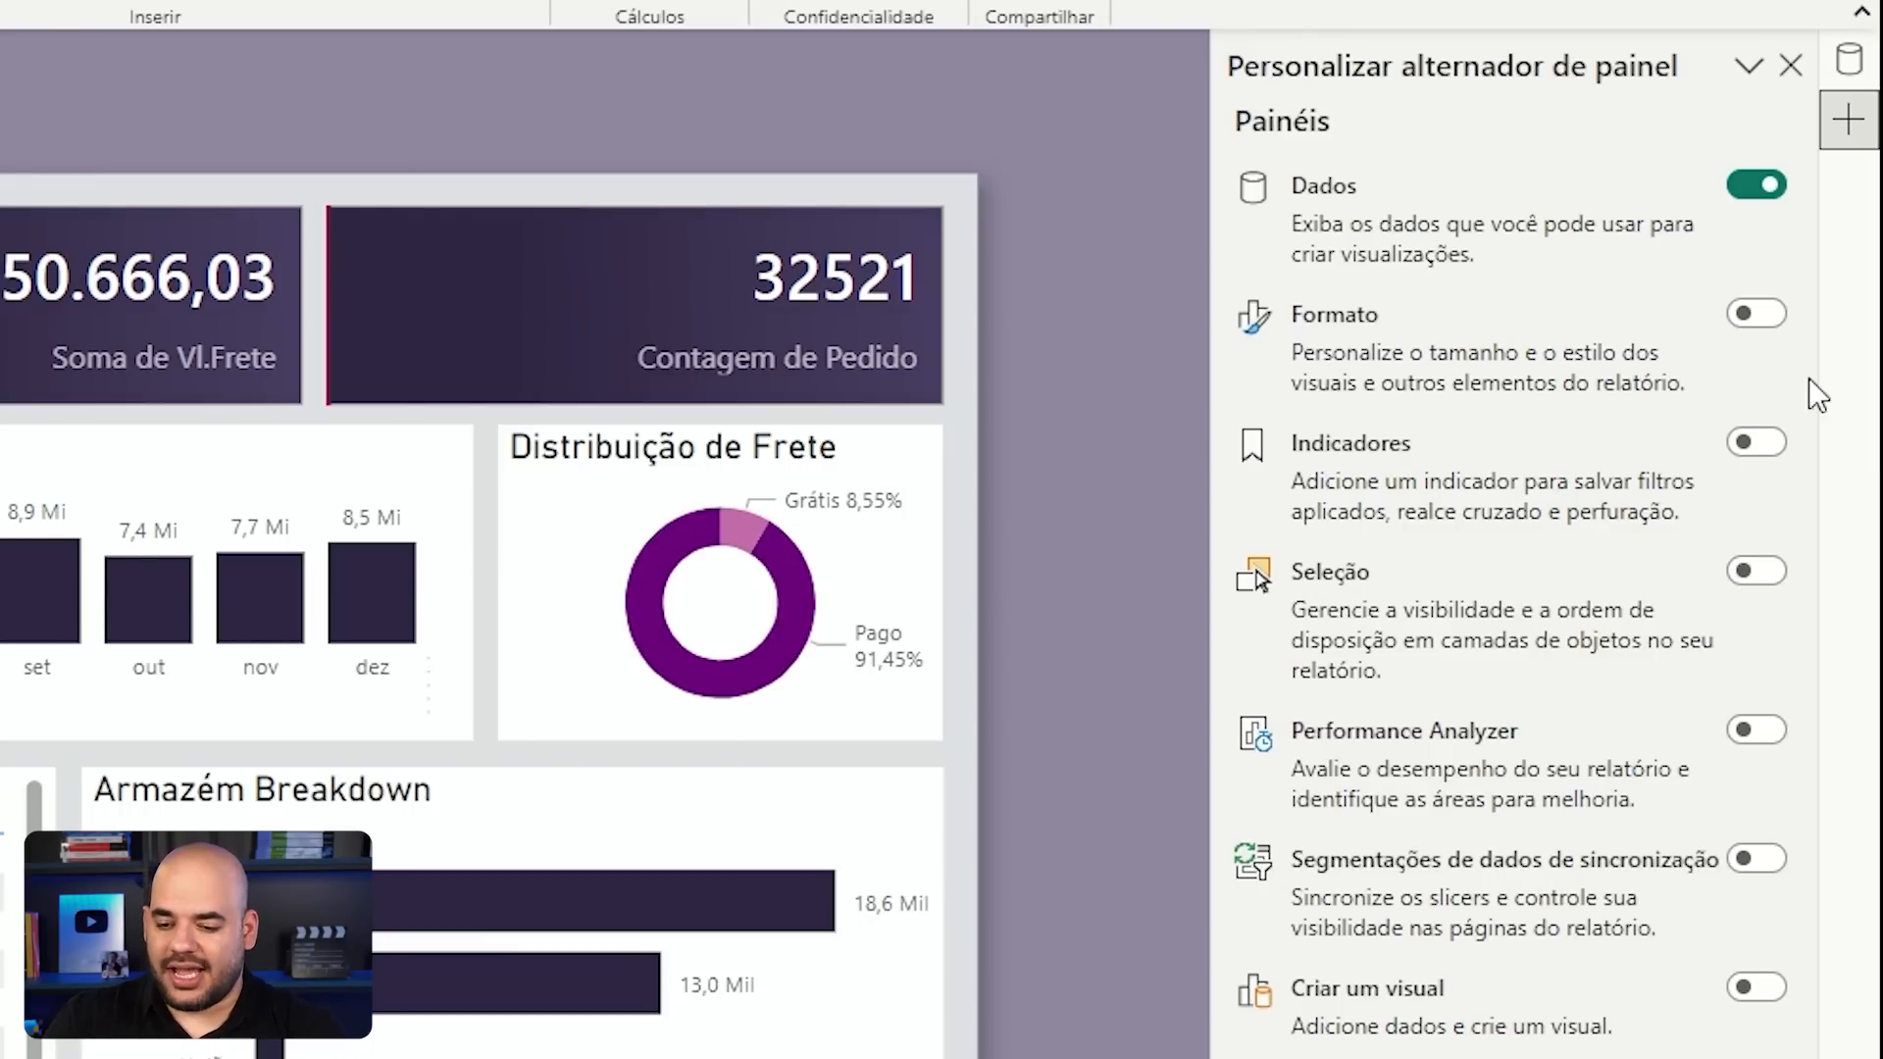
{"action": "left_click", "coordinate": [1763, 314]}
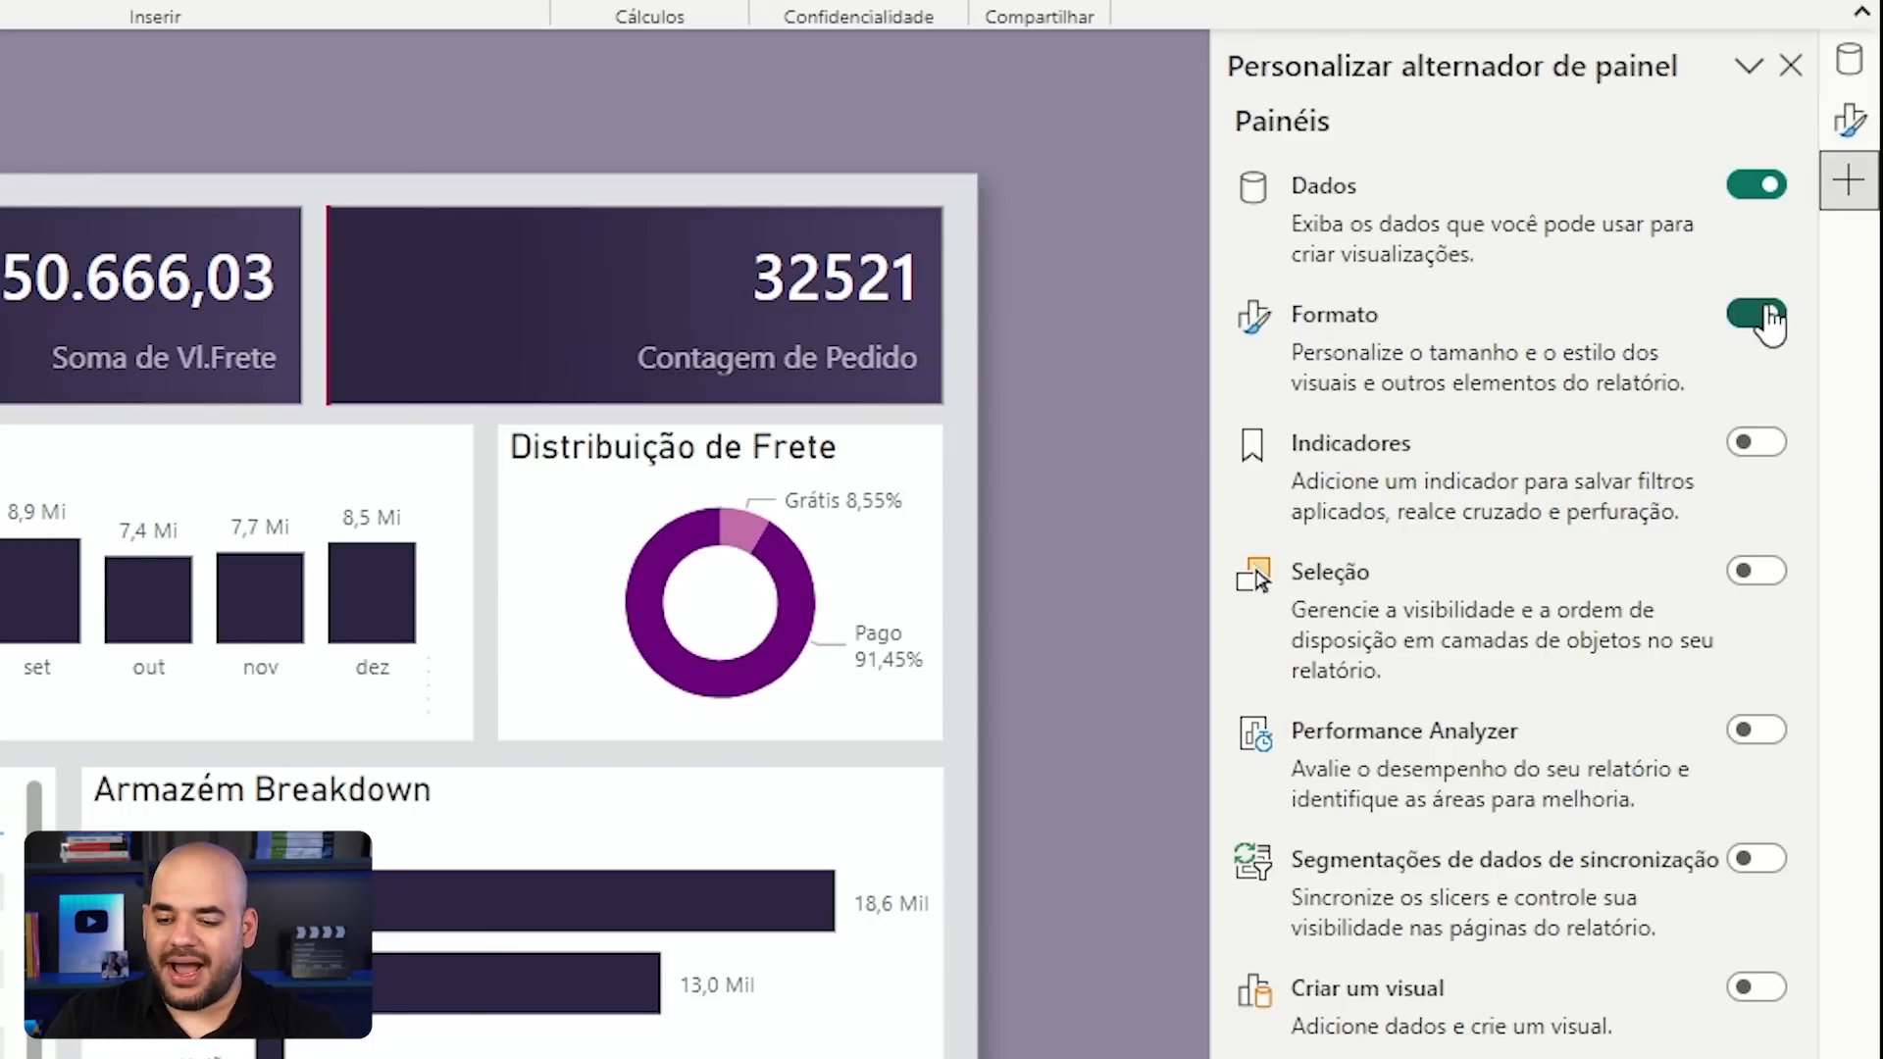
{"action": "left_click", "coordinate": [1854, 123]}
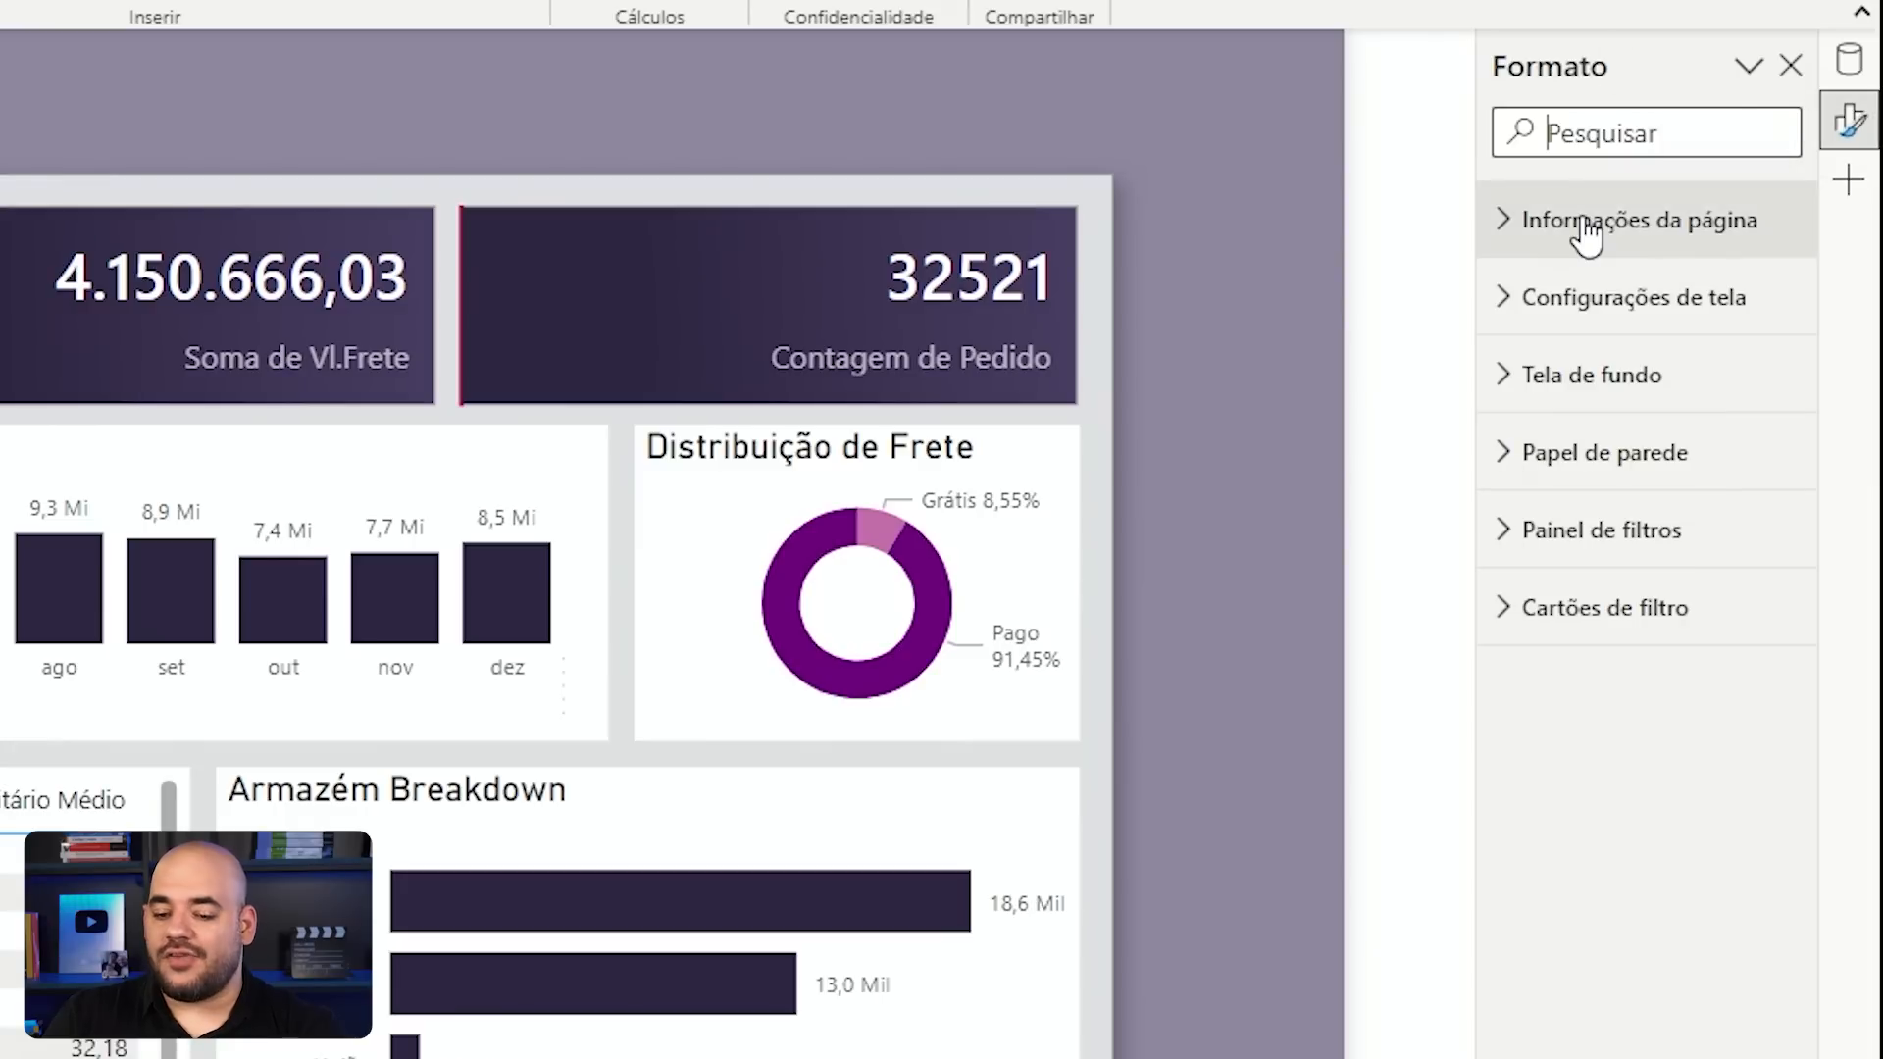
Step: Alternate between the Dados and Formato panes to examine how the pane switcher works
{"action": "left_click", "coordinate": [1849, 60]}
{"action": "left_click", "coordinate": [1855, 132]}
{"action": "left_click", "coordinate": [1853, 127]}
{"action": "left_click", "coordinate": [1853, 125]}
{"action": "left_click", "coordinate": [1856, 119]}
{"action": "left_click", "coordinate": [1853, 124]}
{"action": "left_click", "coordinate": [1853, 126]}
{"action": "left_click", "coordinate": [1853, 126]}
Step: Add the Indicadores pane to the pane switcher and open it after checking the Formato and Dados panes
{"action": "left_click", "coordinate": [1848, 180]}
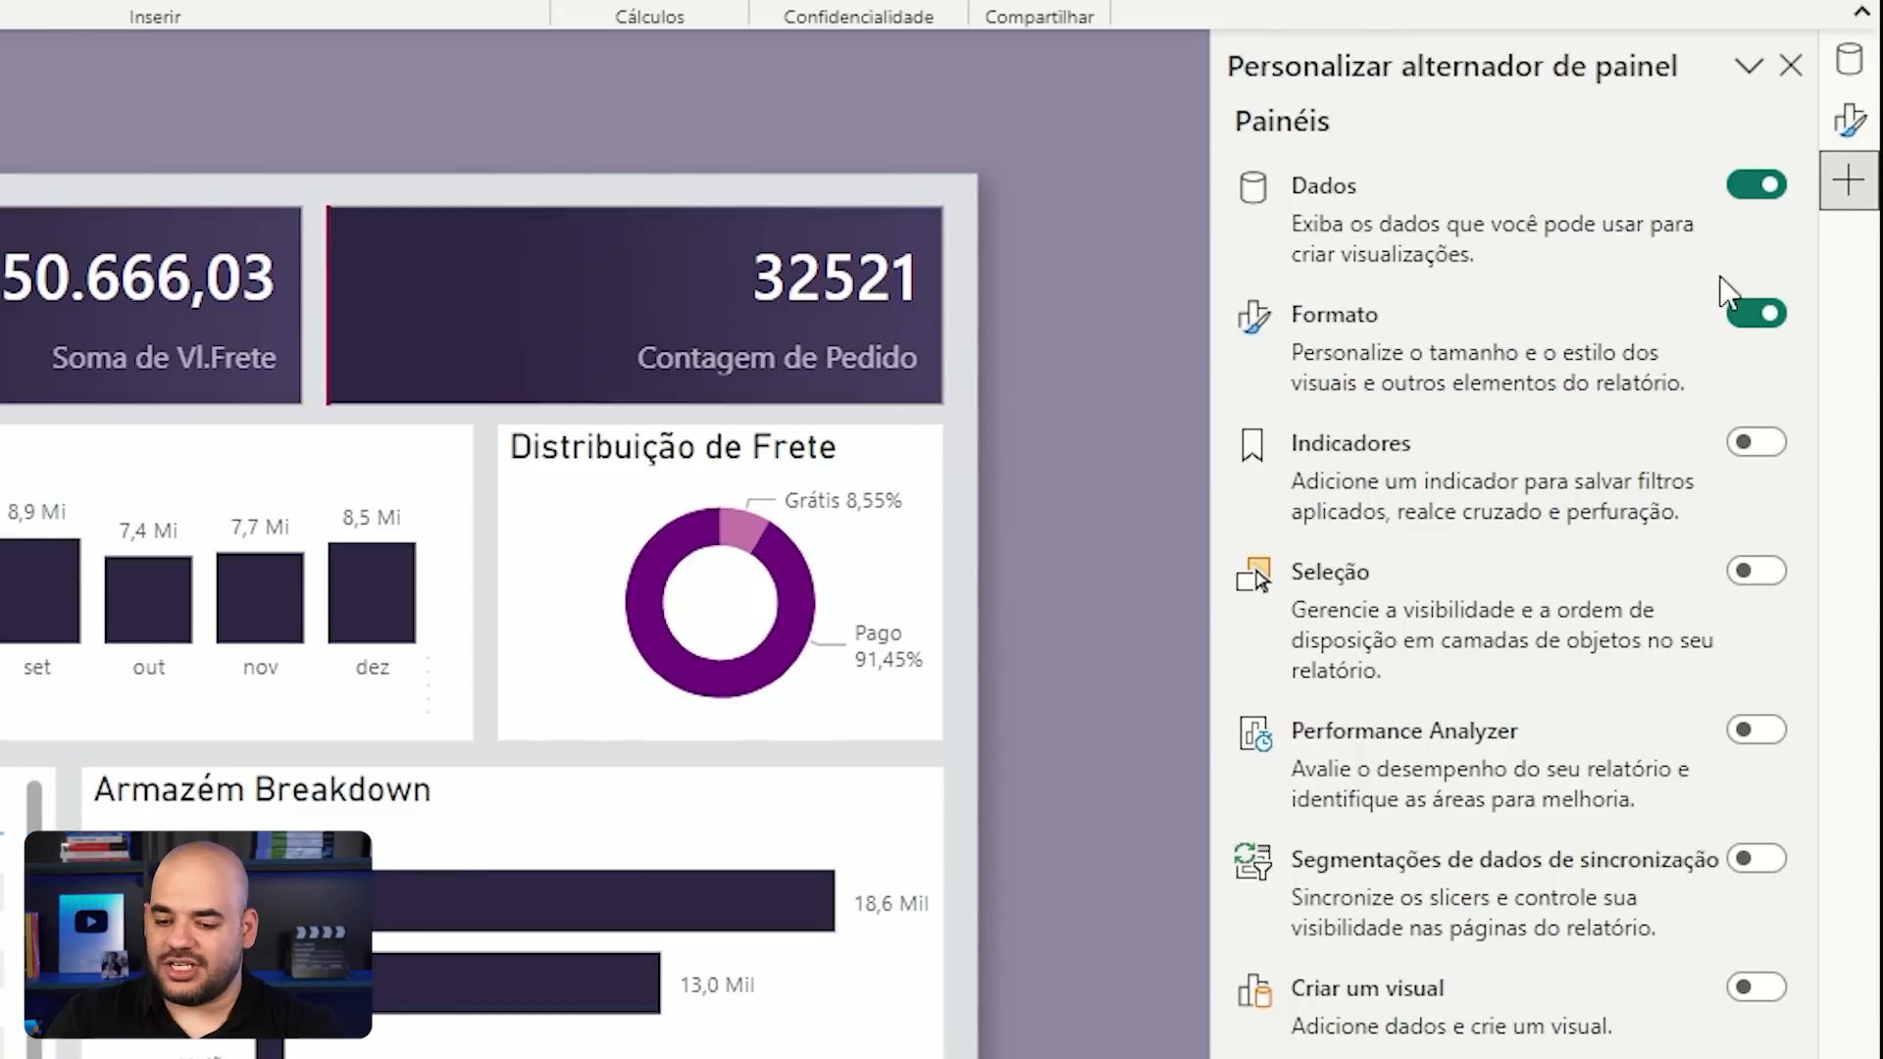
{"action": "left_click", "coordinate": [1755, 461]}
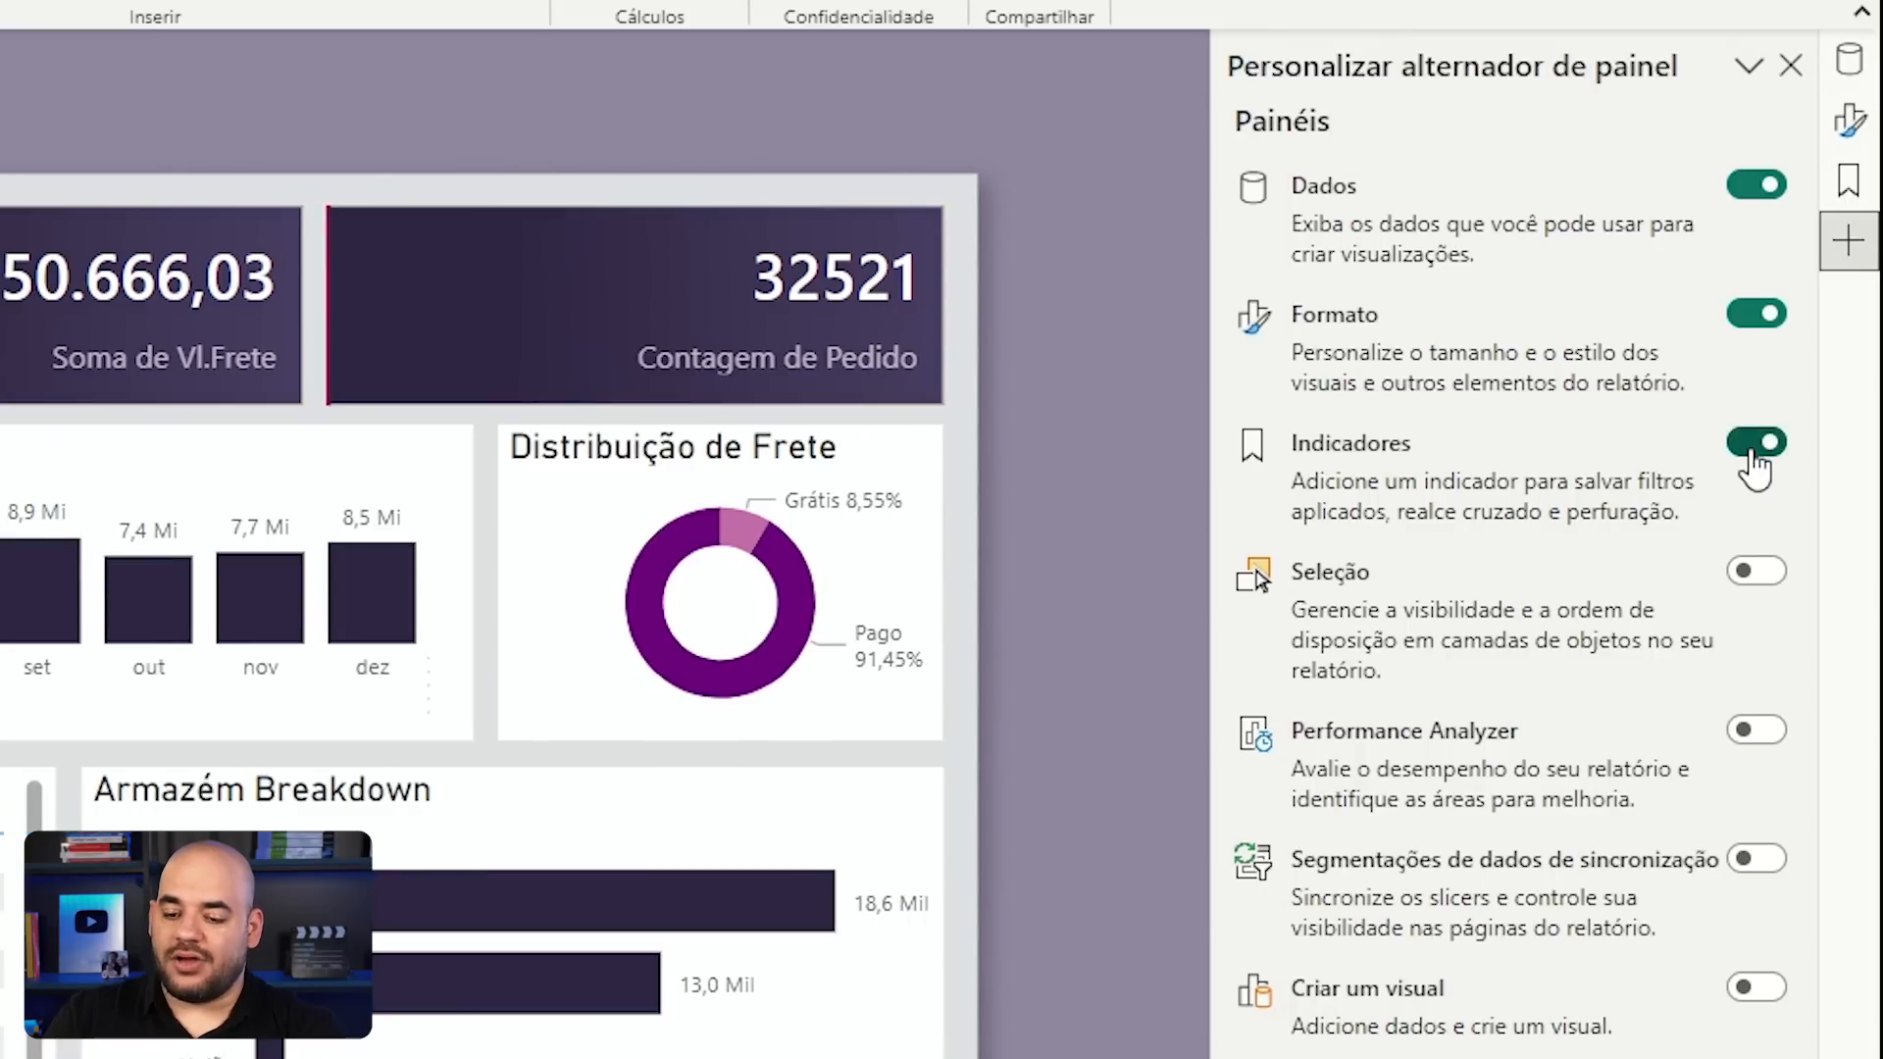
{"action": "left_click", "coordinate": [1849, 180]}
{"action": "left_click", "coordinate": [1853, 122]}
{"action": "left_click", "coordinate": [1857, 73]}
{"action": "left_click", "coordinate": [1853, 123]}
{"action": "left_click", "coordinate": [1849, 179]}
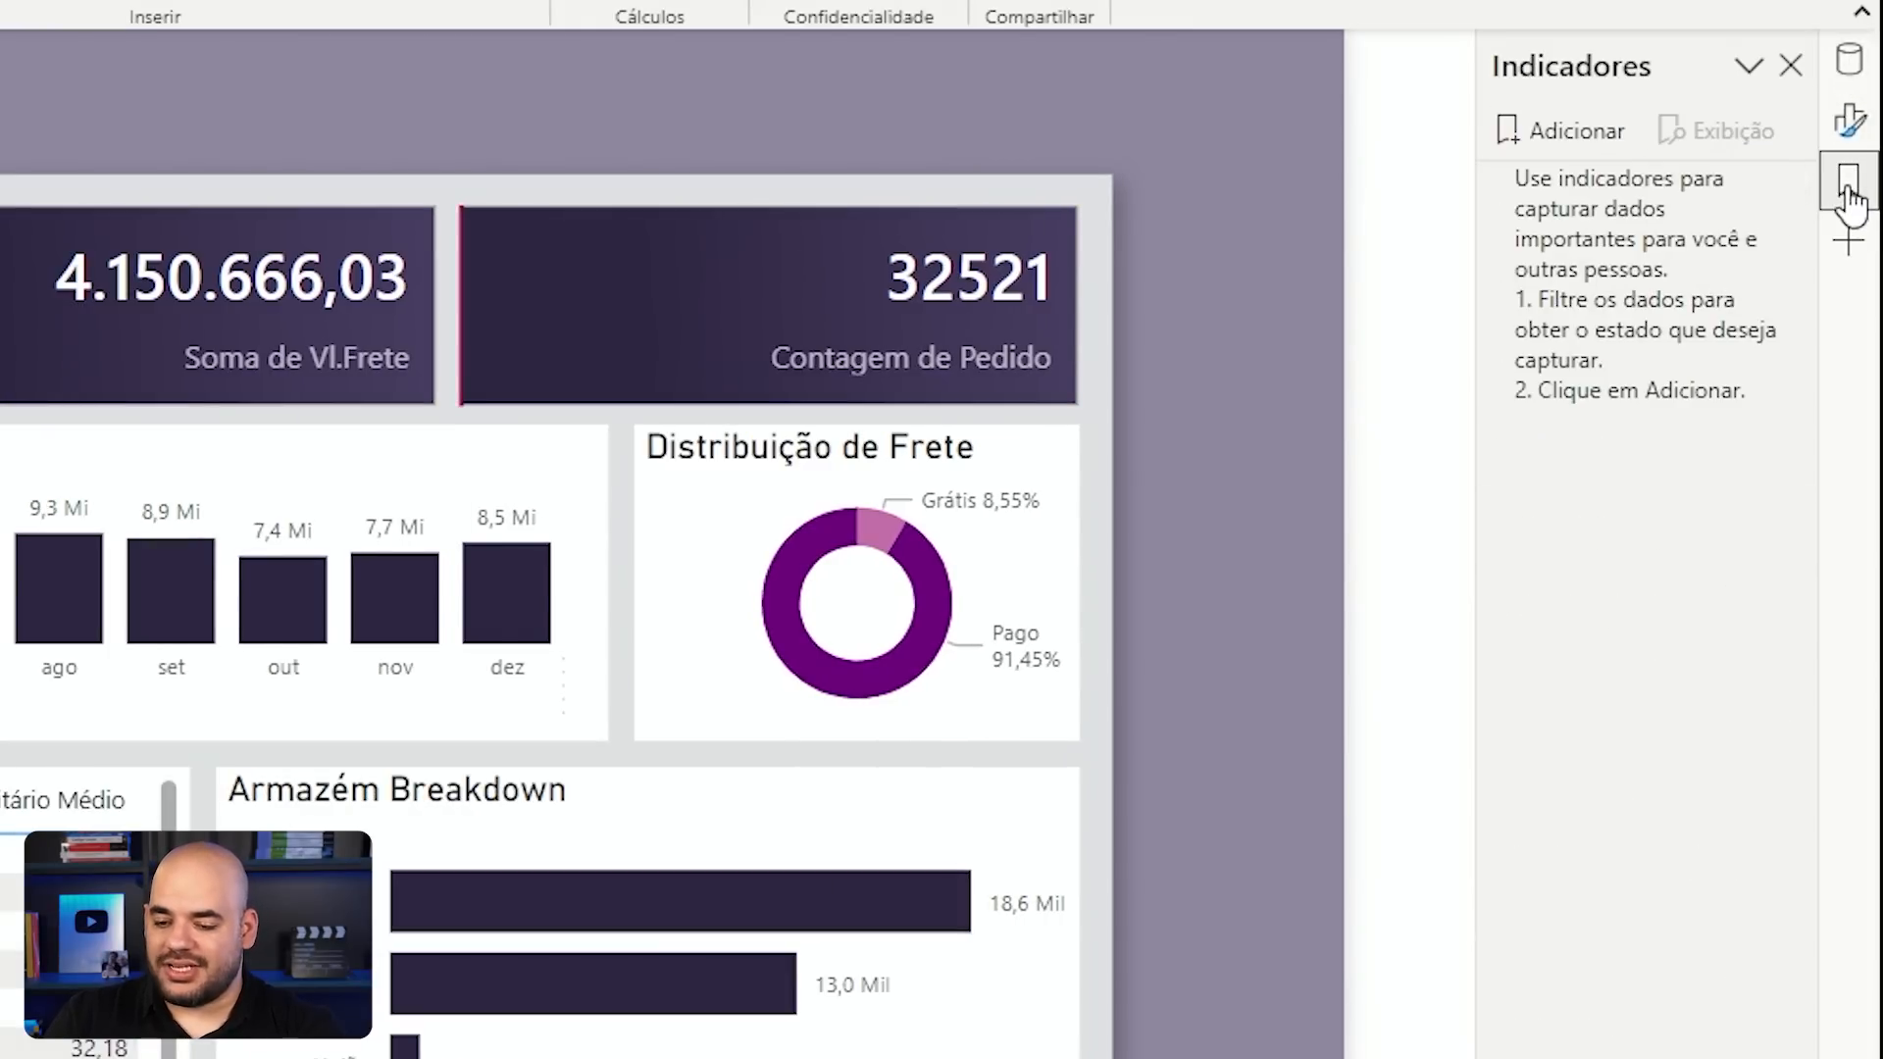
Step: Add the Criar um visual pane to the pane switcher and open it for the Distribuição de Frete donut chart
{"action": "left_click", "coordinate": [1852, 245]}
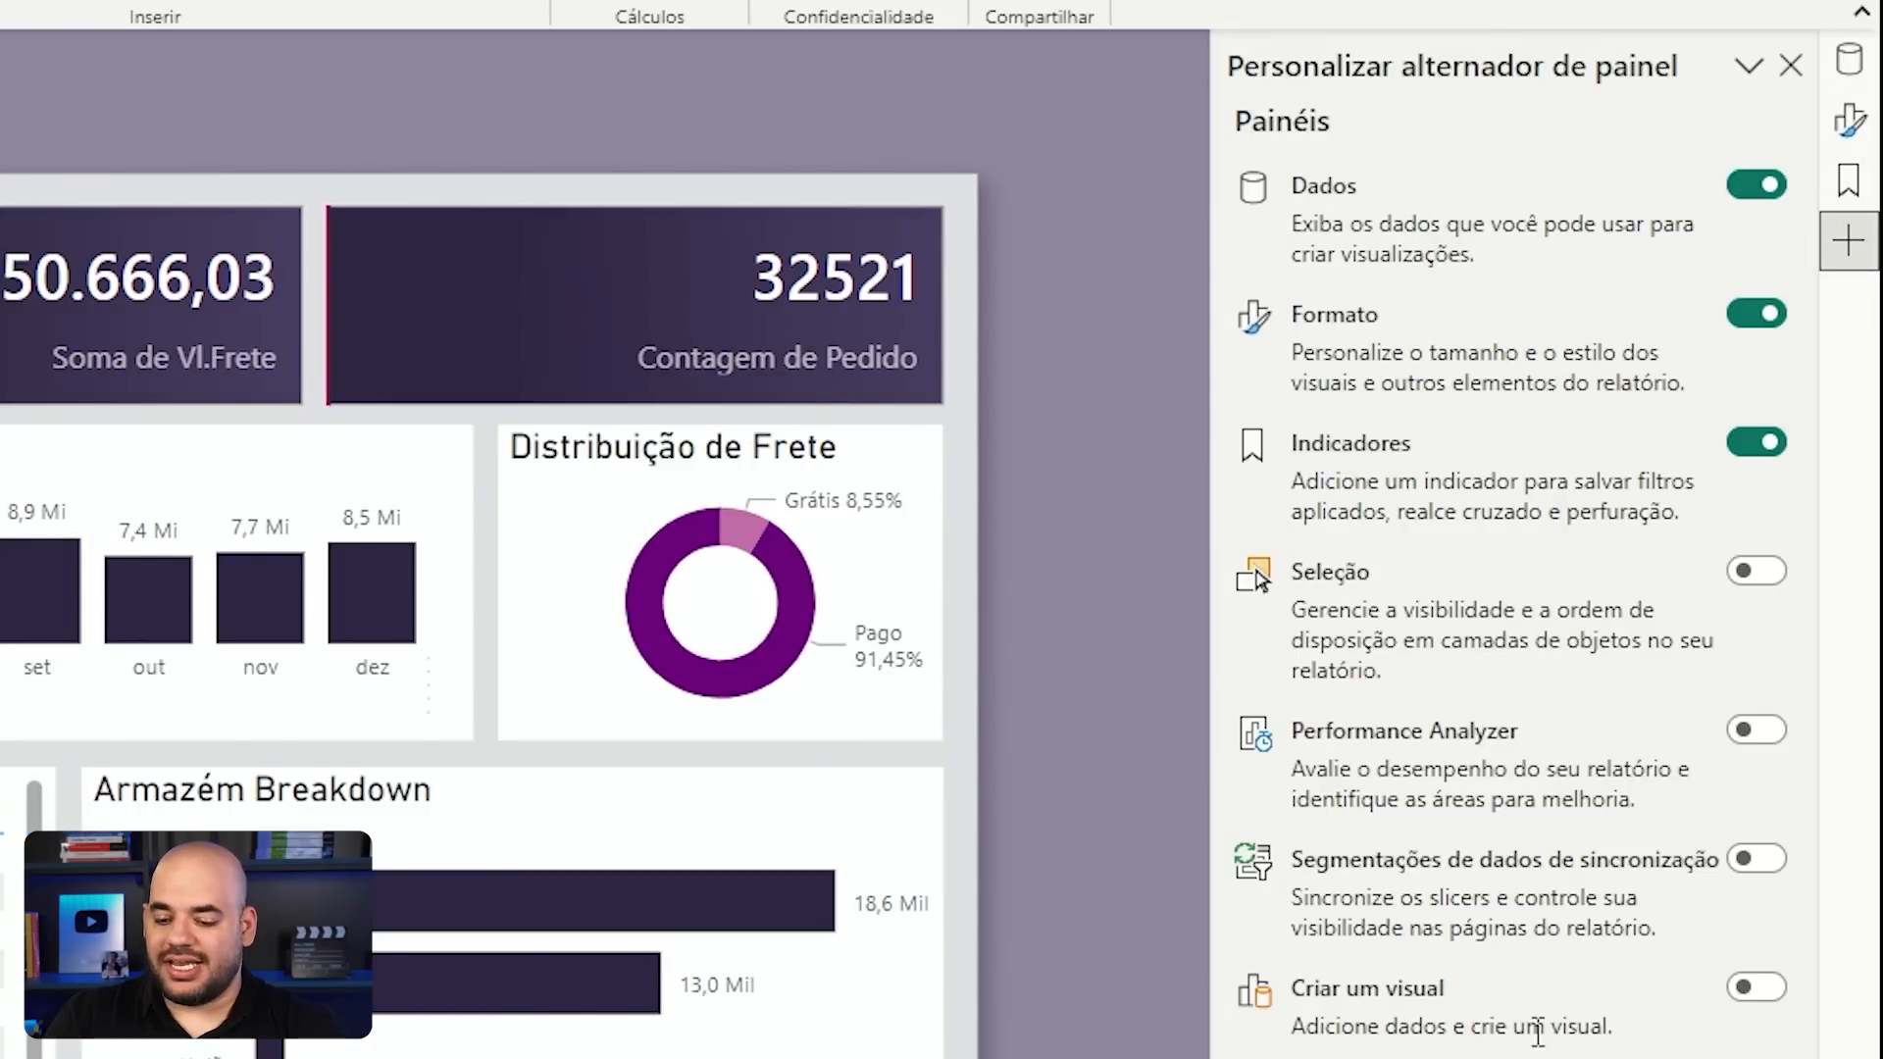
{"action": "left_click", "coordinate": [1756, 988]}
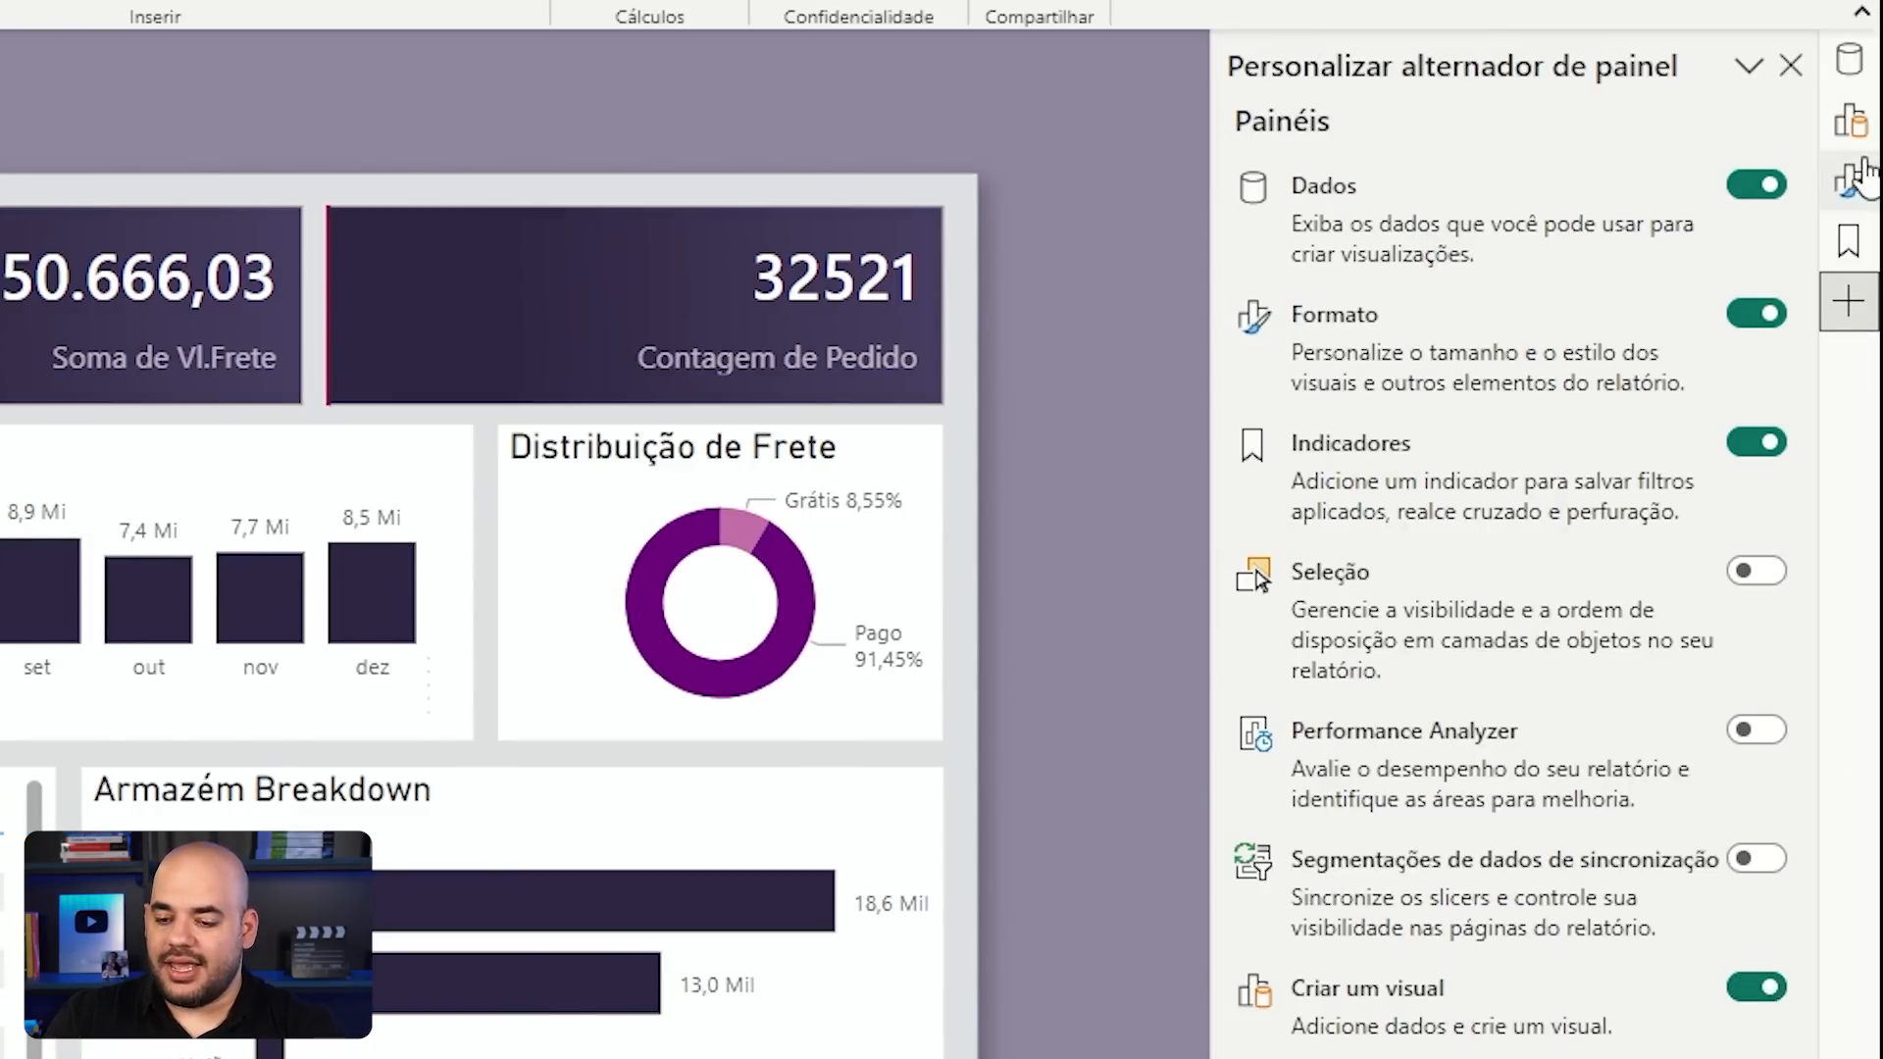
{"action": "left_click", "coordinate": [1852, 123]}
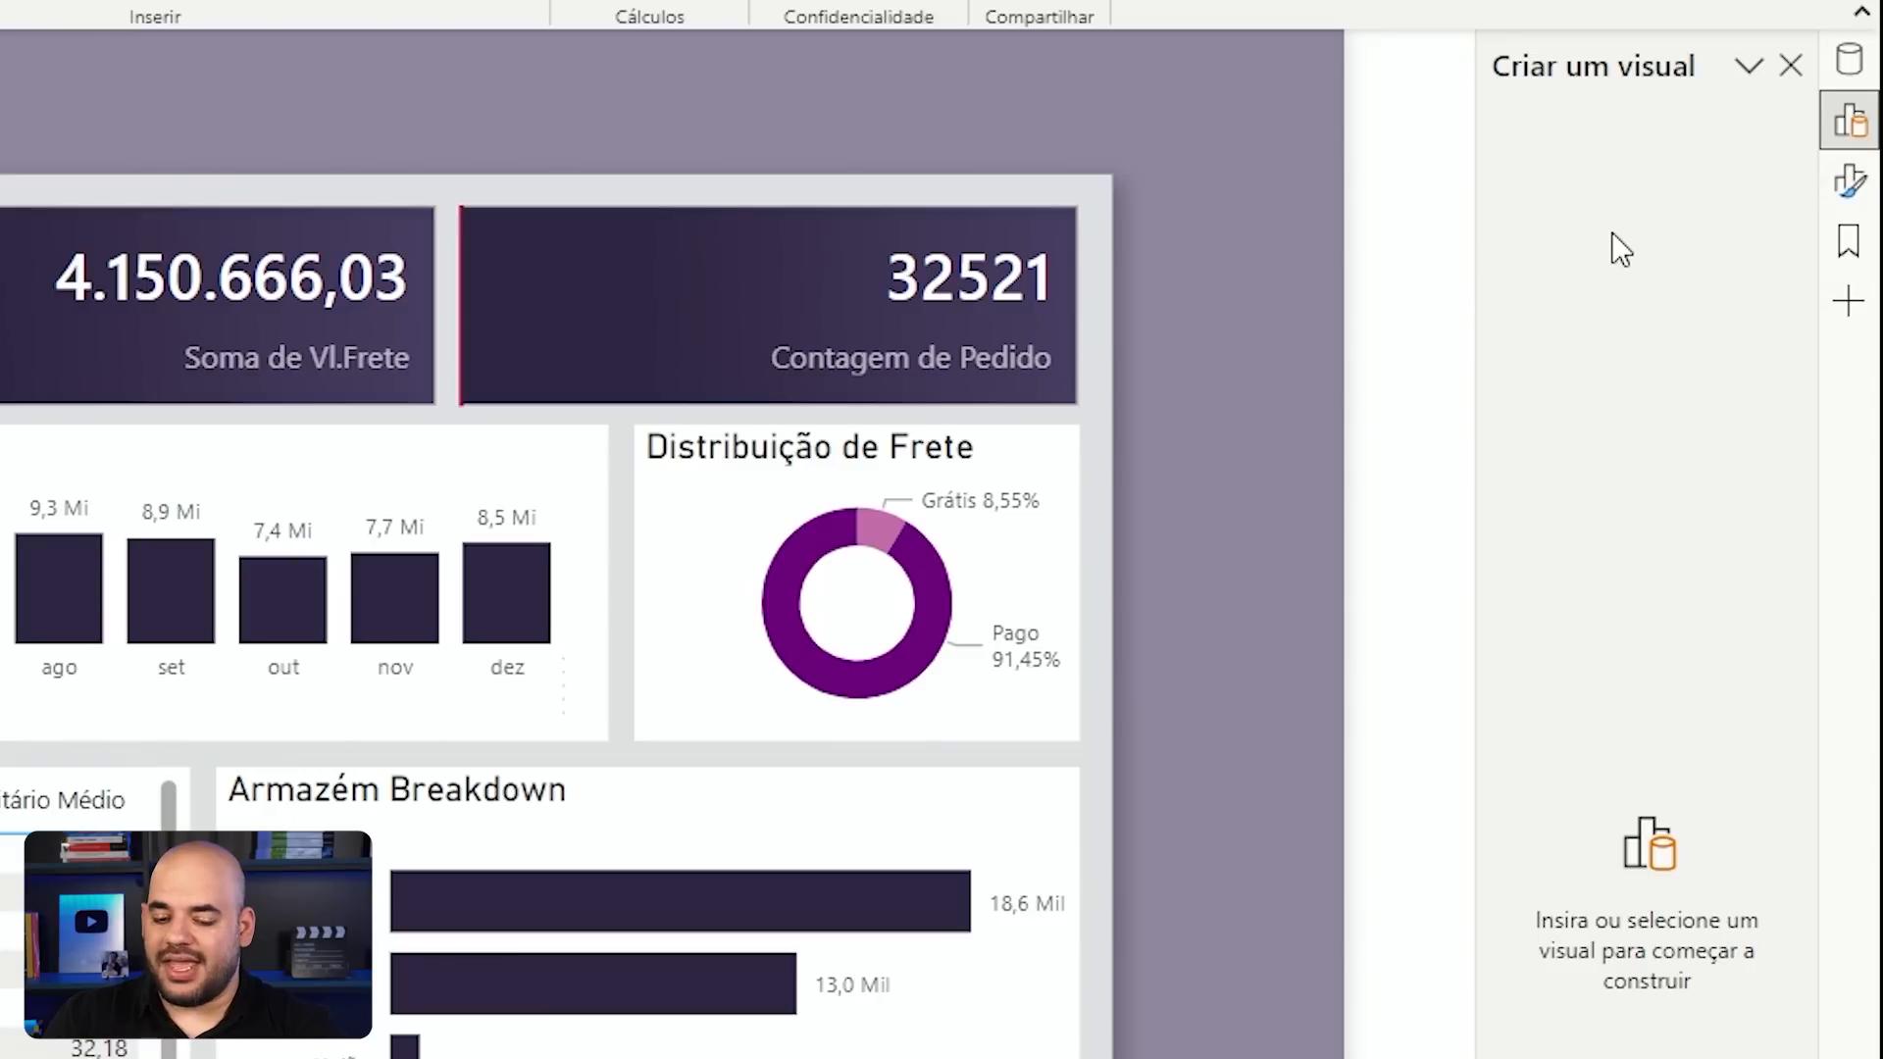
{"action": "left_click", "coordinate": [687, 463]}
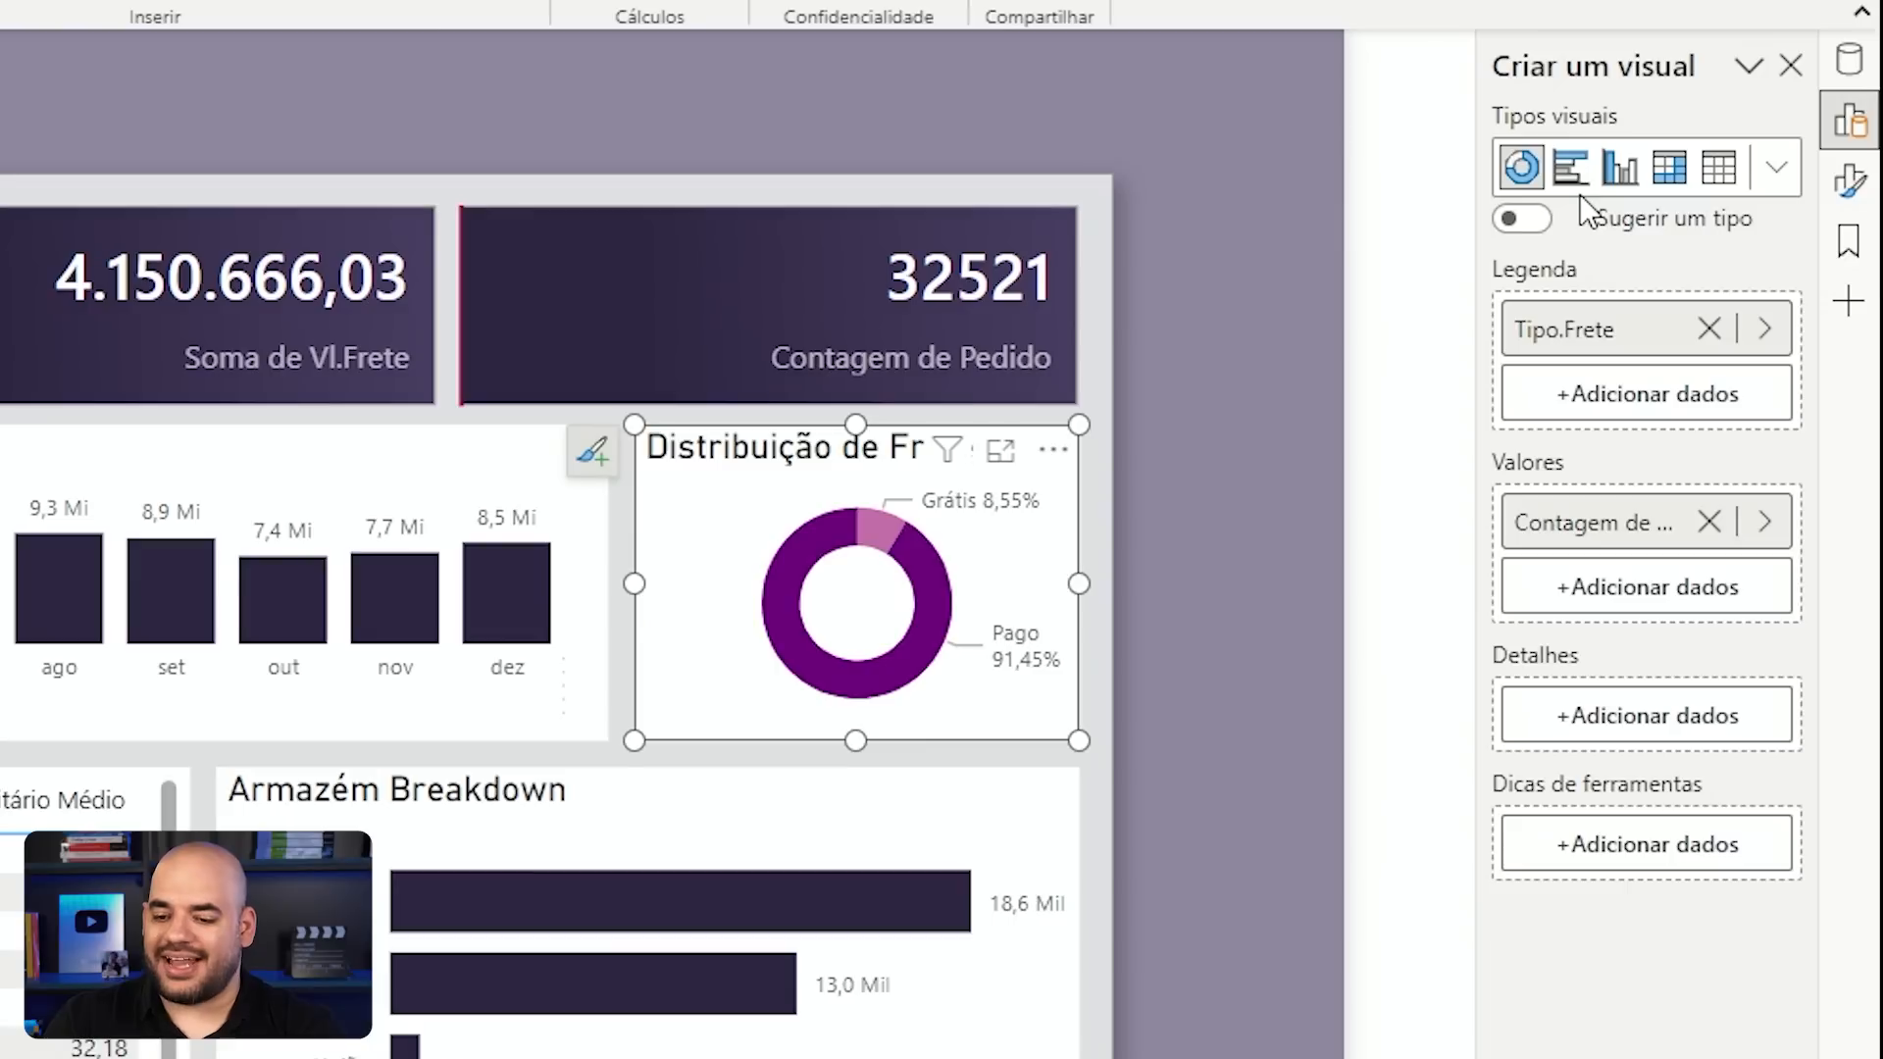
Step: Display the report view's pane visibility options and bring up the Formato pane for the selected donut chart
{"action": "left_click", "coordinate": [1847, 304]}
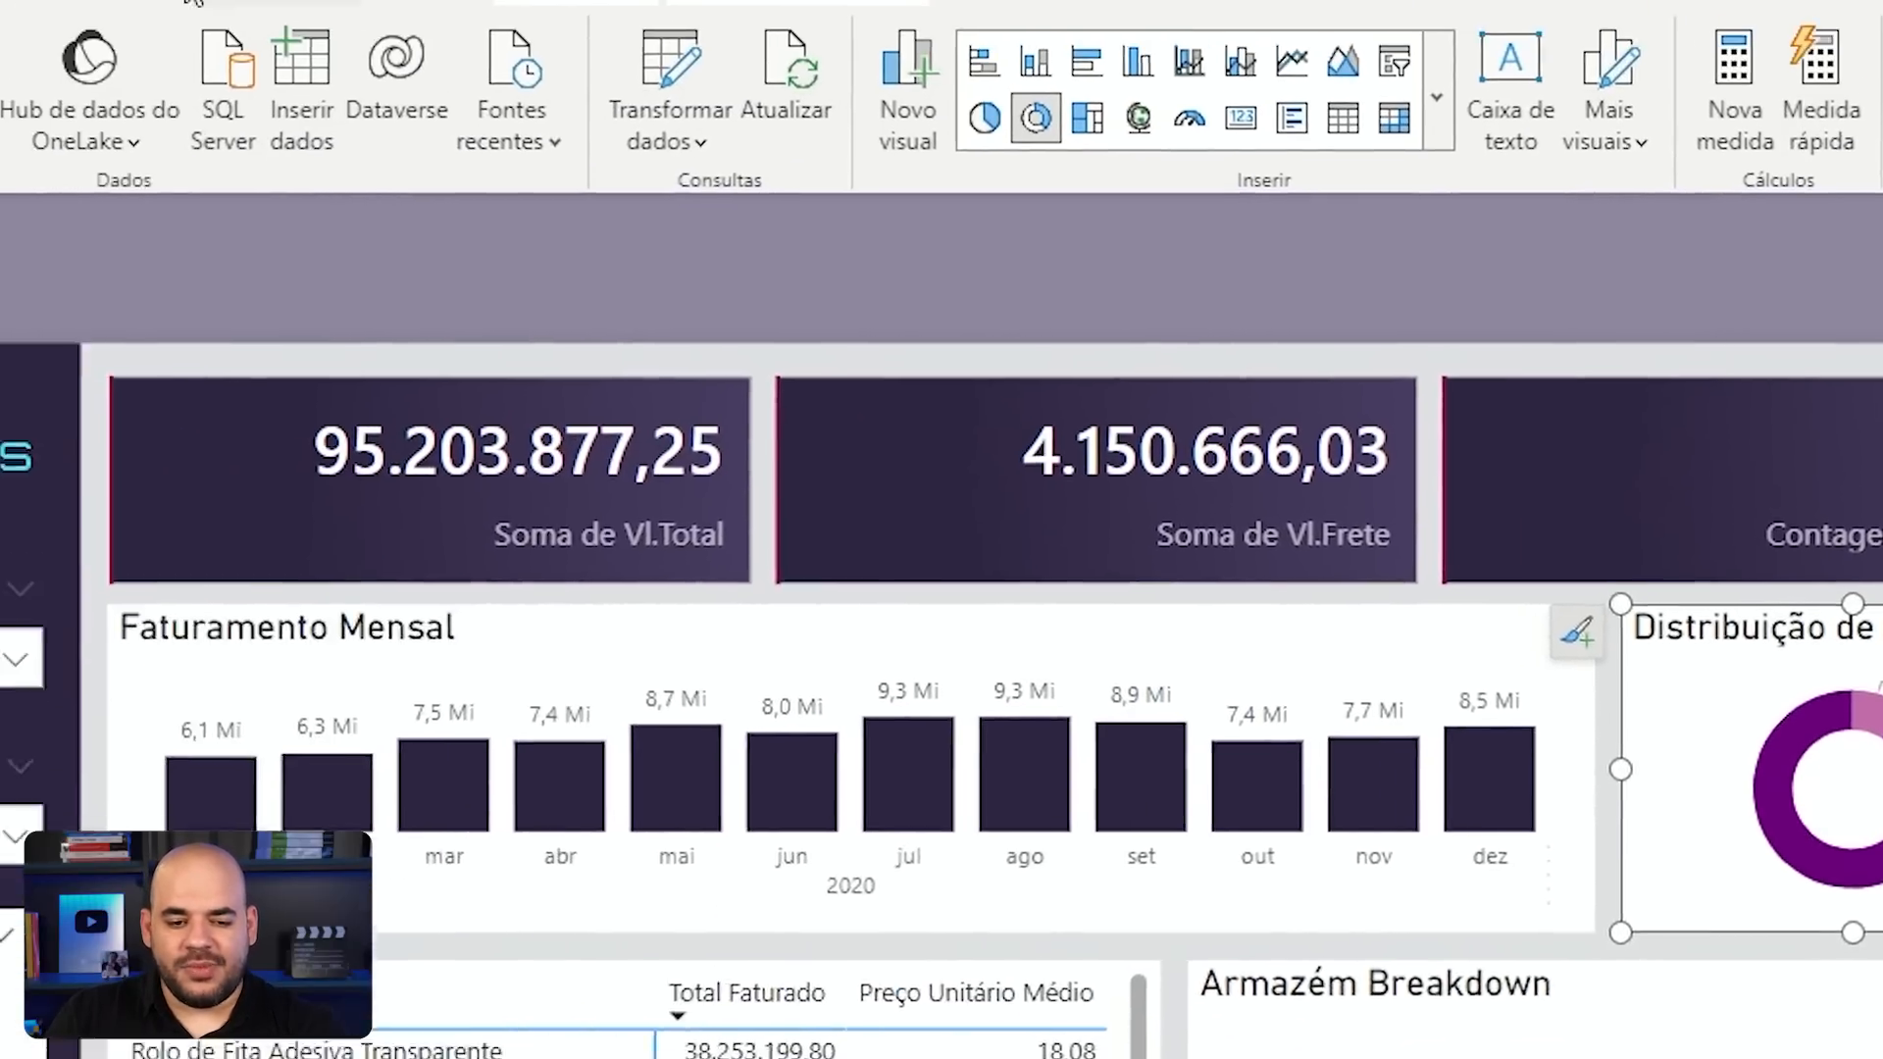
{"action": "left_click", "coordinate": [868, 93]}
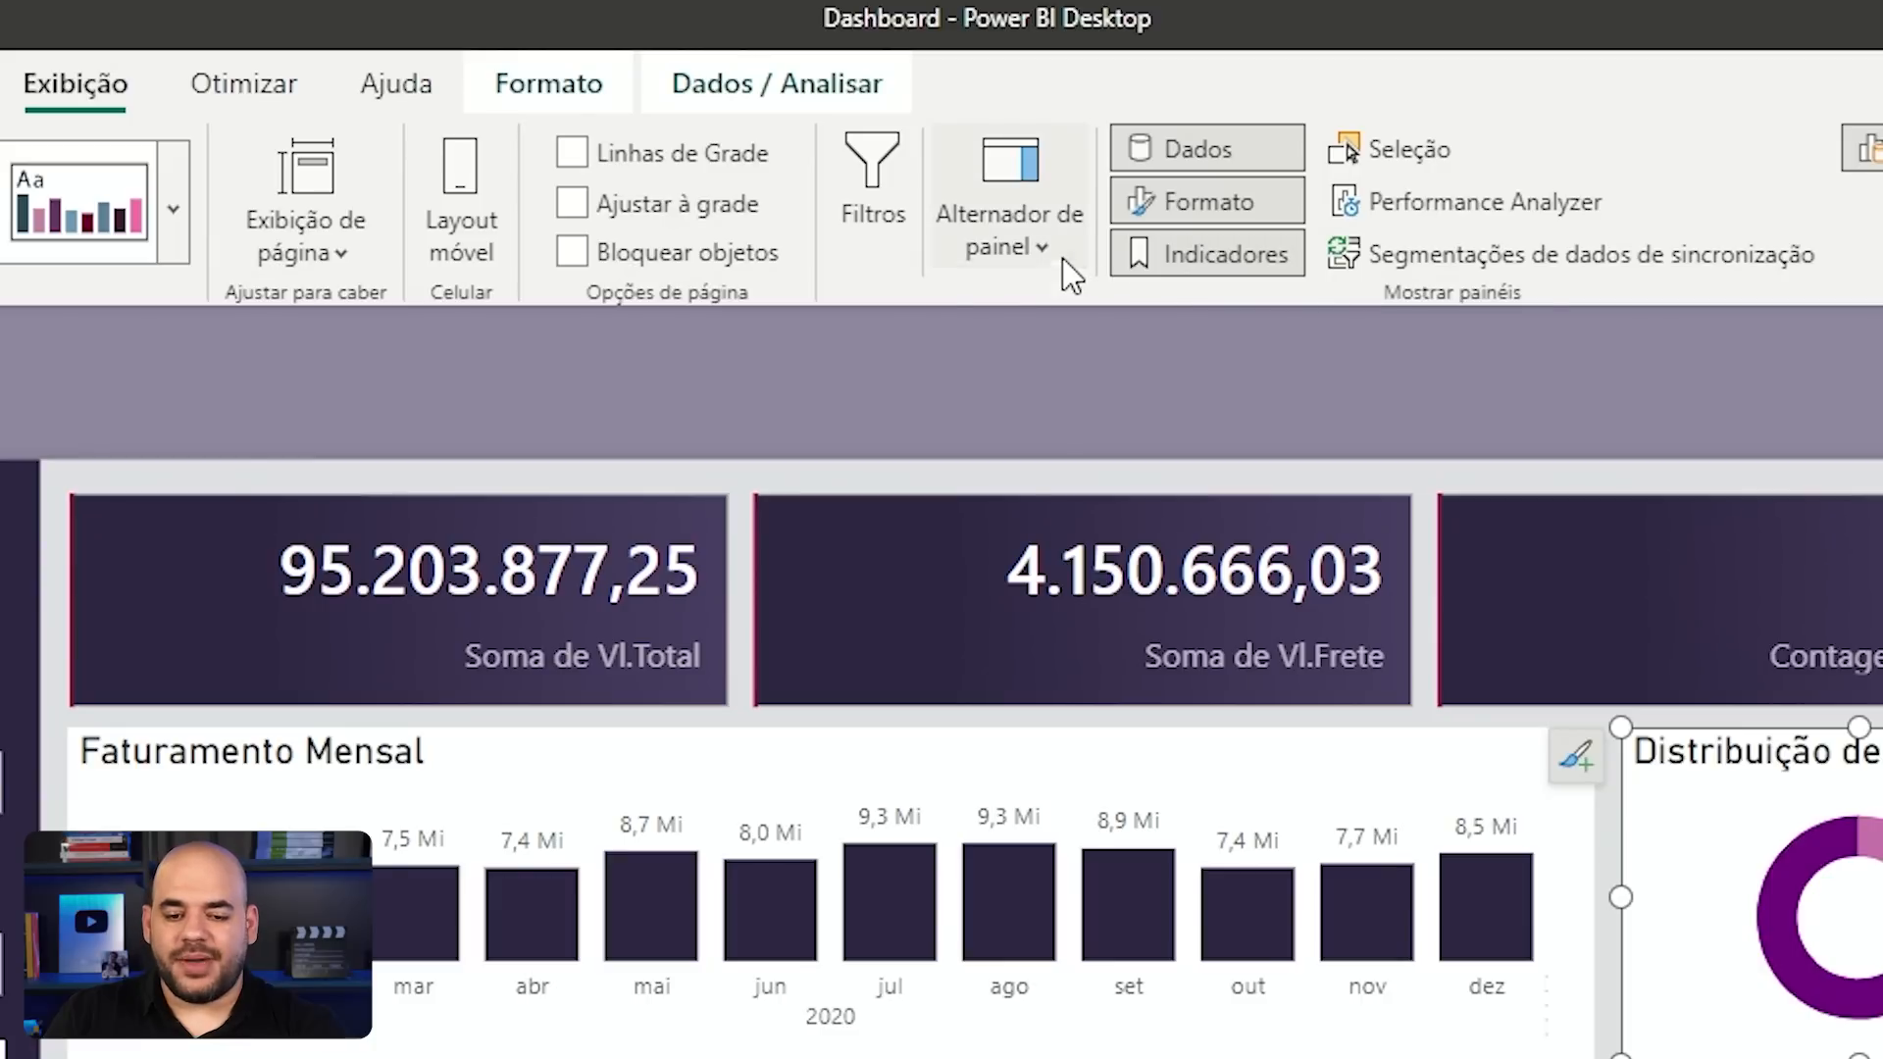
{"action": "left_click", "coordinate": [1062, 259]}
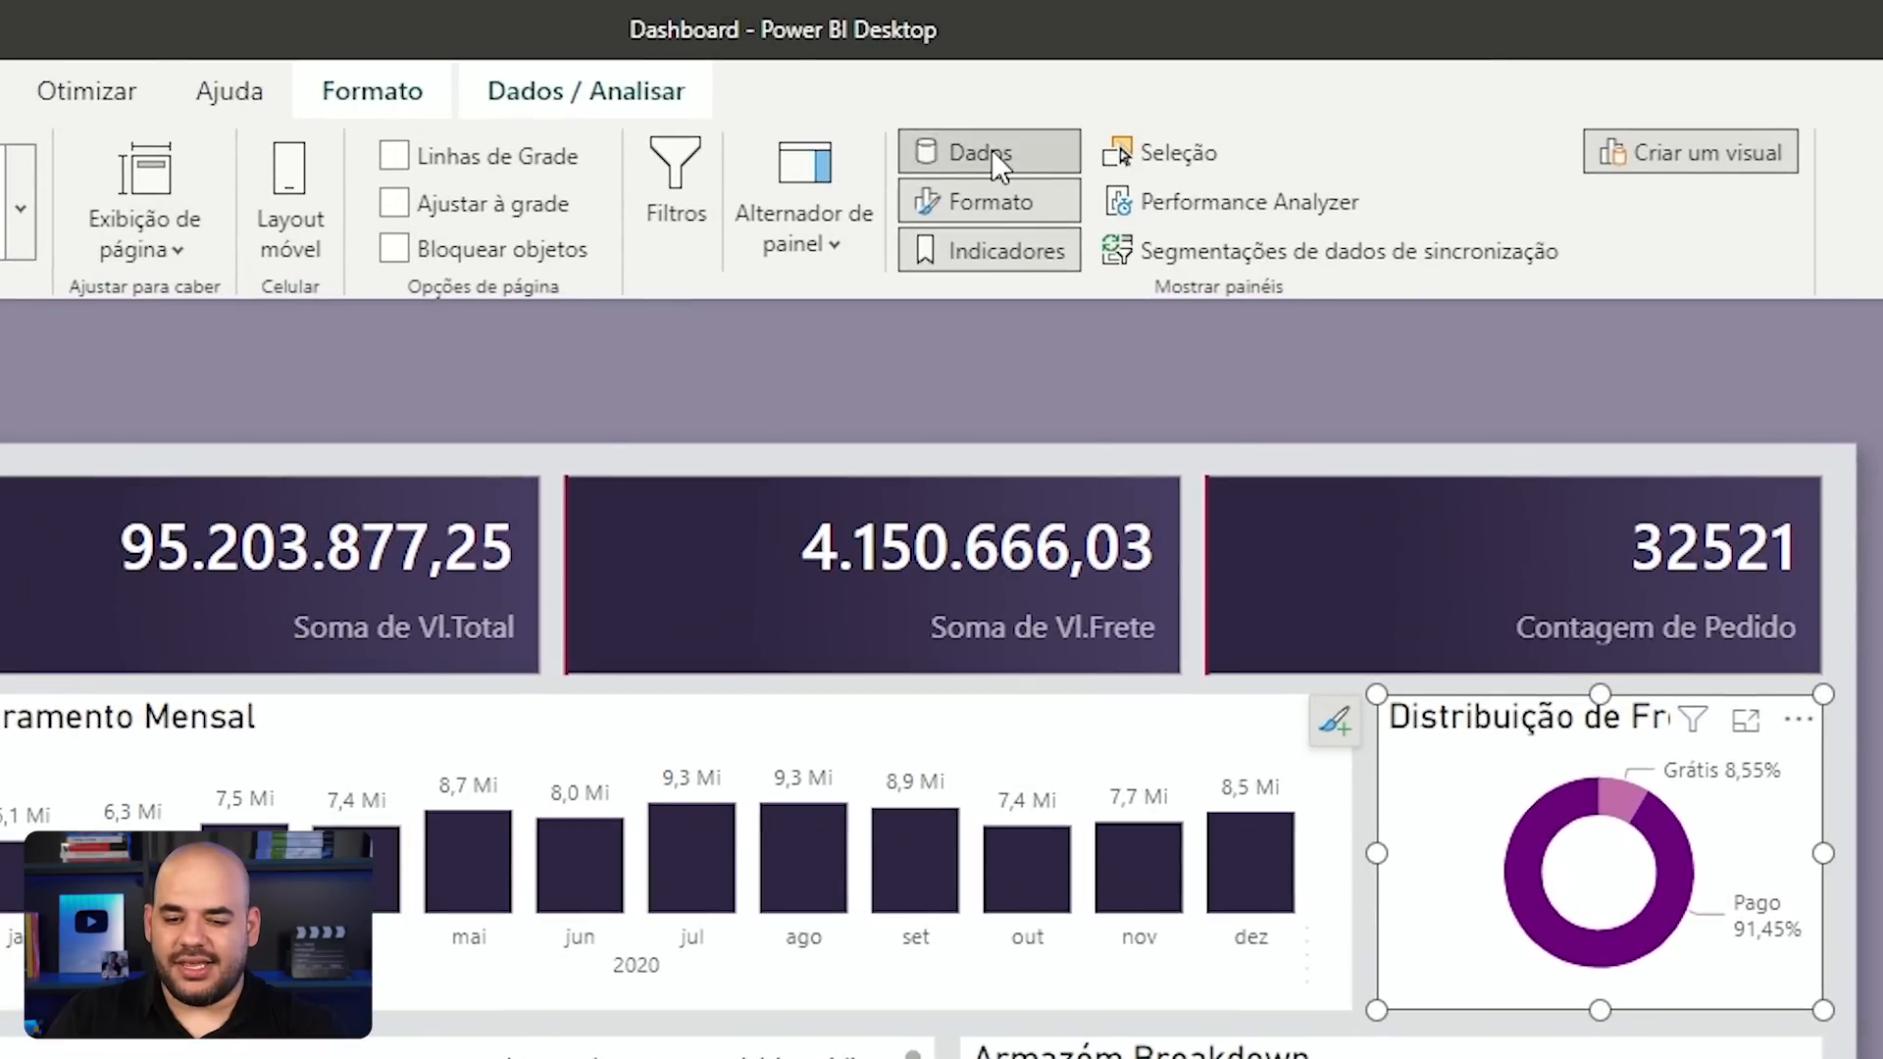
{"action": "left_click", "coordinate": [997, 182]}
{"action": "left_click", "coordinate": [998, 203]}
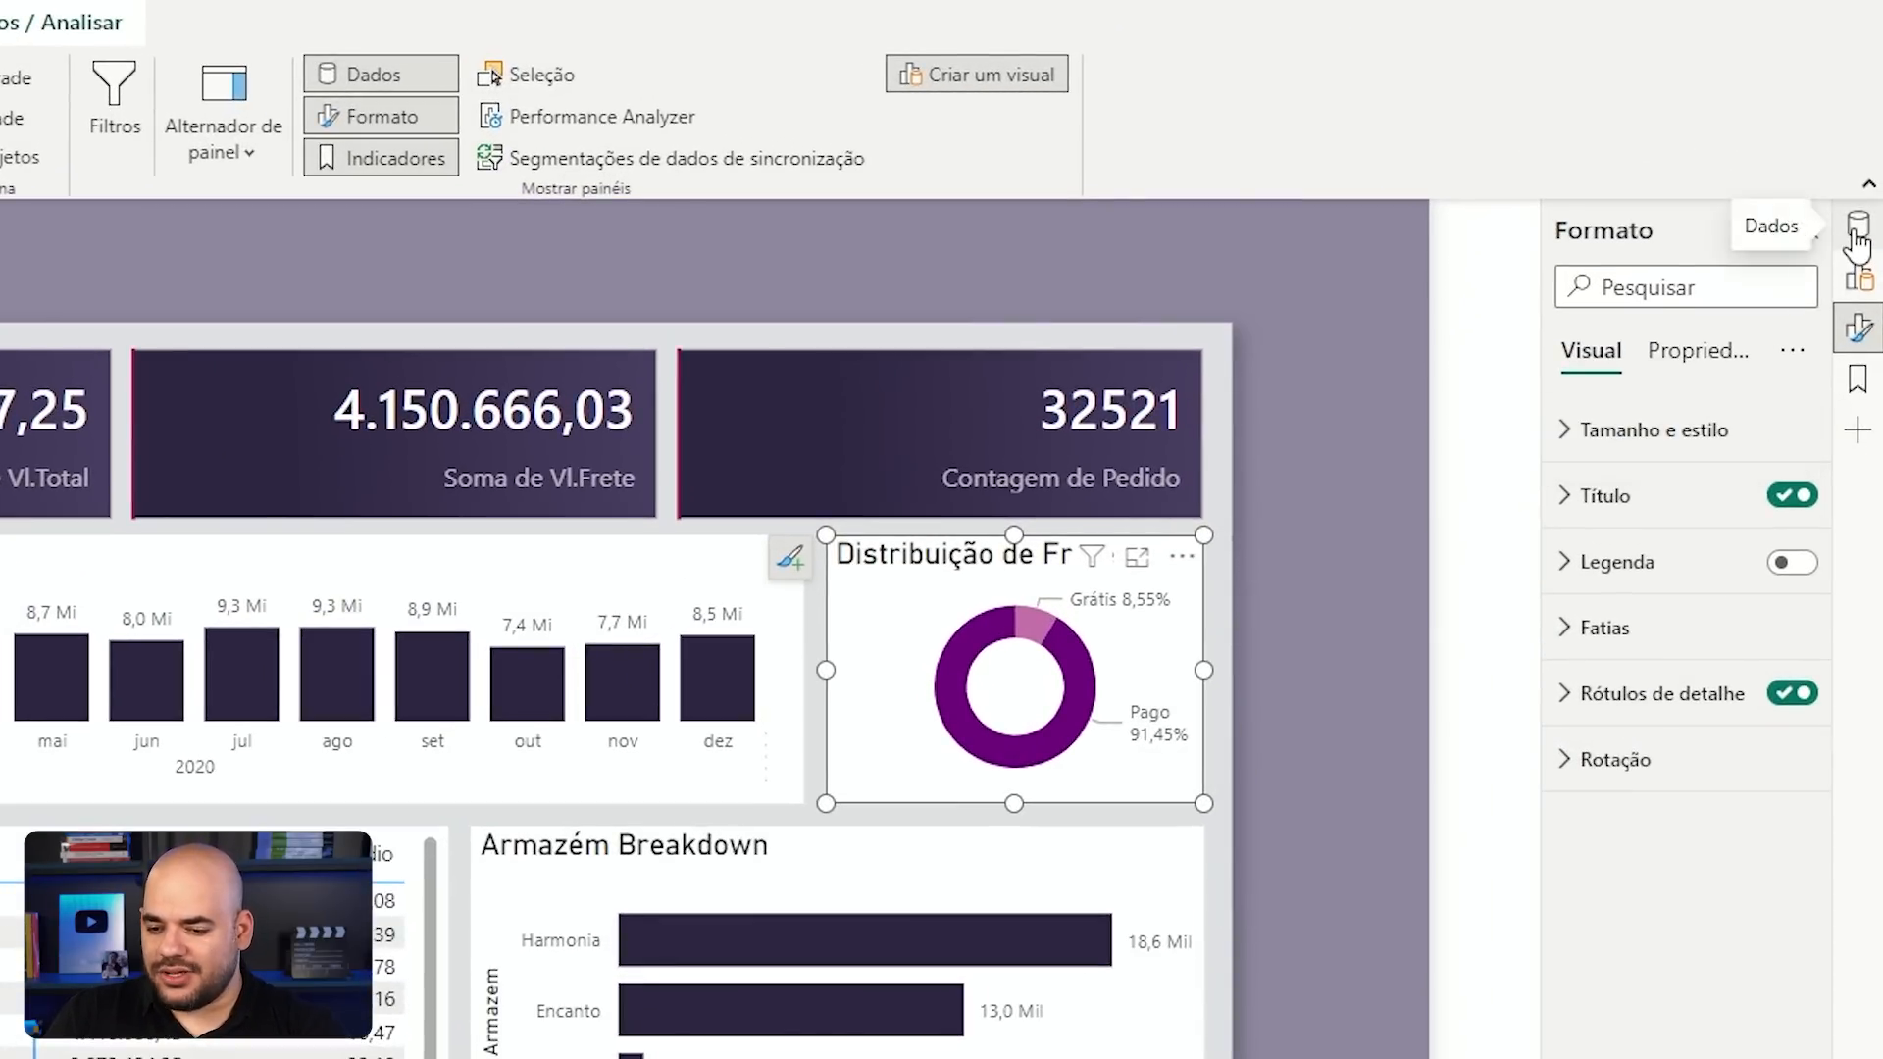
Step: View the Dados, Criar um visual and Formato panes individually and side by side, ending with only Dados open
{"action": "left_click", "coordinate": [1856, 235]}
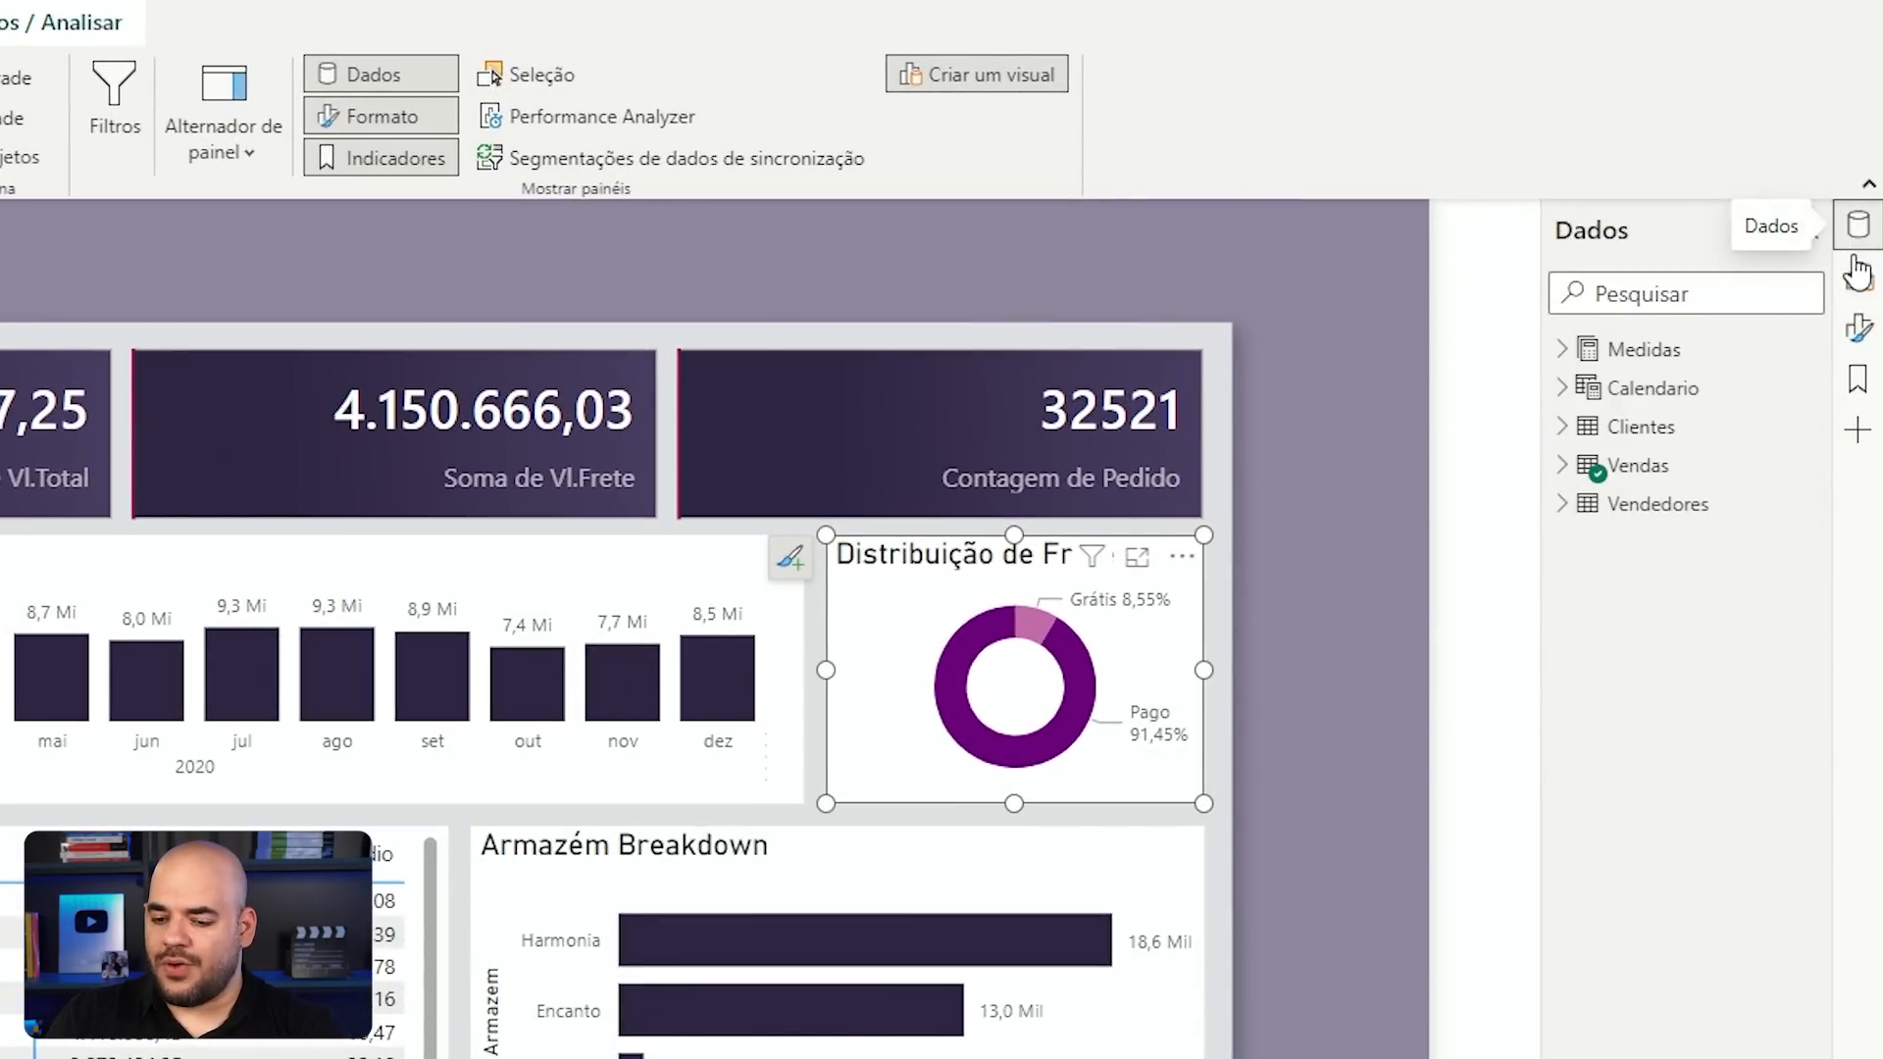
{"action": "left_click", "coordinate": [1863, 274]}
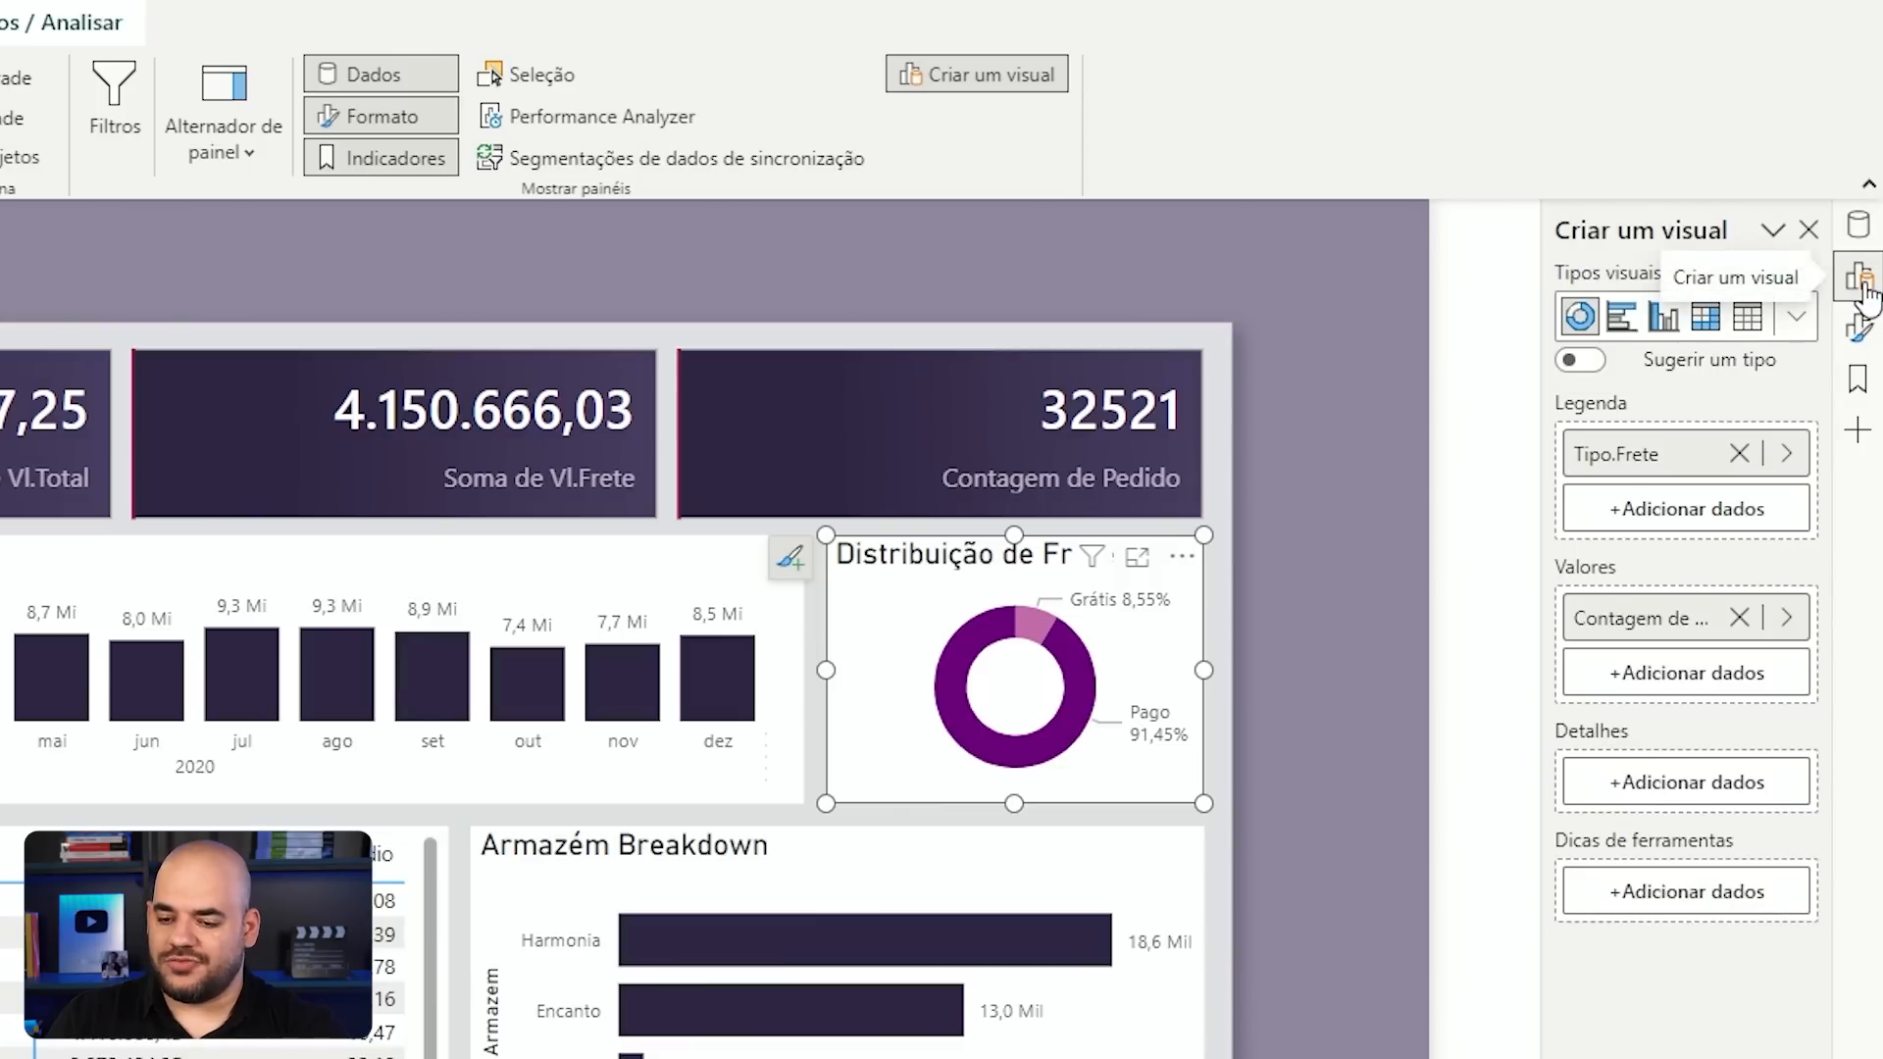
{"action": "left_click", "coordinate": [1859, 224]}
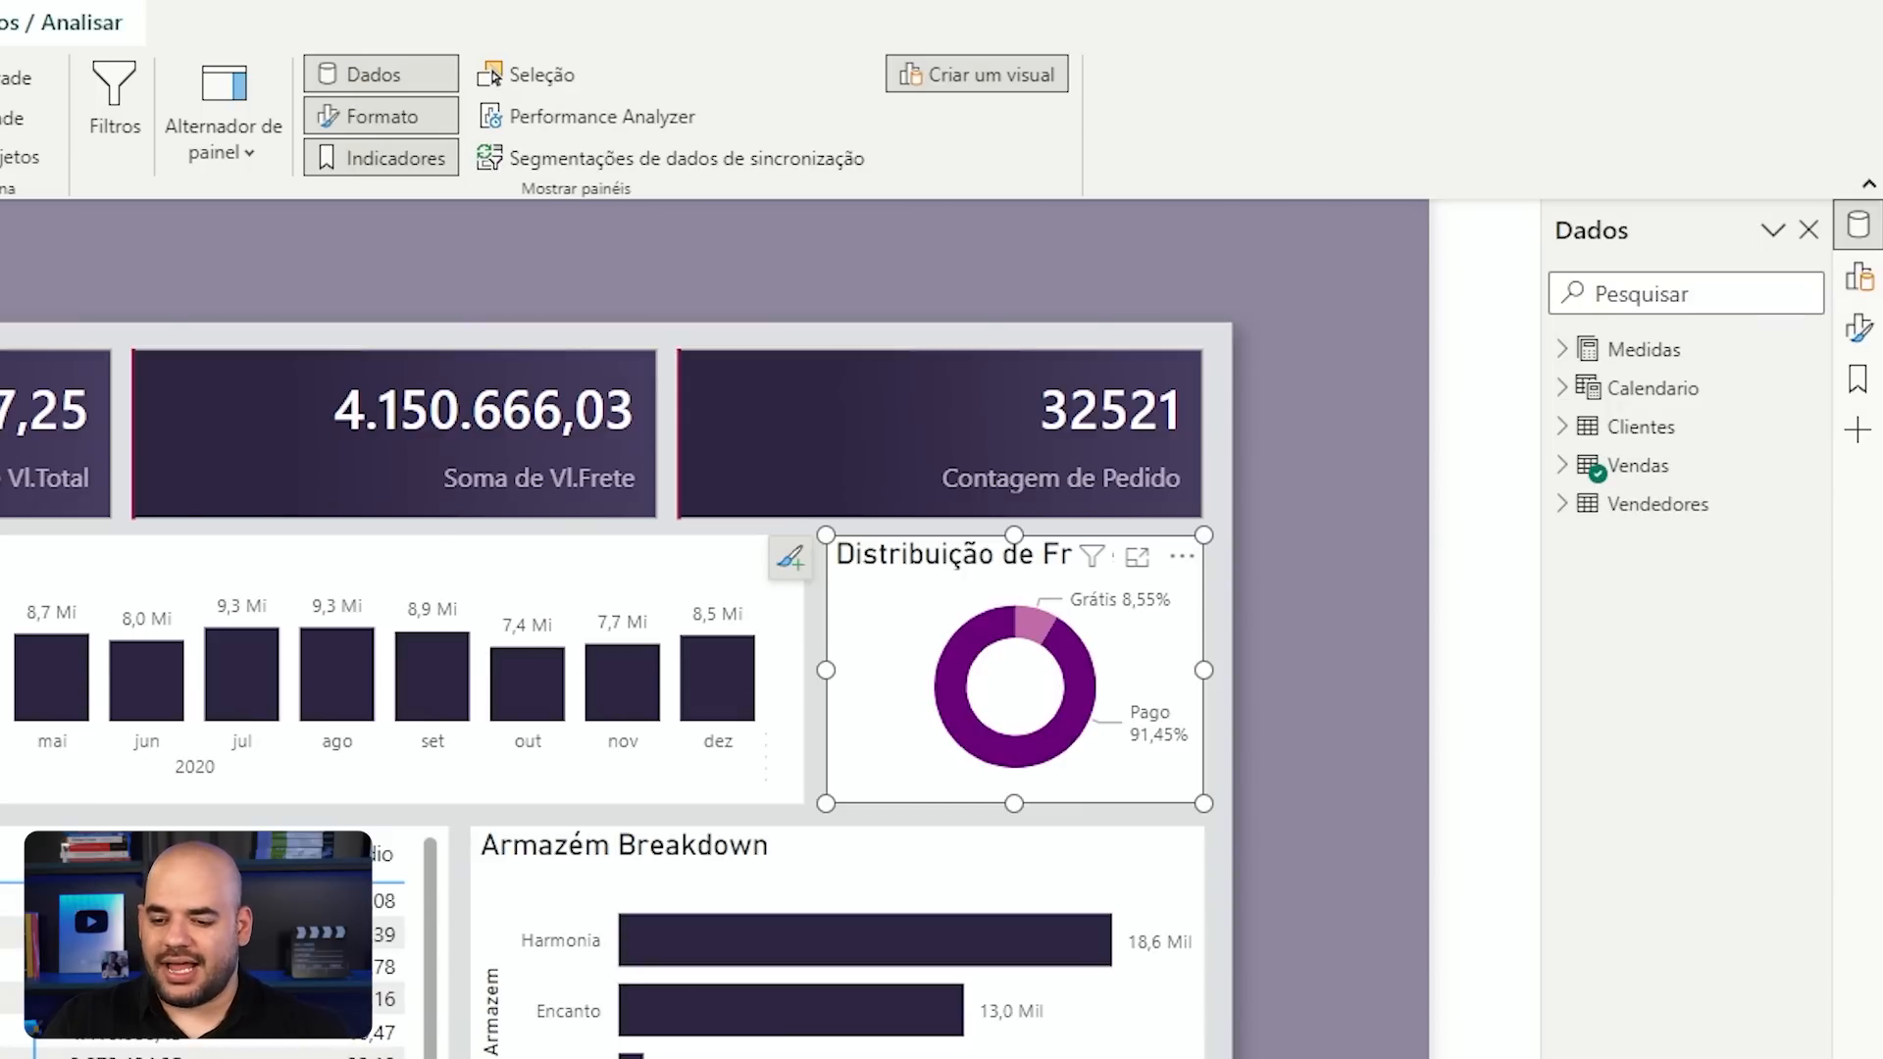
{"action": "left_click", "coordinate": [1864, 294]}
{"action": "left_click", "coordinate": [1858, 328]}
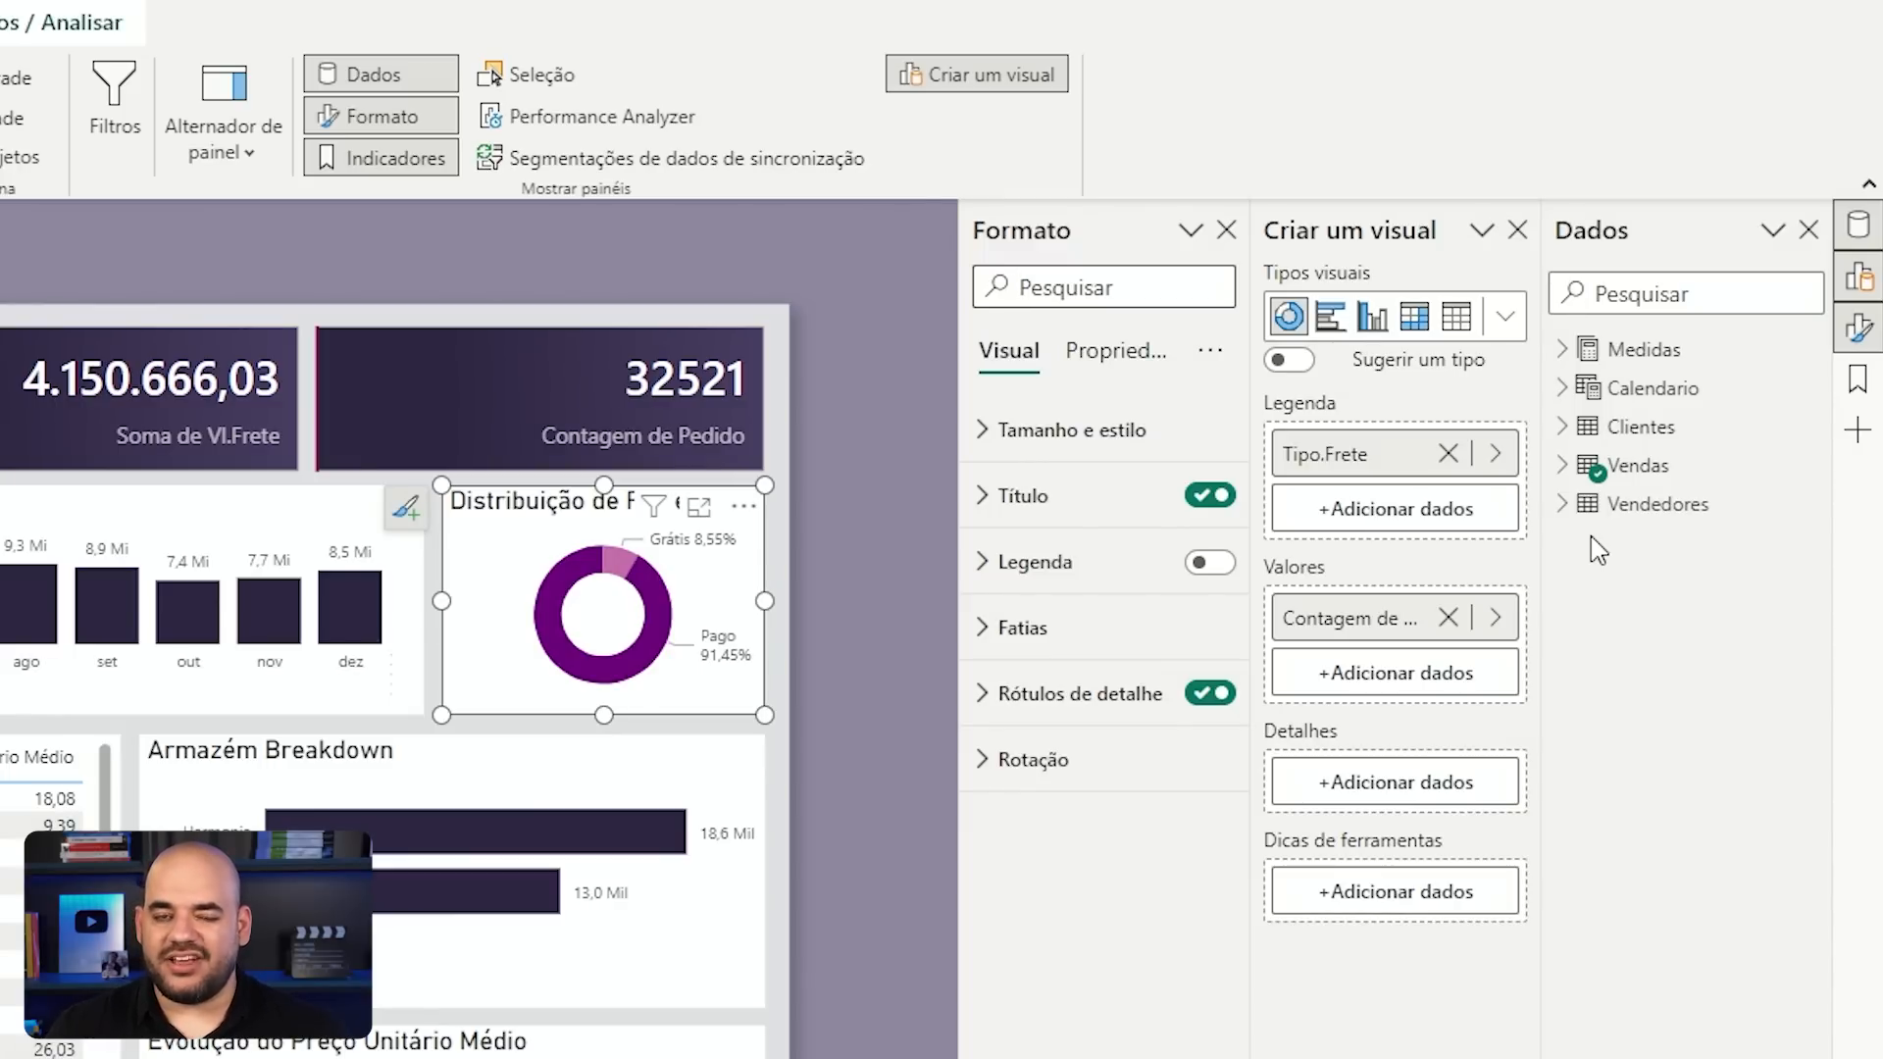
{"action": "left_click", "coordinate": [1859, 235]}
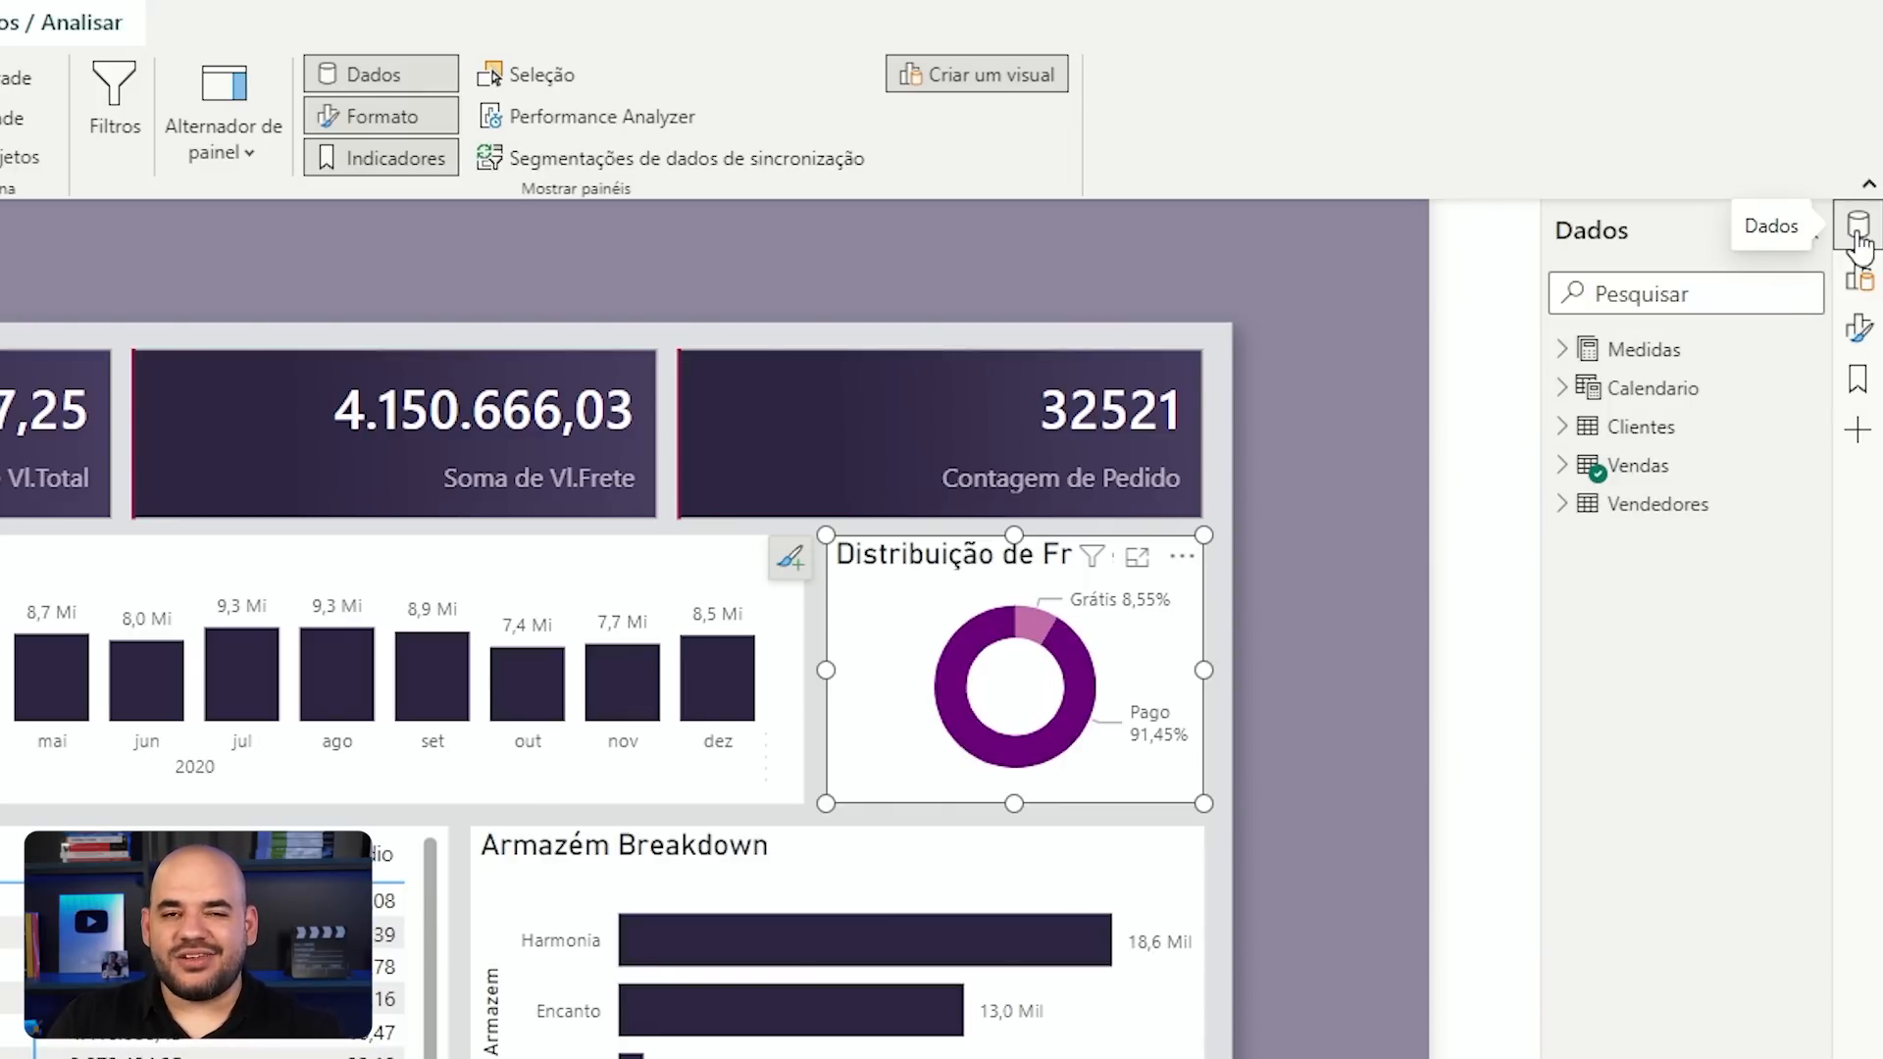
Step: Compare the Formato options offered for the page with those for the Distribuição de Frete donut chart
{"action": "left_click", "coordinate": [877, 263]}
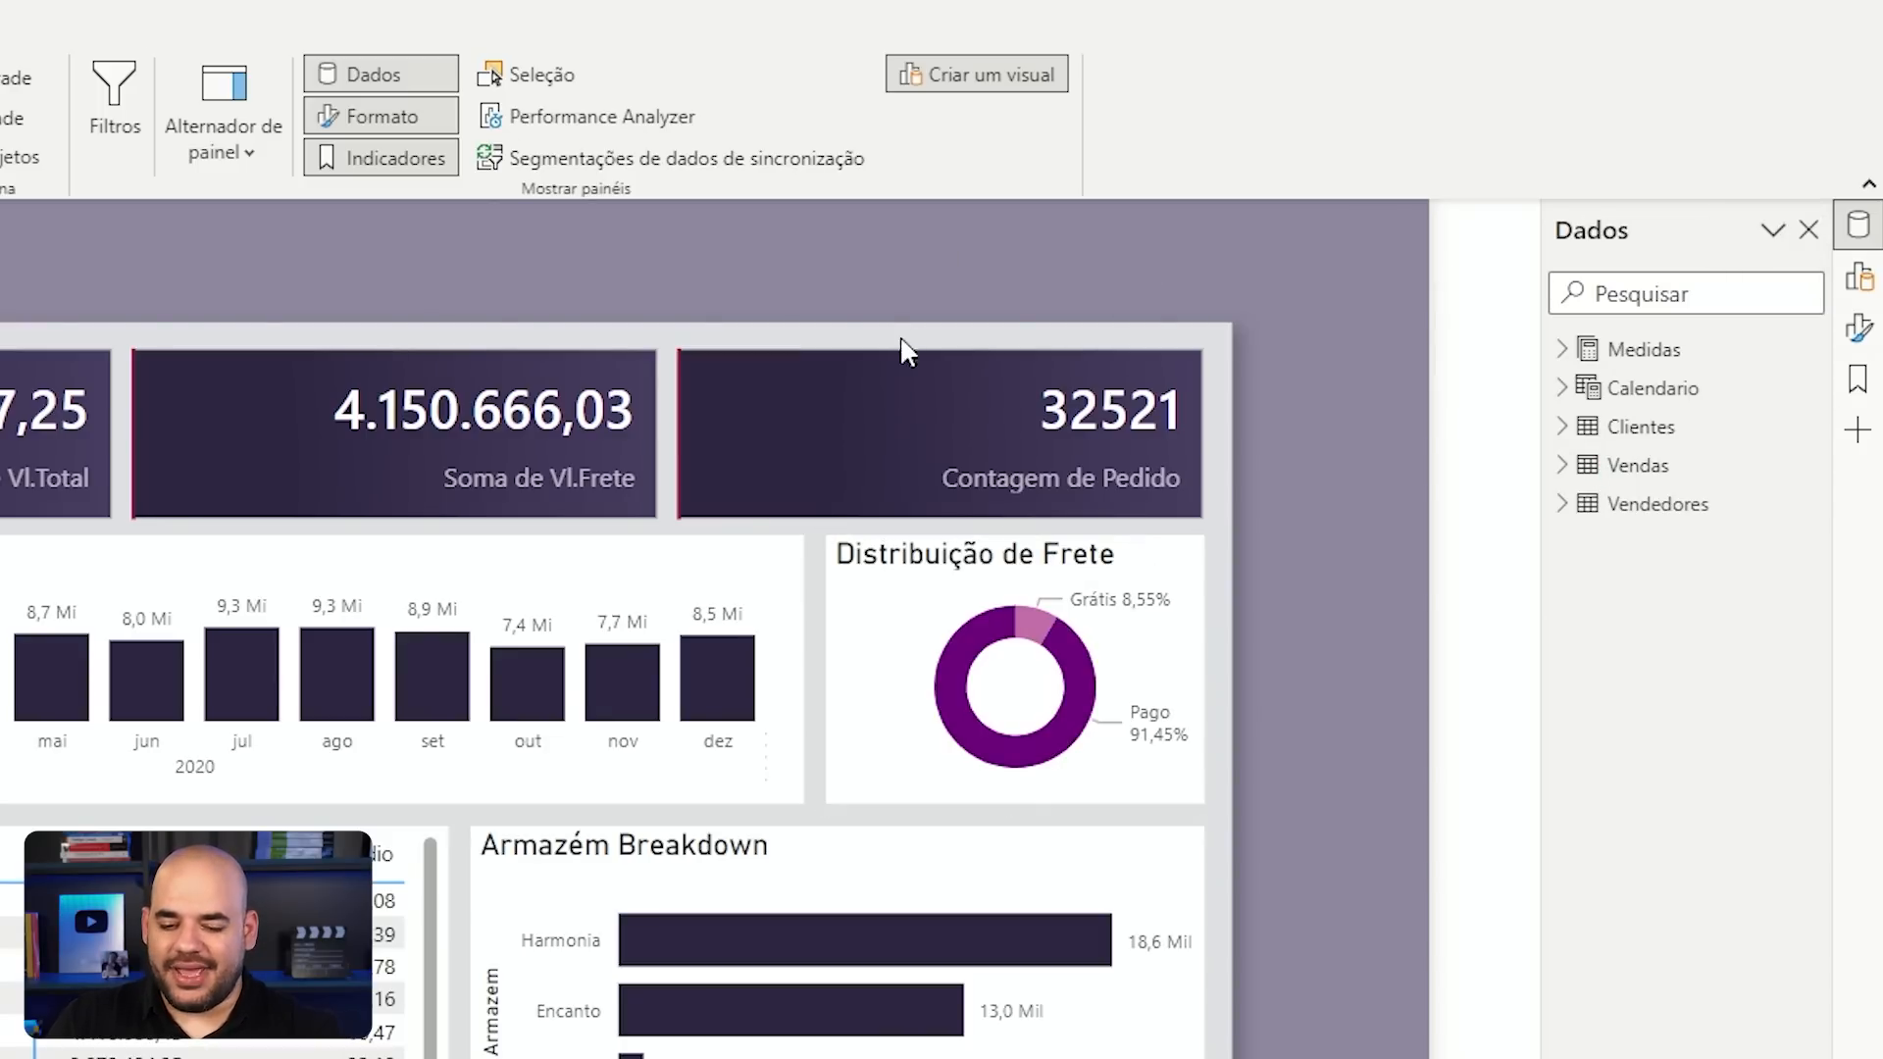
{"action": "left_click", "coordinate": [876, 576]}
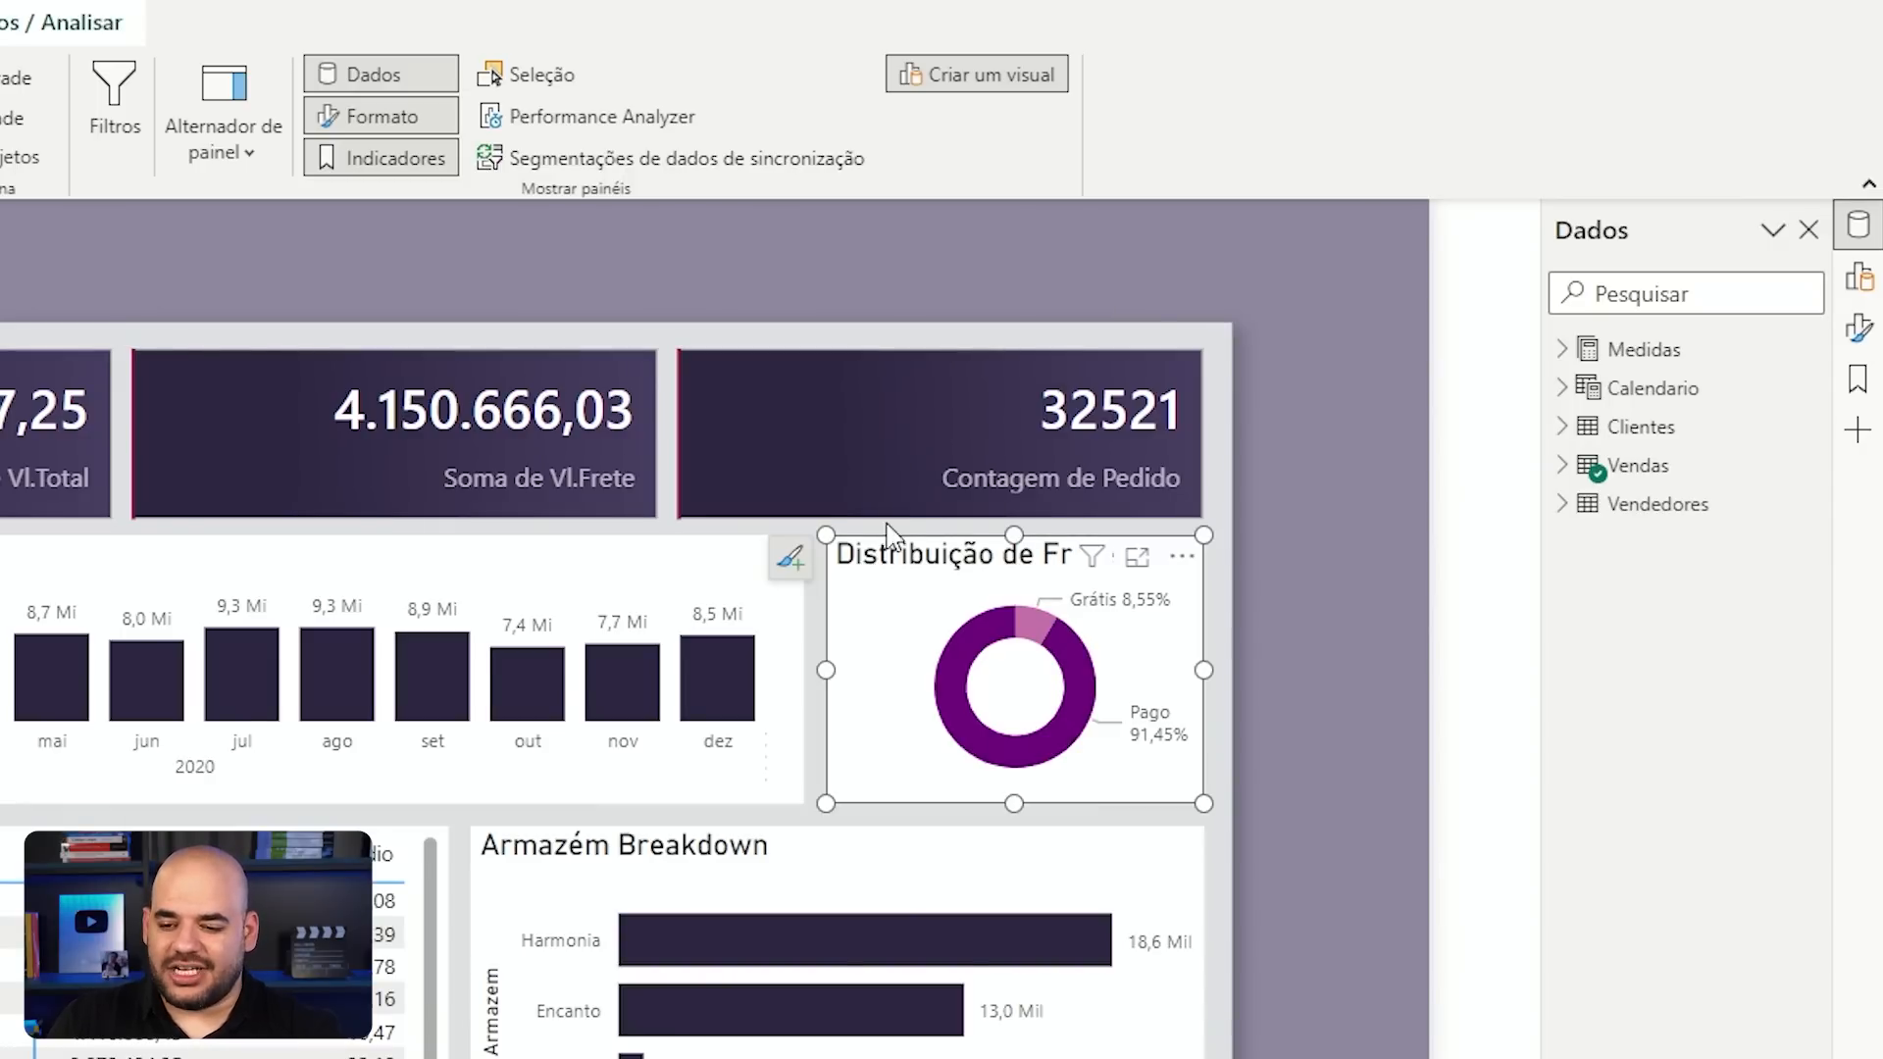
{"action": "left_click", "coordinate": [1864, 338]}
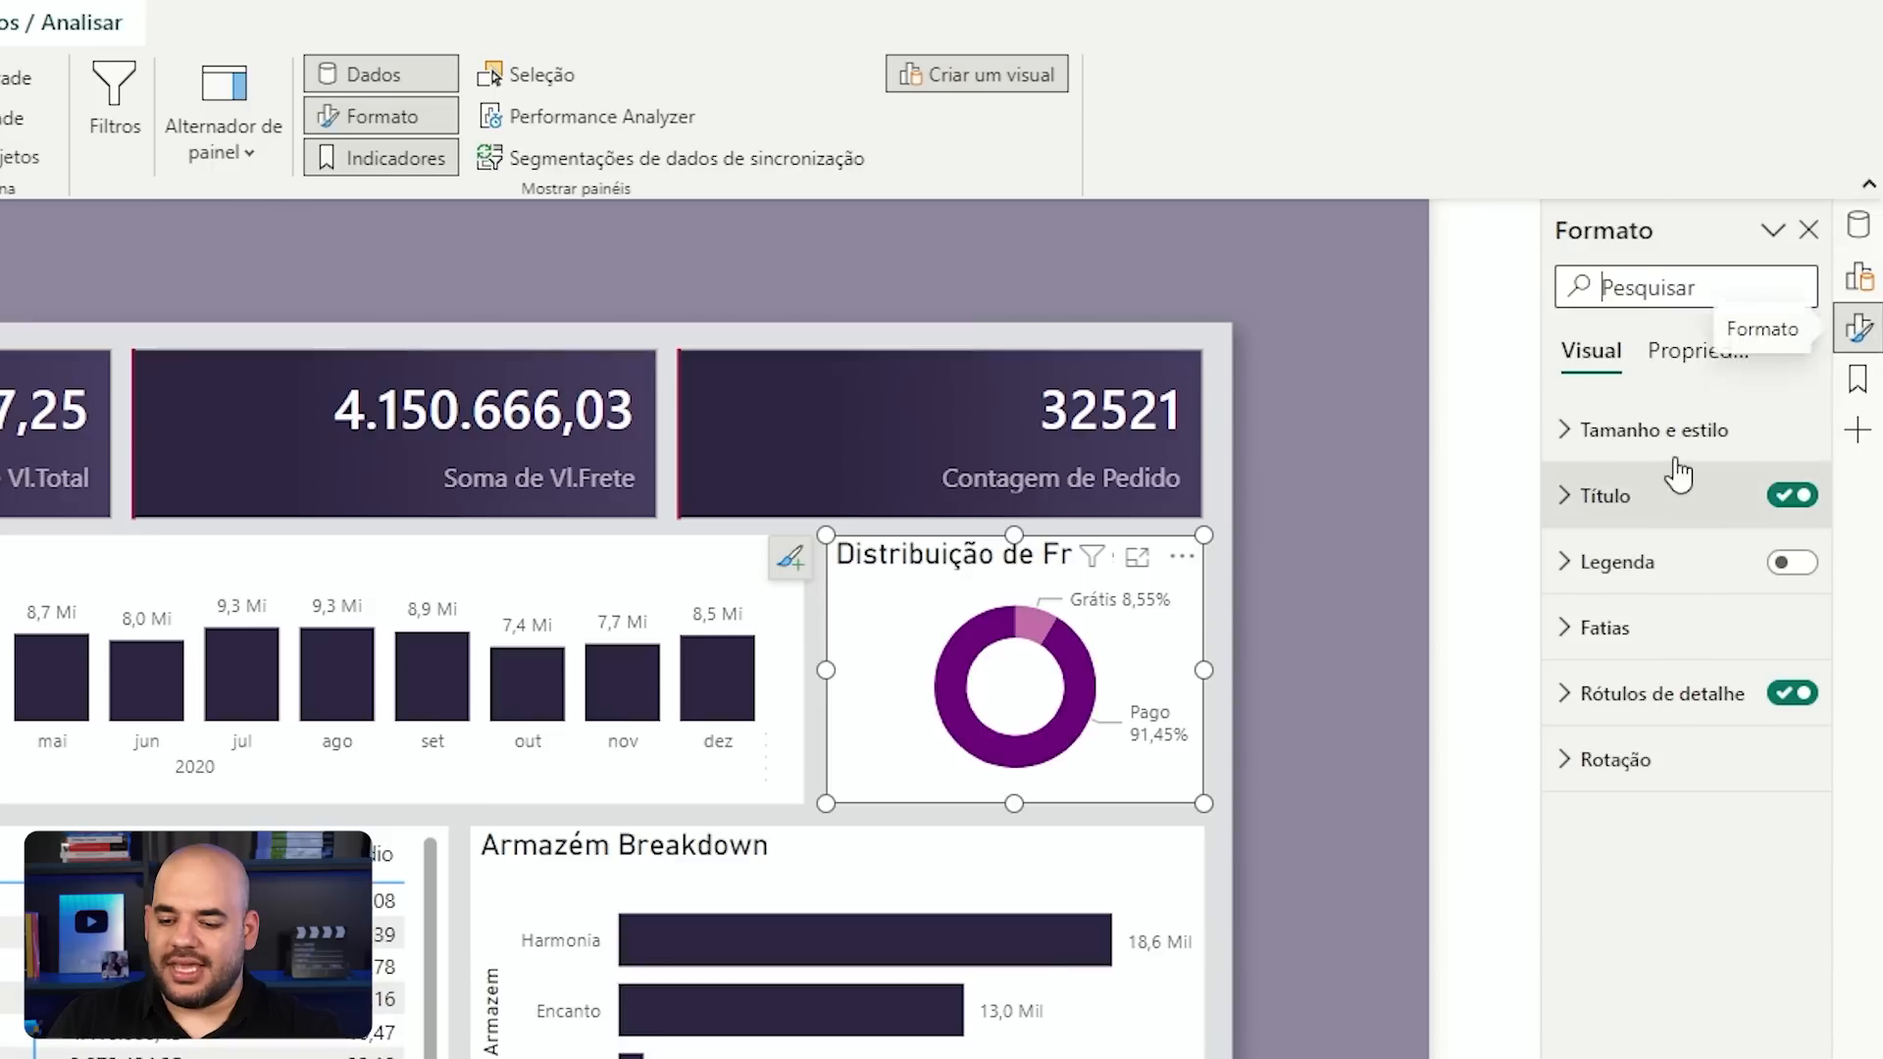
{"action": "left_click", "coordinate": [1094, 294]}
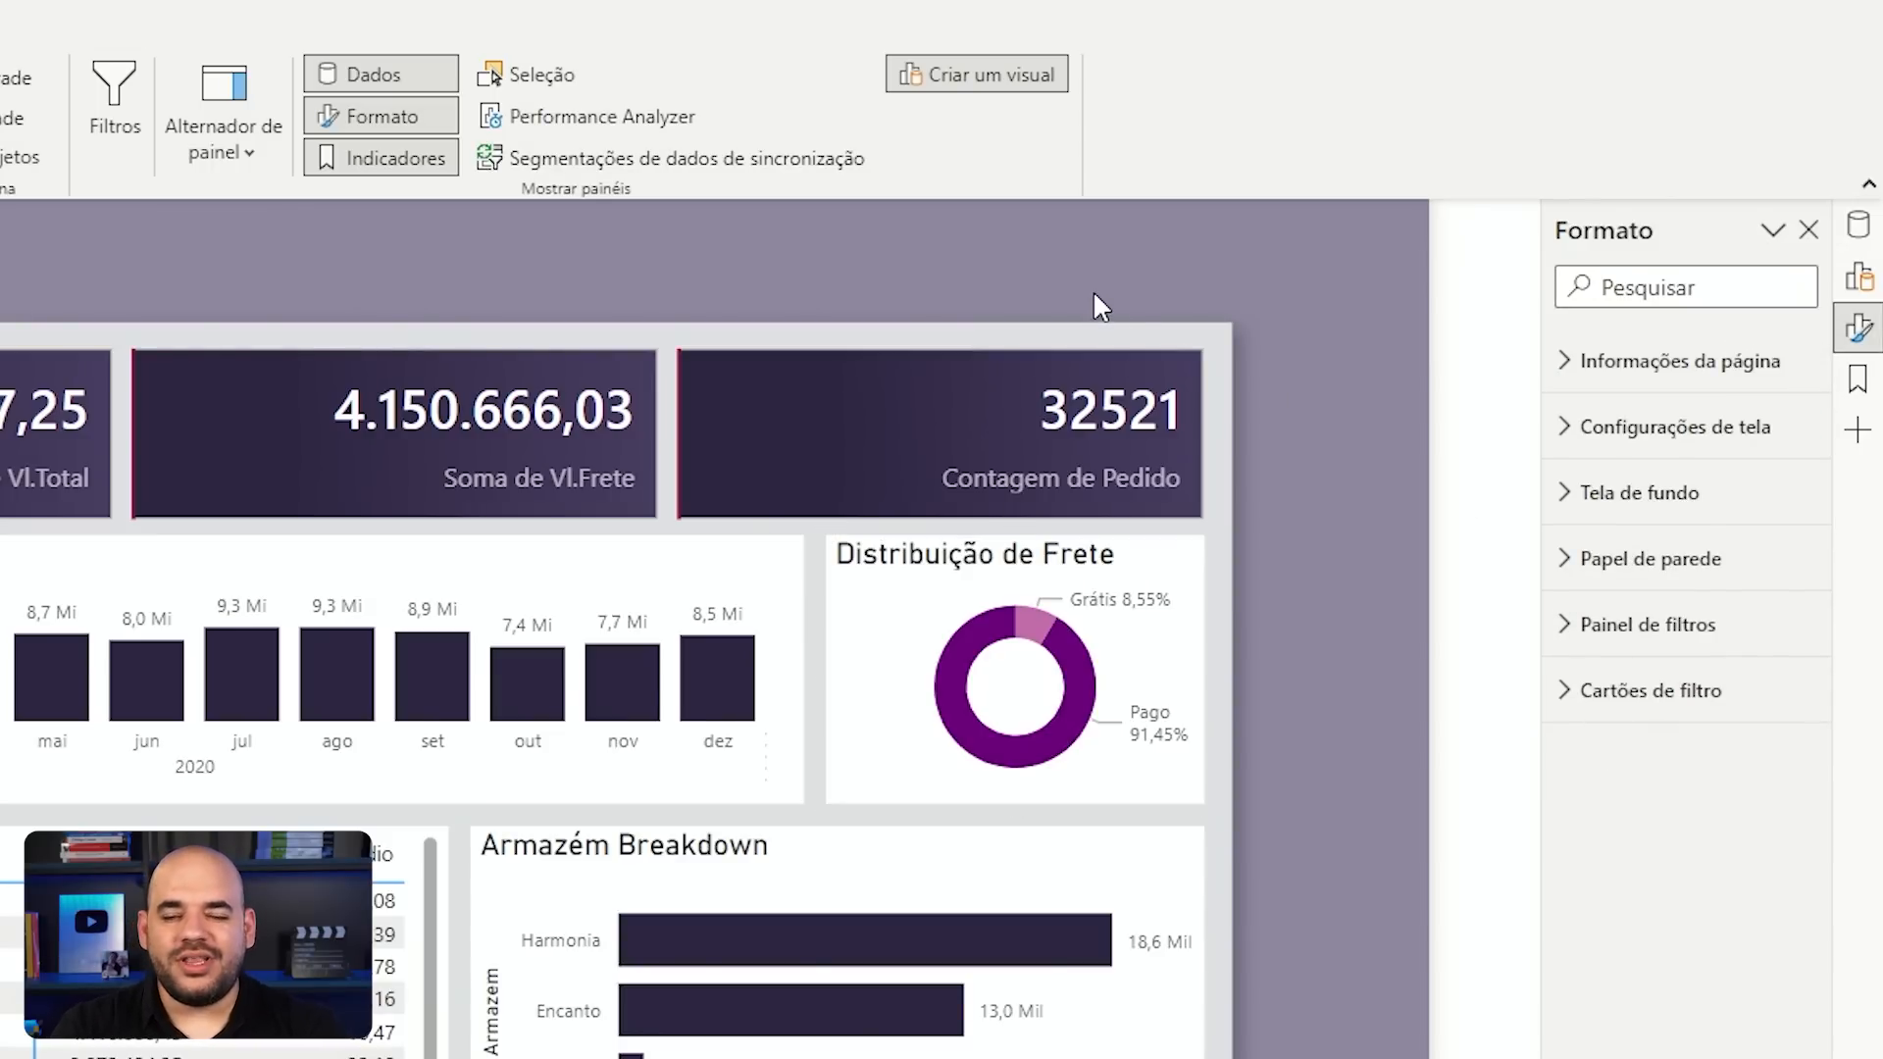
{"action": "left_click", "coordinate": [888, 561]}
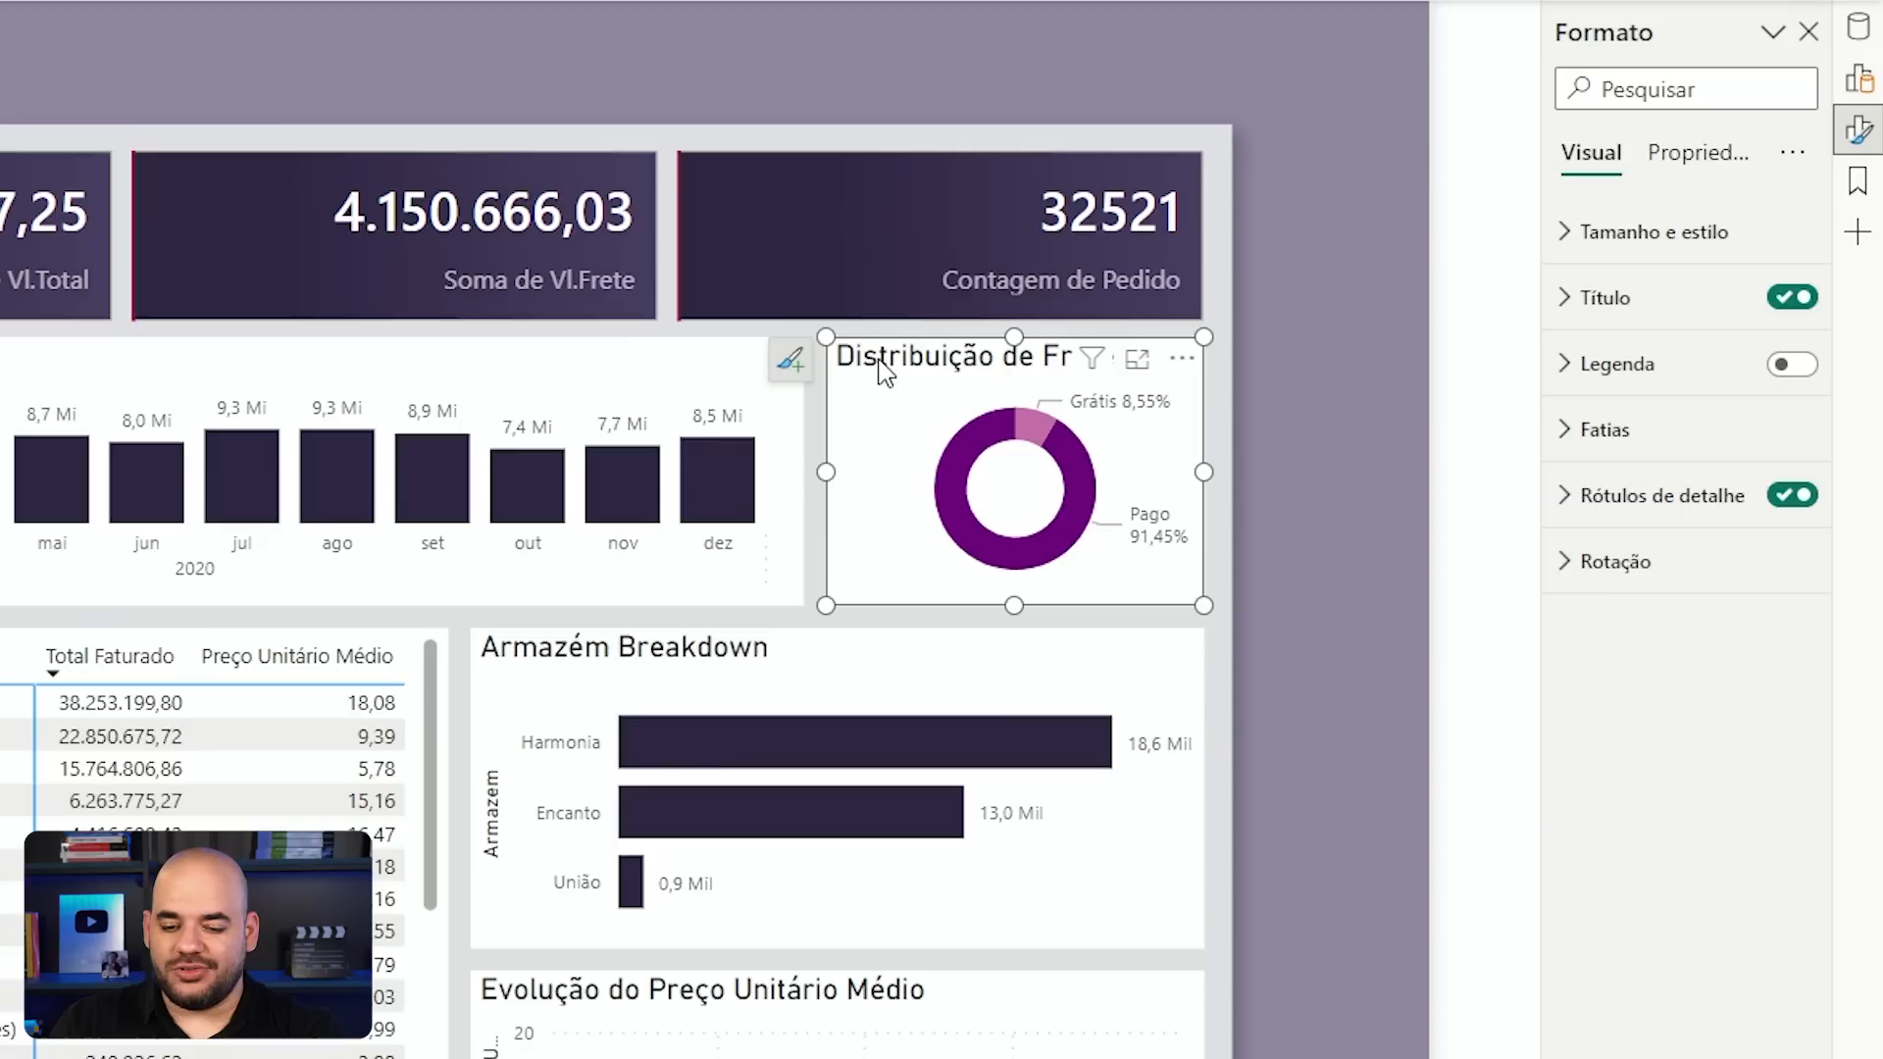
Step: Rename the donut chart's title as "Frete Breakddown" directly on the visual
{"action": "double_click", "coordinate": [894, 359]}
{"action": "double_click", "coordinate": [895, 360]}
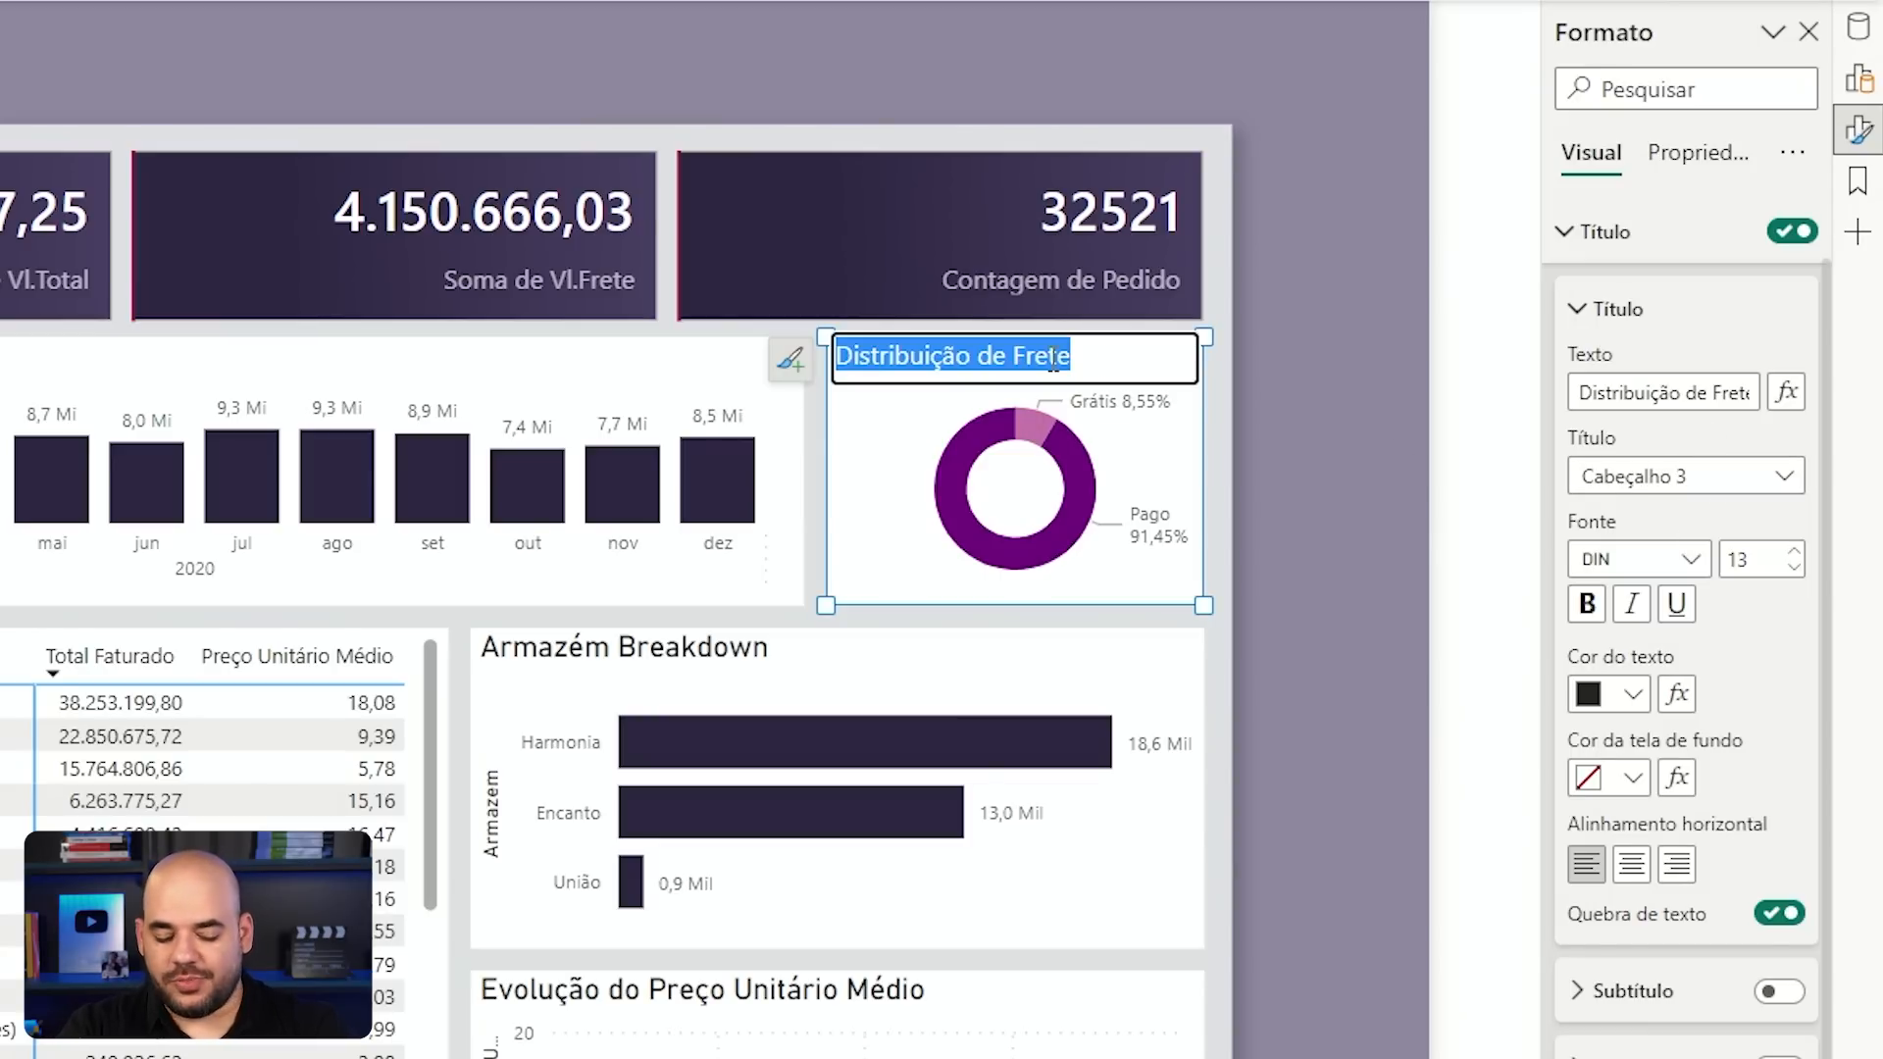
{"action": "type", "text": "Frete Bre"}
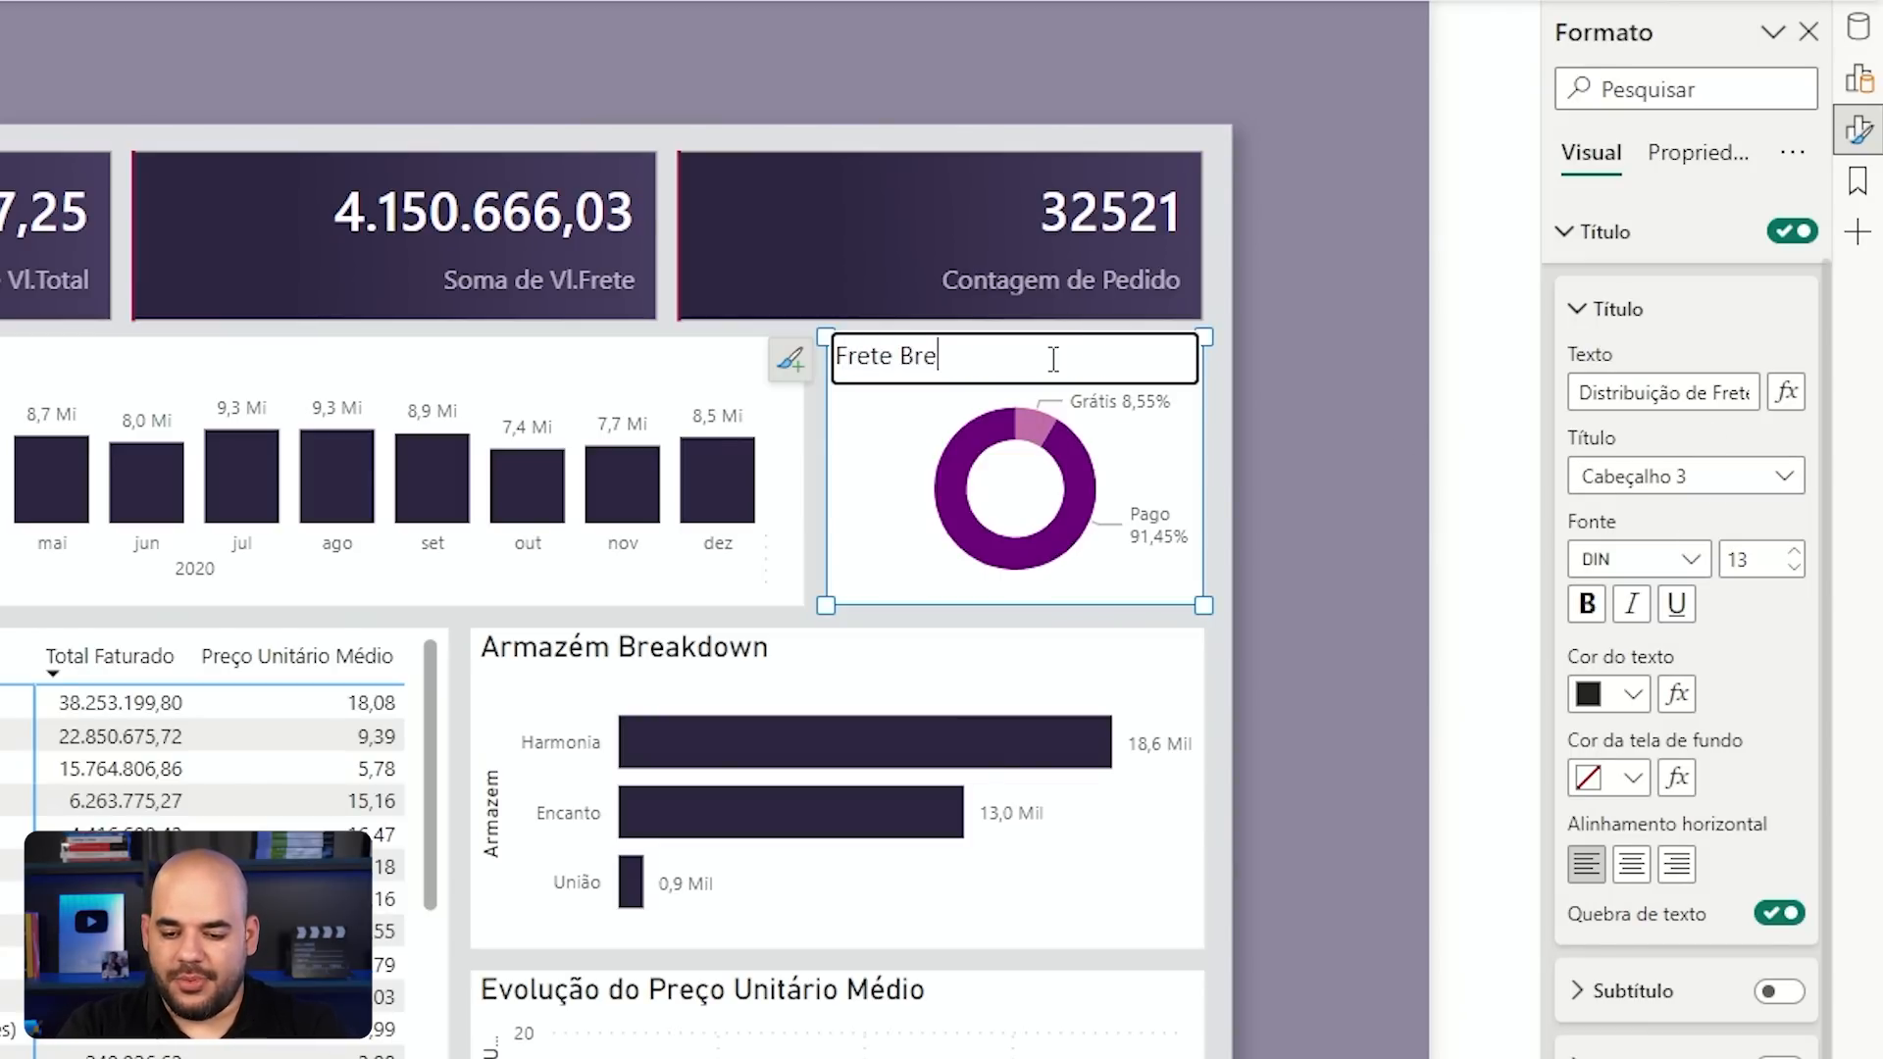
{"action": "type", "text": "akddown"}
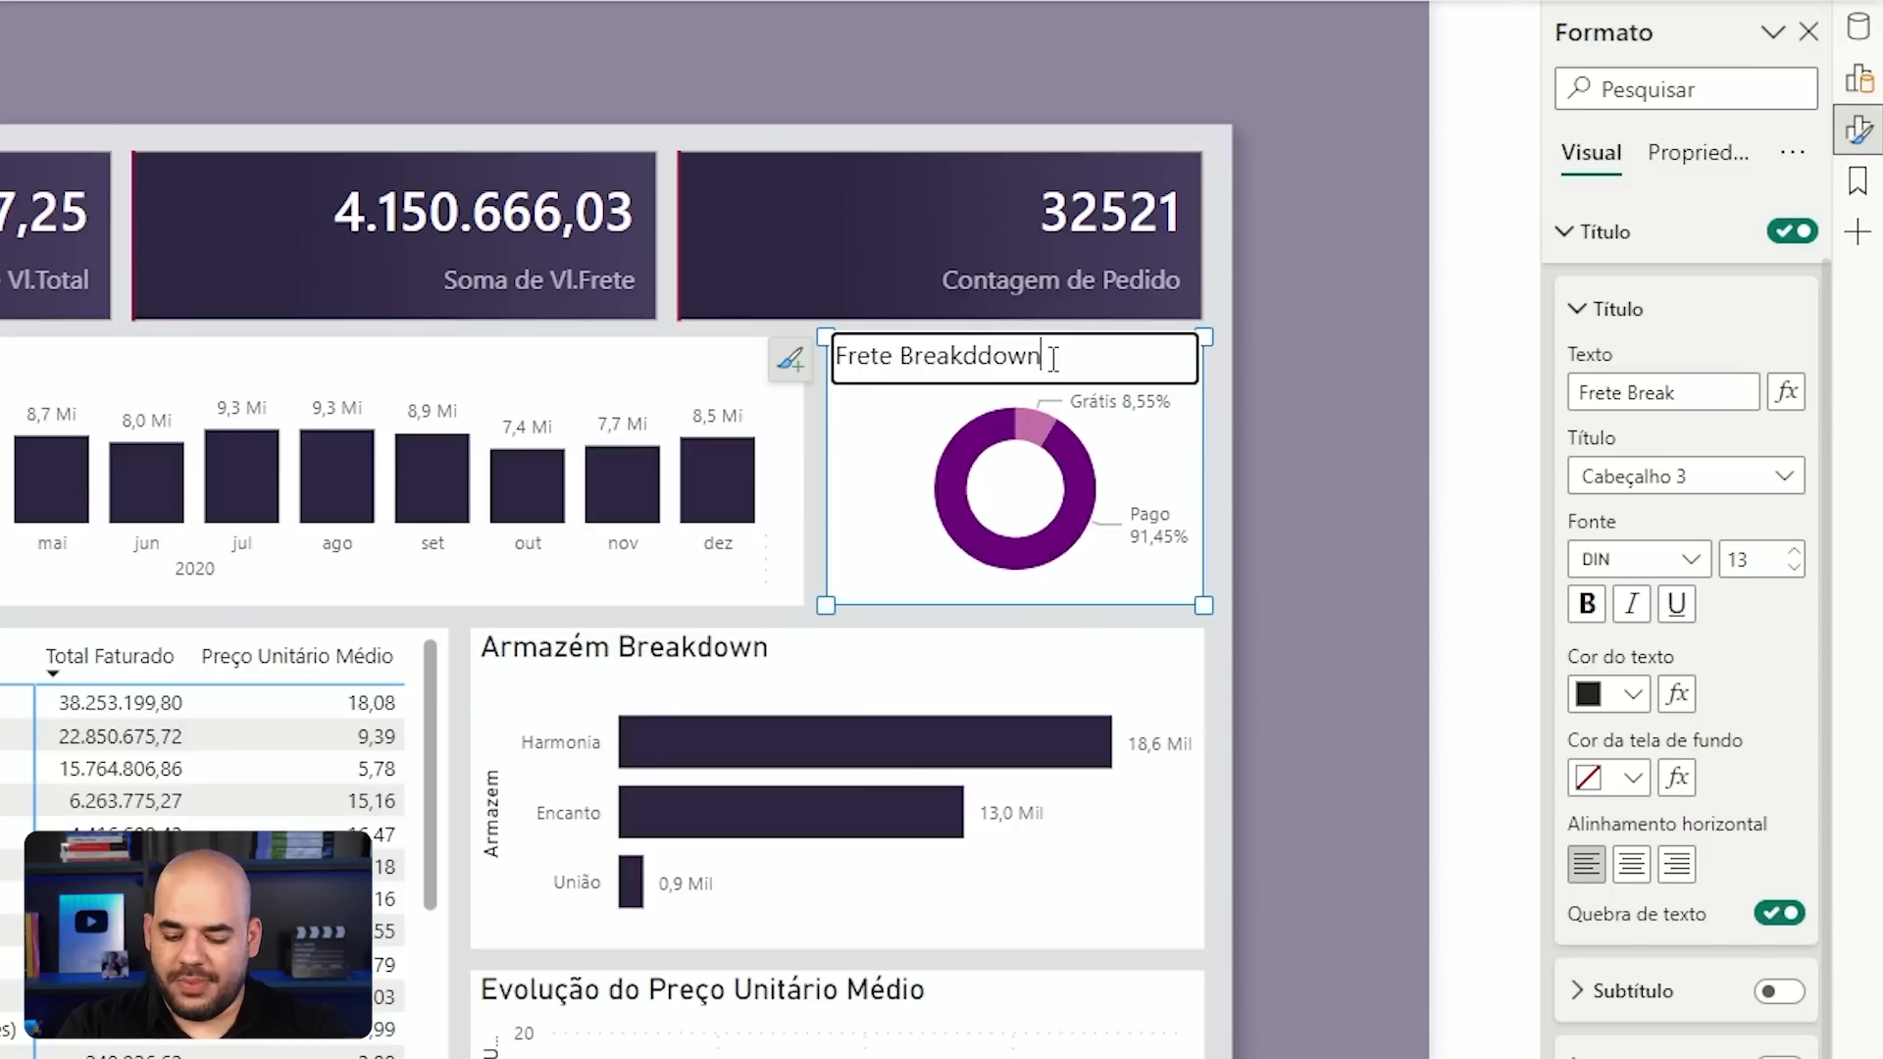
{"action": "key", "text": "Return"}
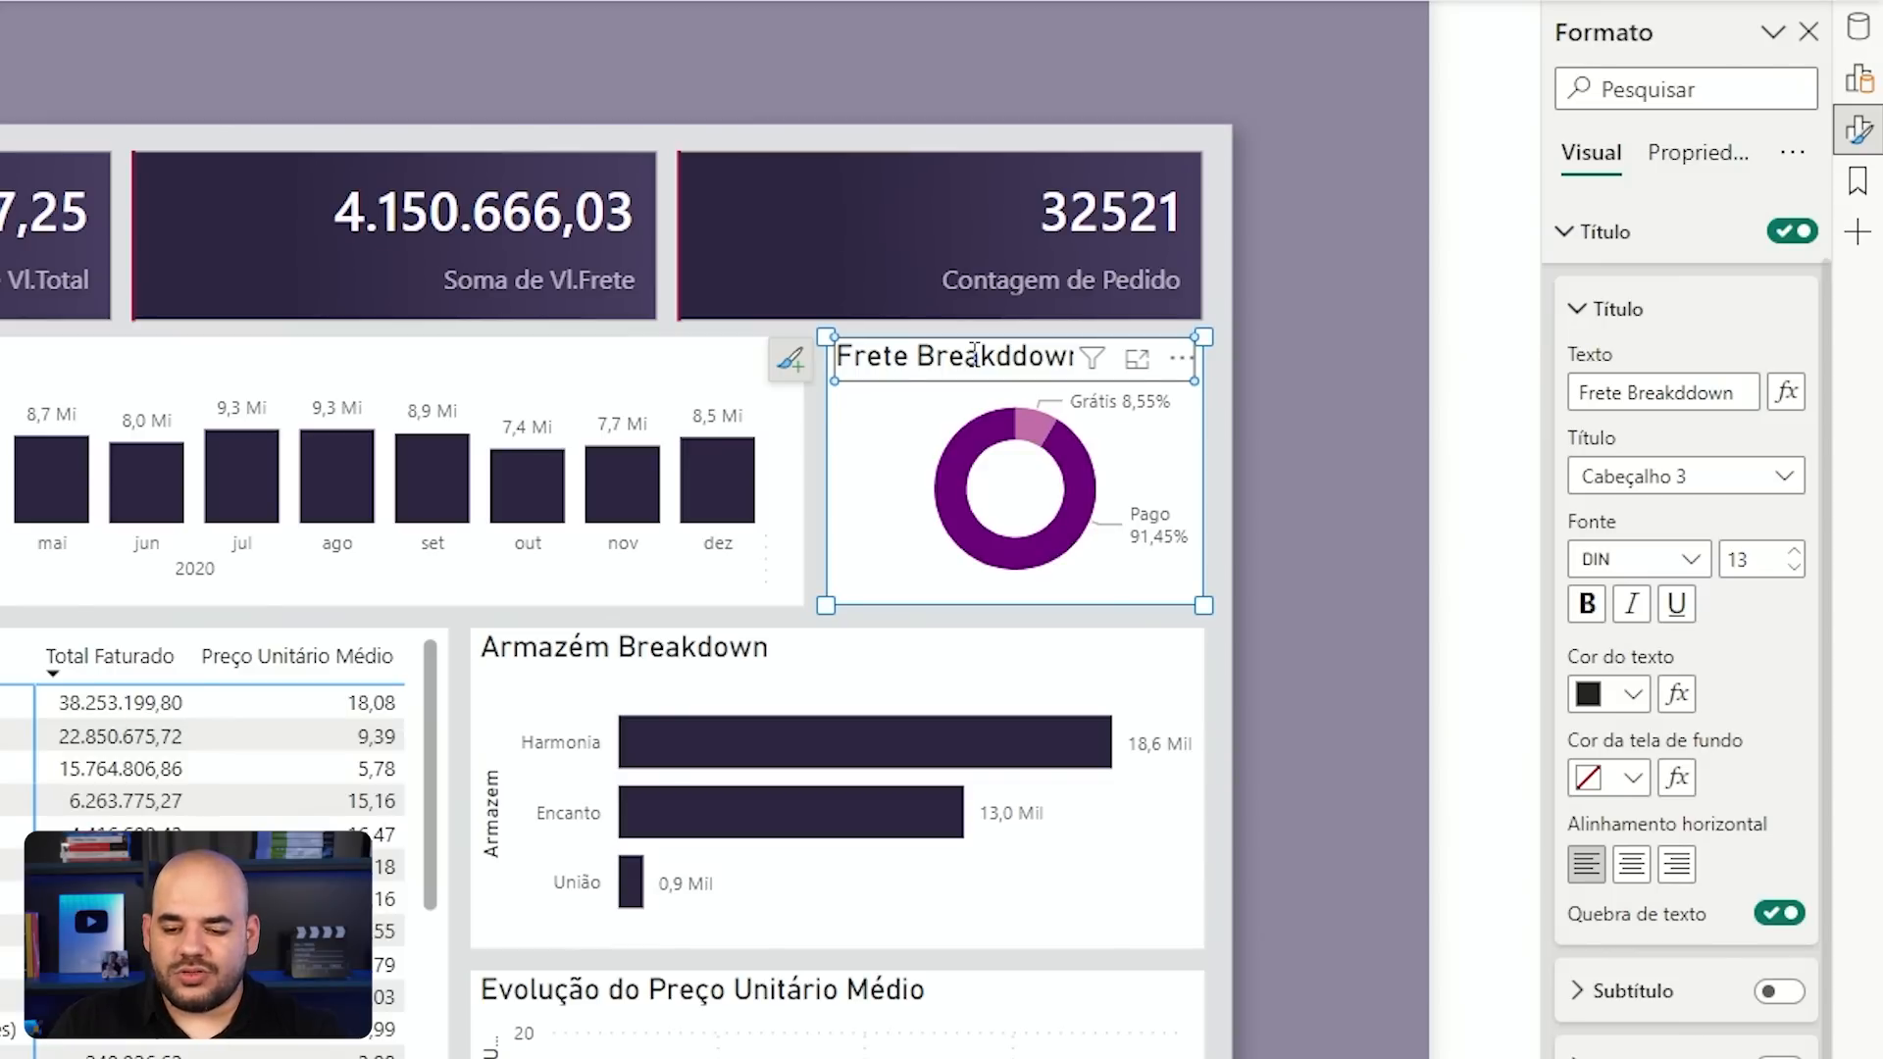
Step: Set the fill of the donut chart's "Pago" slice to the crimson red from the recent colors
{"action": "left_click", "coordinate": [981, 456]}
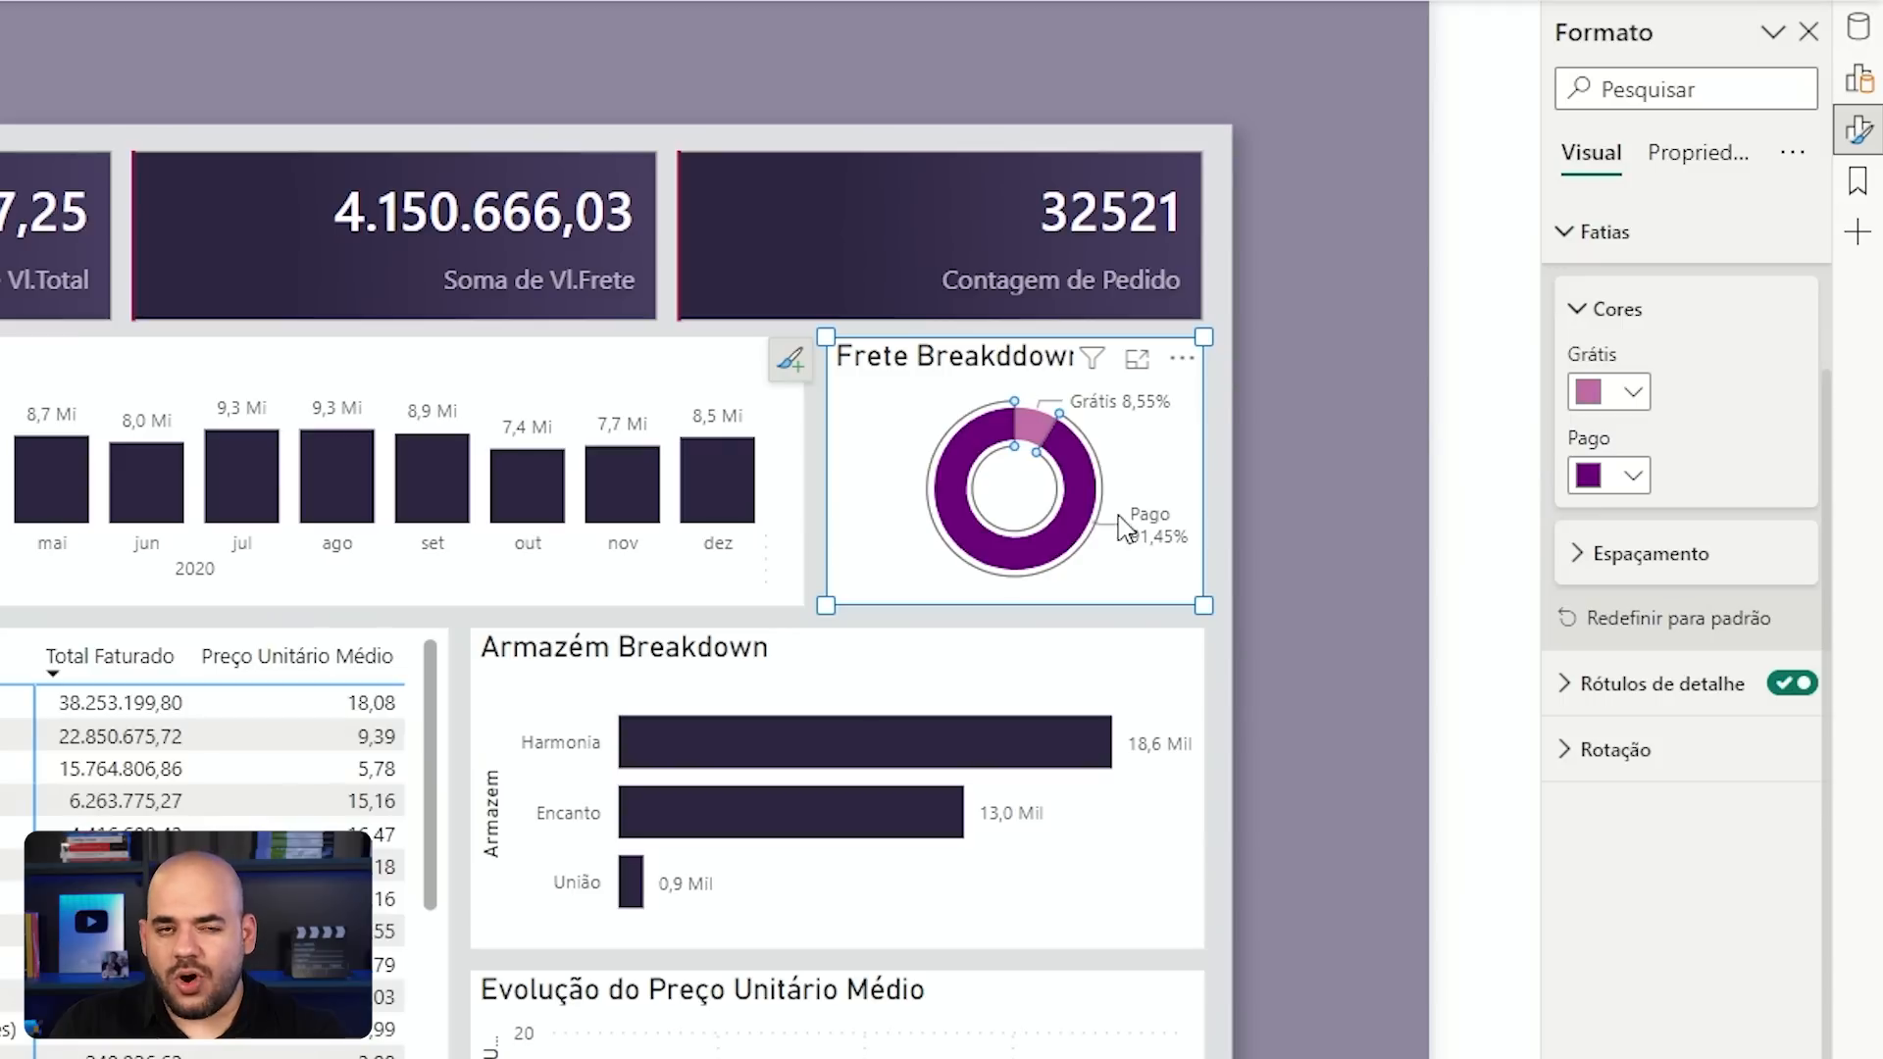
{"action": "right_click", "coordinate": [959, 453]}
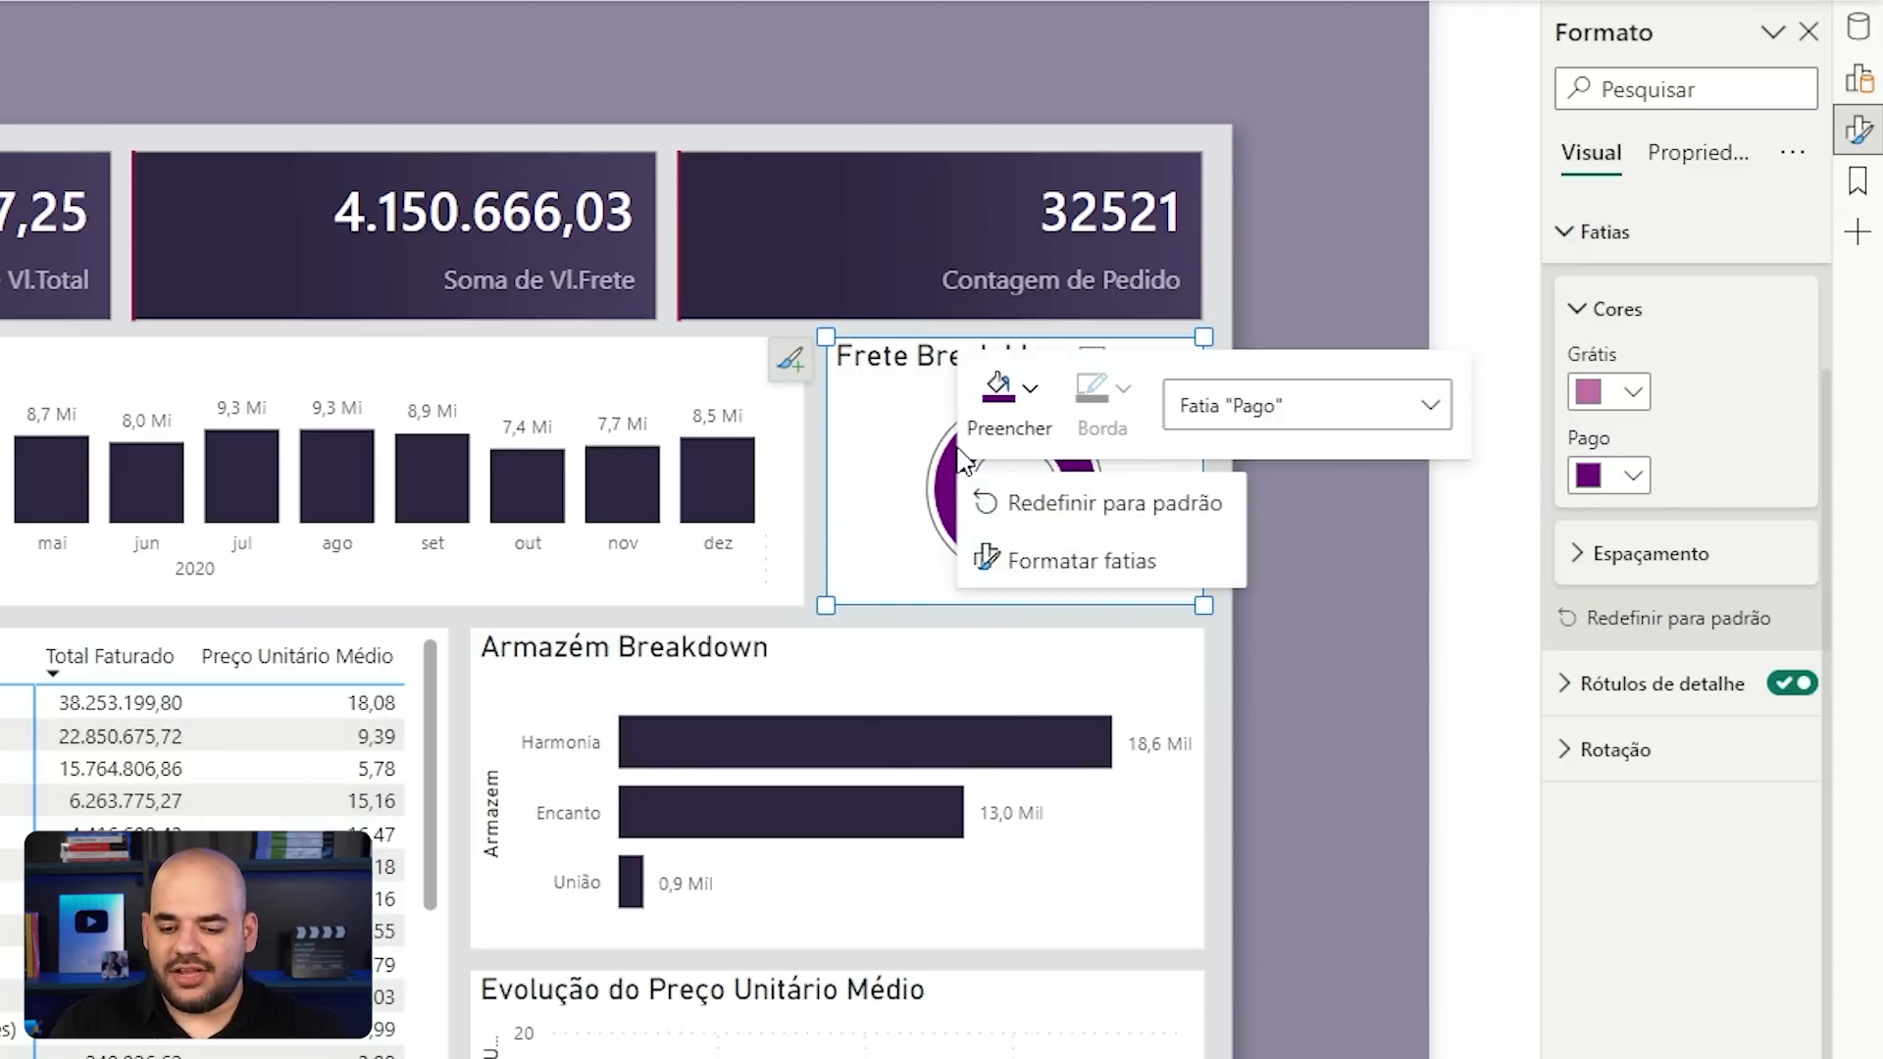
{"action": "left_click", "coordinate": [1046, 422]}
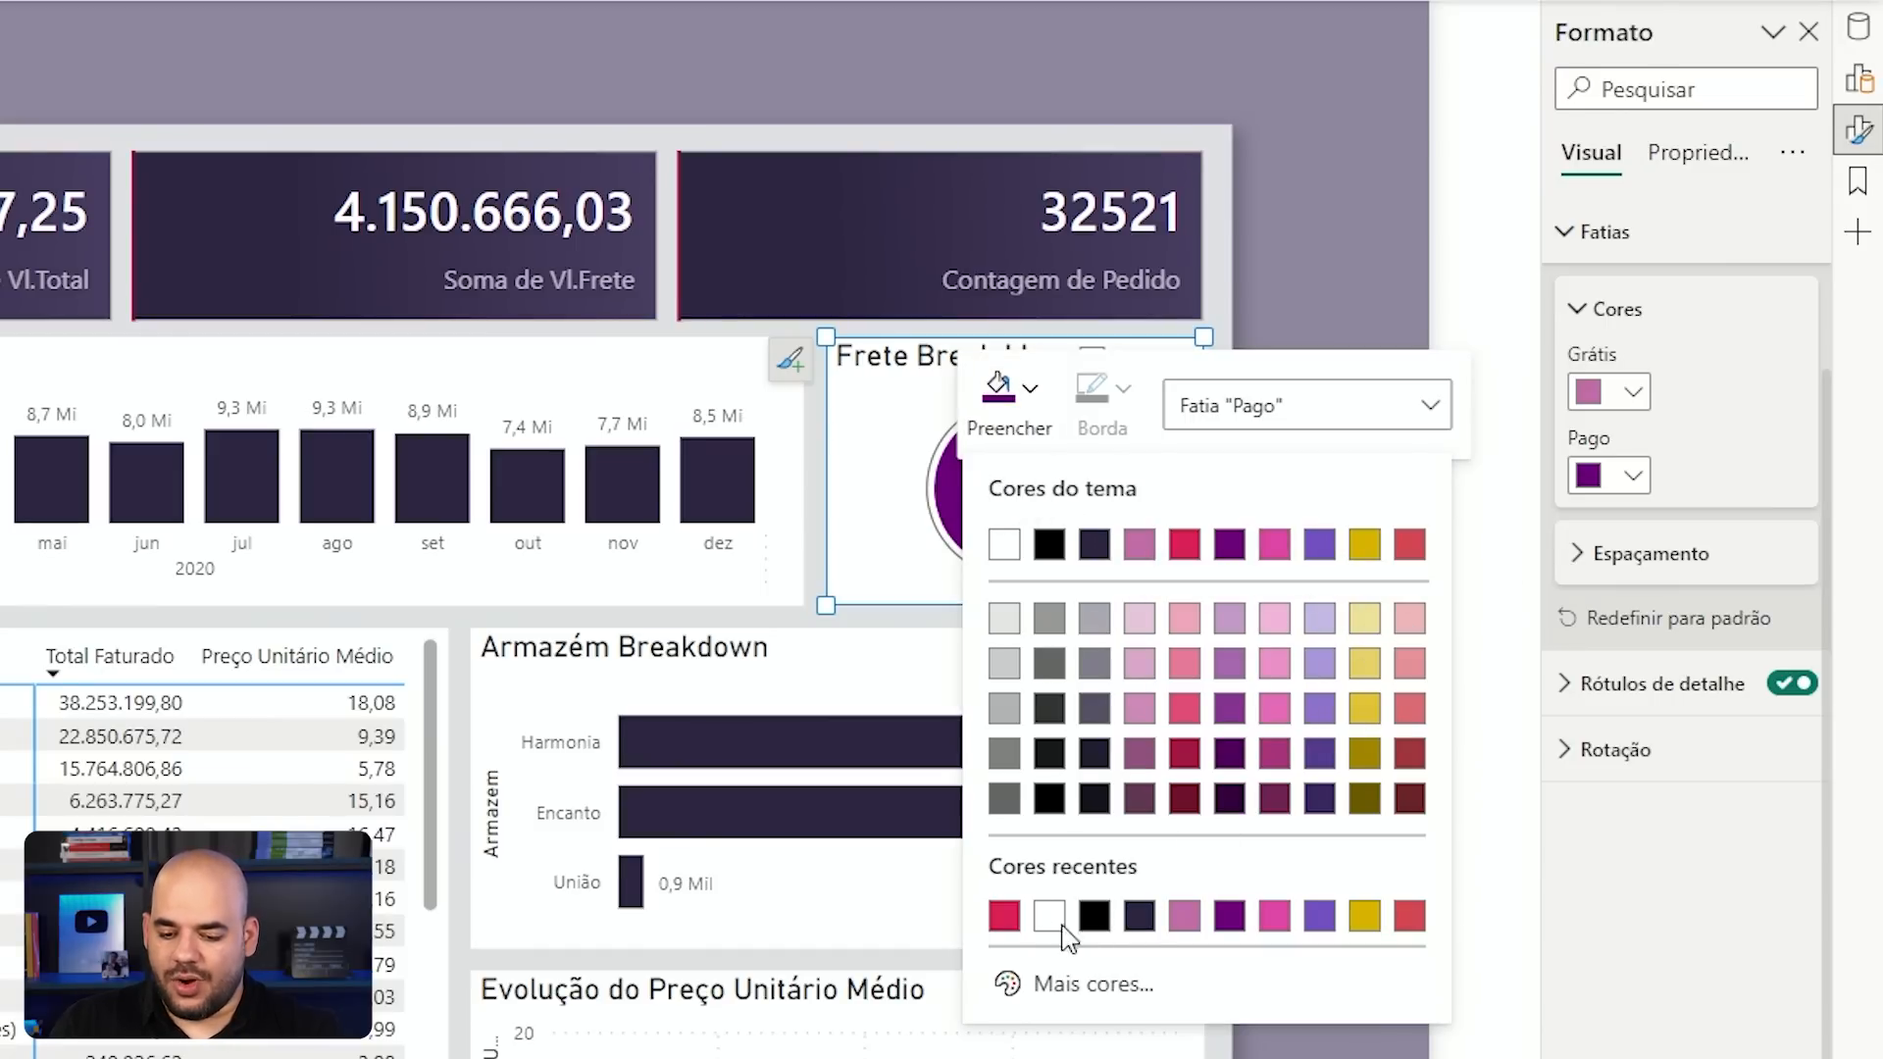
{"action": "left_click", "coordinate": [1004, 916]}
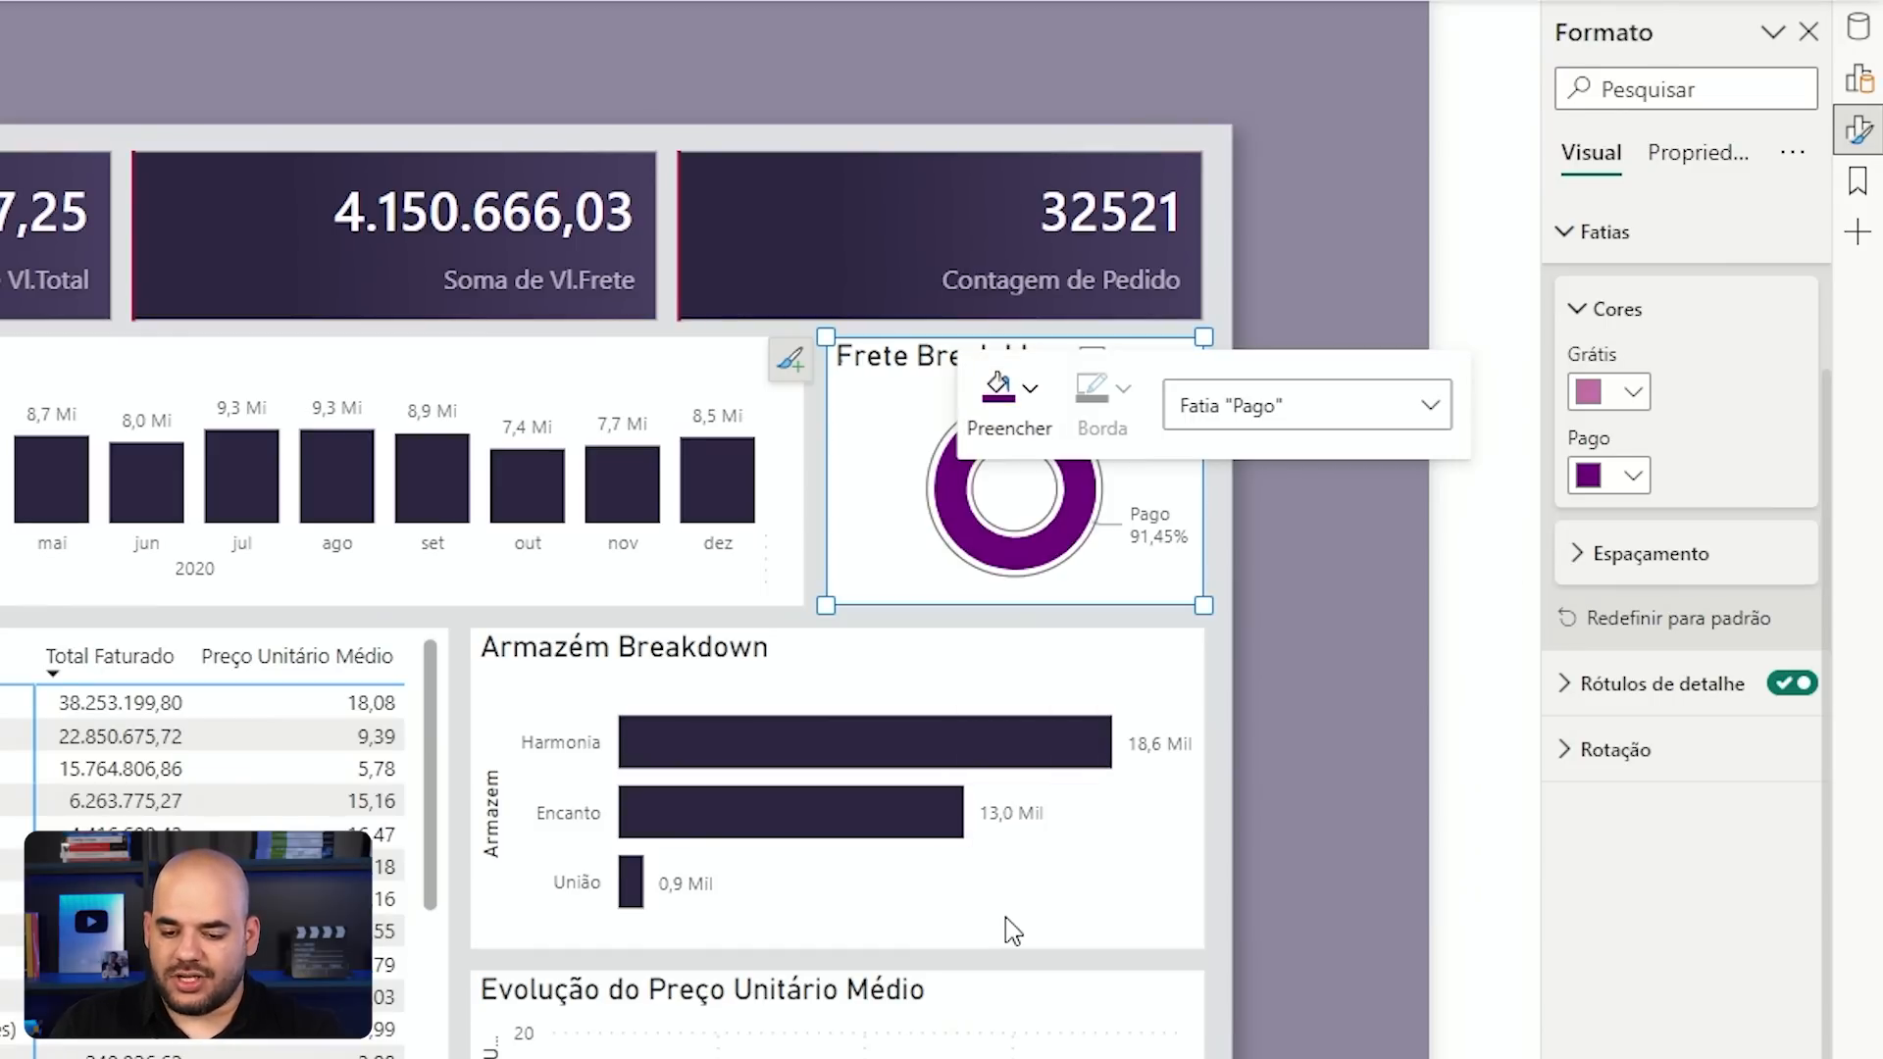
{"action": "left_click", "coordinate": [873, 537]}
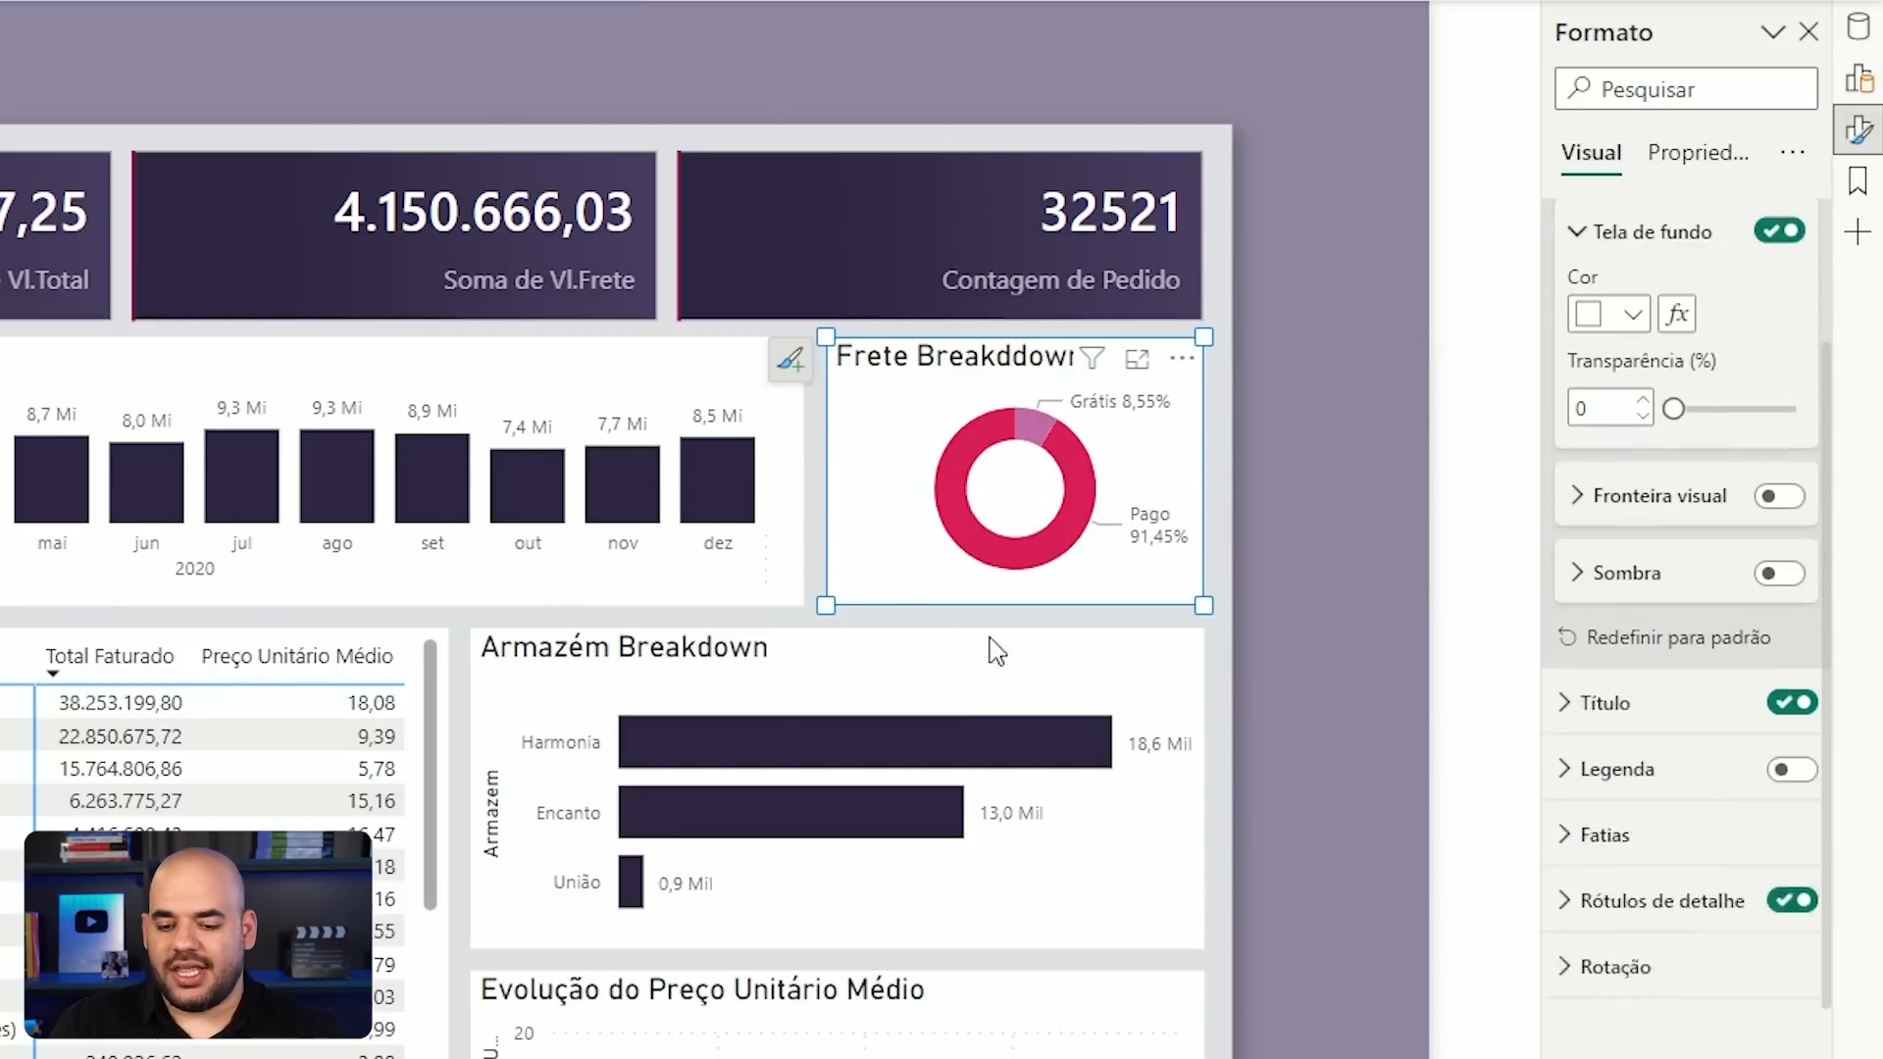
Step: Set the fill of the donut chart's "Grátis" slice to the blue-violet theme color
{"action": "left_click", "coordinate": [1040, 436]}
{"action": "left_click", "coordinate": [1080, 402]}
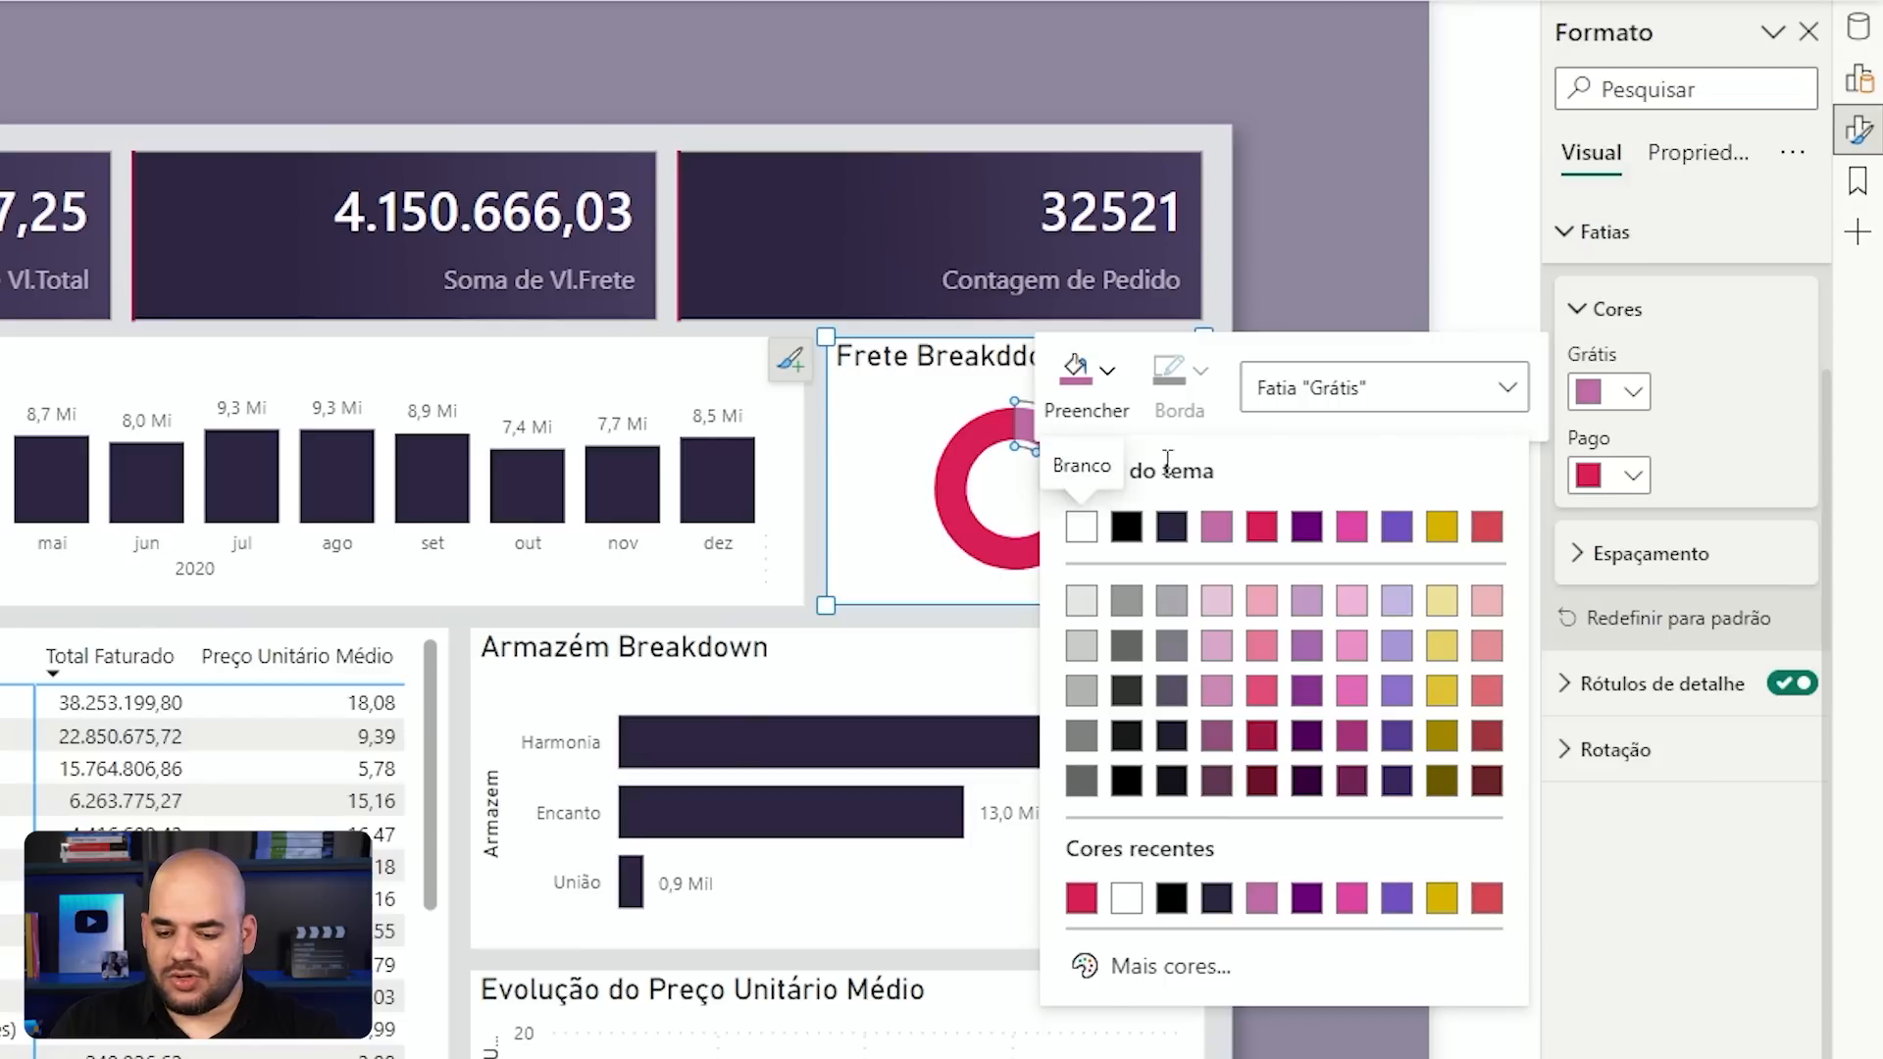
{"action": "left_click", "coordinate": [1396, 530]}
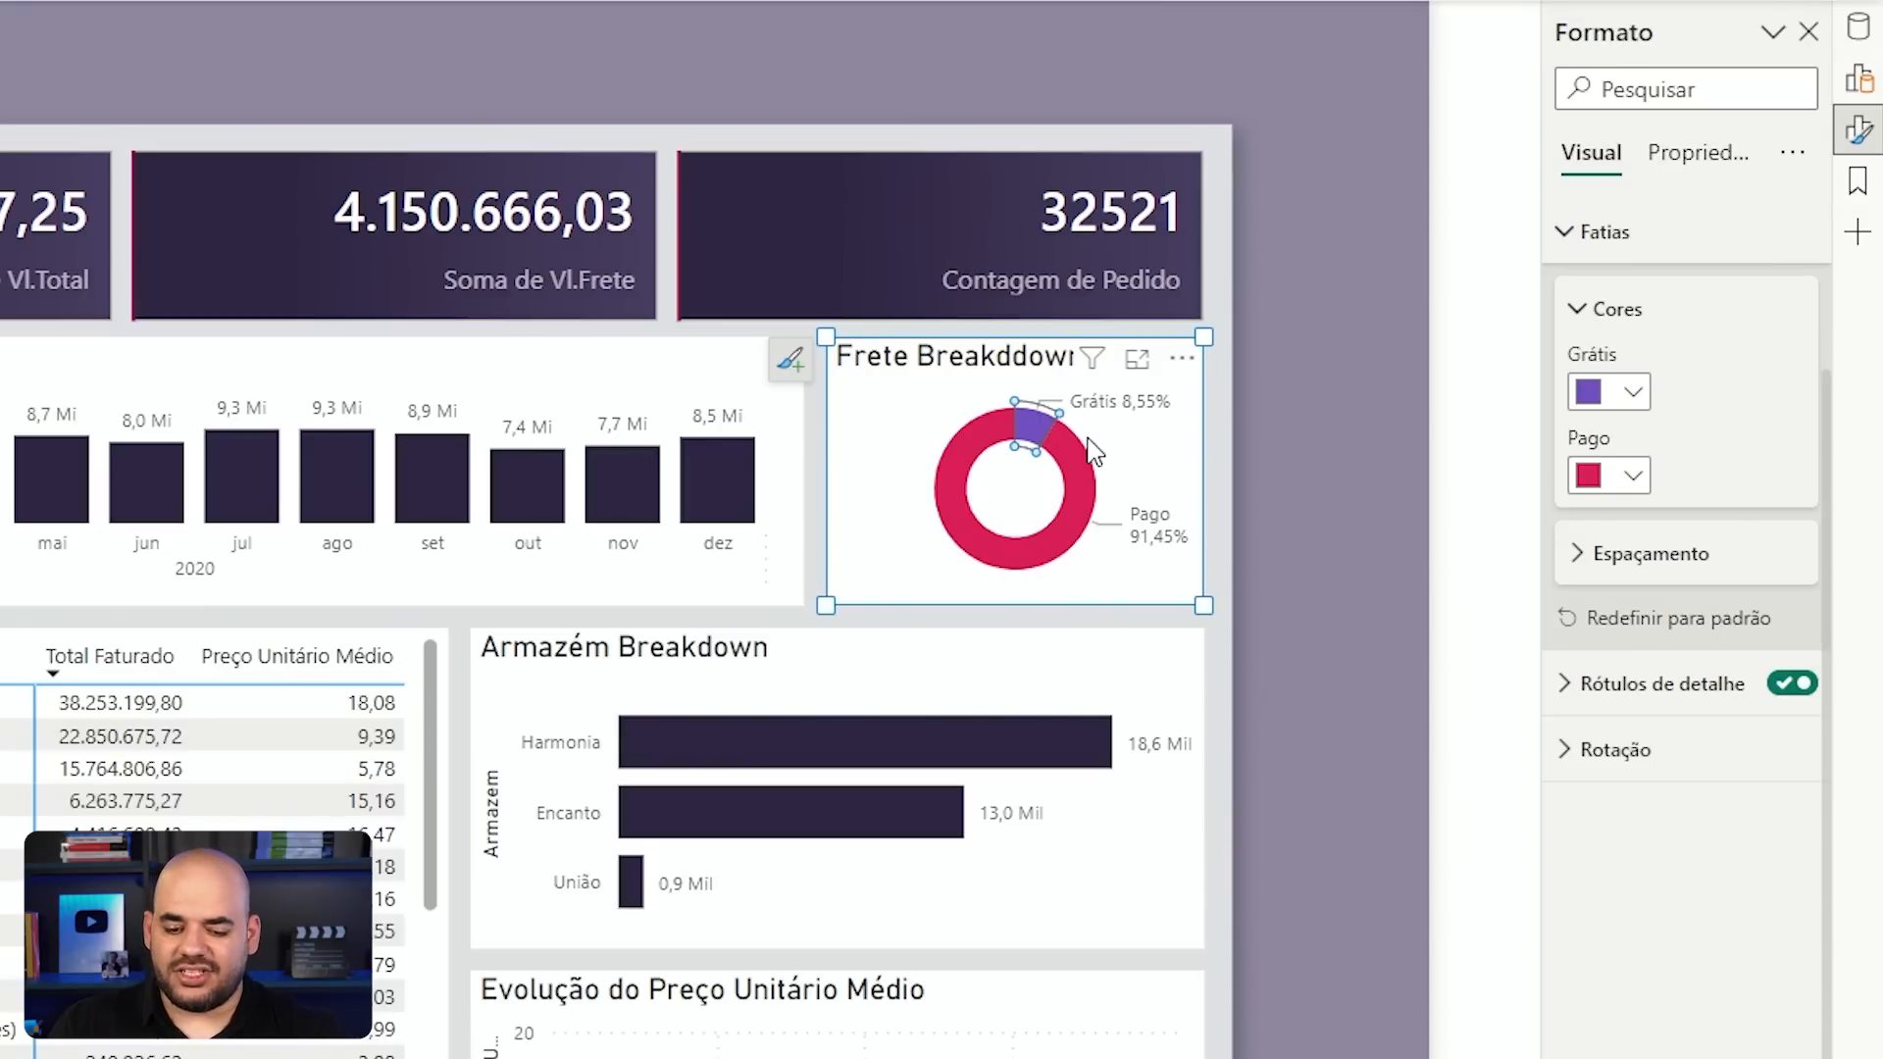
Step: Select the Y-axis labels of the Armazém Breakdown chart and toggle the axis title off and back on
{"action": "left_click", "coordinate": [594, 770]}
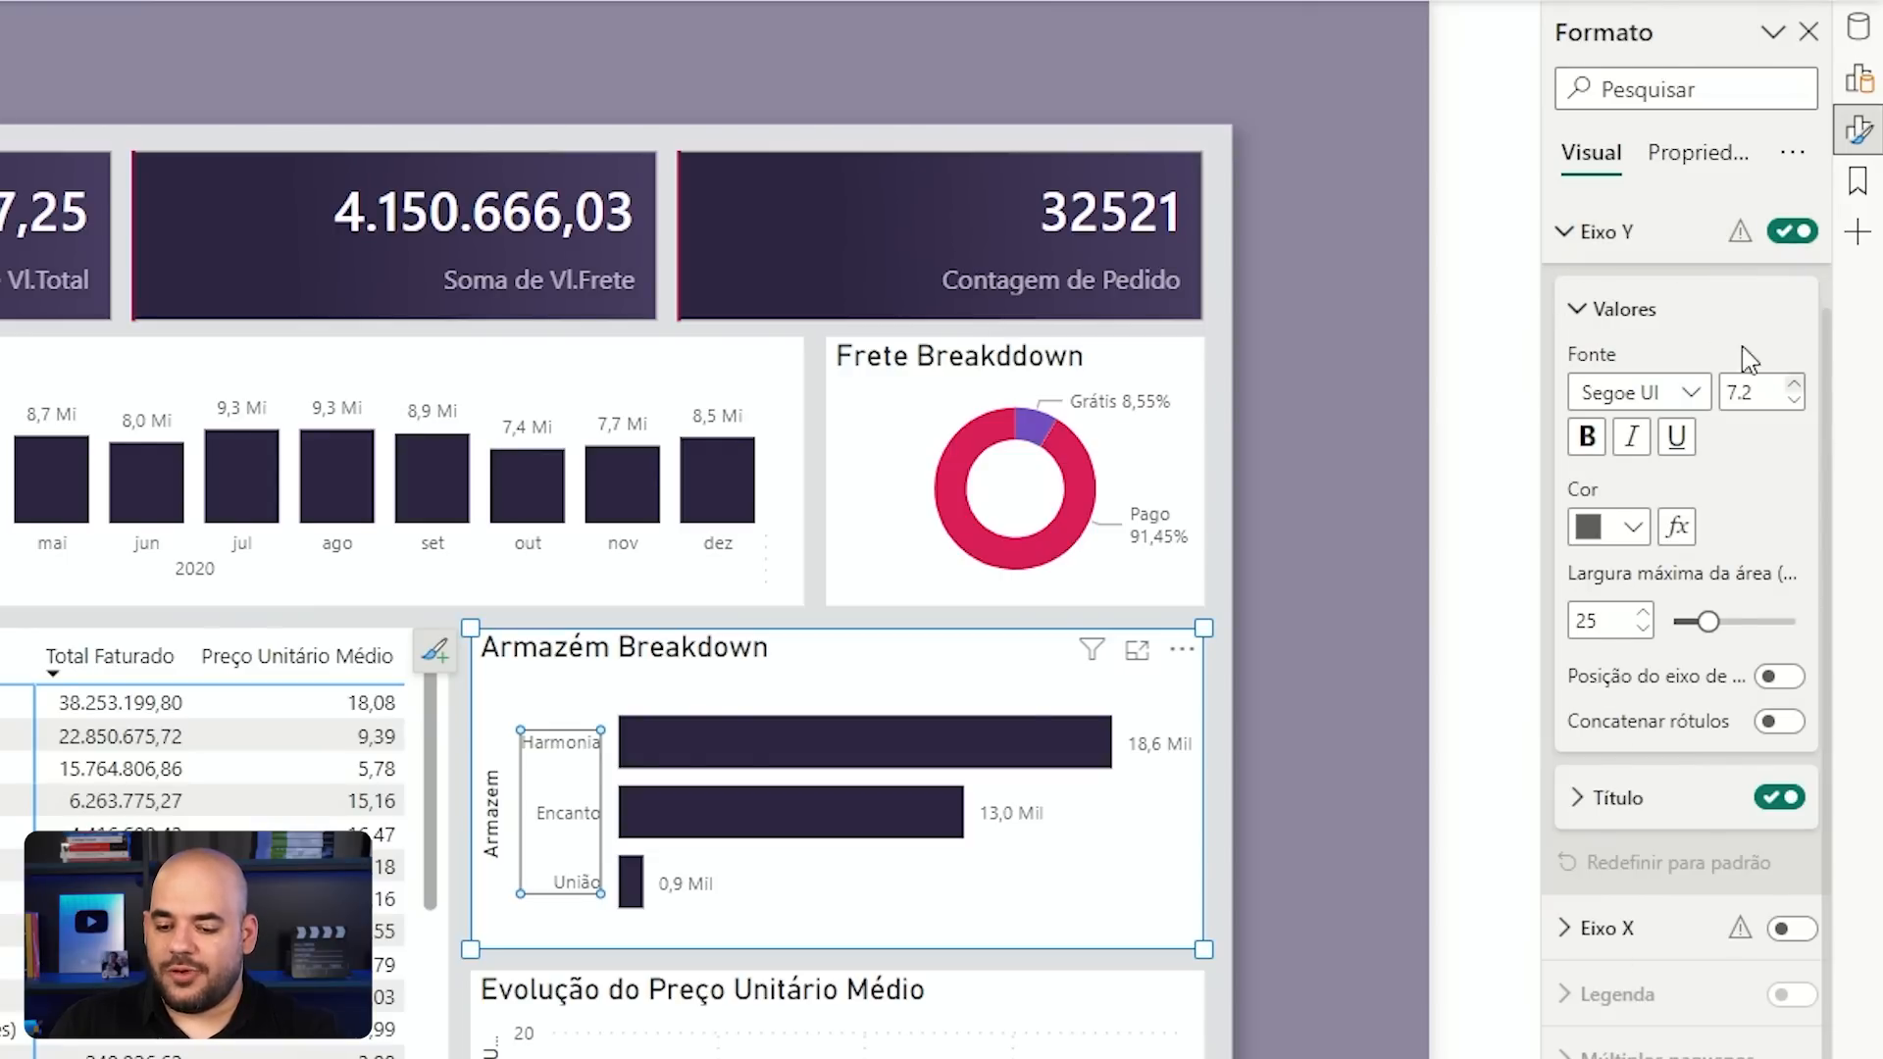
{"action": "left_click", "coordinate": [1773, 802]}
{"action": "left_click", "coordinate": [1773, 803]}
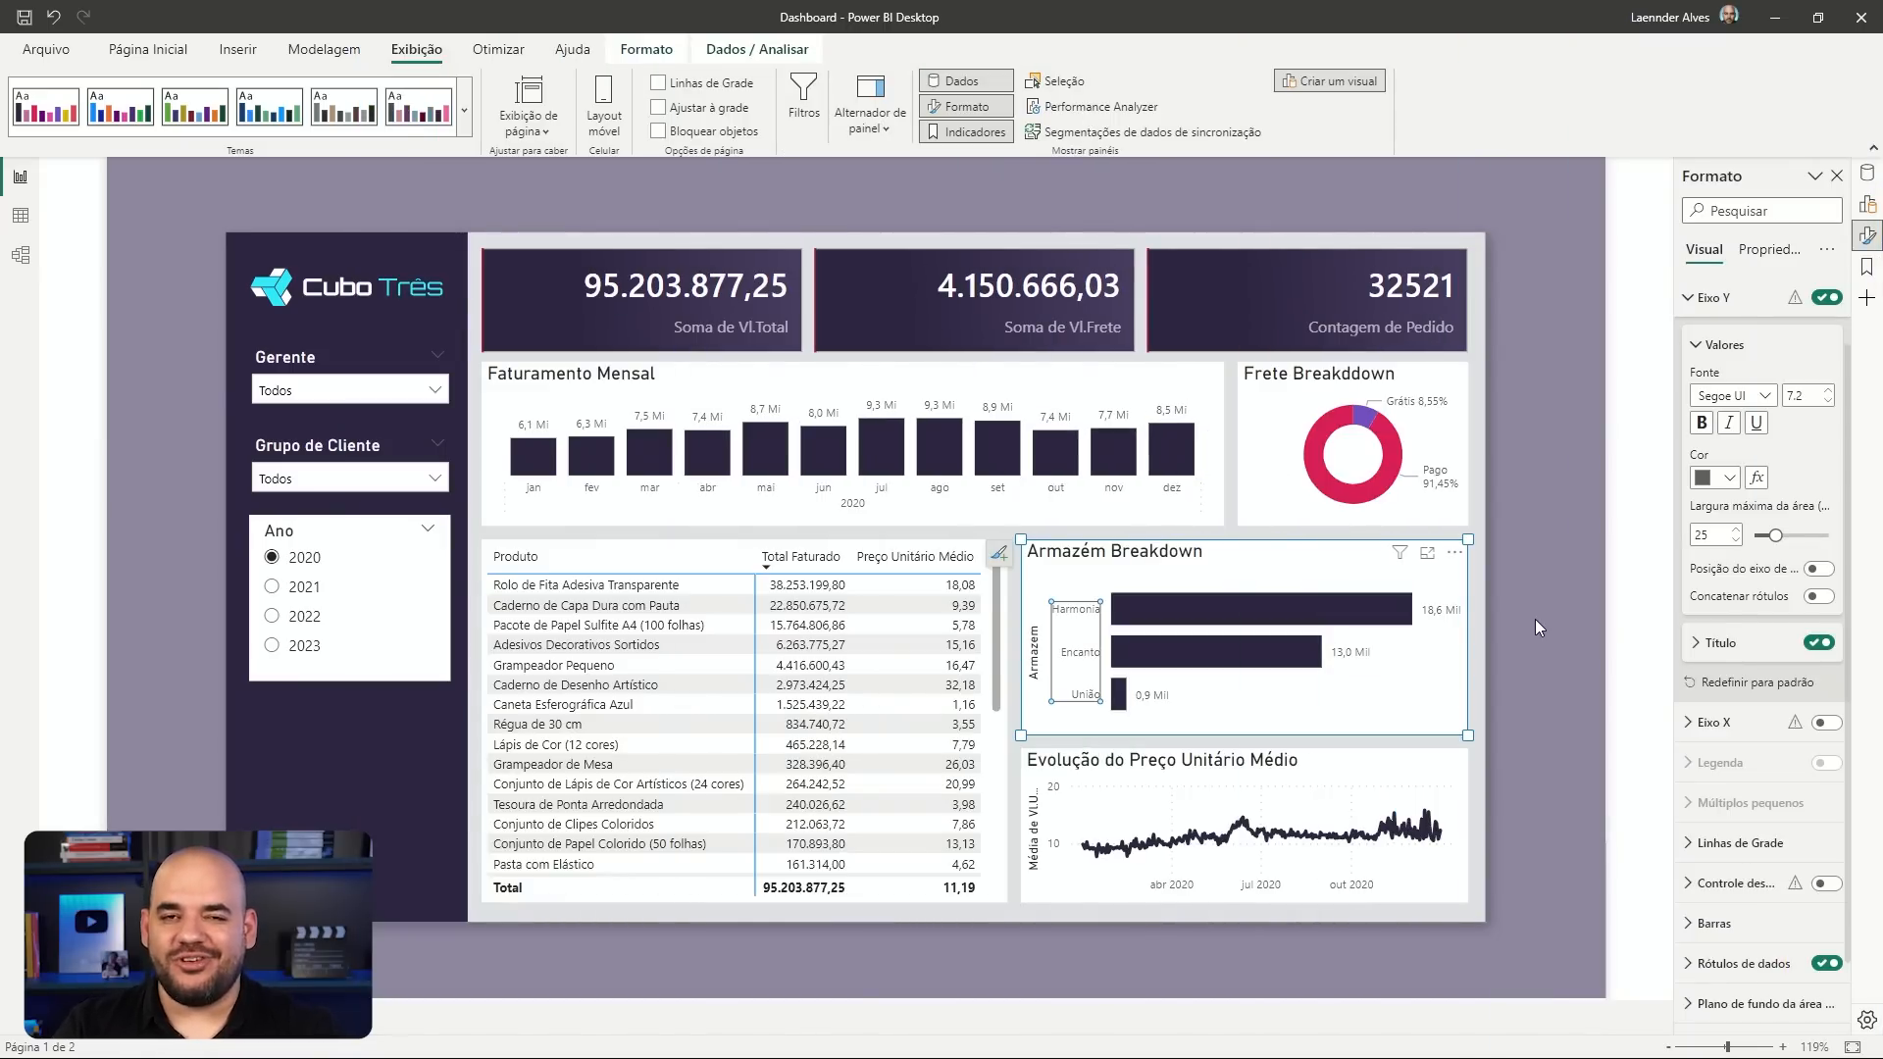
{"action": "left_click", "coordinate": [1326, 284]}
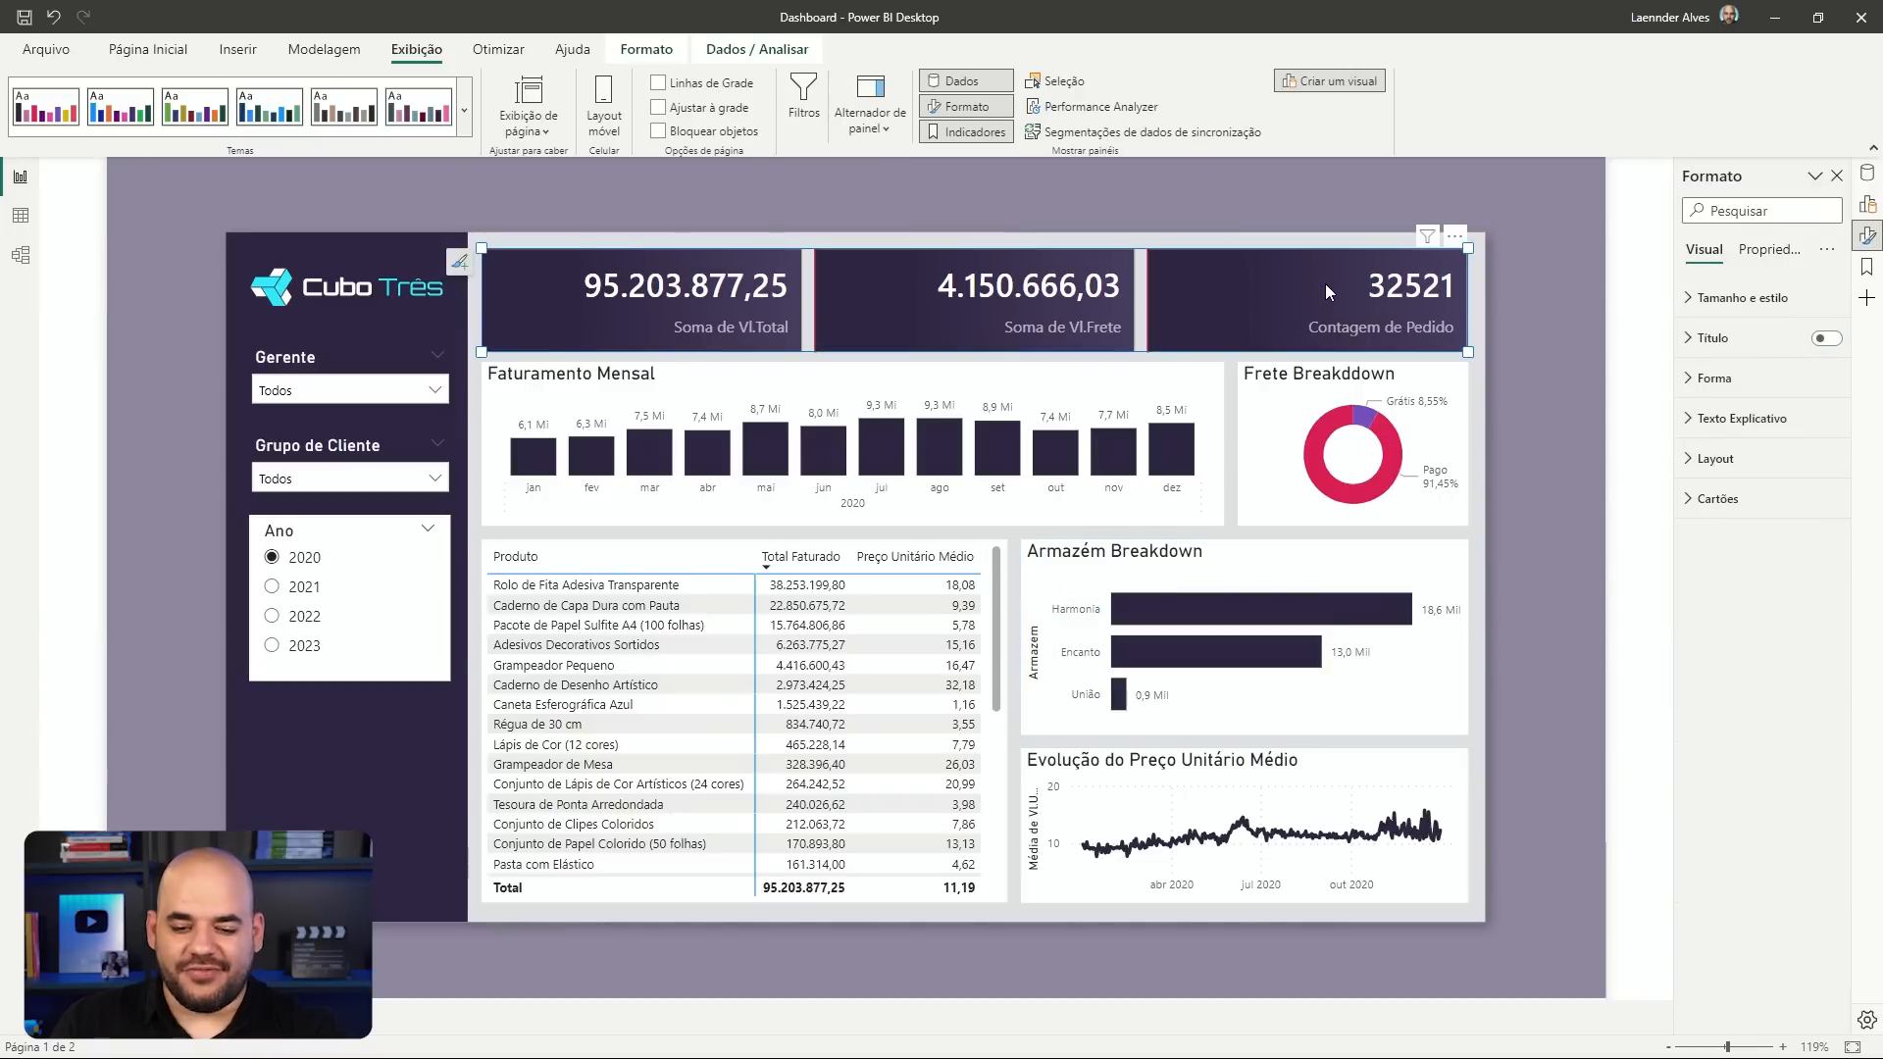
{"action": "mouse_move", "coordinate": [586, 285]}
{"action": "left_mouse_down"}
{"action": "mouse_move", "coordinate": [810, 286]}
{"action": "mouse_move", "coordinate": [681, 296]}
{"action": "mouse_move", "coordinate": [651, 269]}
{"action": "mouse_move", "coordinate": [603, 300]}
{"action": "left_mouse_up"}
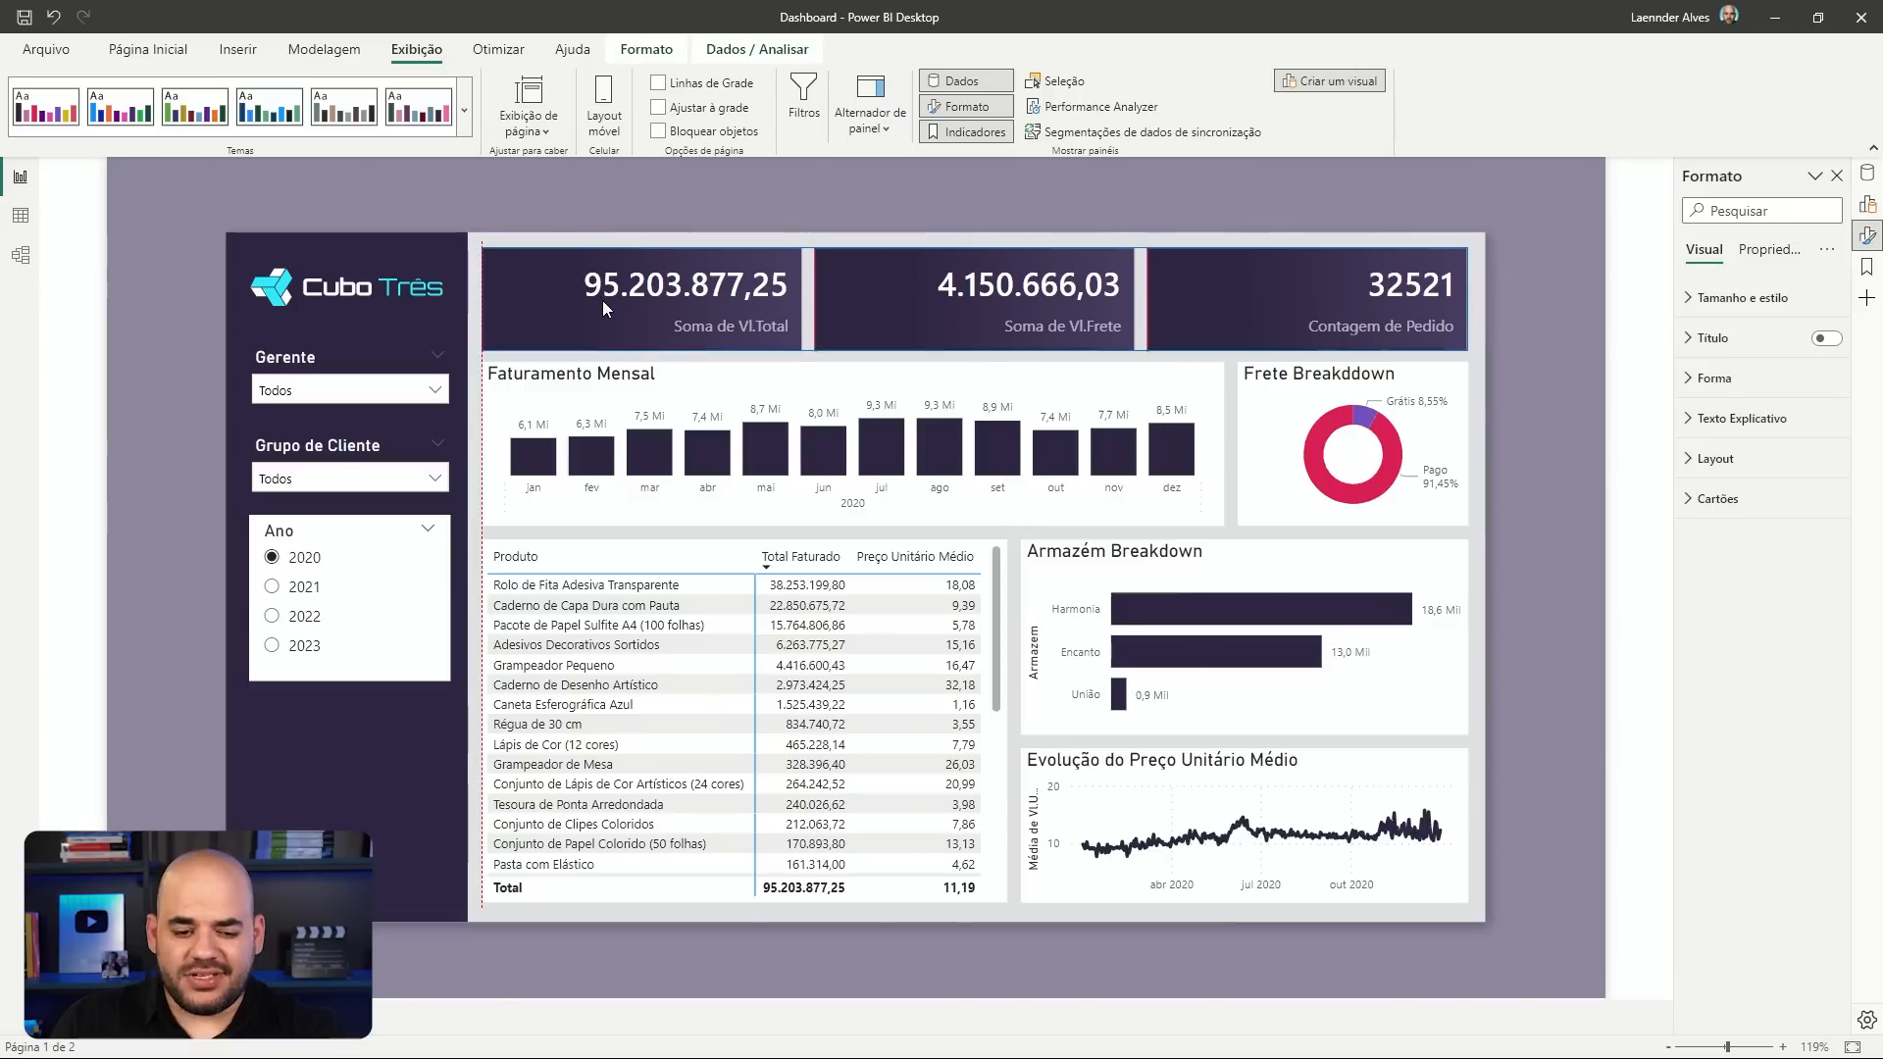
{"action": "left_click", "coordinate": [631, 203]}
{"action": "left_click", "coordinate": [246, 52]}
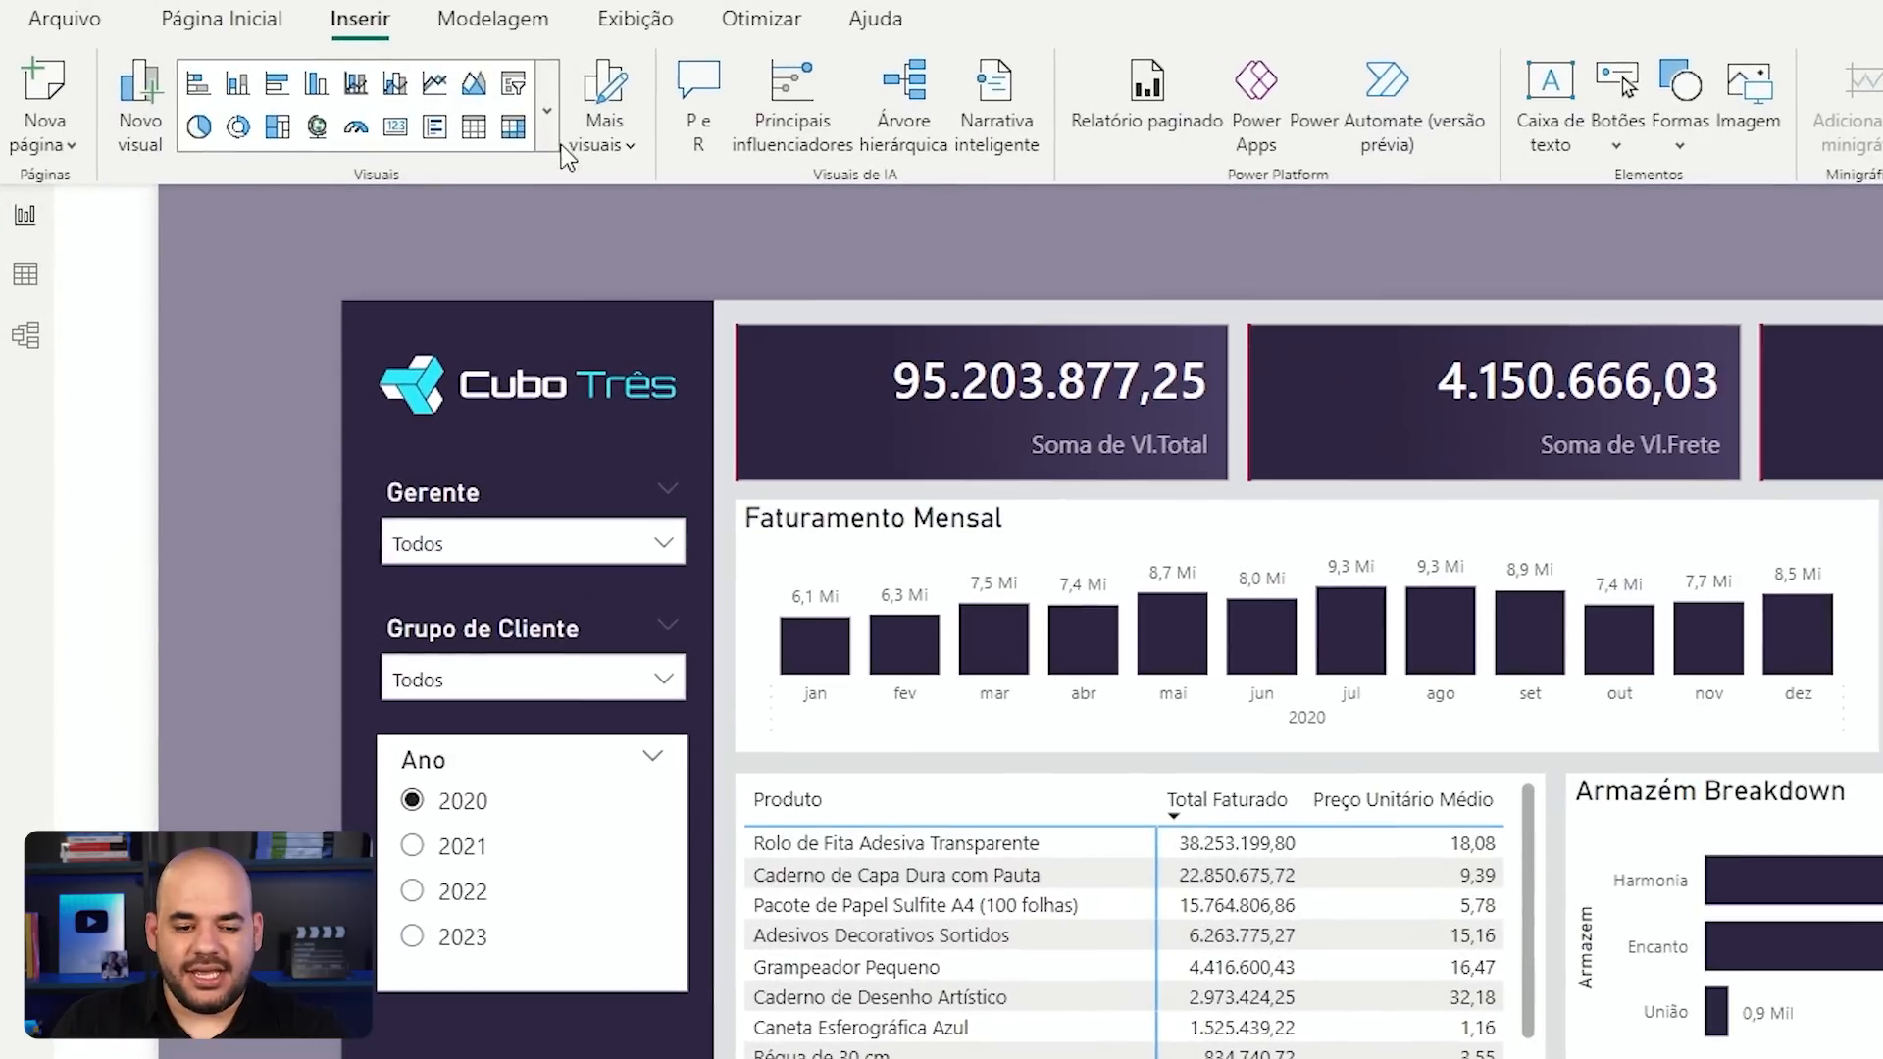
{"action": "left_click", "coordinate": [444, 113]}
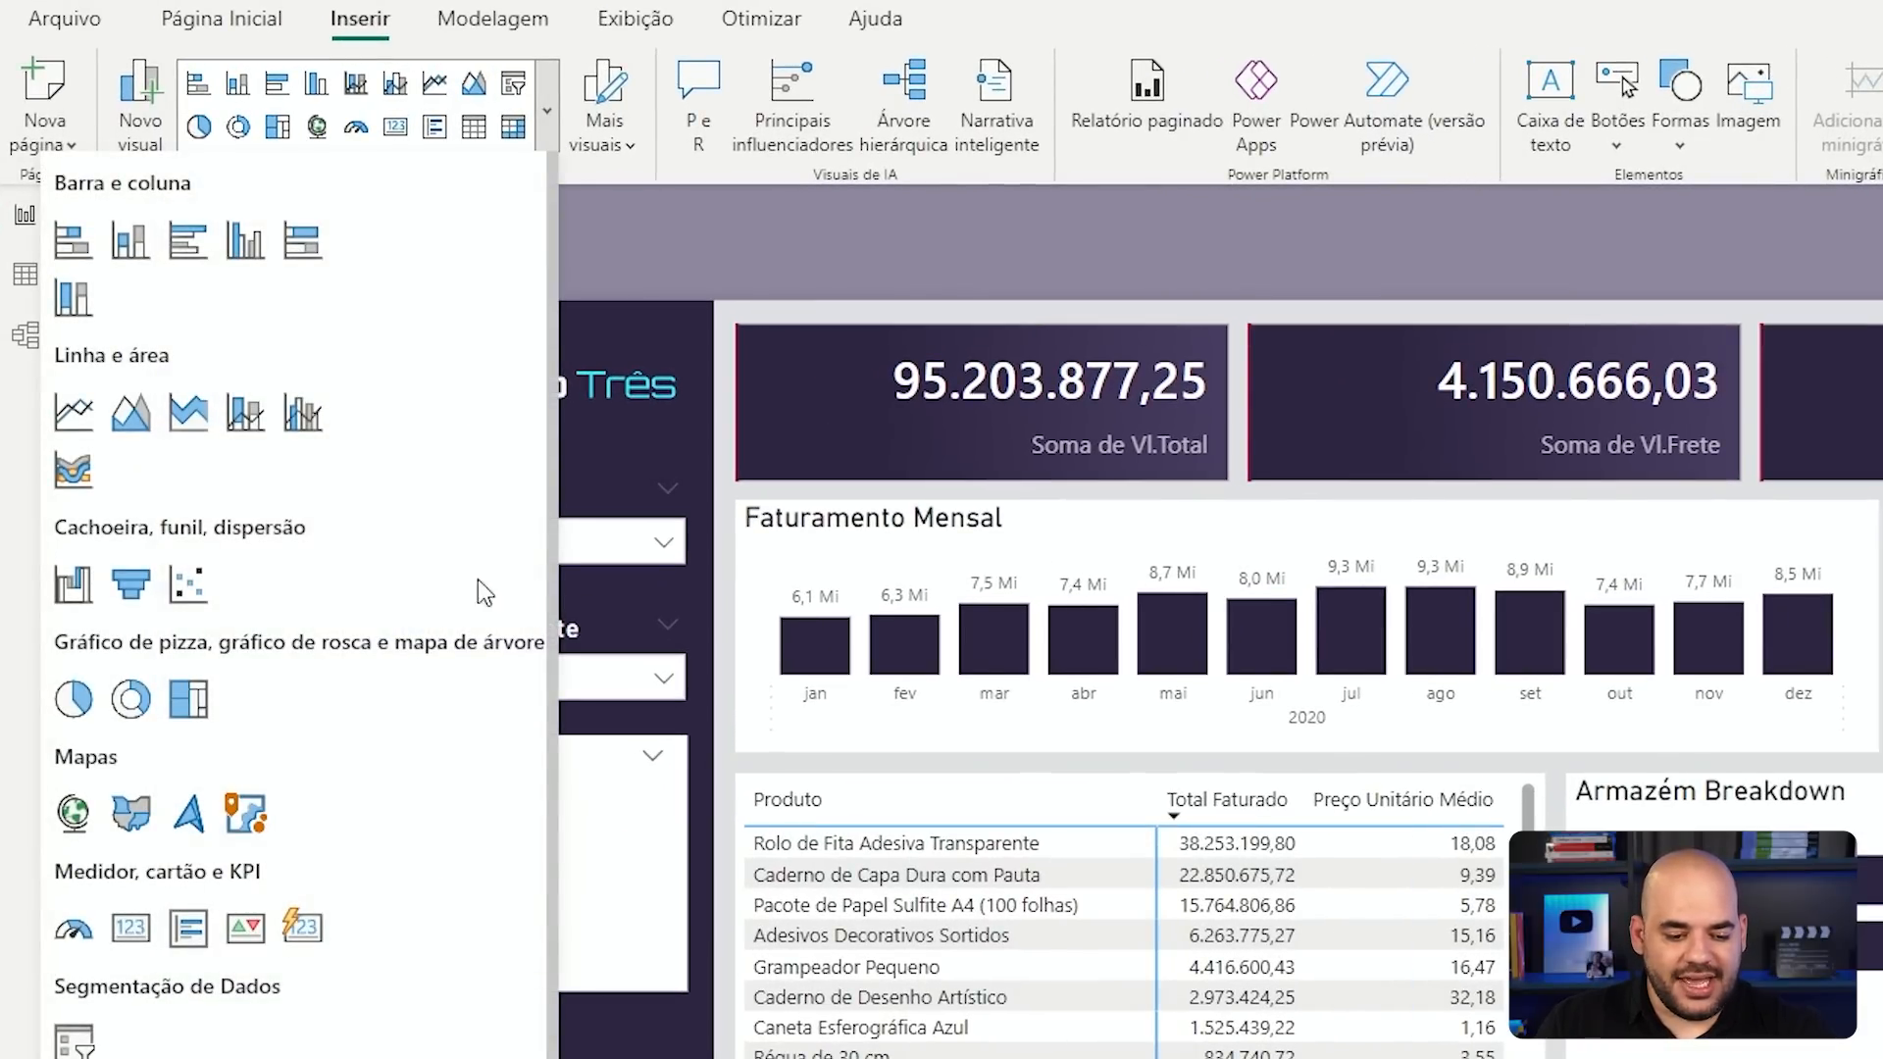
{"action": "left_click", "coordinate": [311, 946]}
{"action": "left_click_drag", "start_coordinate": [623, 383], "coordinate": [960, 639]}
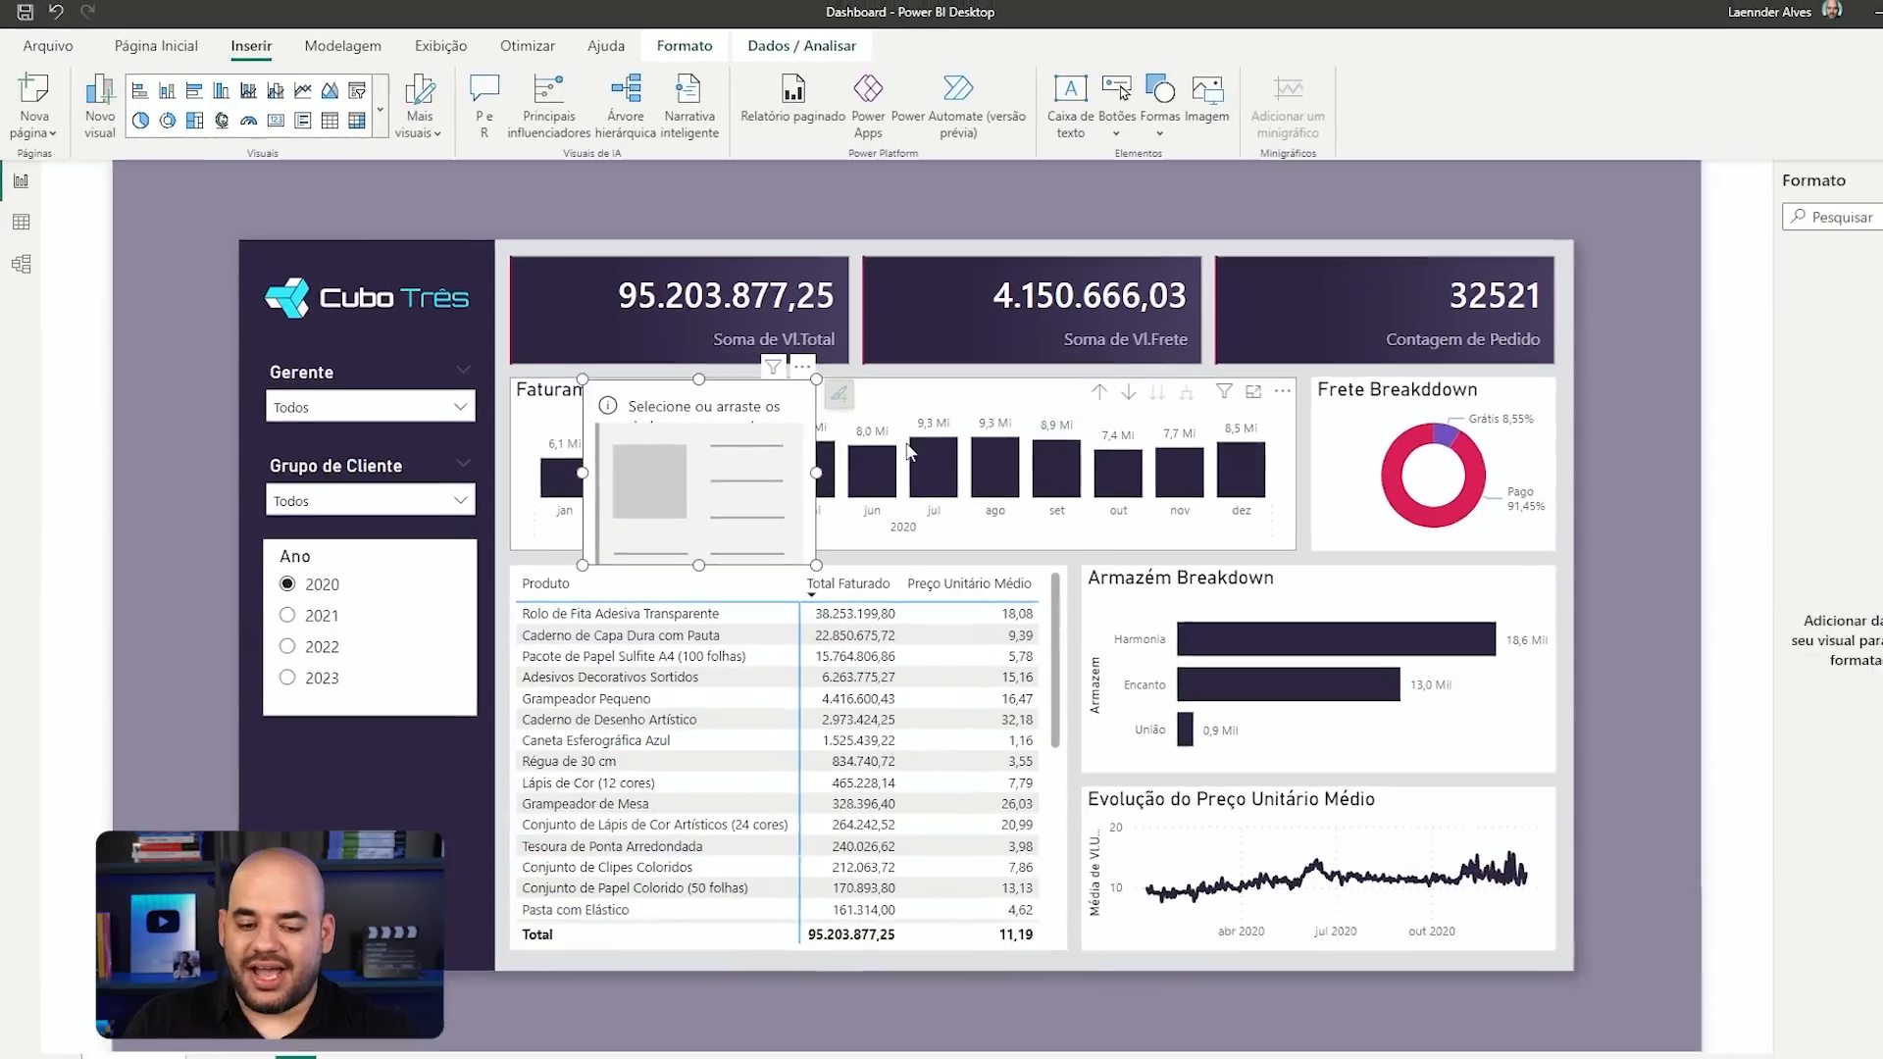
{"action": "left_click_drag", "start_coordinate": [908, 449], "coordinate": [232, 279]}
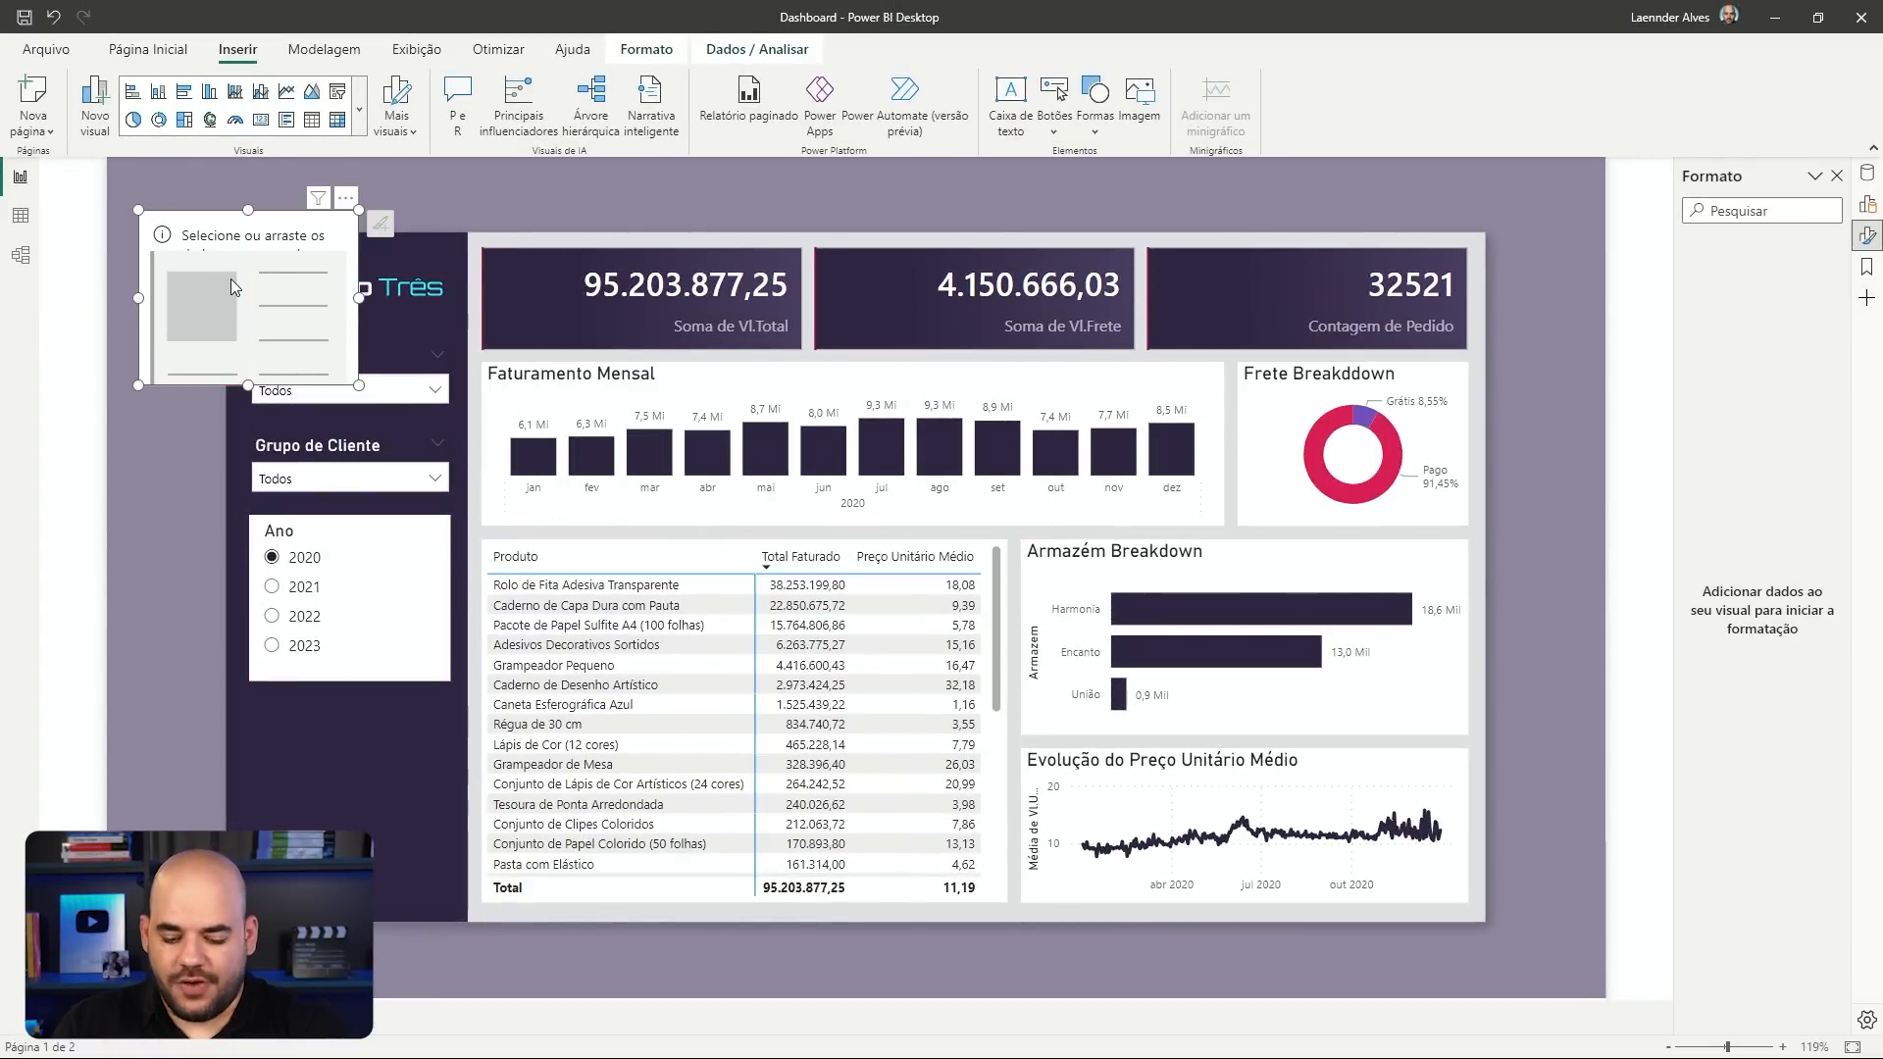
{"action": "key", "text": "Delete"}
Step: Replace the existing three-card visual above the charts with a new, empty card visual spanning the same area
{"action": "left_click", "coordinate": [559, 269]}
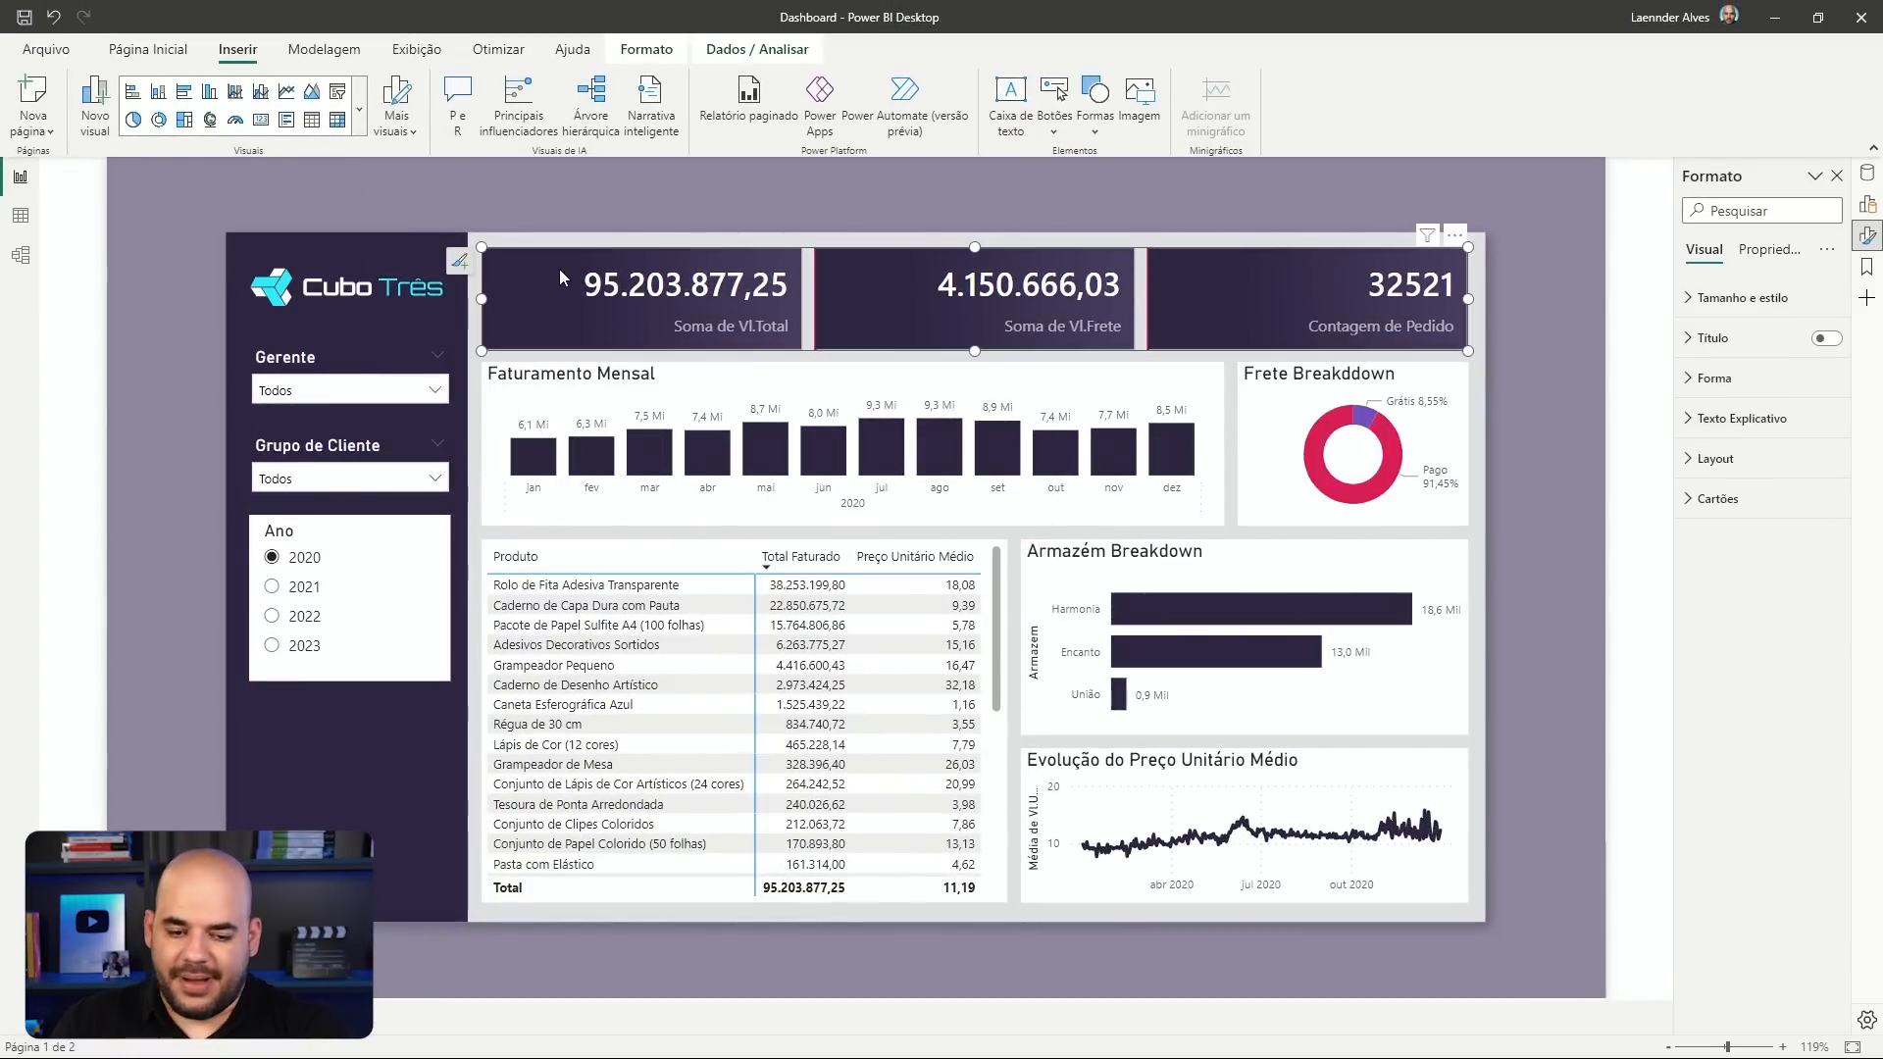
{"action": "key", "text": "Delete"}
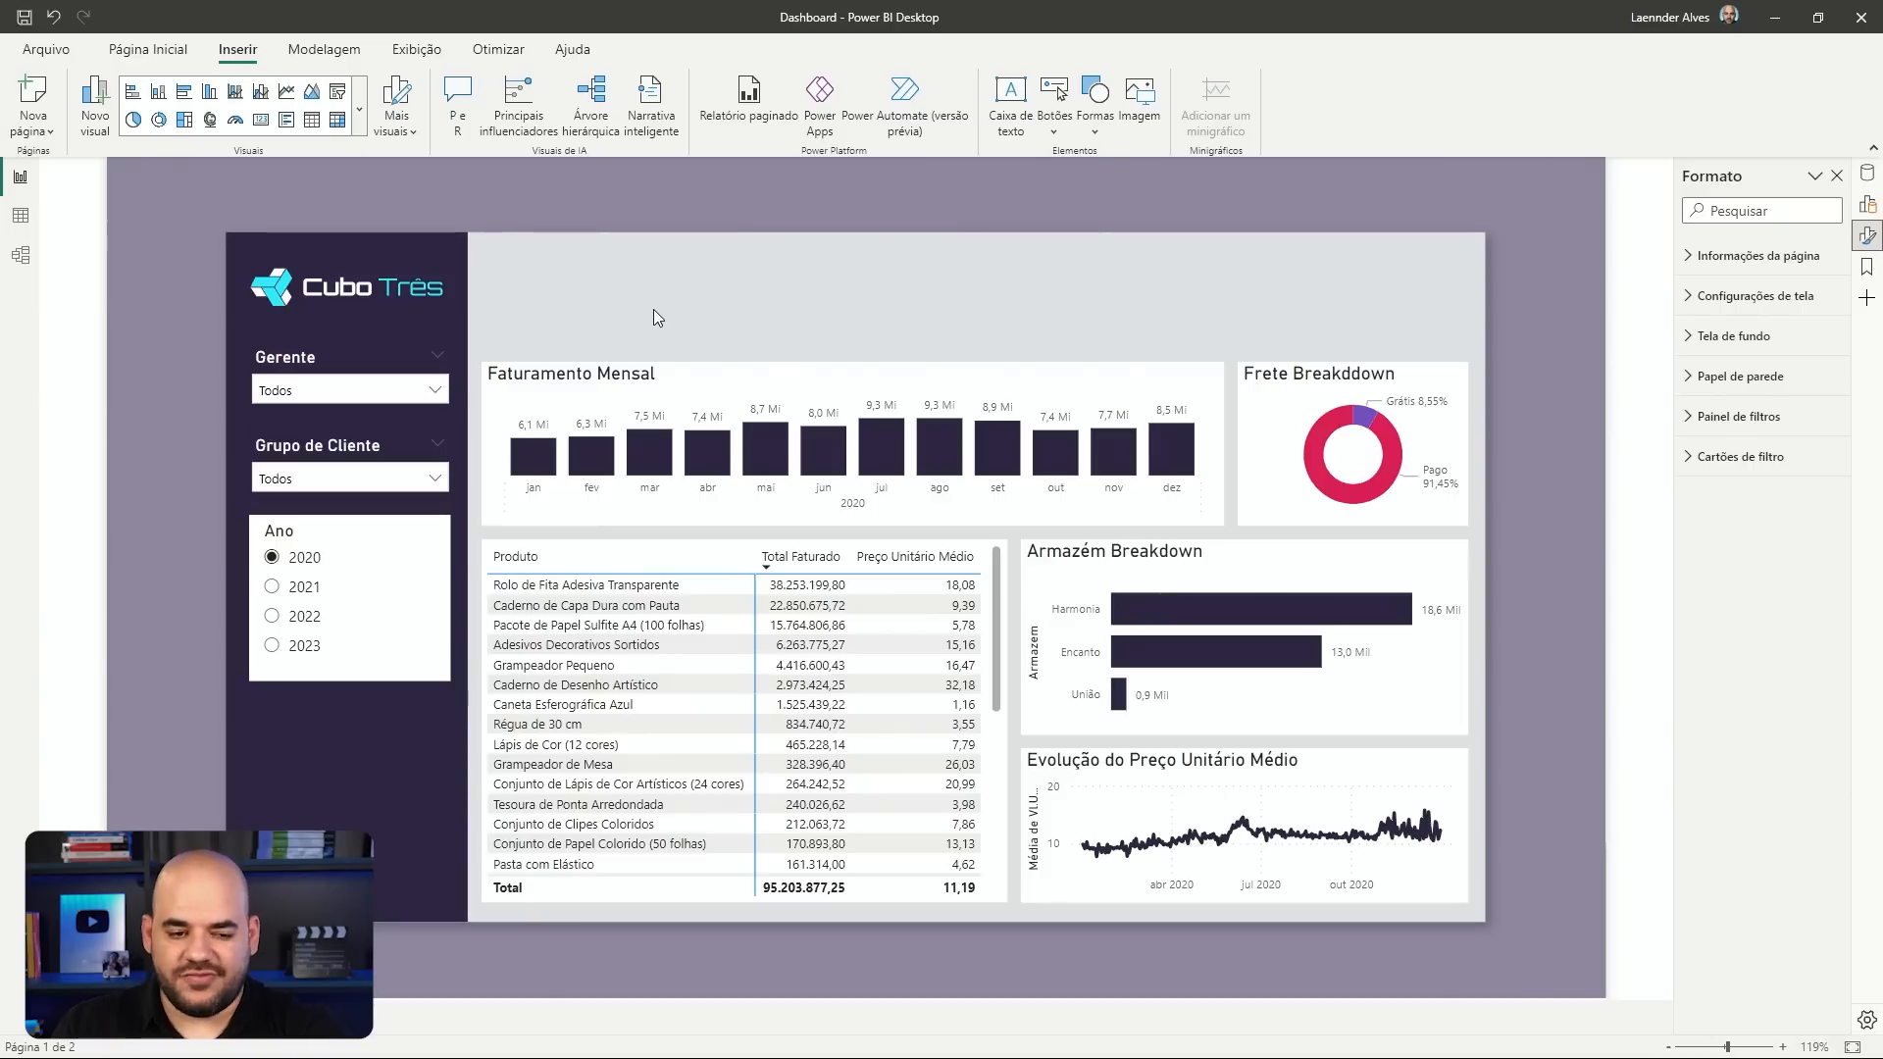
{"action": "left_click", "coordinate": [359, 128]}
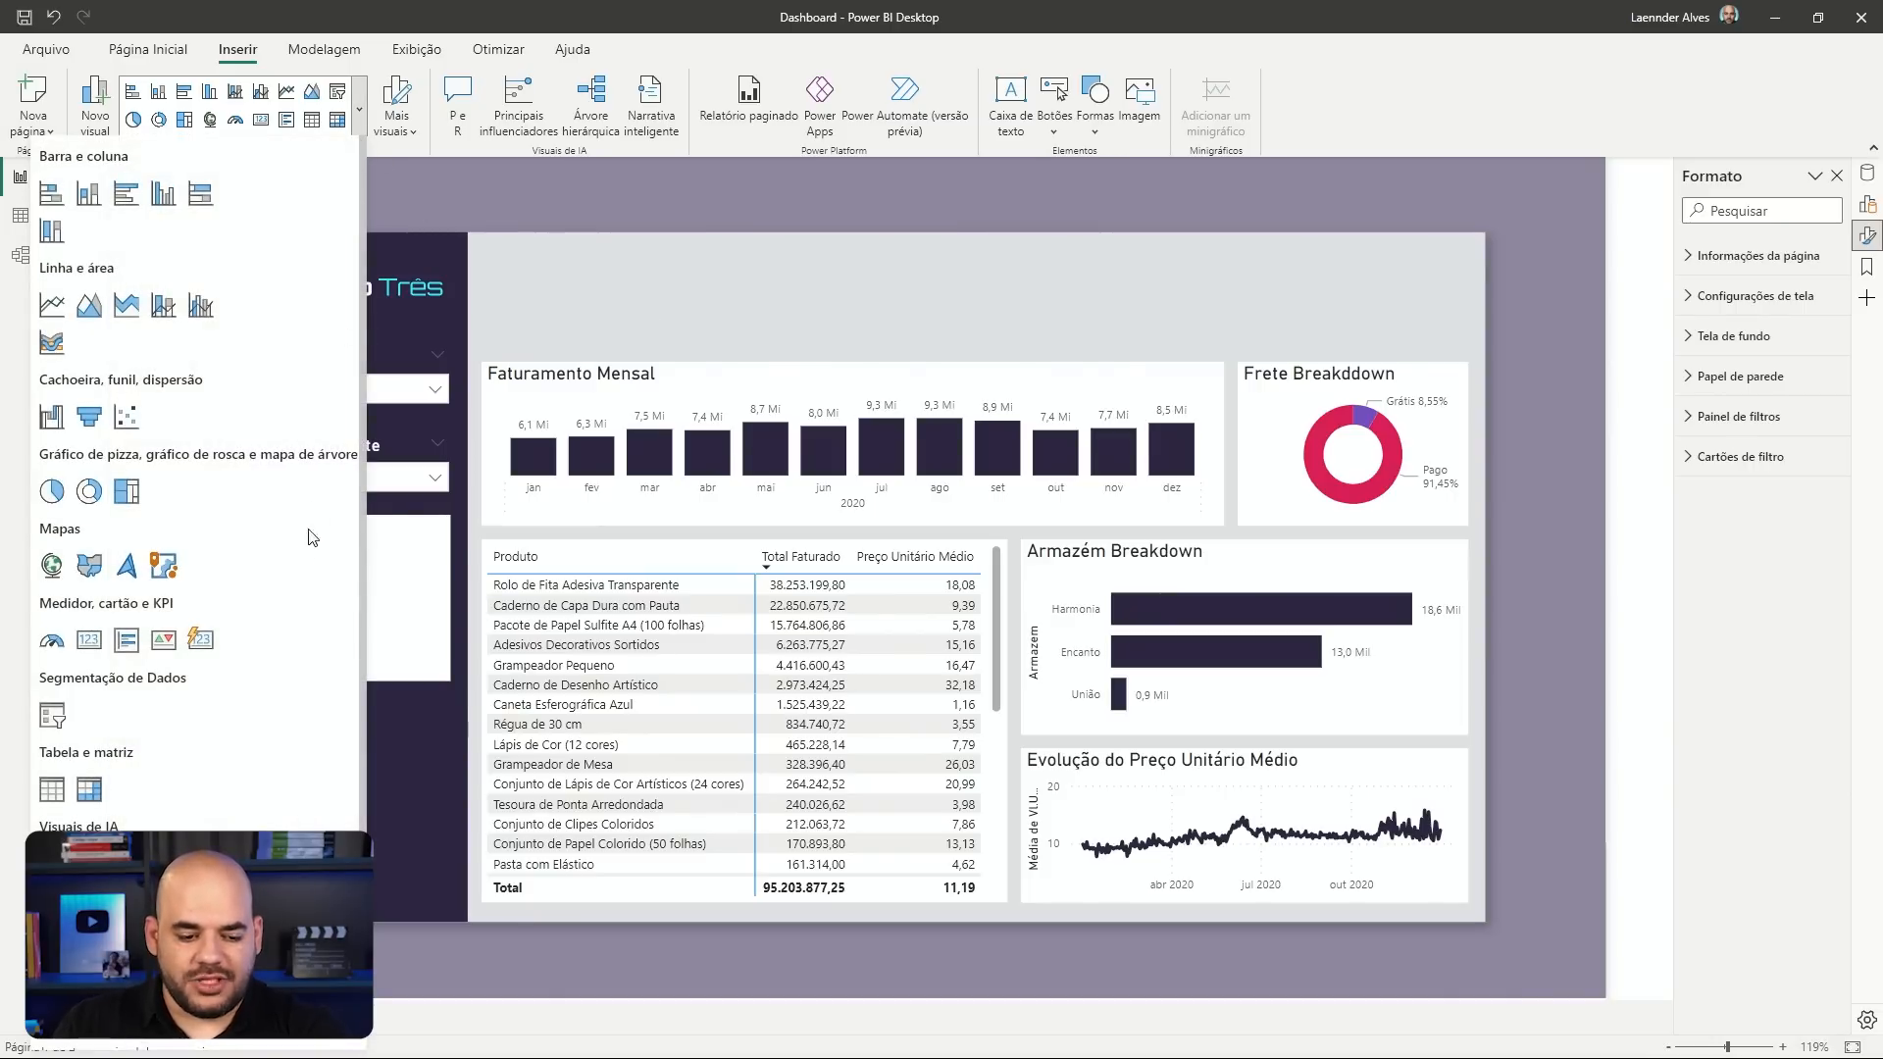
{"action": "left_click", "coordinate": [201, 643]}
{"action": "left_click_drag", "start_coordinate": [365, 262], "coordinate": [597, 337]}
{"action": "left_click_drag", "start_coordinate": [701, 412], "coordinate": [1462, 349]}
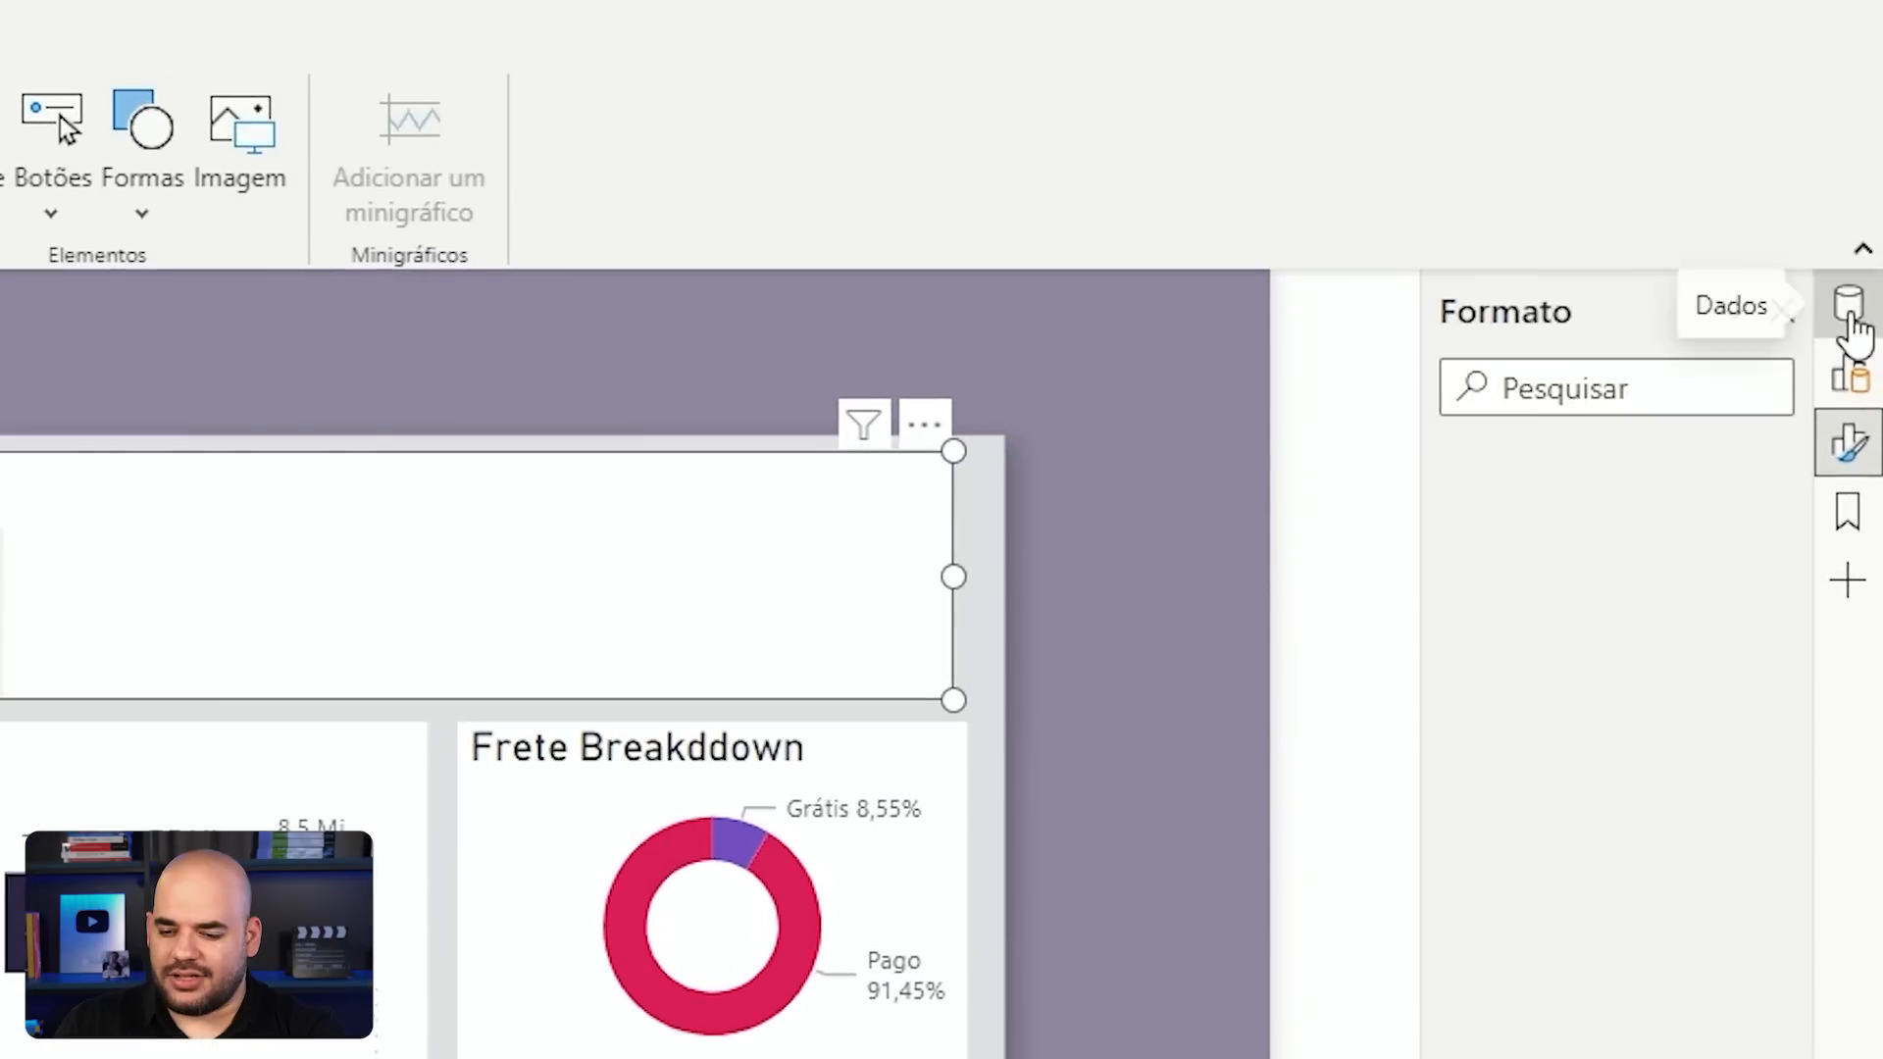
Step: Add the Pedidos measure and the Vl.Total and Vl.Frete fields from Vendas to the new card visual
{"action": "left_click", "coordinate": [1867, 175]}
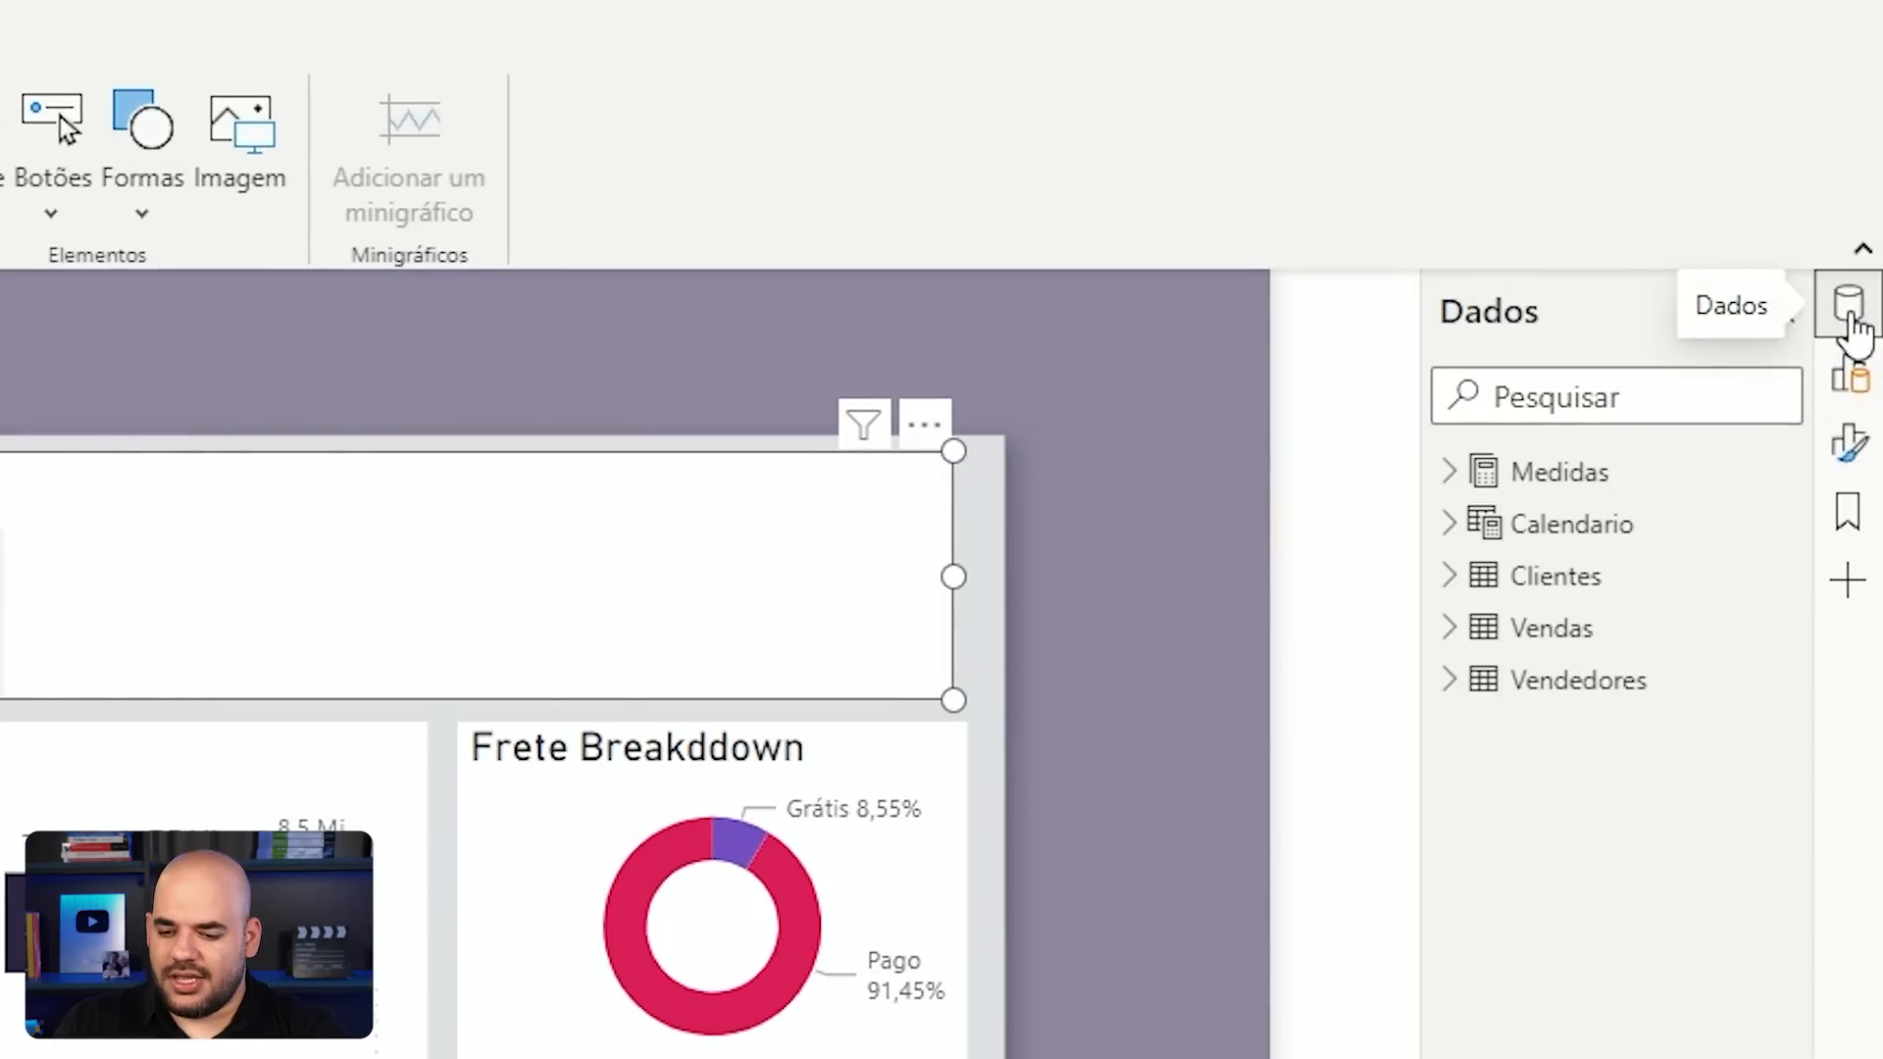
{"action": "left_click", "coordinate": [1450, 472]}
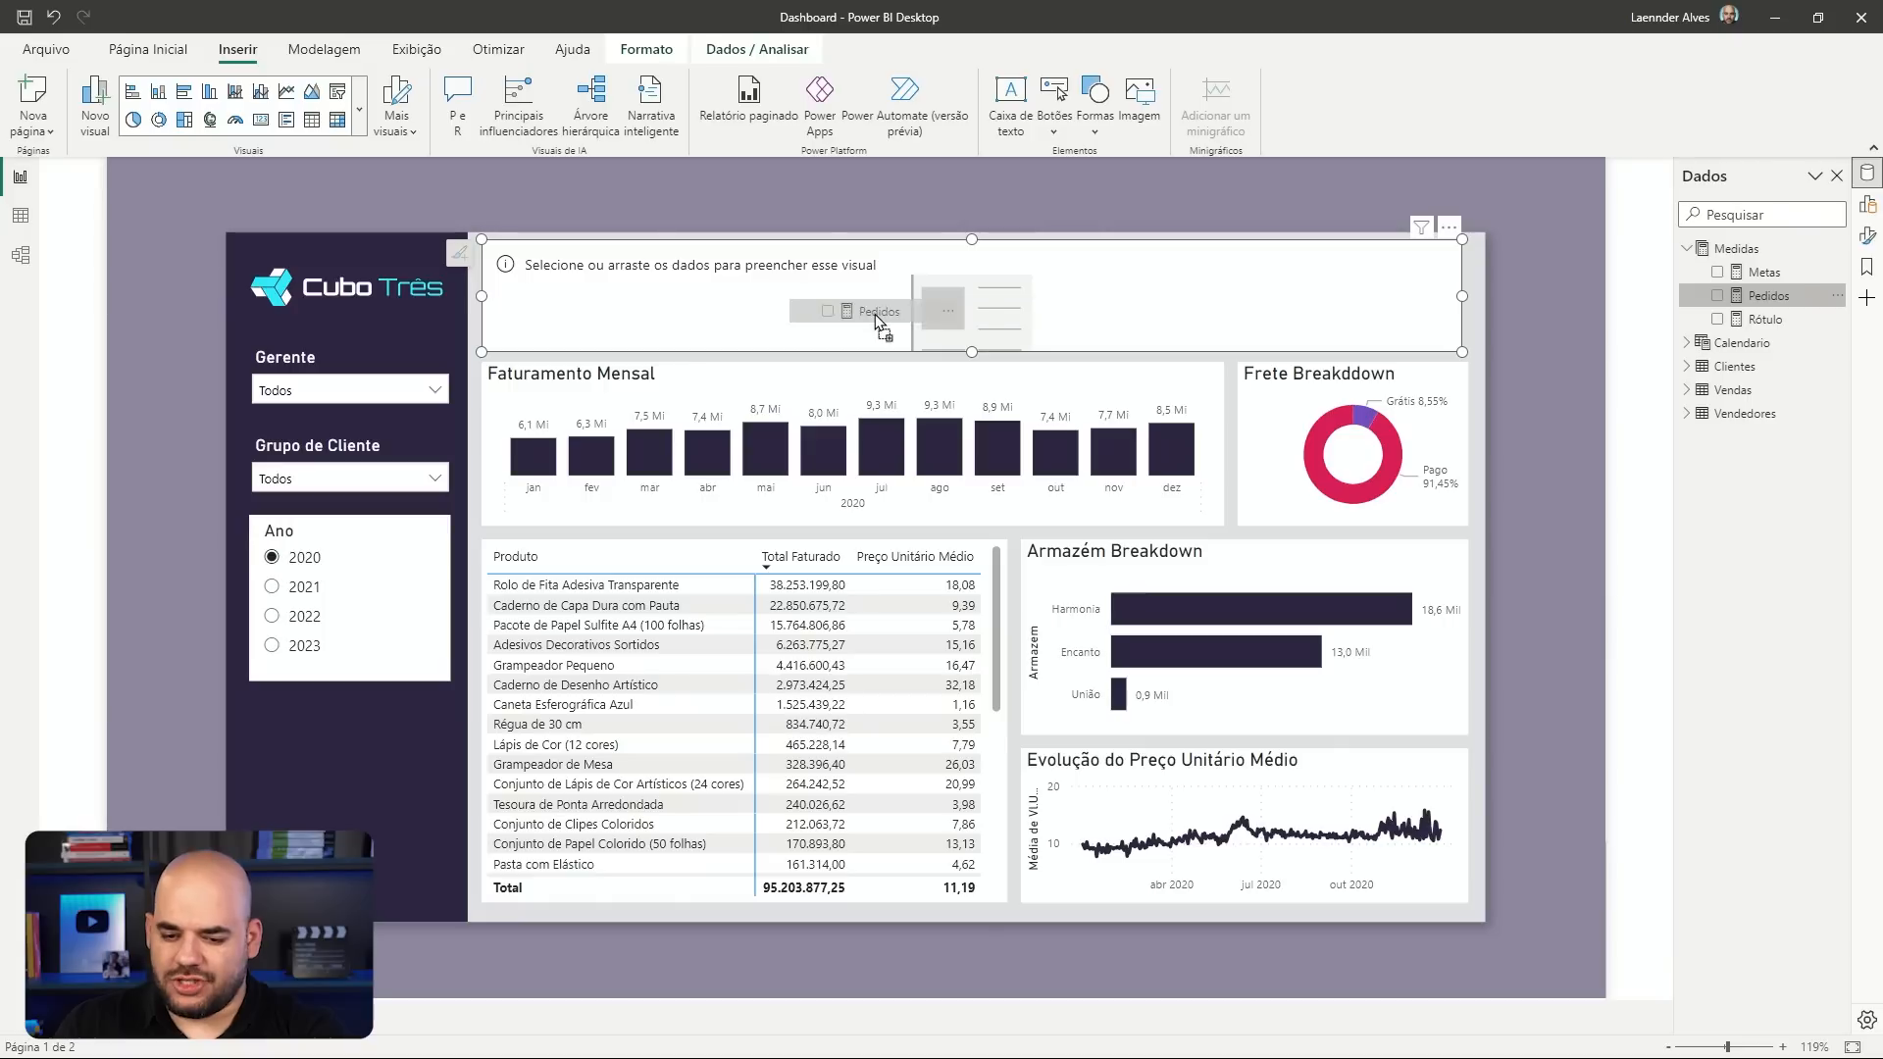
{"action": "left_click", "coordinate": [1640, 403]}
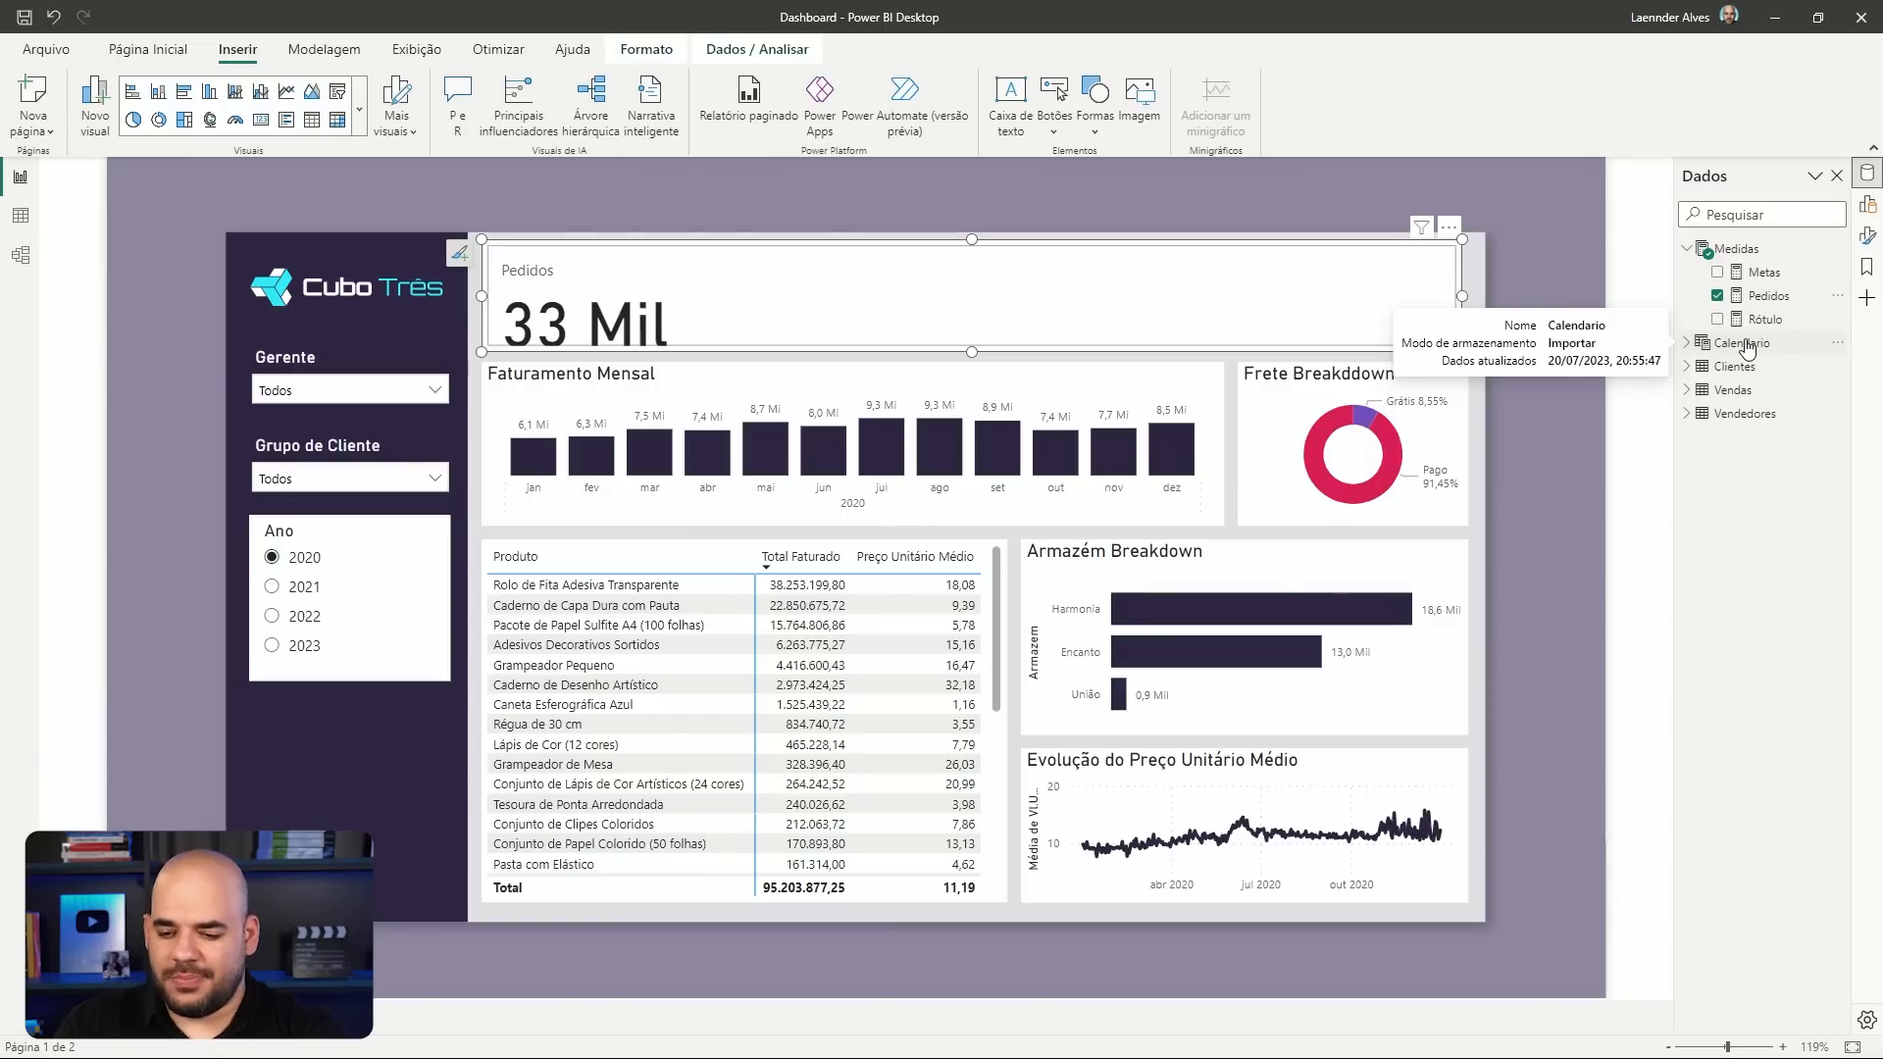
{"action": "left_click", "coordinate": [1690, 390]}
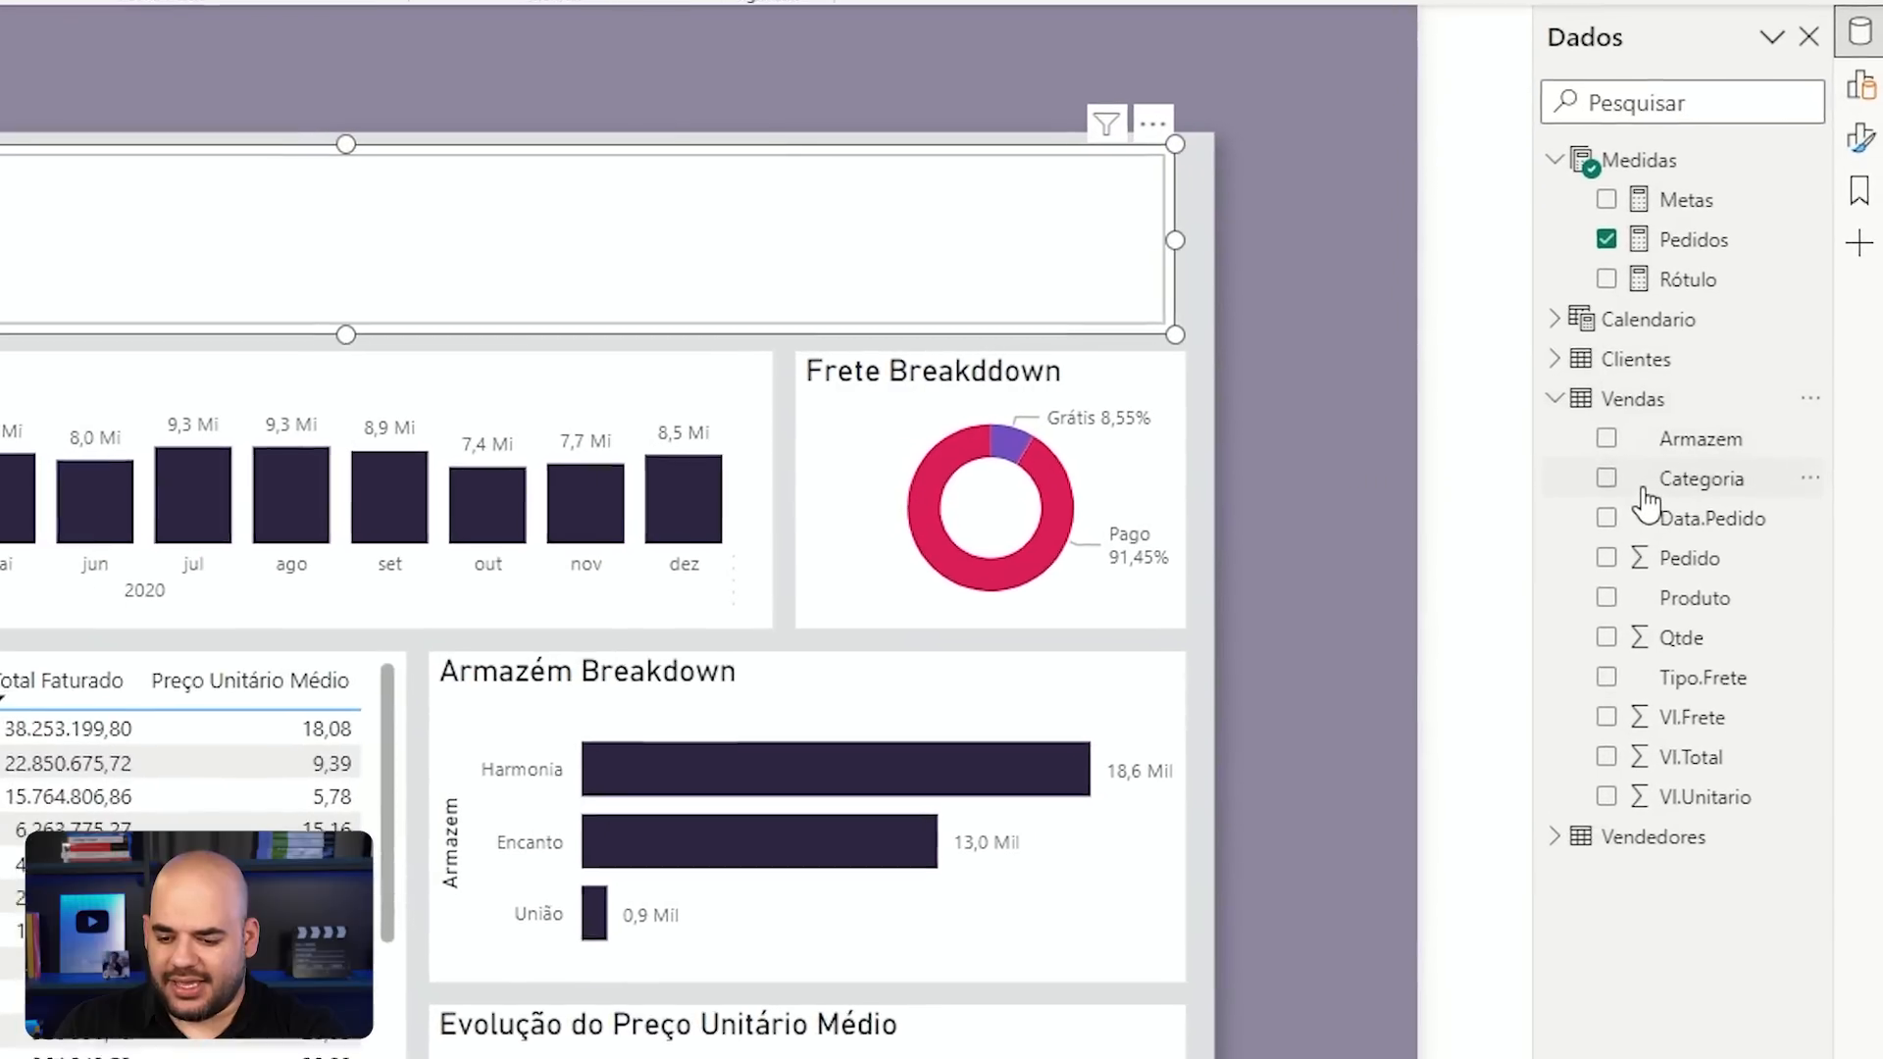
{"action": "left_click_drag", "start_coordinate": [1667, 743], "coordinate": [239, 278]}
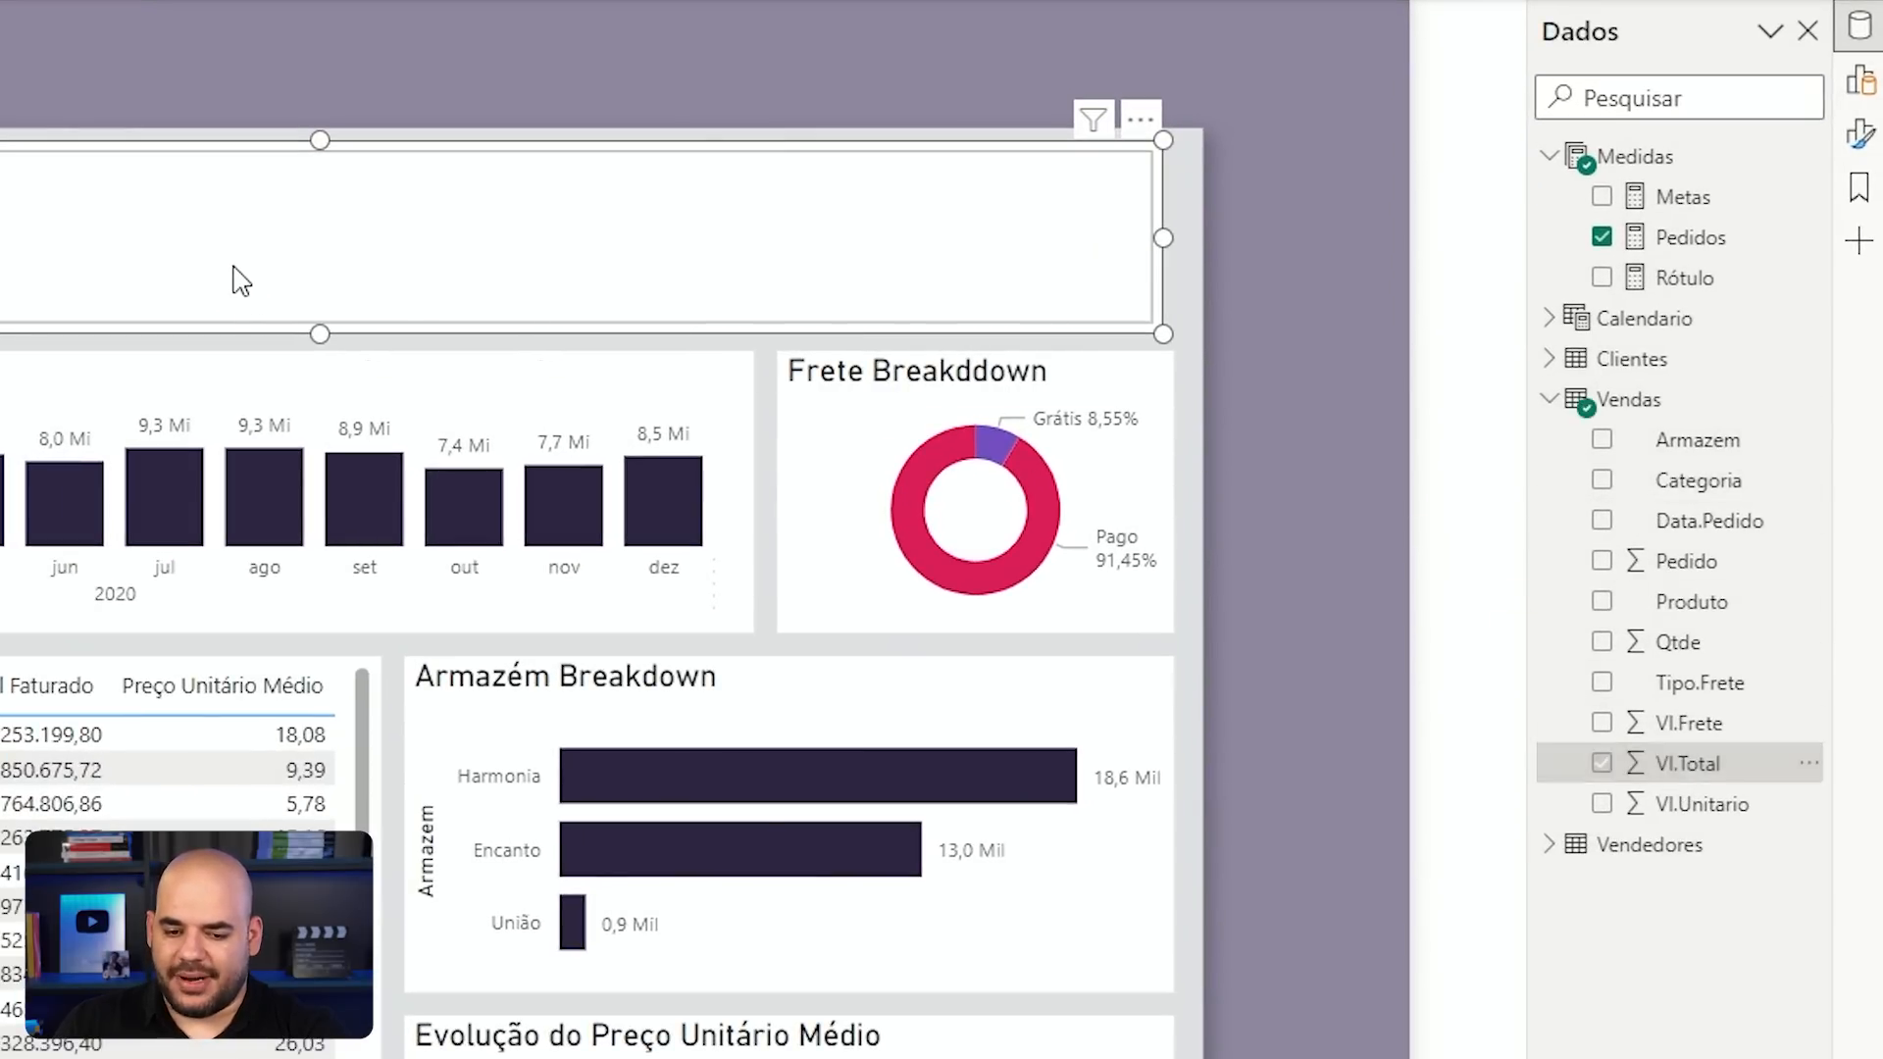
{"action": "left_click_drag", "start_coordinate": [1689, 726], "coordinate": [569, 240]}
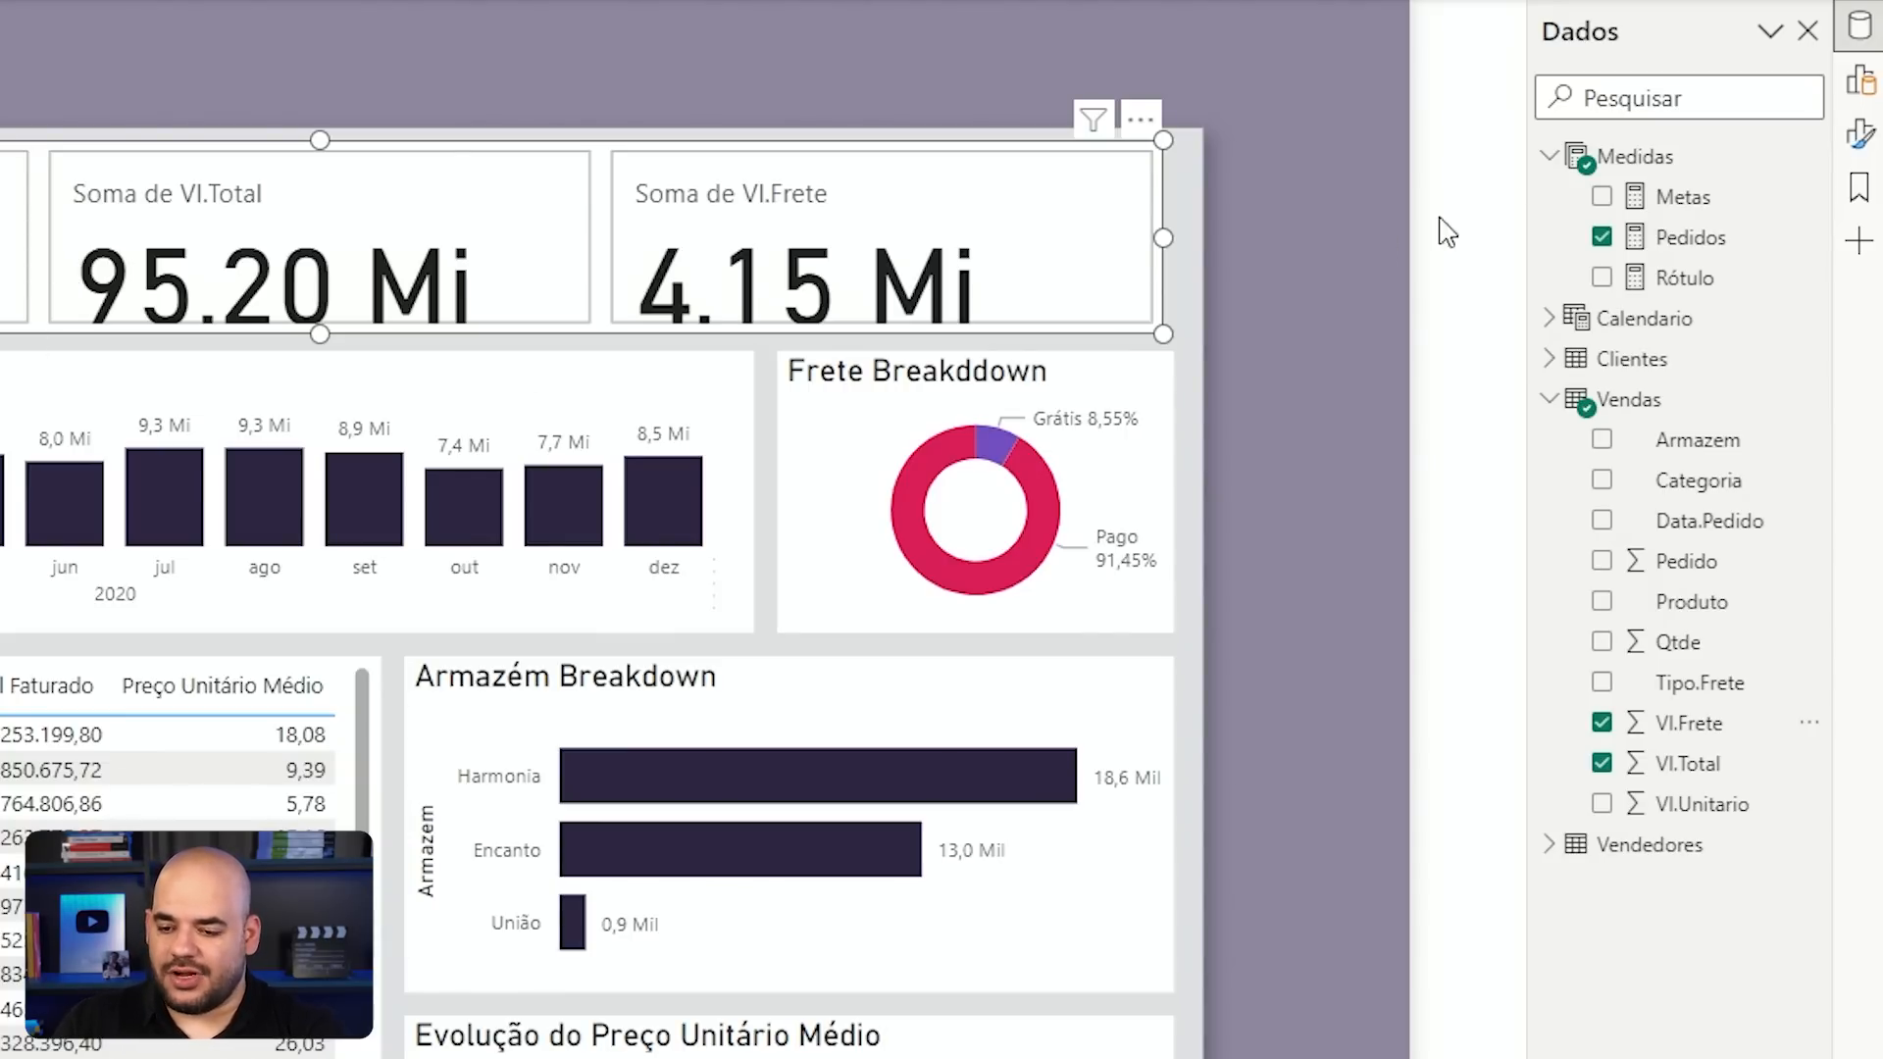
Step: Try the rounded rectangle and "Guia recortada, ambas superiores" shapes on the cards and restore Retângulo
{"action": "left_click", "coordinate": [1859, 138]}
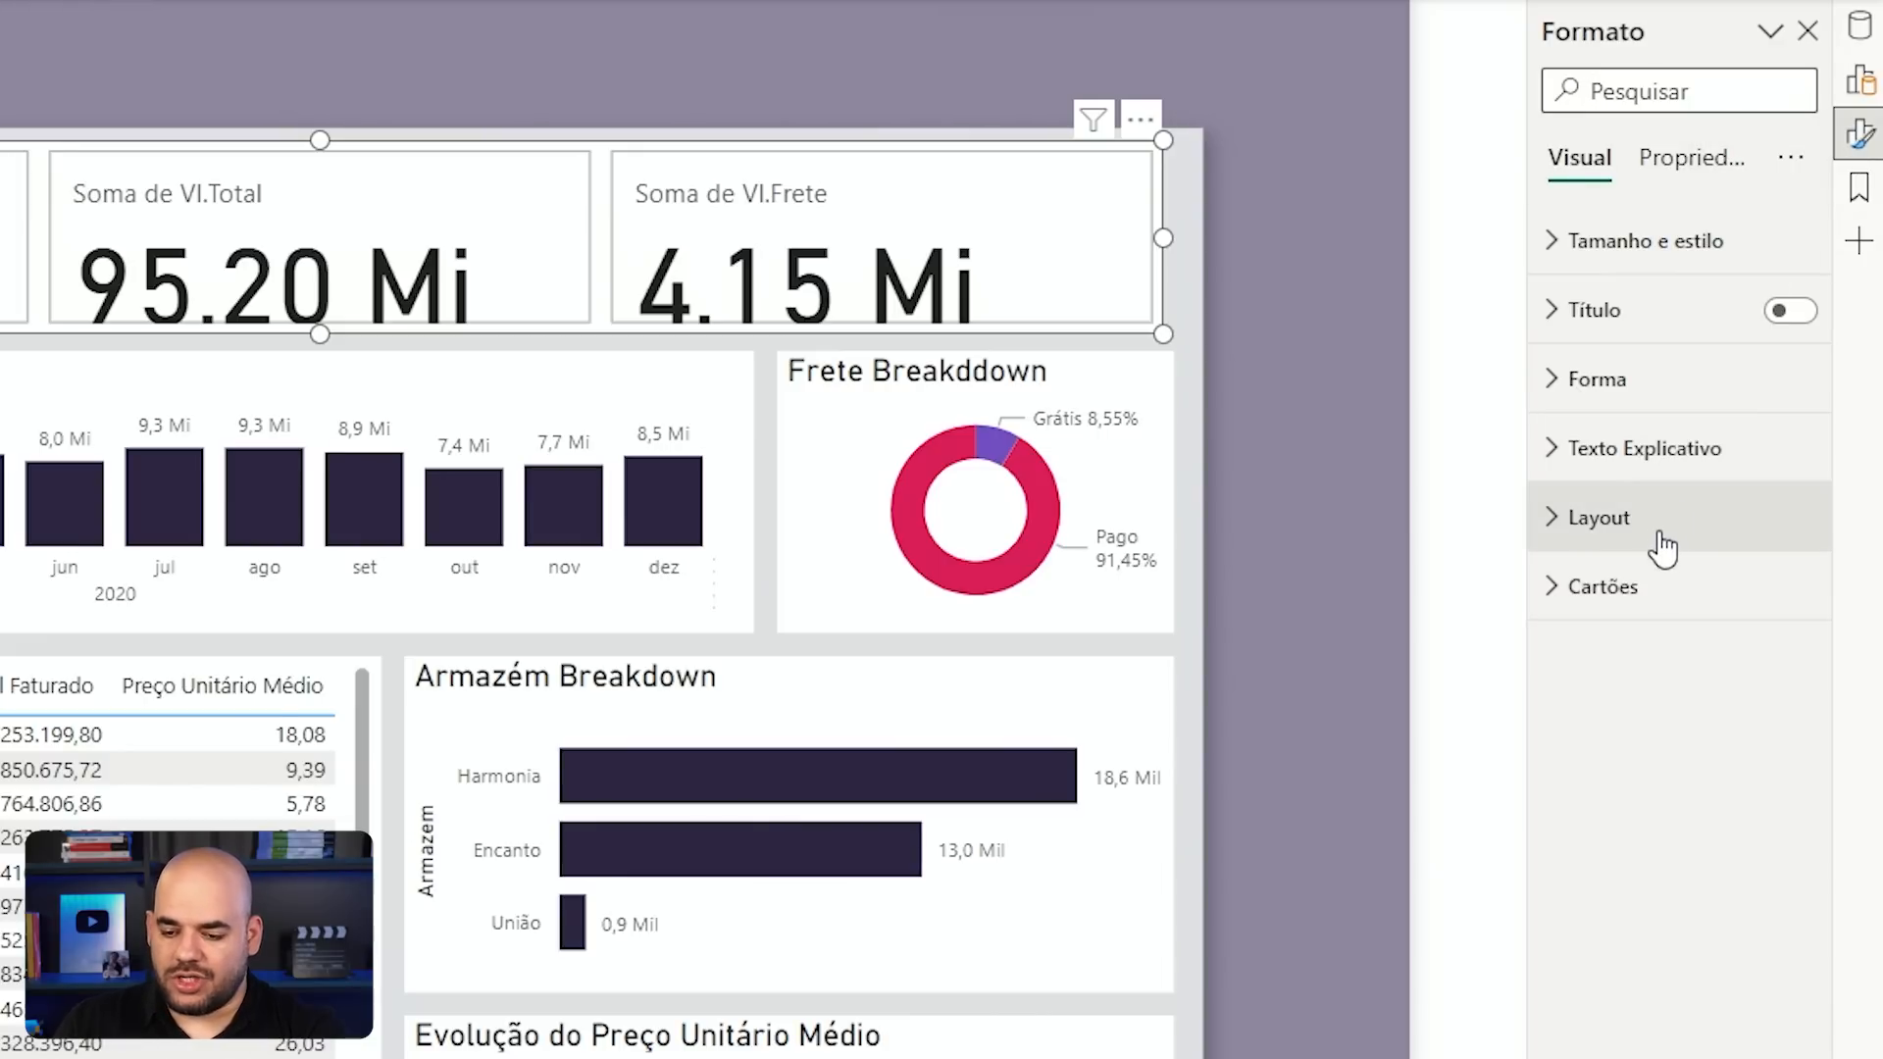
{"action": "left_click", "coordinate": [1608, 400]}
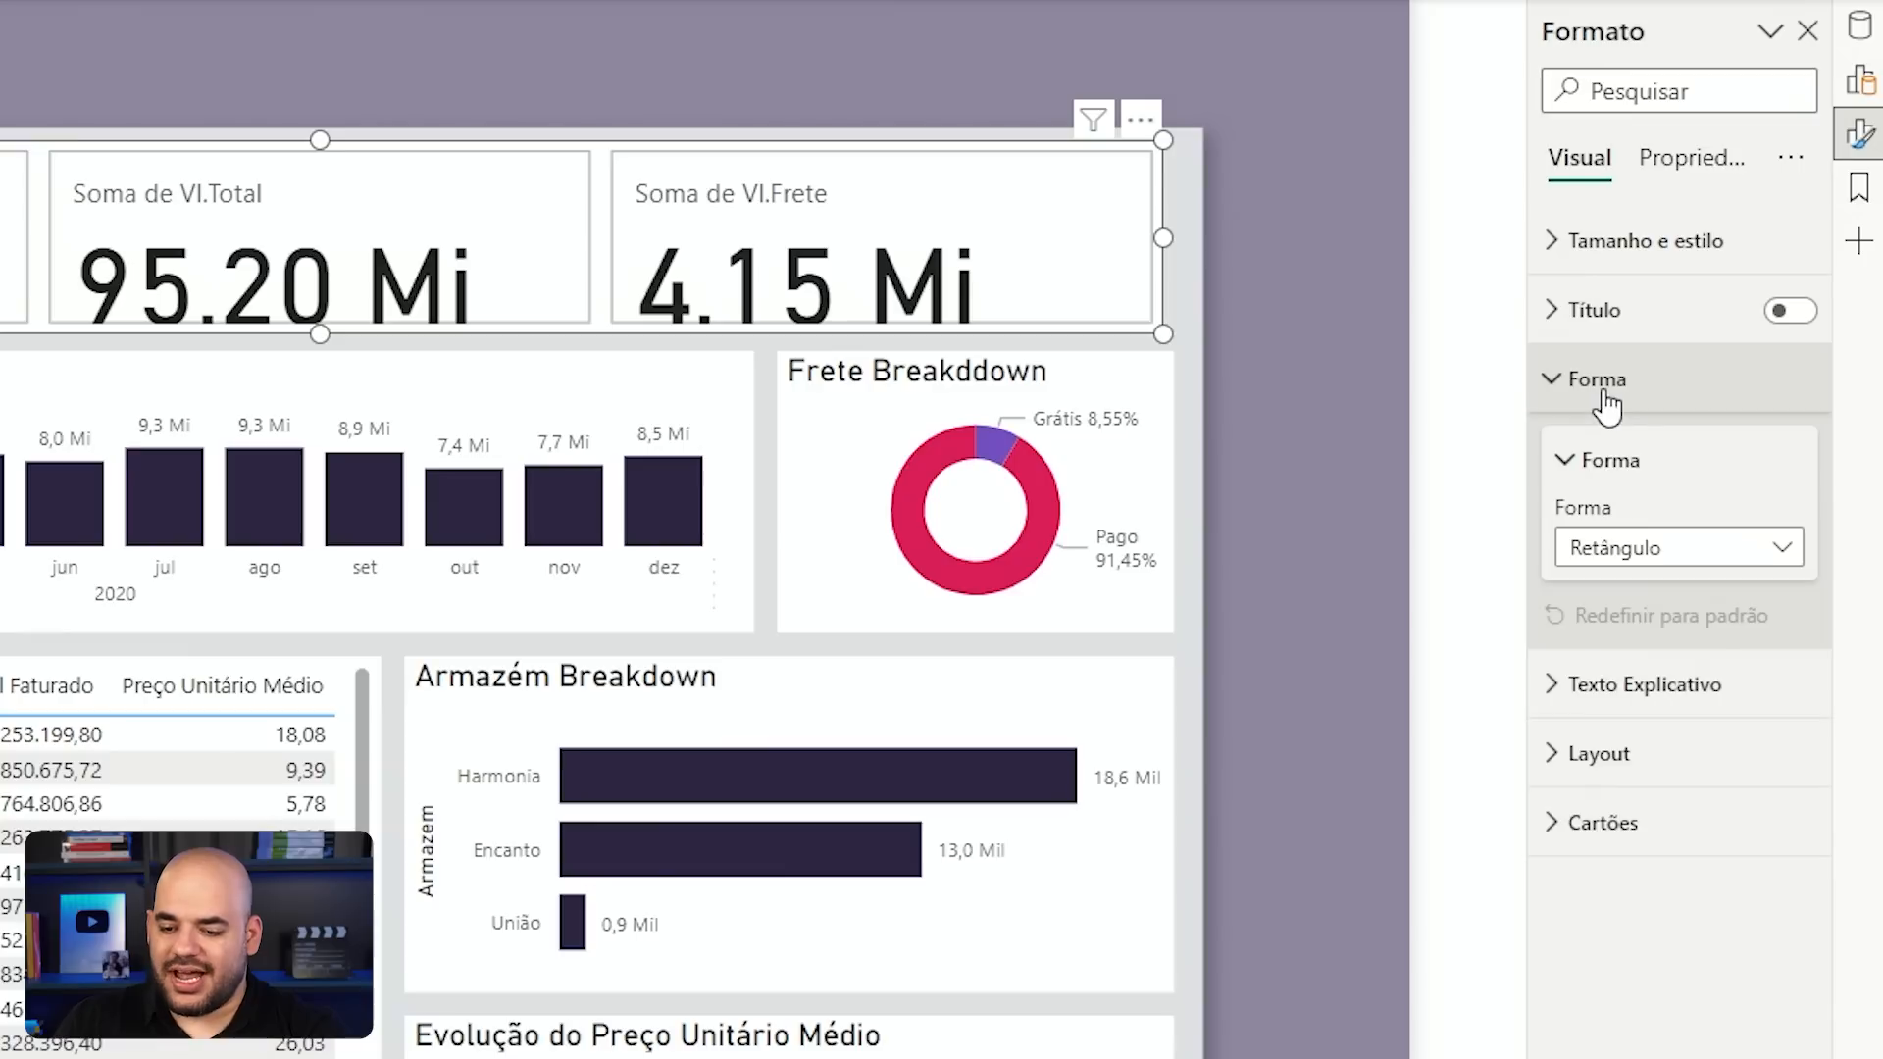
{"action": "left_click", "coordinate": [1654, 550]}
{"action": "left_click", "coordinate": [1648, 634]}
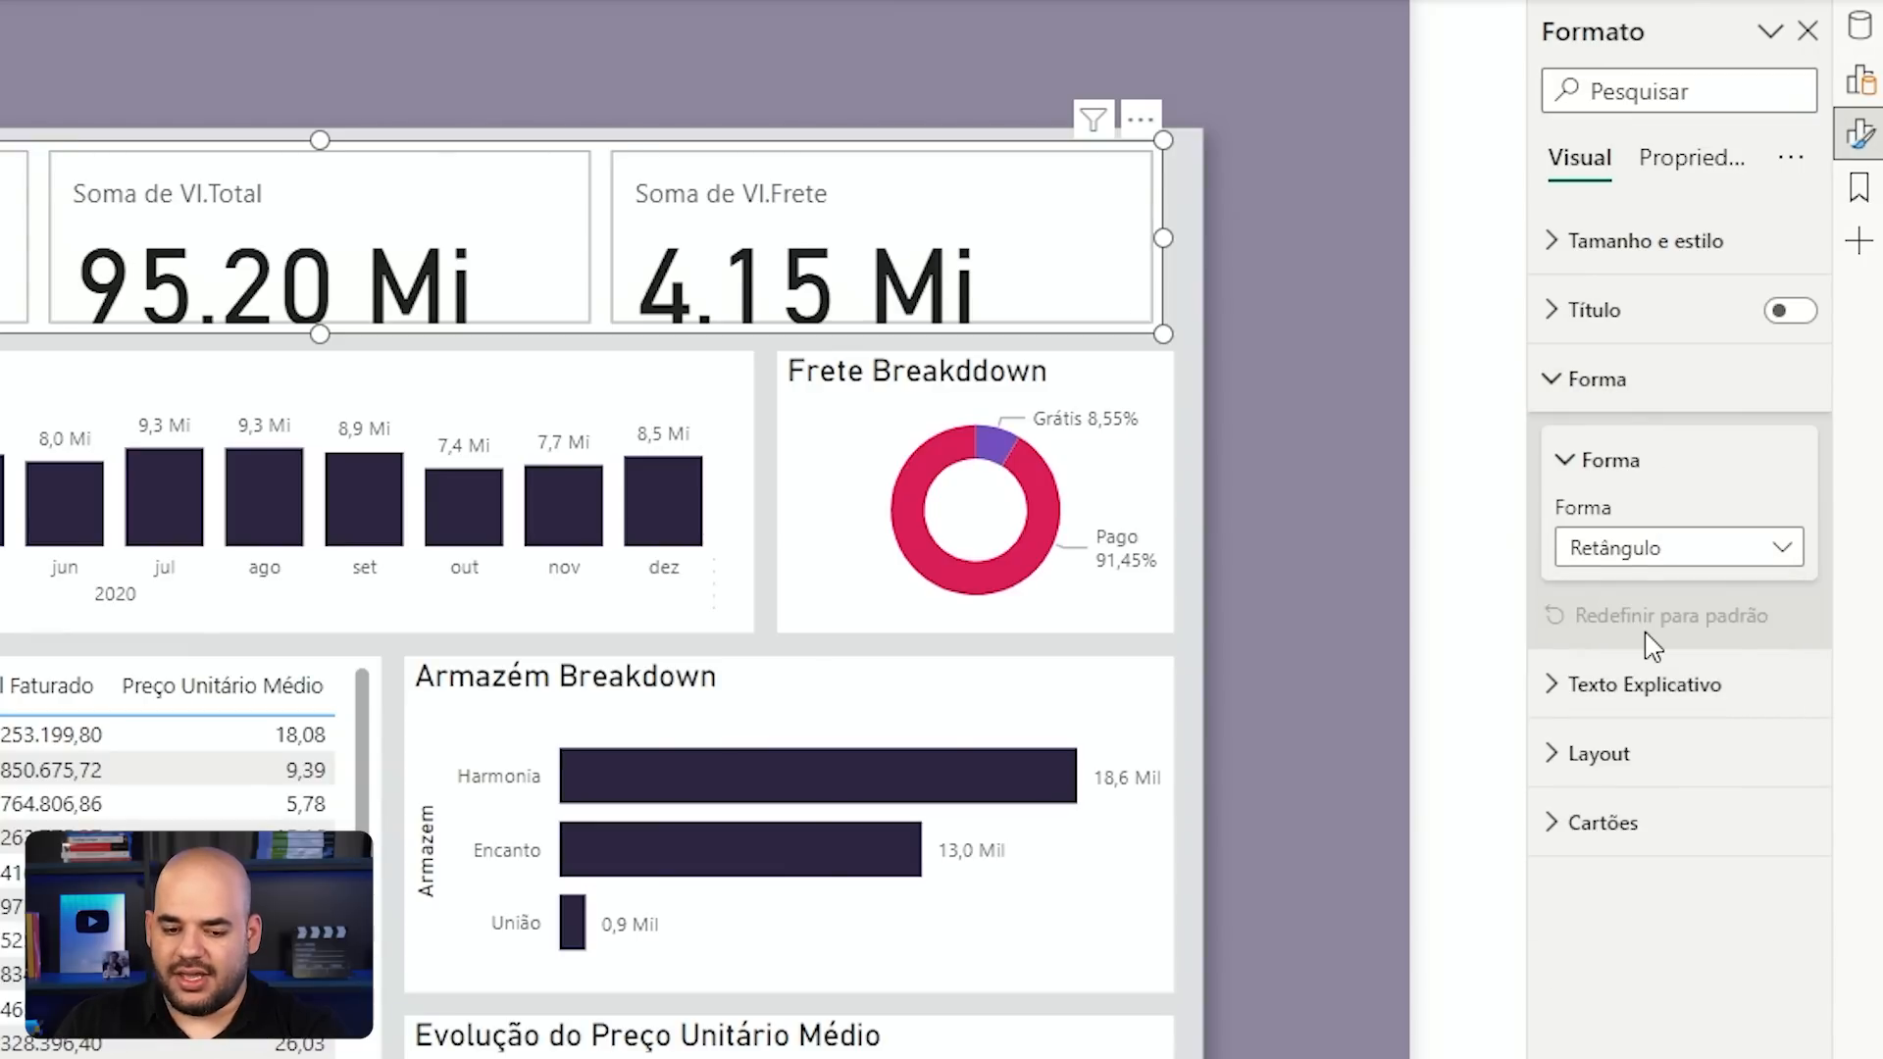
{"action": "left_click", "coordinate": [1644, 549]}
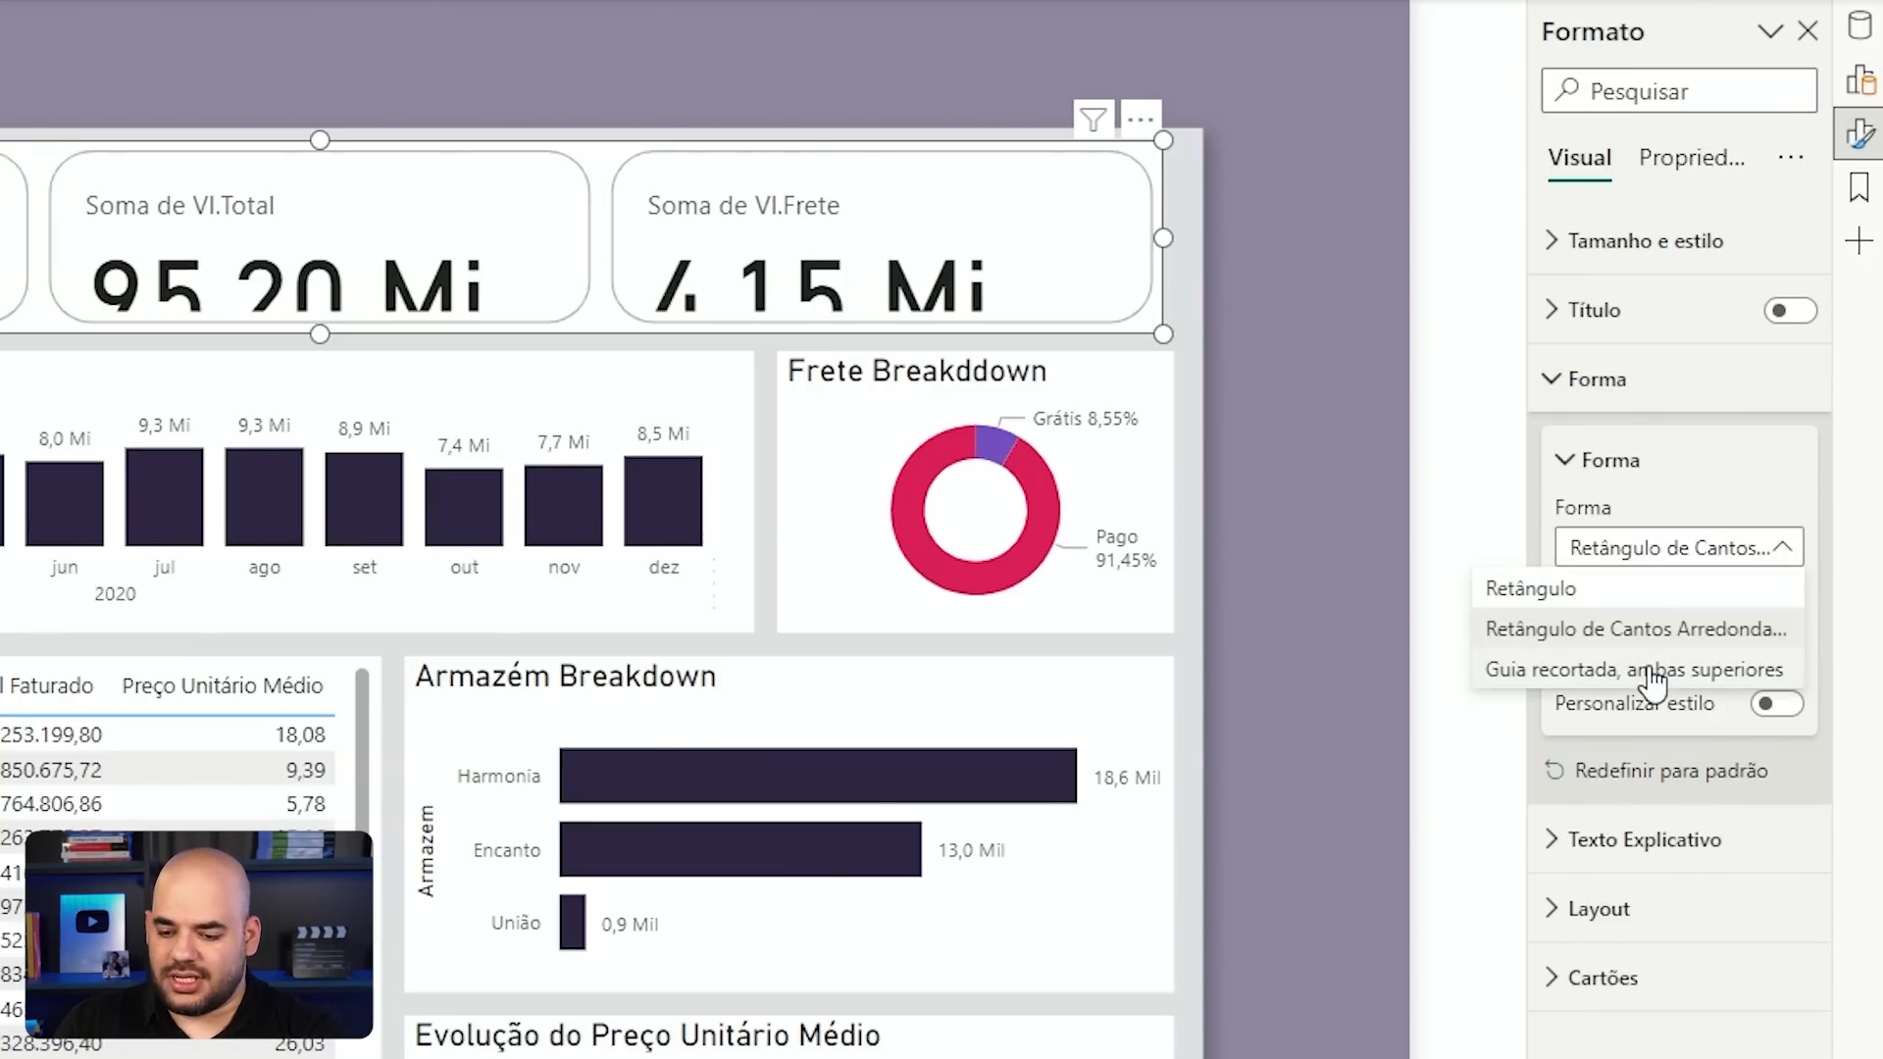
{"action": "left_click", "coordinate": [1654, 676]}
{"action": "left_click", "coordinate": [1652, 557]}
{"action": "left_click", "coordinate": [1654, 587]}
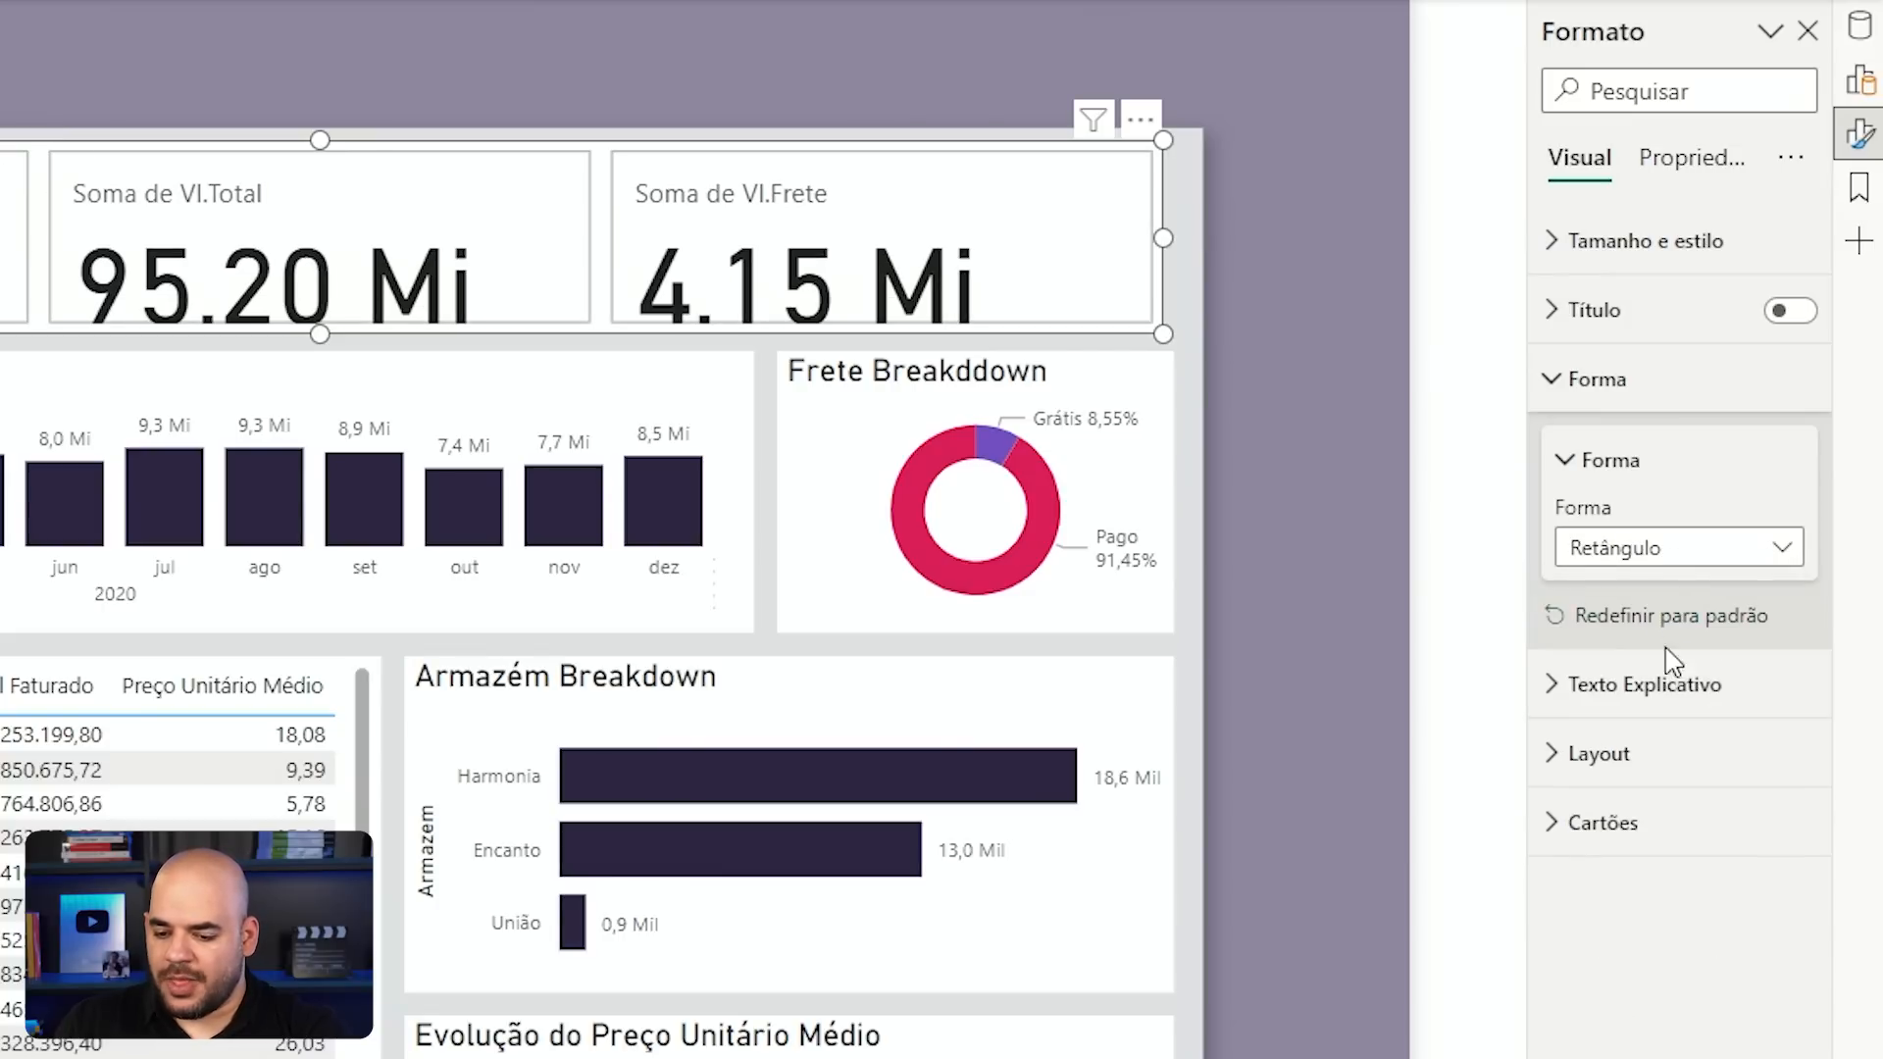
Step: Expand the cards' Texto Explicativo options and toggle the values off and back on for all series
{"action": "left_click", "coordinate": [1632, 699]}
{"action": "left_click", "coordinate": [1652, 709]}
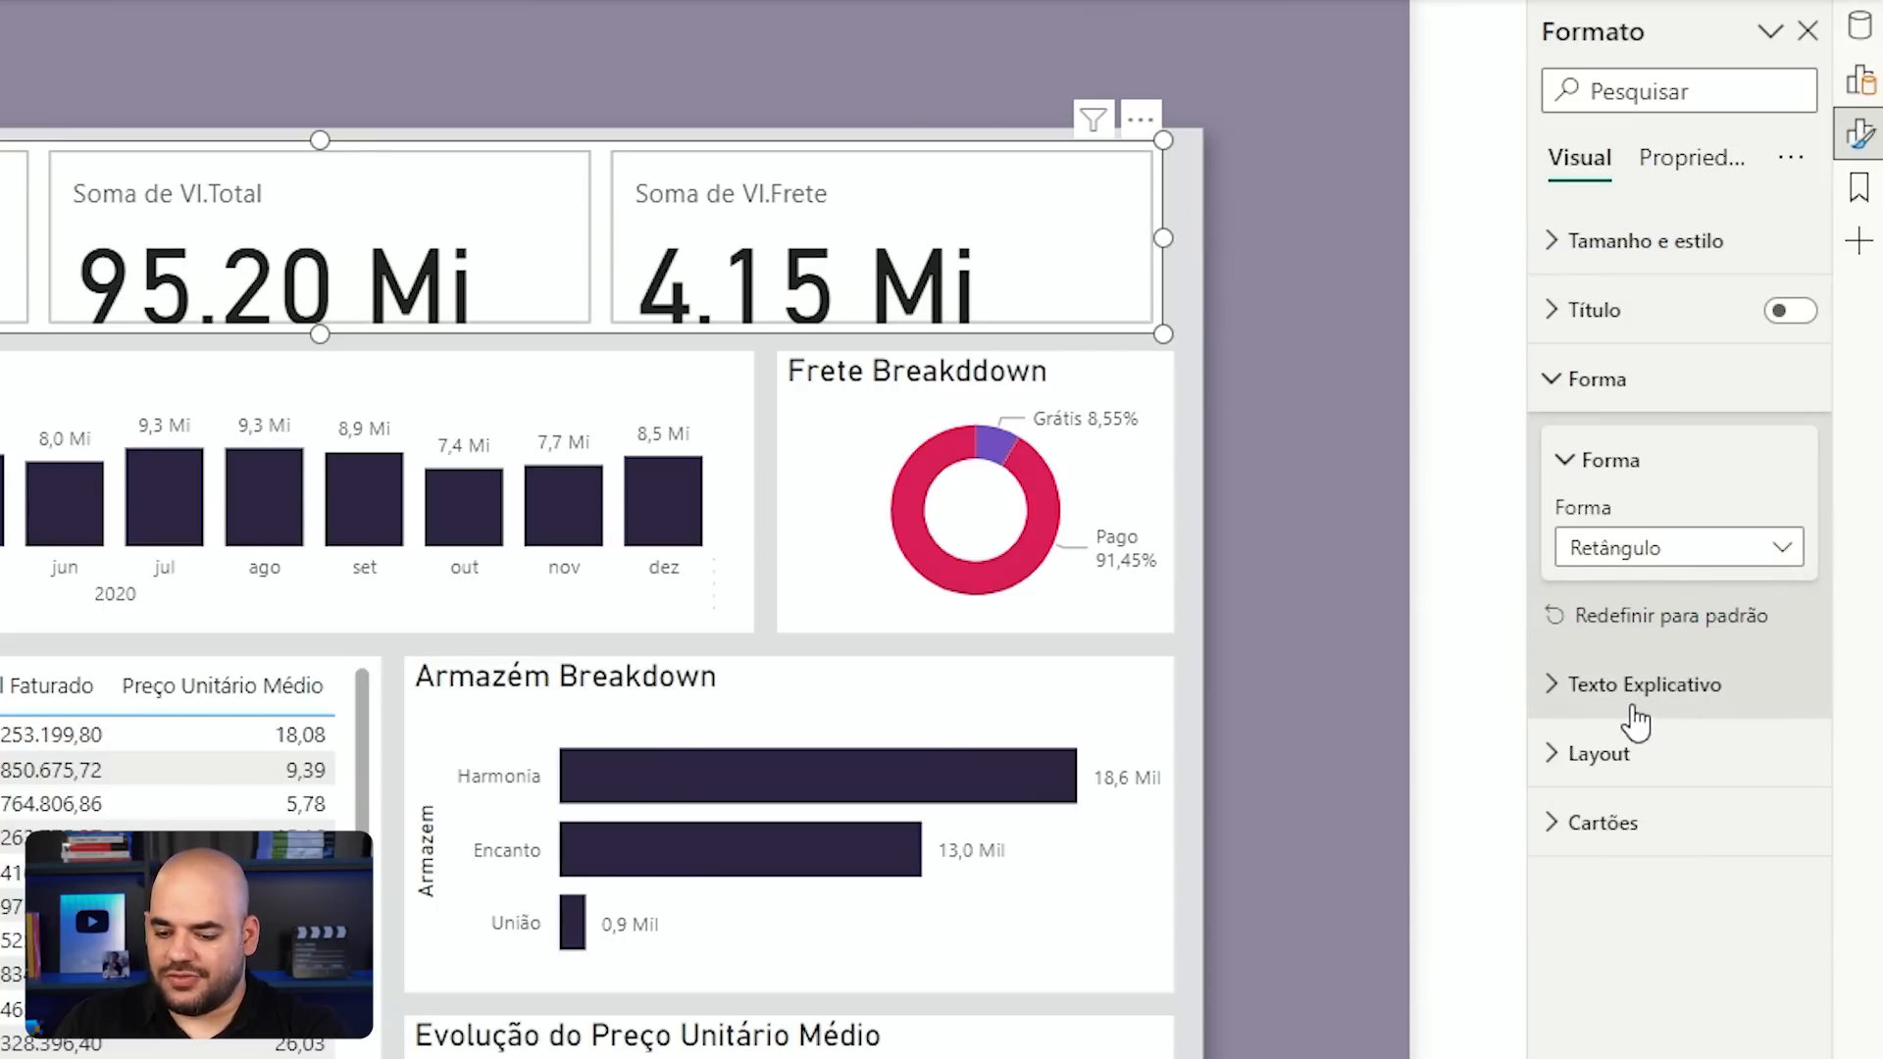
{"action": "left_click", "coordinate": [1614, 697]}
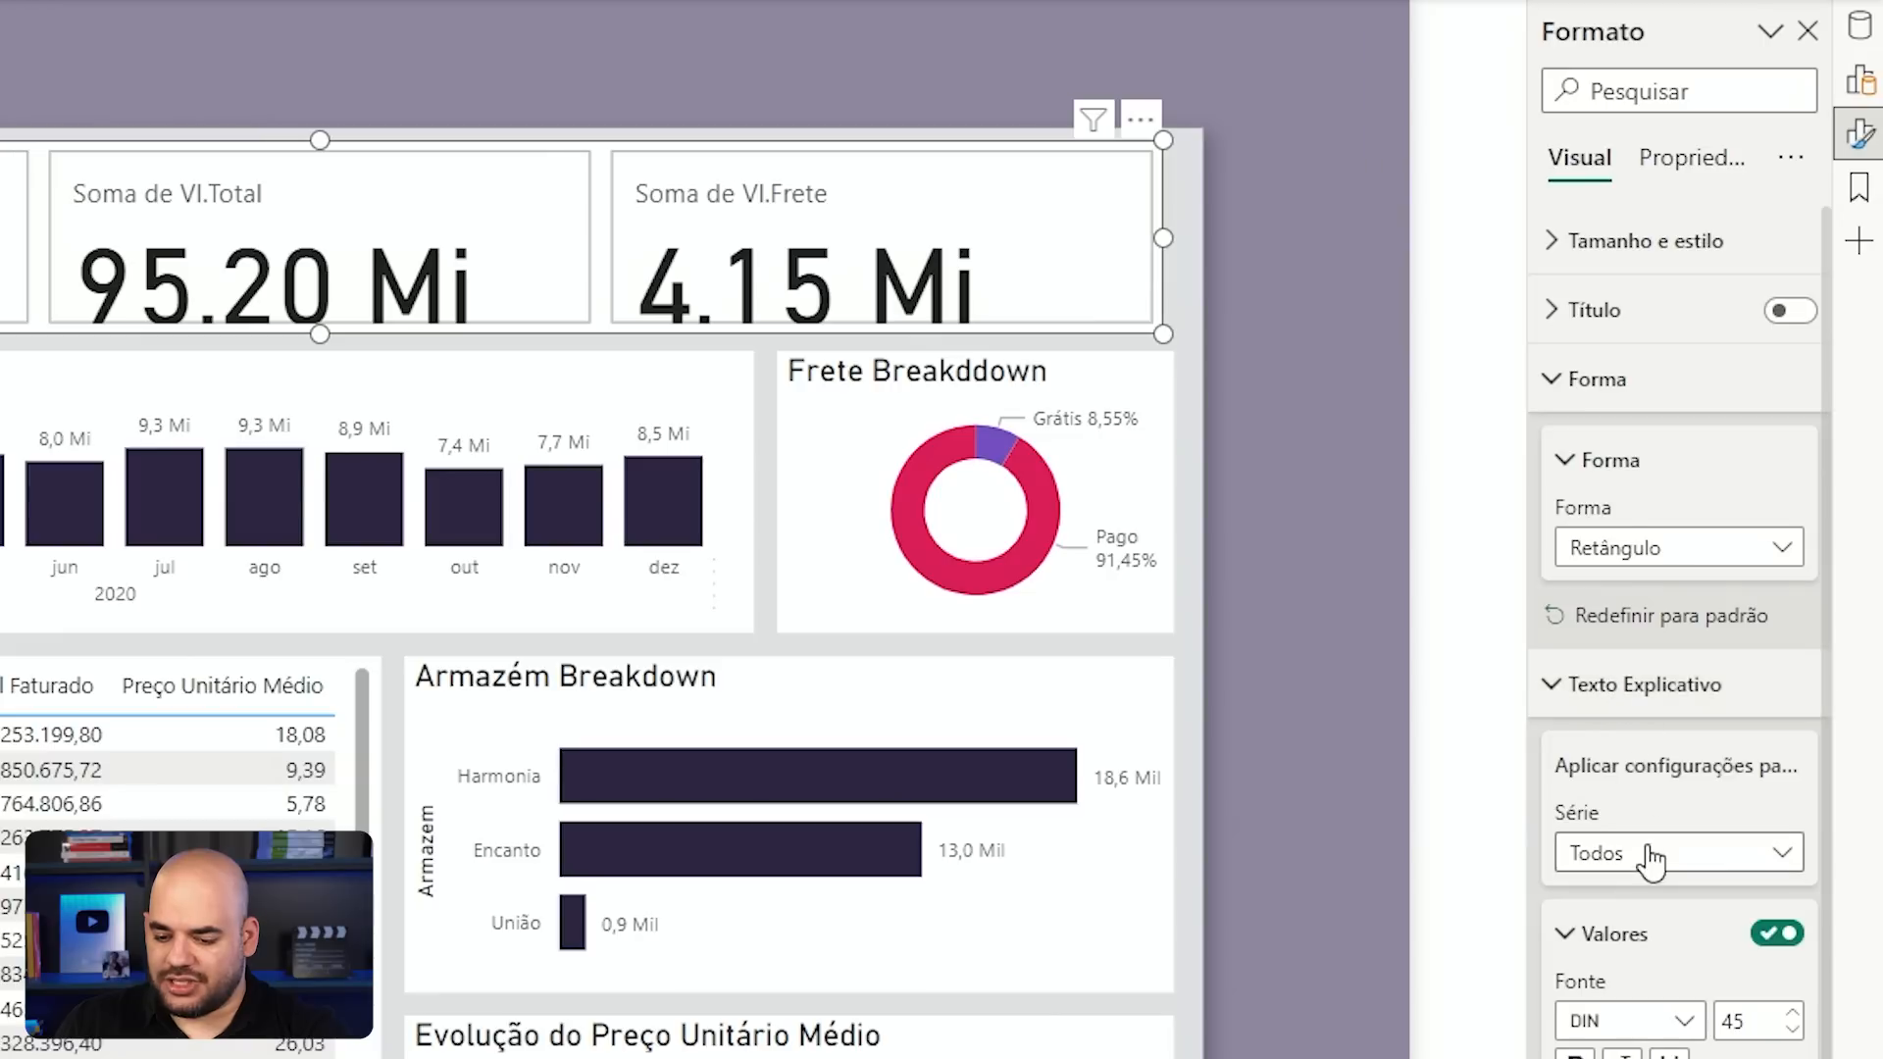
{"action": "scroll", "coordinate": [1647, 845], "scroll_direction": "down", "scroll_amount": 2}
{"action": "left_click", "coordinate": [1777, 742]}
{"action": "left_click", "coordinate": [1775, 743]}
{"action": "left_click", "coordinate": [1775, 743]}
{"action": "left_click", "coordinate": [1776, 743]}
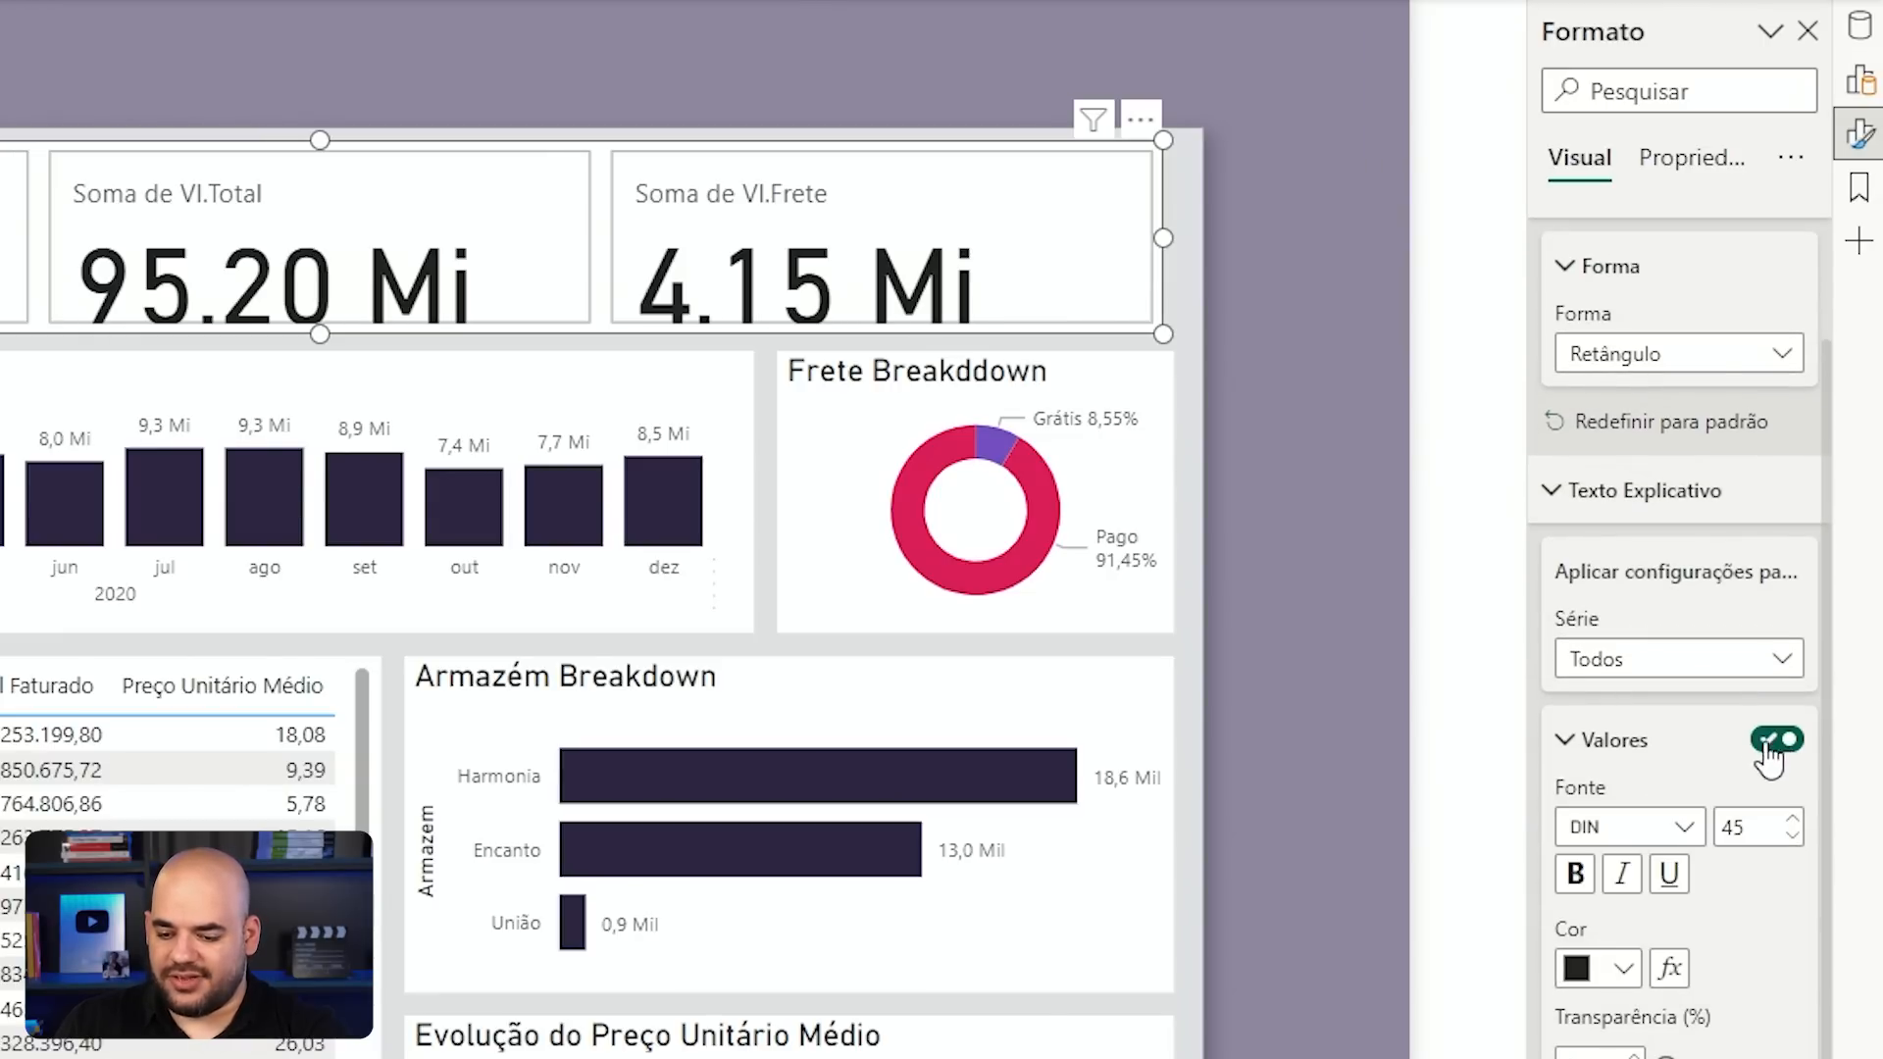
Step: Set the font size of the values on all cards to 35
{"action": "scroll", "coordinate": [1653, 914], "scroll_direction": "down", "scroll_amount": 2}
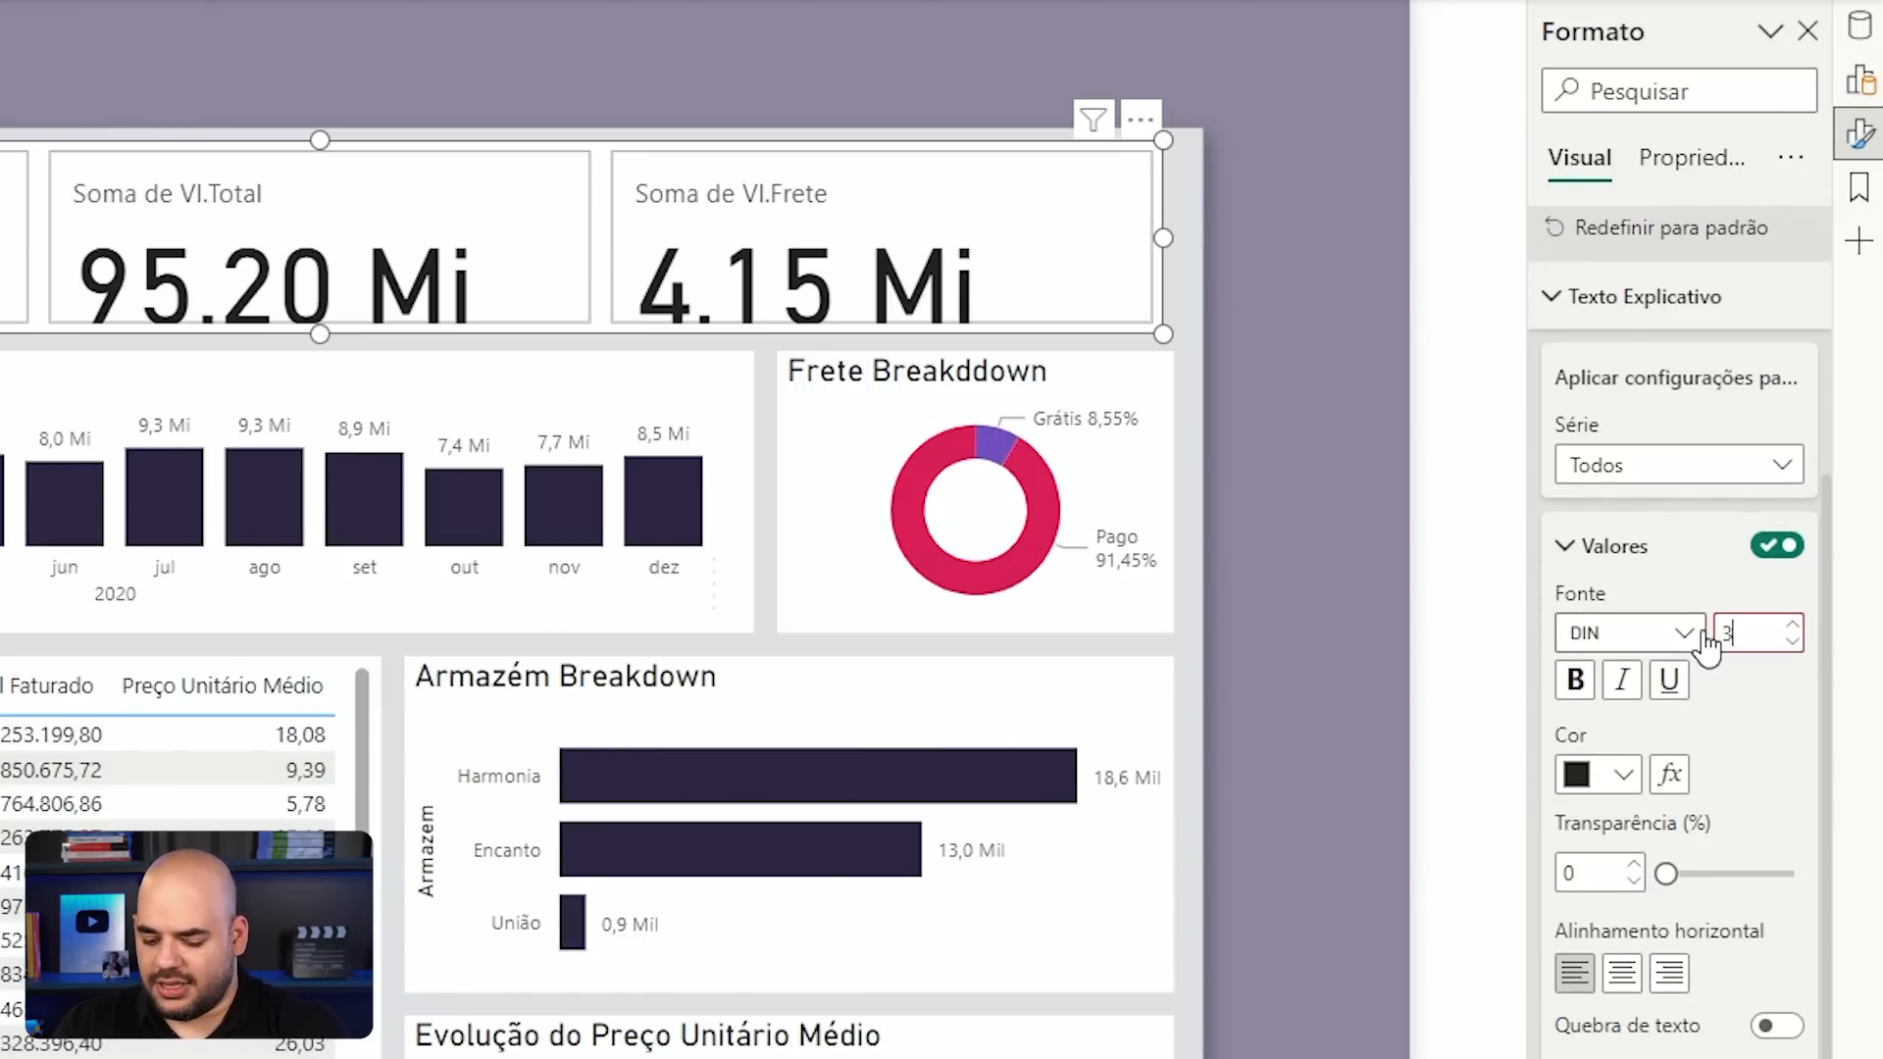
{"action": "type", "text": "35"}
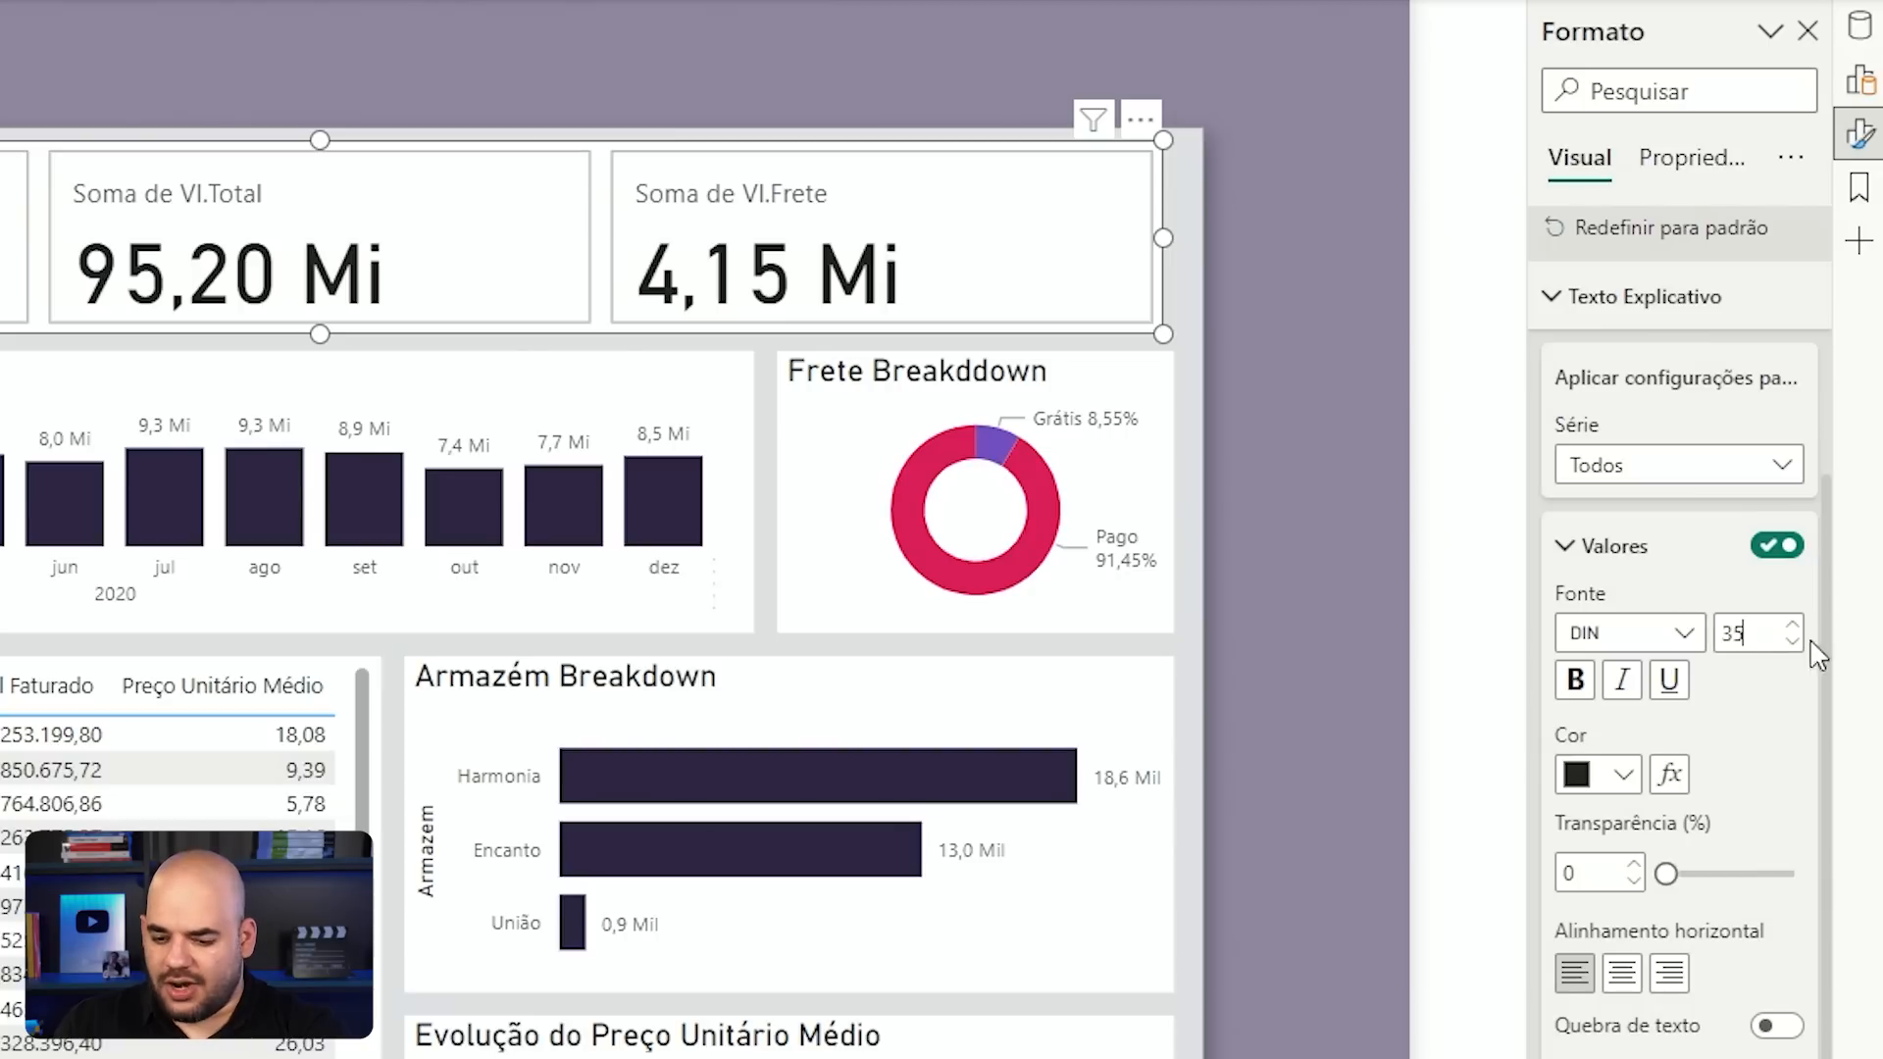
{"action": "left_click", "coordinate": [1574, 547]}
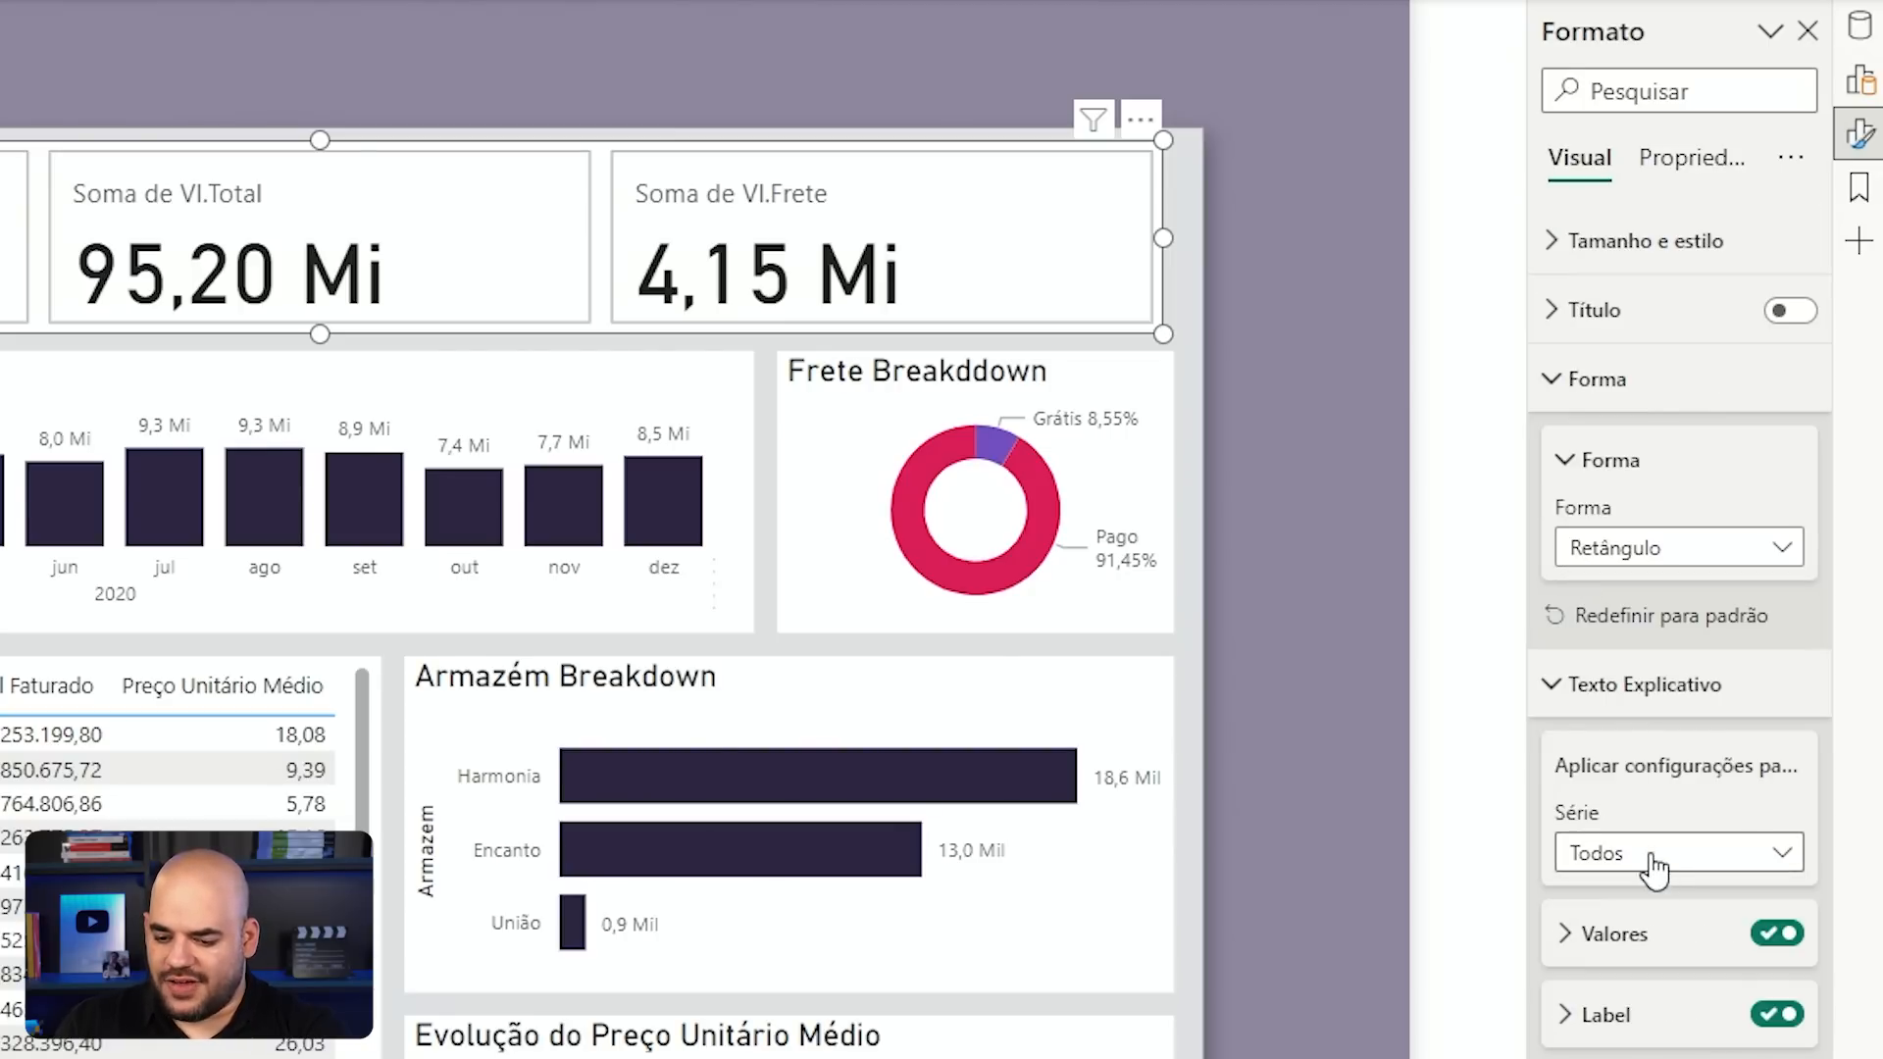
Step: Toggle the labels of all cards off and back on
{"action": "left_click", "coordinate": [1775, 1016]}
{"action": "left_click", "coordinate": [1775, 1018]}
{"action": "left_click", "coordinate": [1775, 1018]}
{"action": "left_click", "coordinate": [1775, 1018]}
Step: Set the position of the card labels to Abaixo do Valor for all series
{"action": "left_click", "coordinate": [1569, 1024]}
{"action": "scroll", "coordinate": [1597, 1029], "scroll_direction": "down", "scroll_amount": 3}
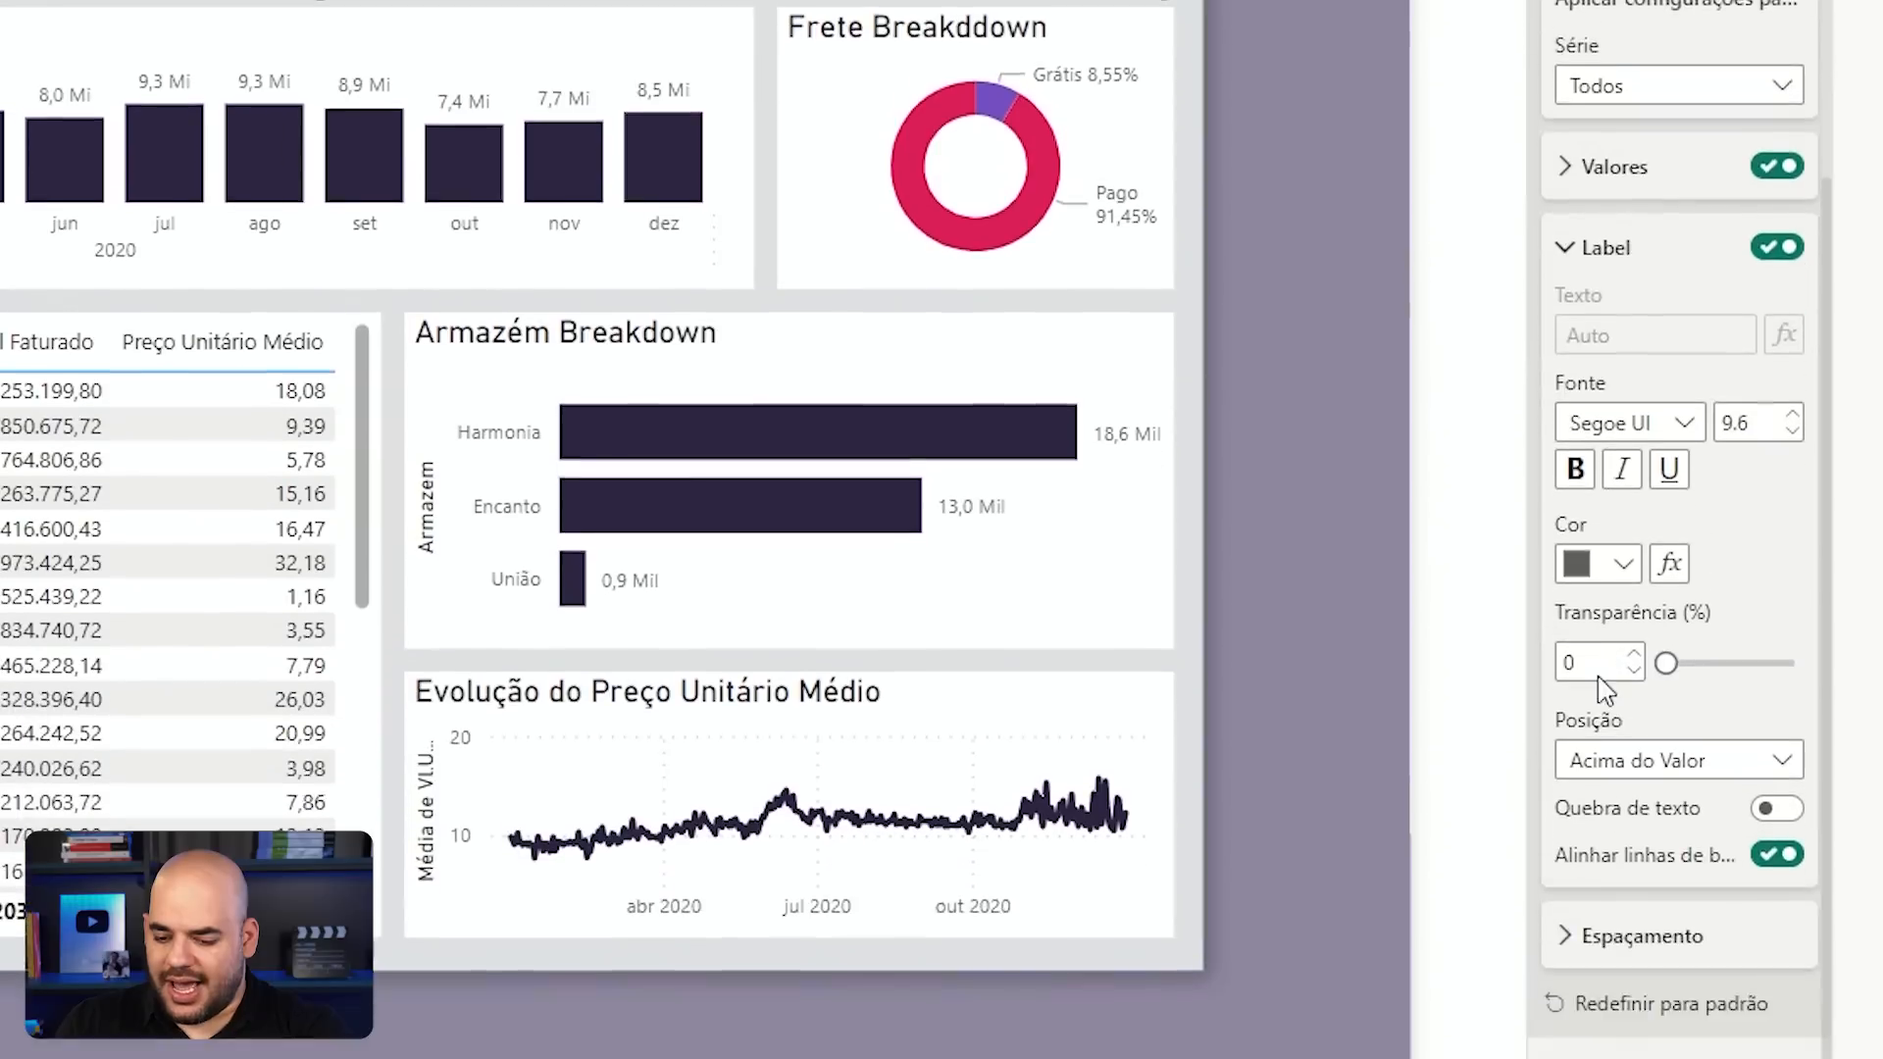
{"action": "left_click", "coordinate": [1669, 591]}
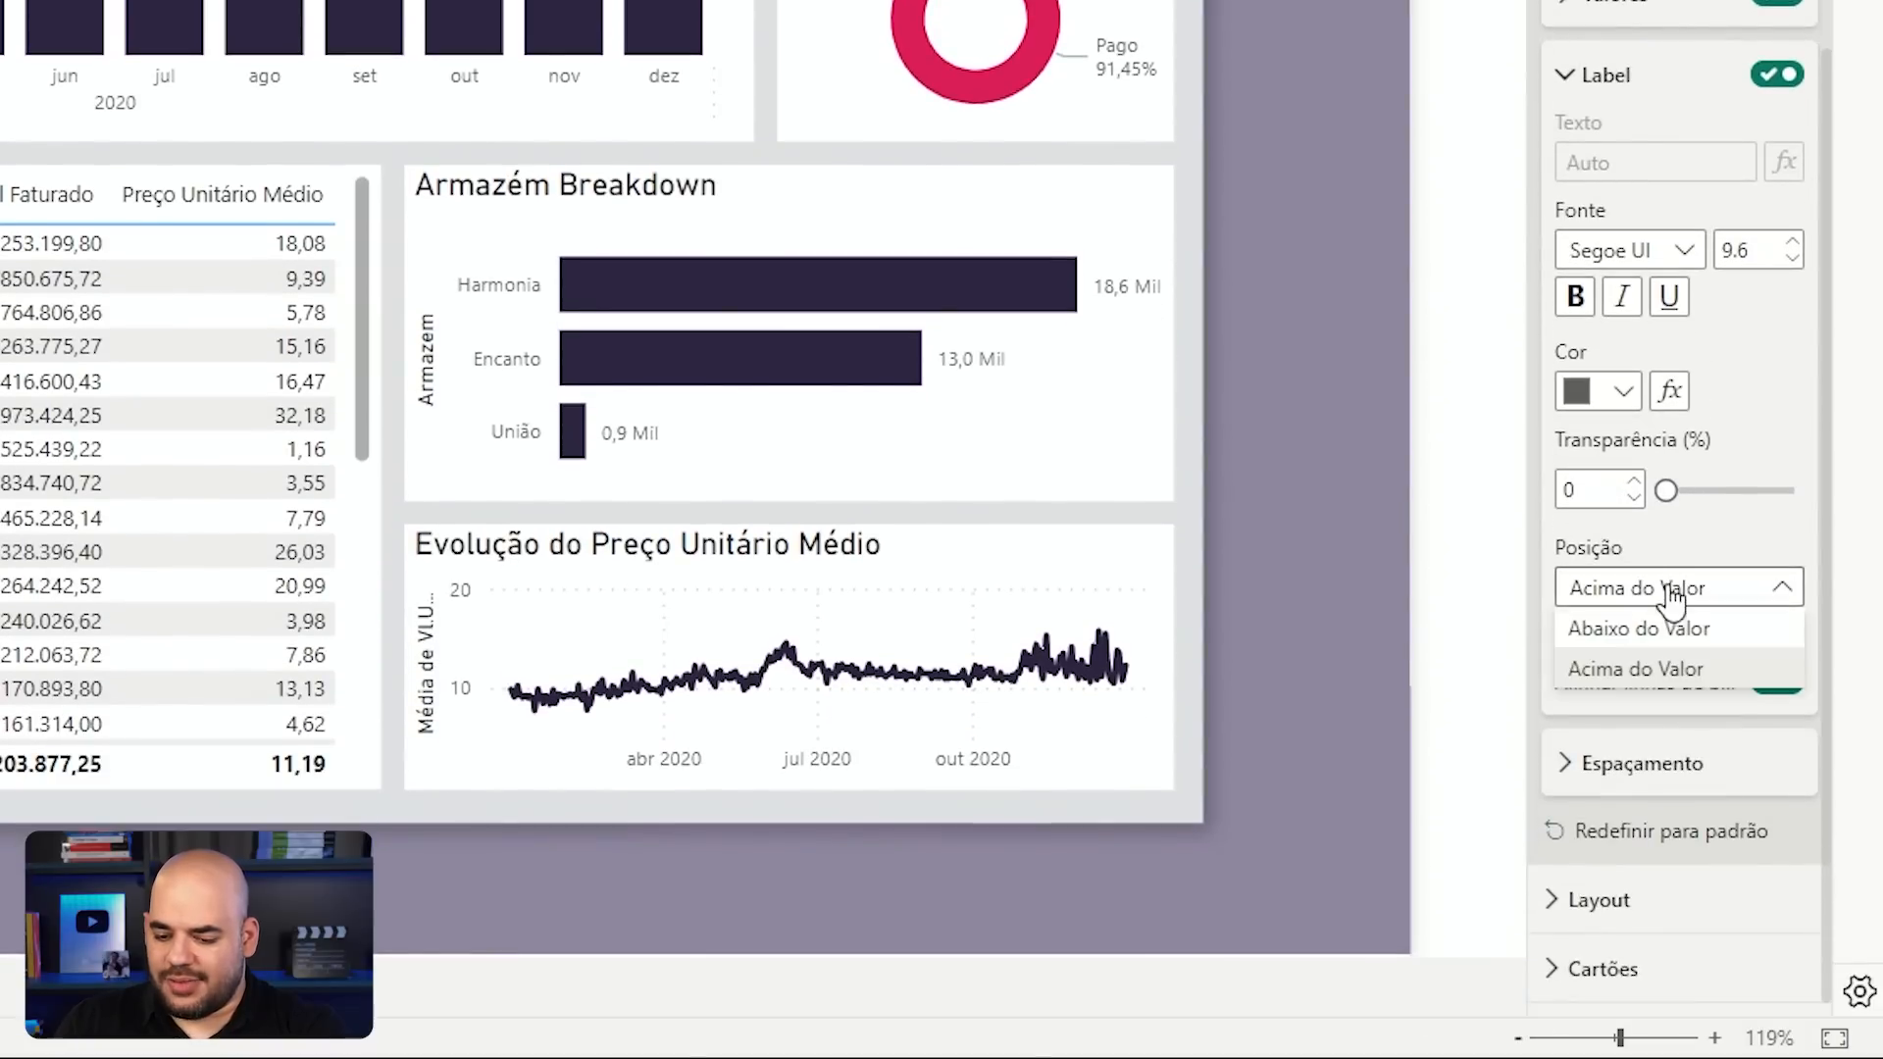
{"action": "left_click", "coordinate": [1667, 629]}
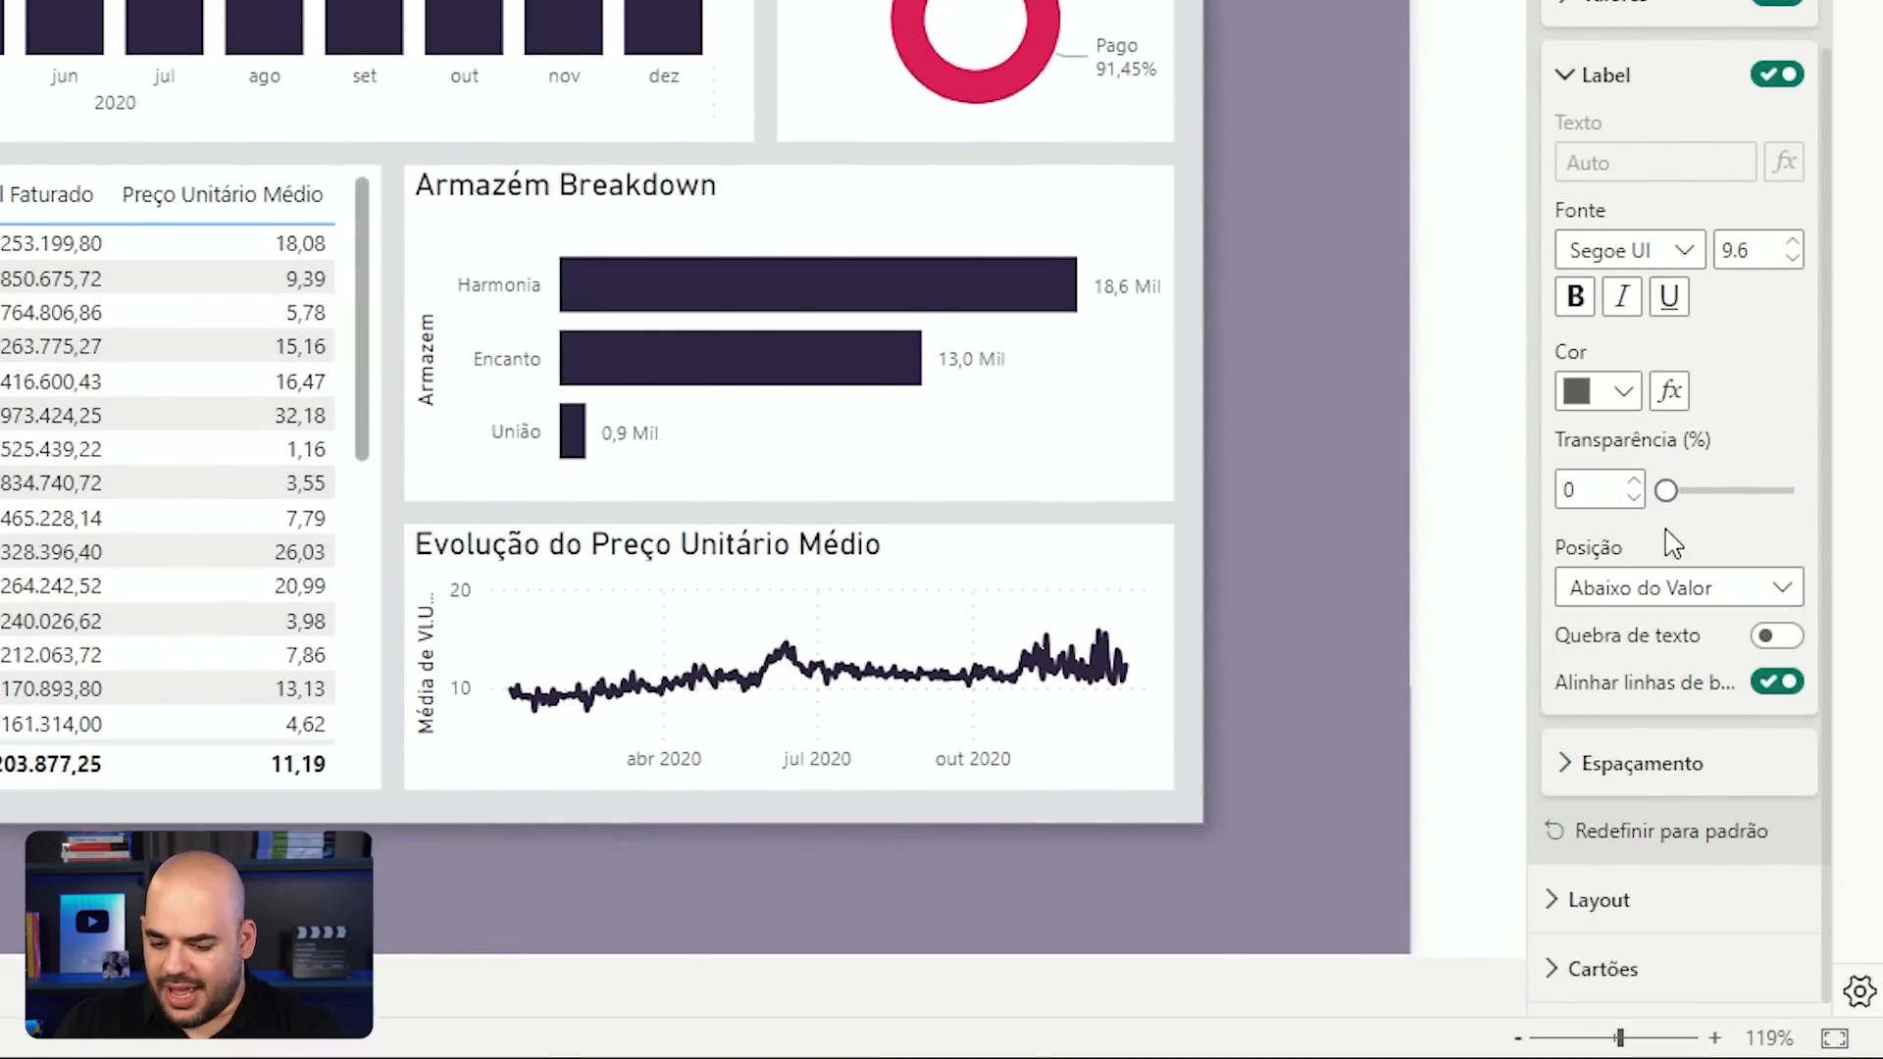
{"action": "left_click", "coordinate": [1623, 395]}
{"action": "left_click", "coordinate": [1625, 392]}
{"action": "left_click", "coordinate": [1629, 86]}
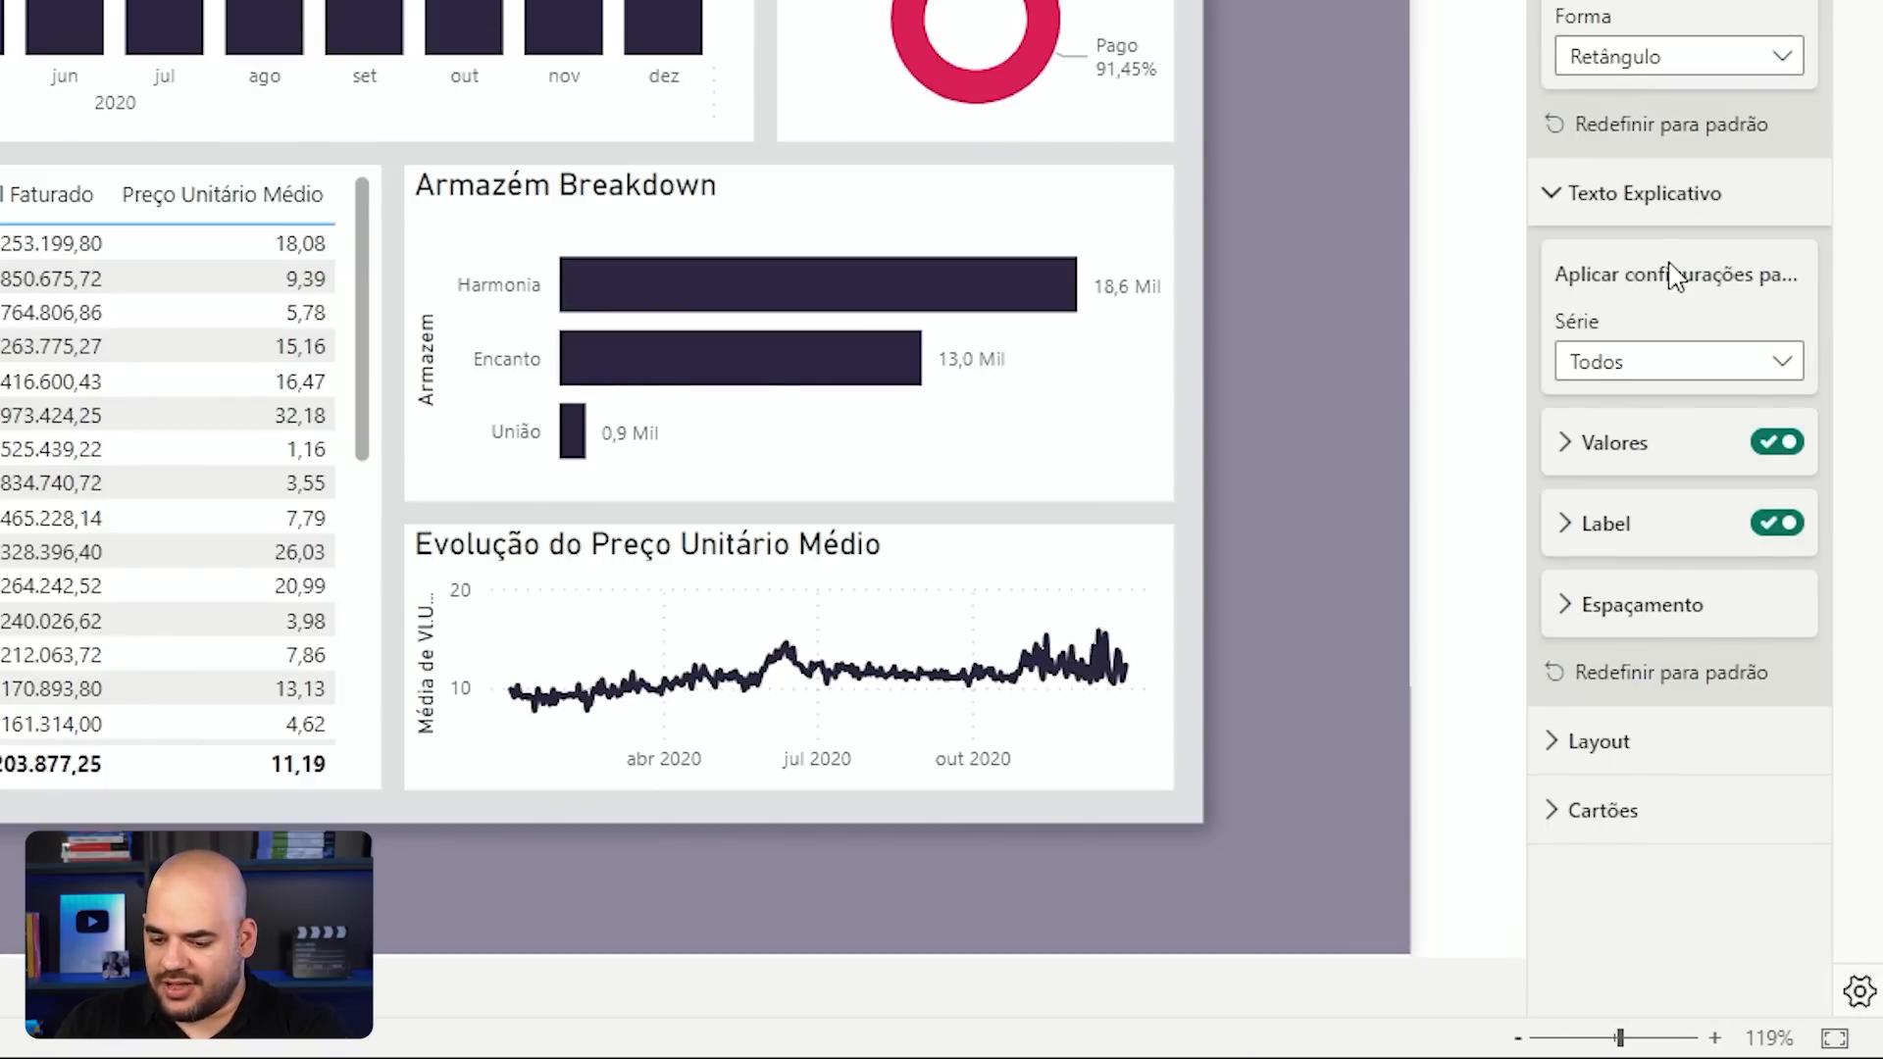
Step: Set the vertical spacing of the cards' Texto Explicativo to 1 px and collapse that section
{"action": "left_click", "coordinate": [1667, 604]}
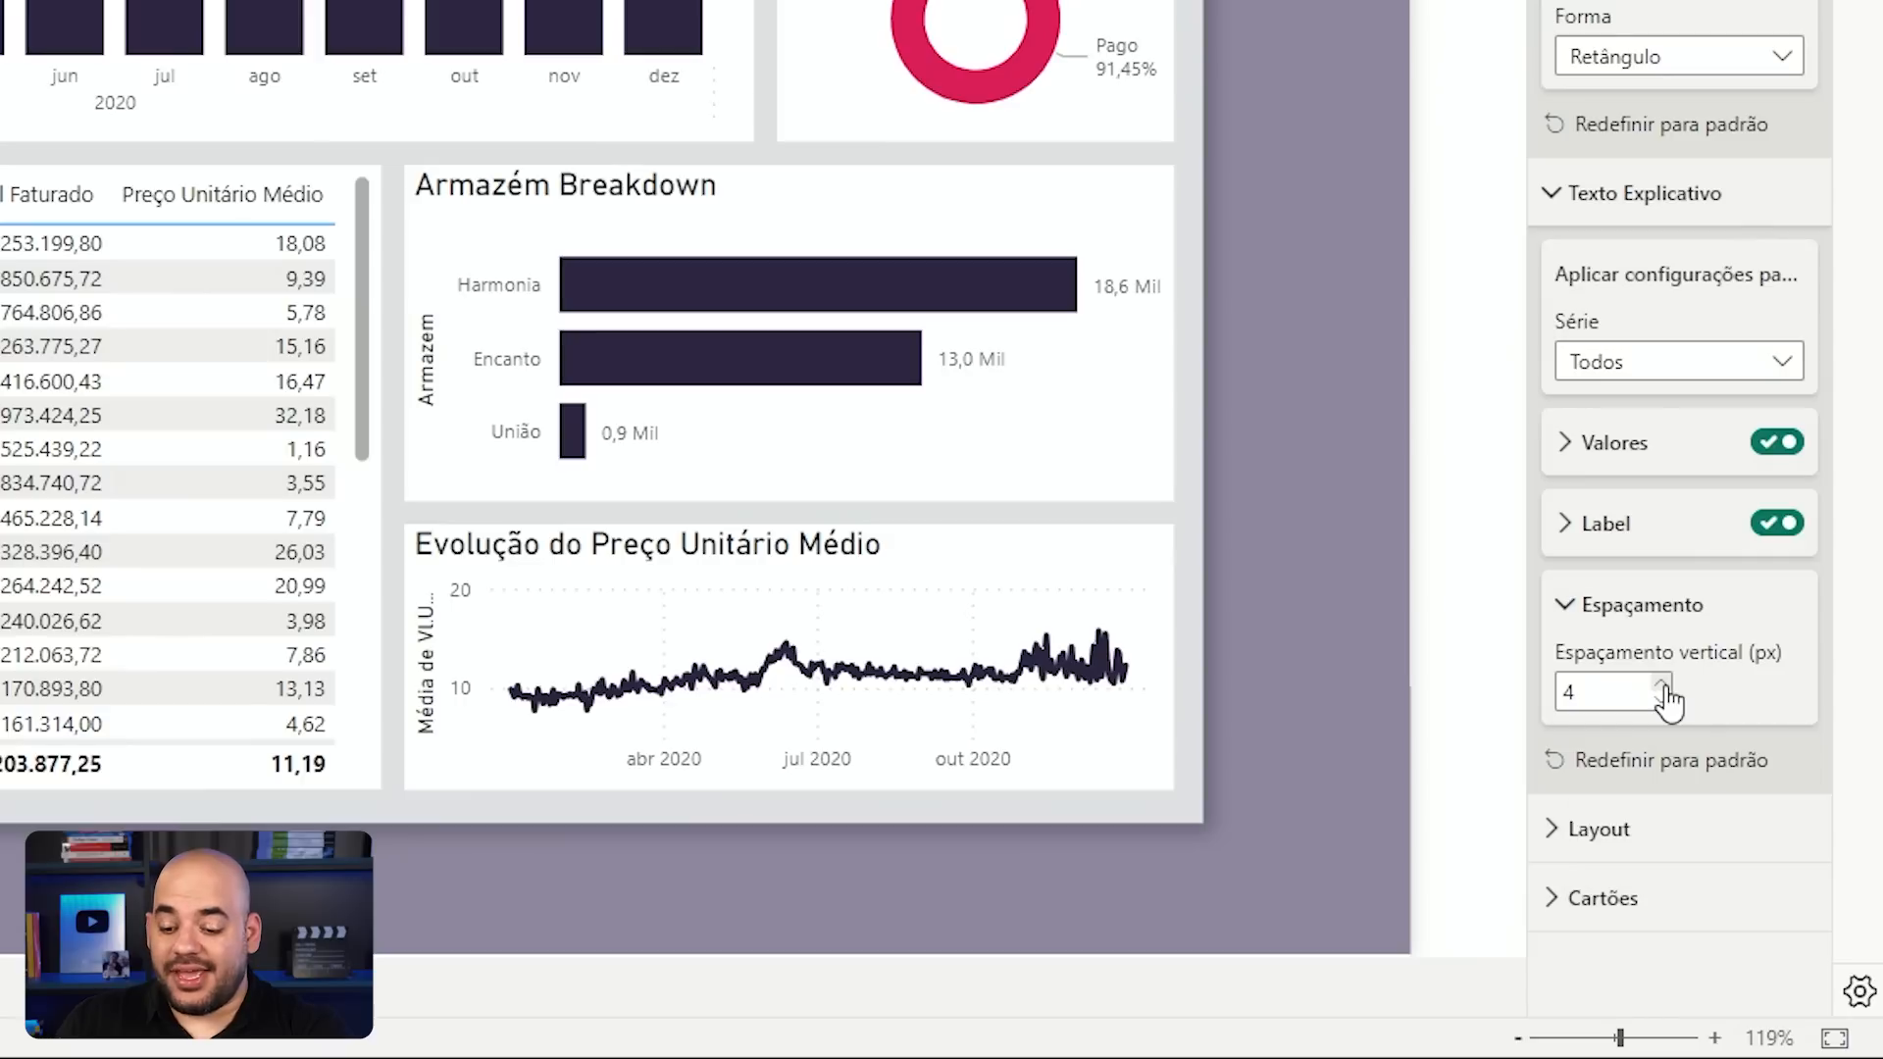
{"action": "left_click", "coordinate": [1661, 701]}
{"action": "left_click", "coordinate": [1661, 702]}
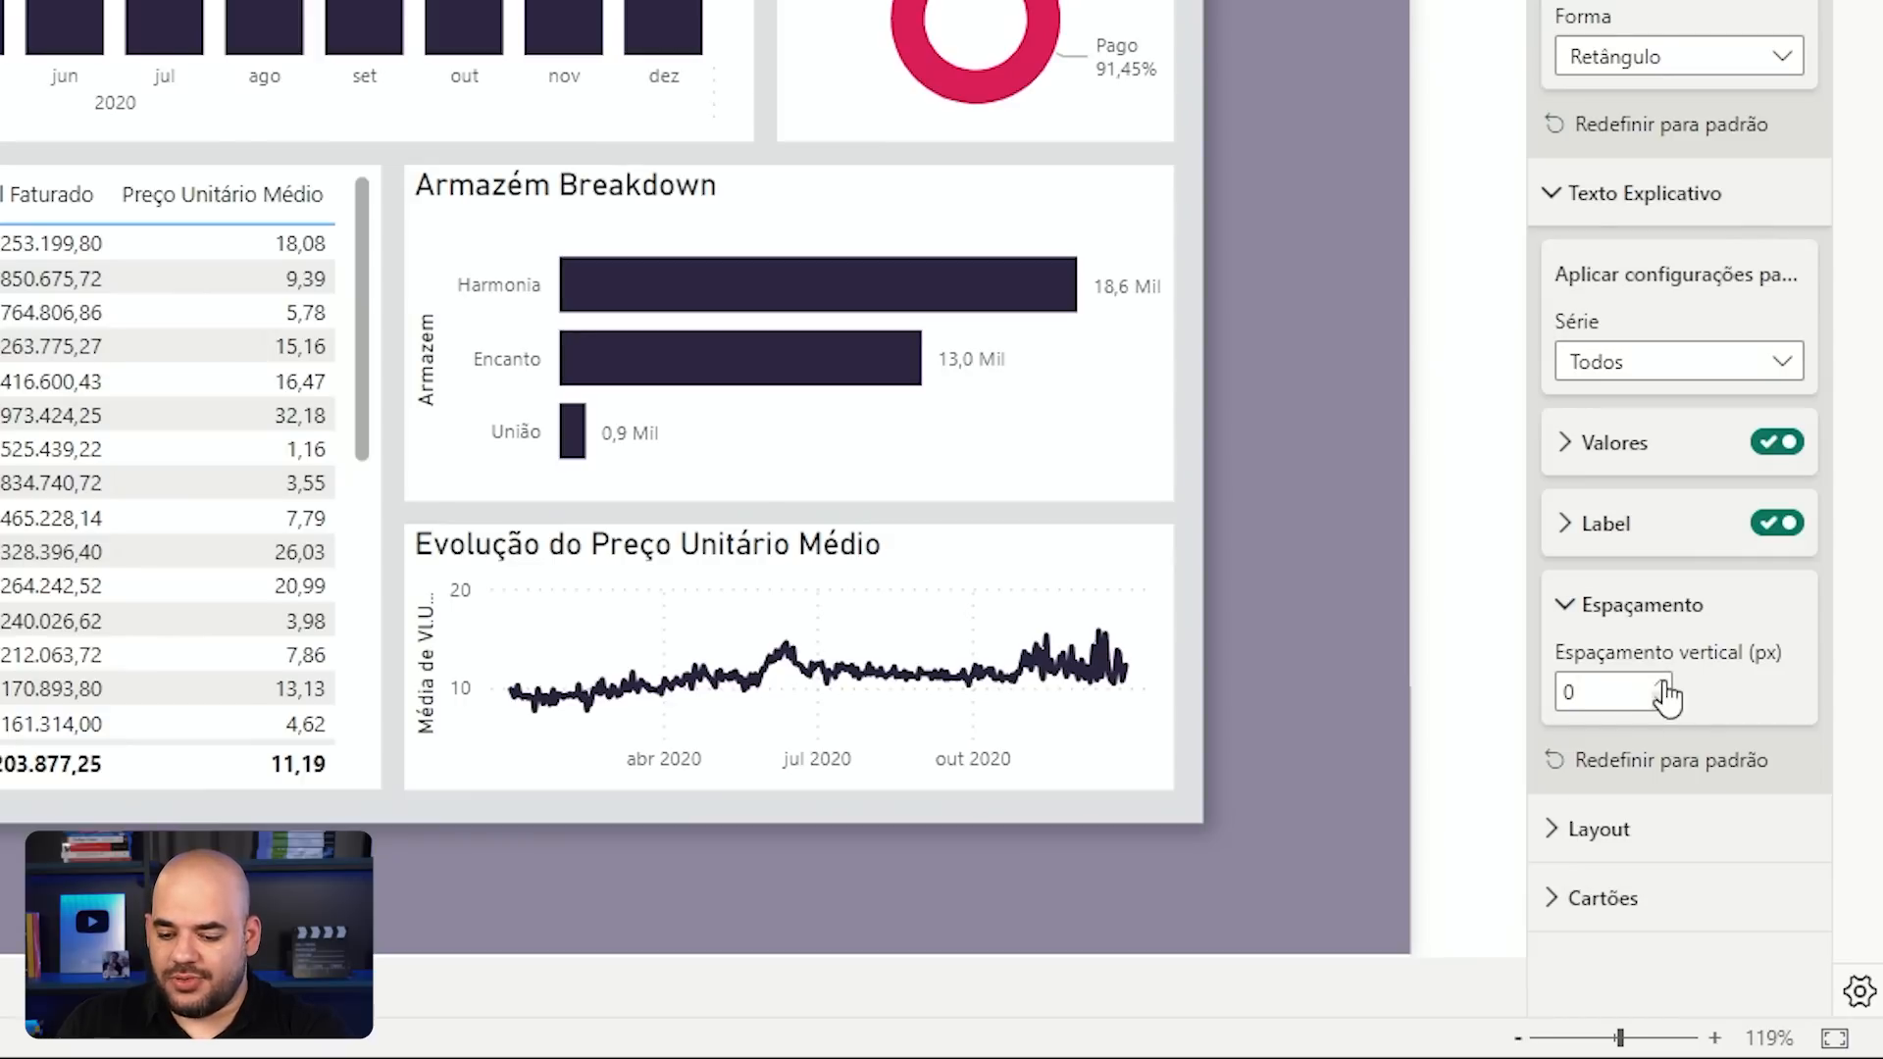
{"action": "left_click", "coordinate": [1611, 208]}
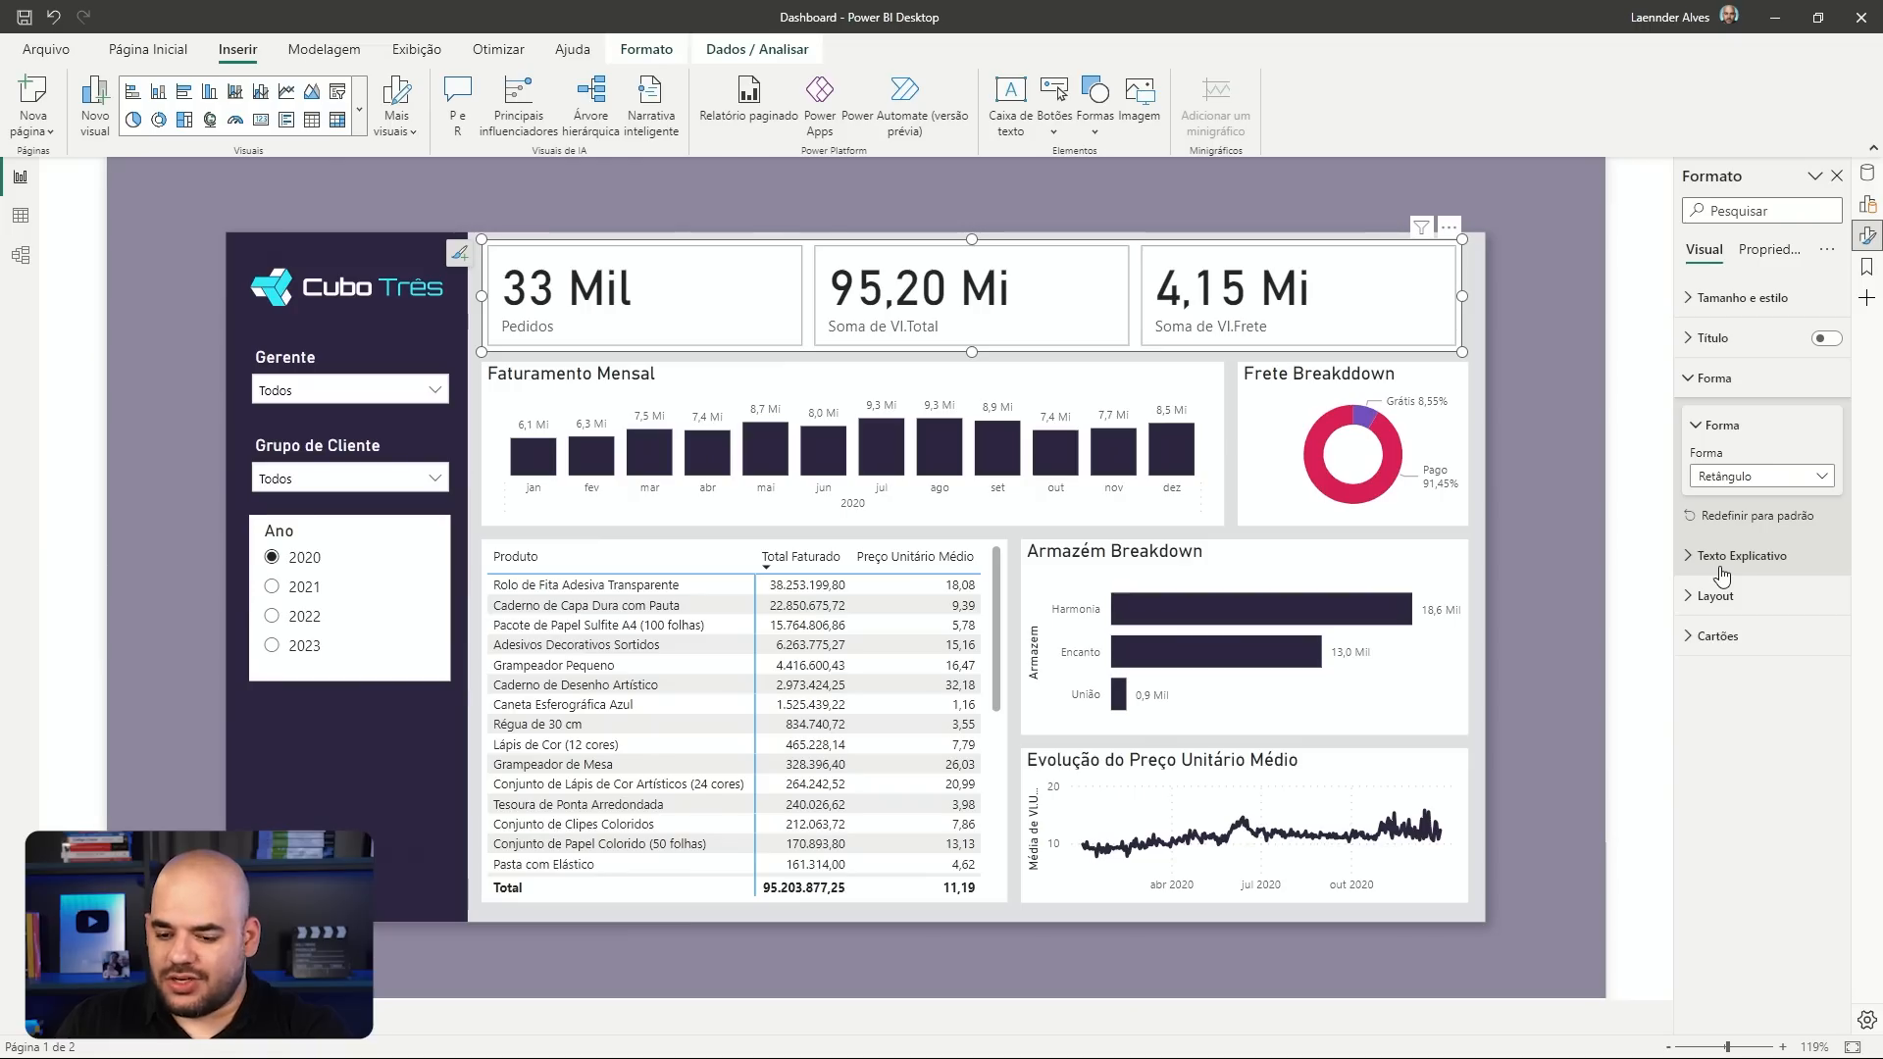
Step: Review the Cartões settings for all series, including the Preenchimento size options
{"action": "left_click", "coordinate": [1719, 636]}
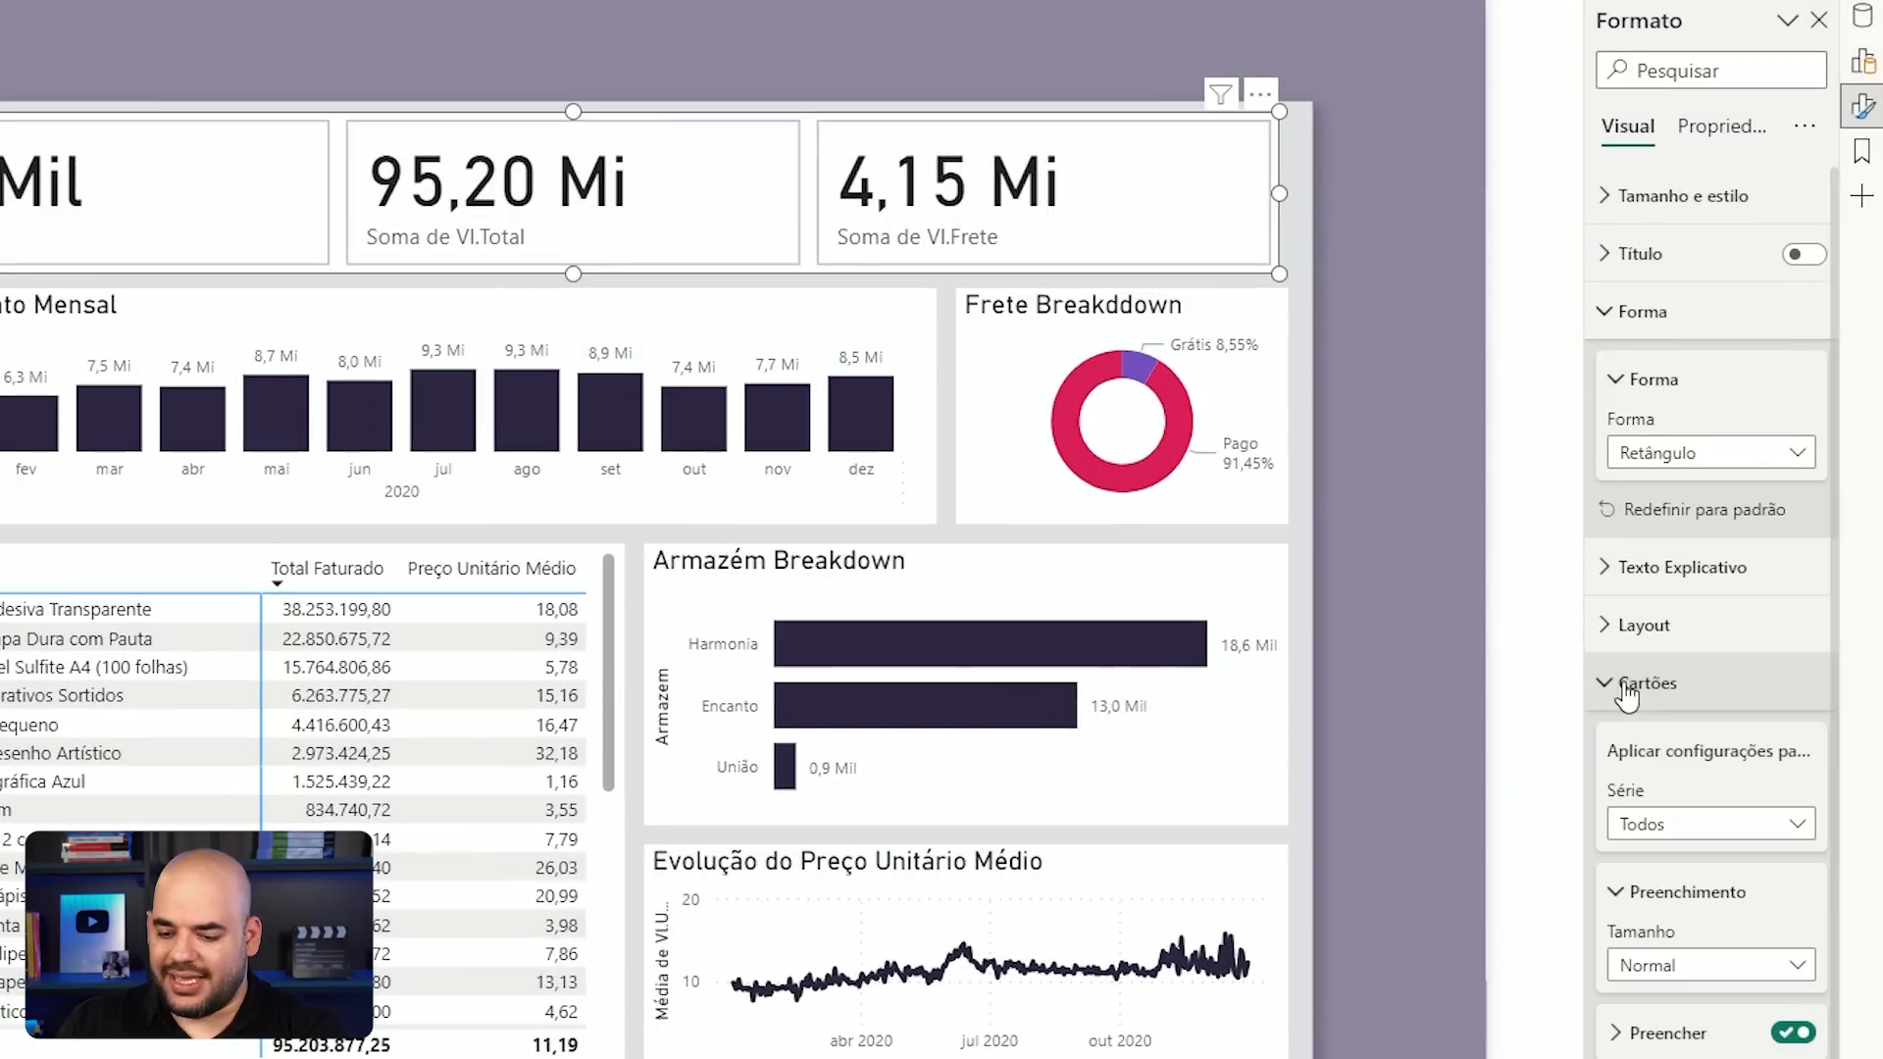
{"action": "scroll", "coordinate": [1711, 692], "scroll_direction": "down", "scroll_amount": 2}
{"action": "scroll", "coordinate": [1636, 765], "scroll_direction": "down", "scroll_amount": 1}
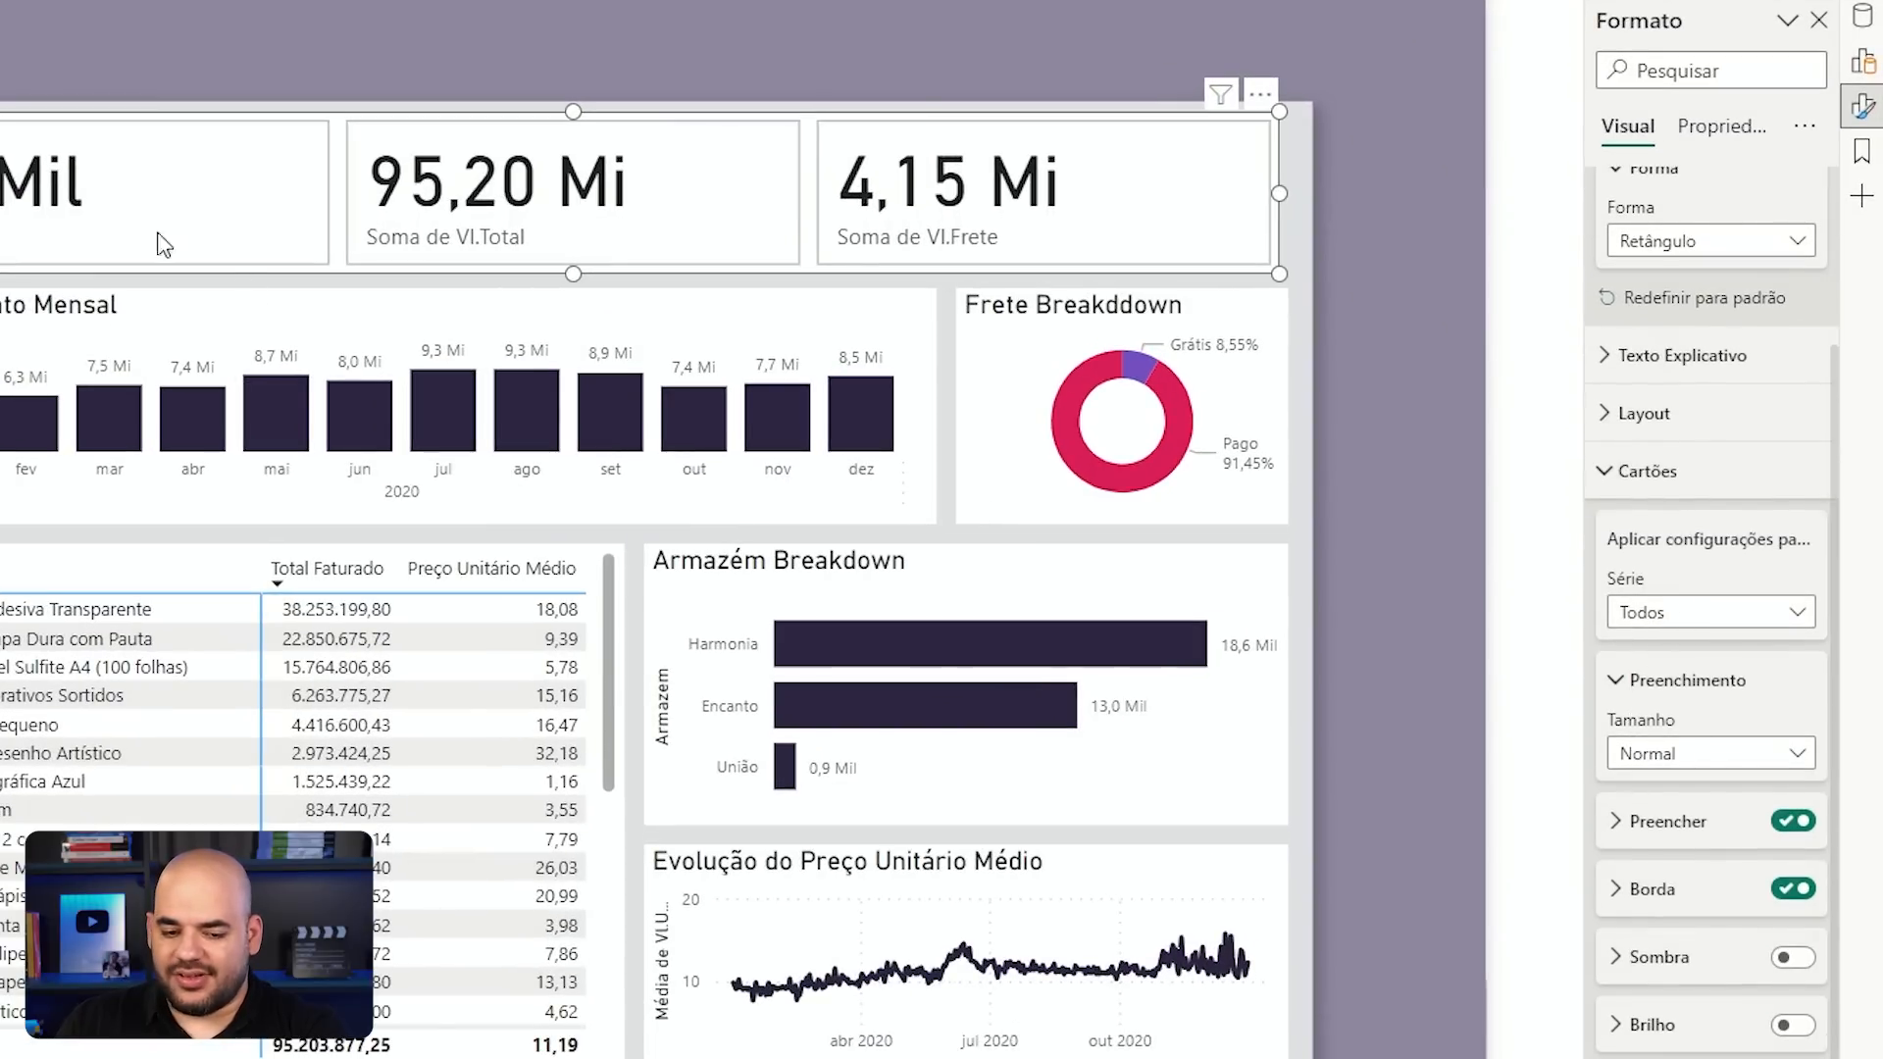
{"action": "left_click", "coordinate": [1702, 616]}
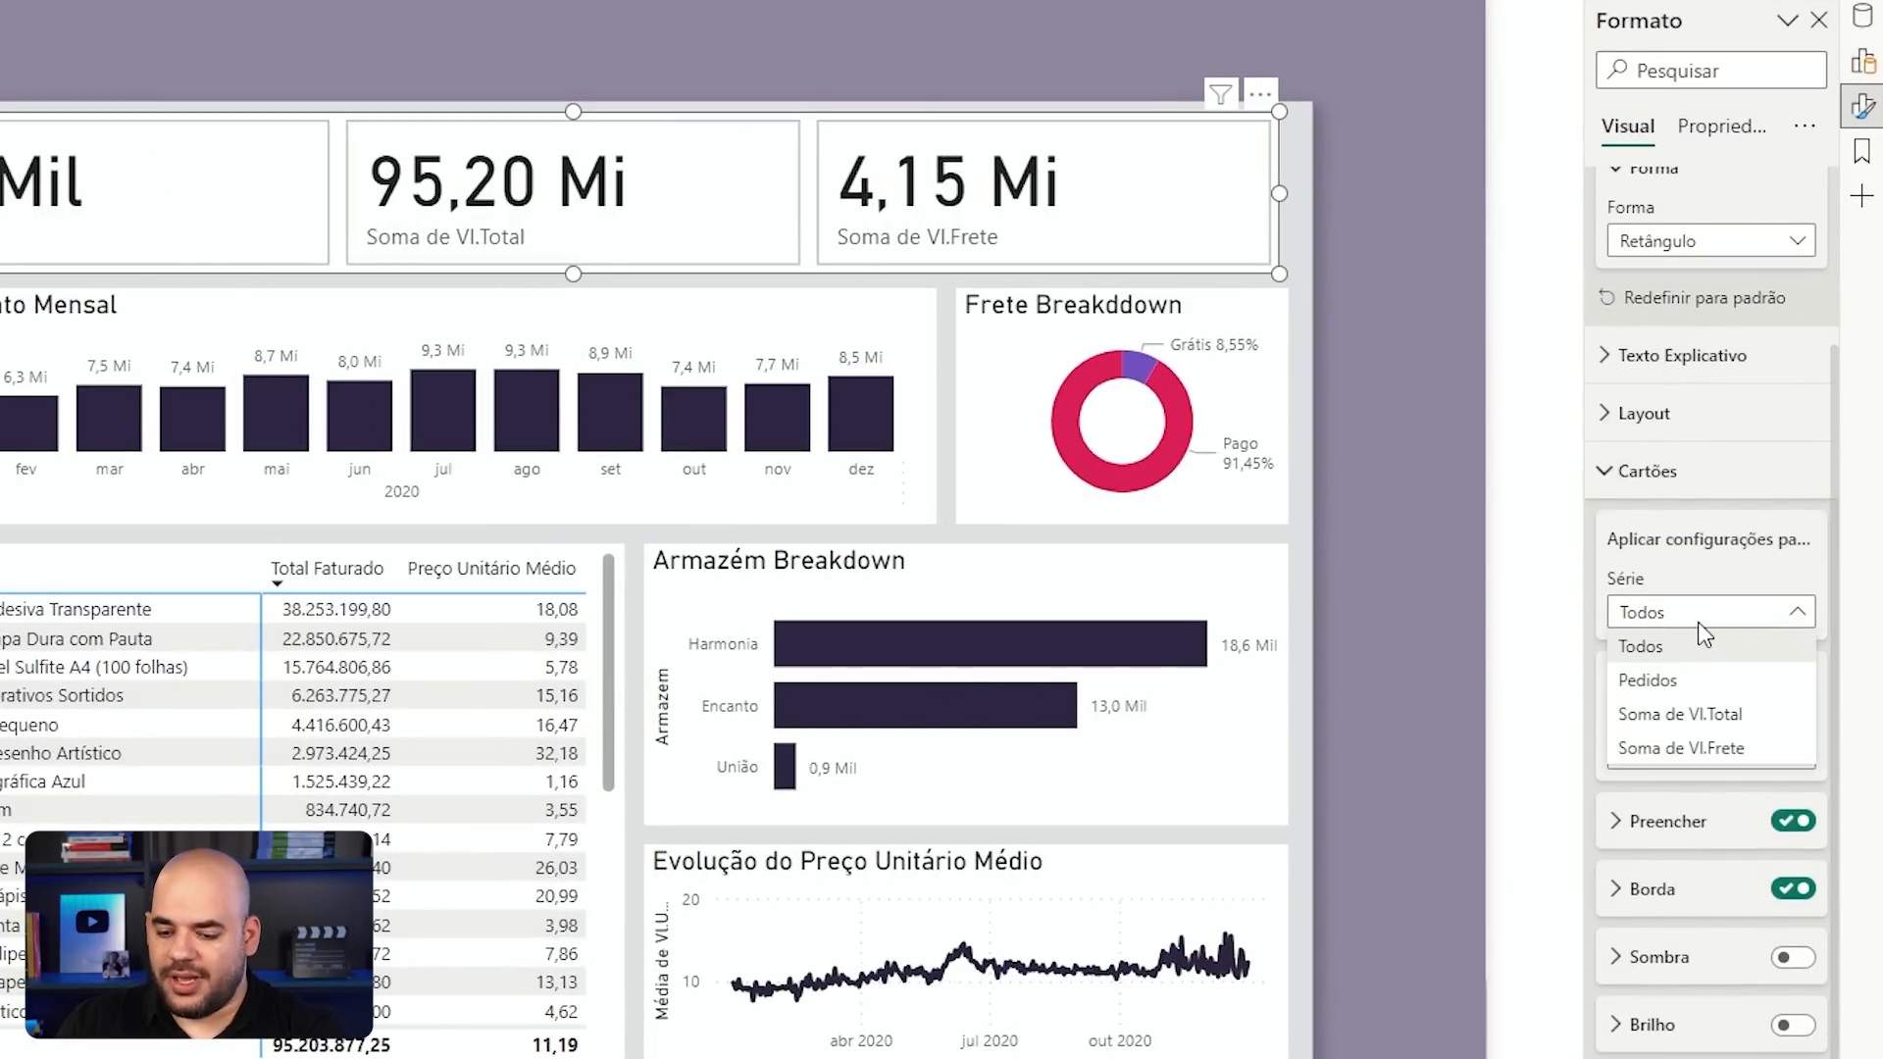
{"action": "left_click", "coordinate": [1696, 650]}
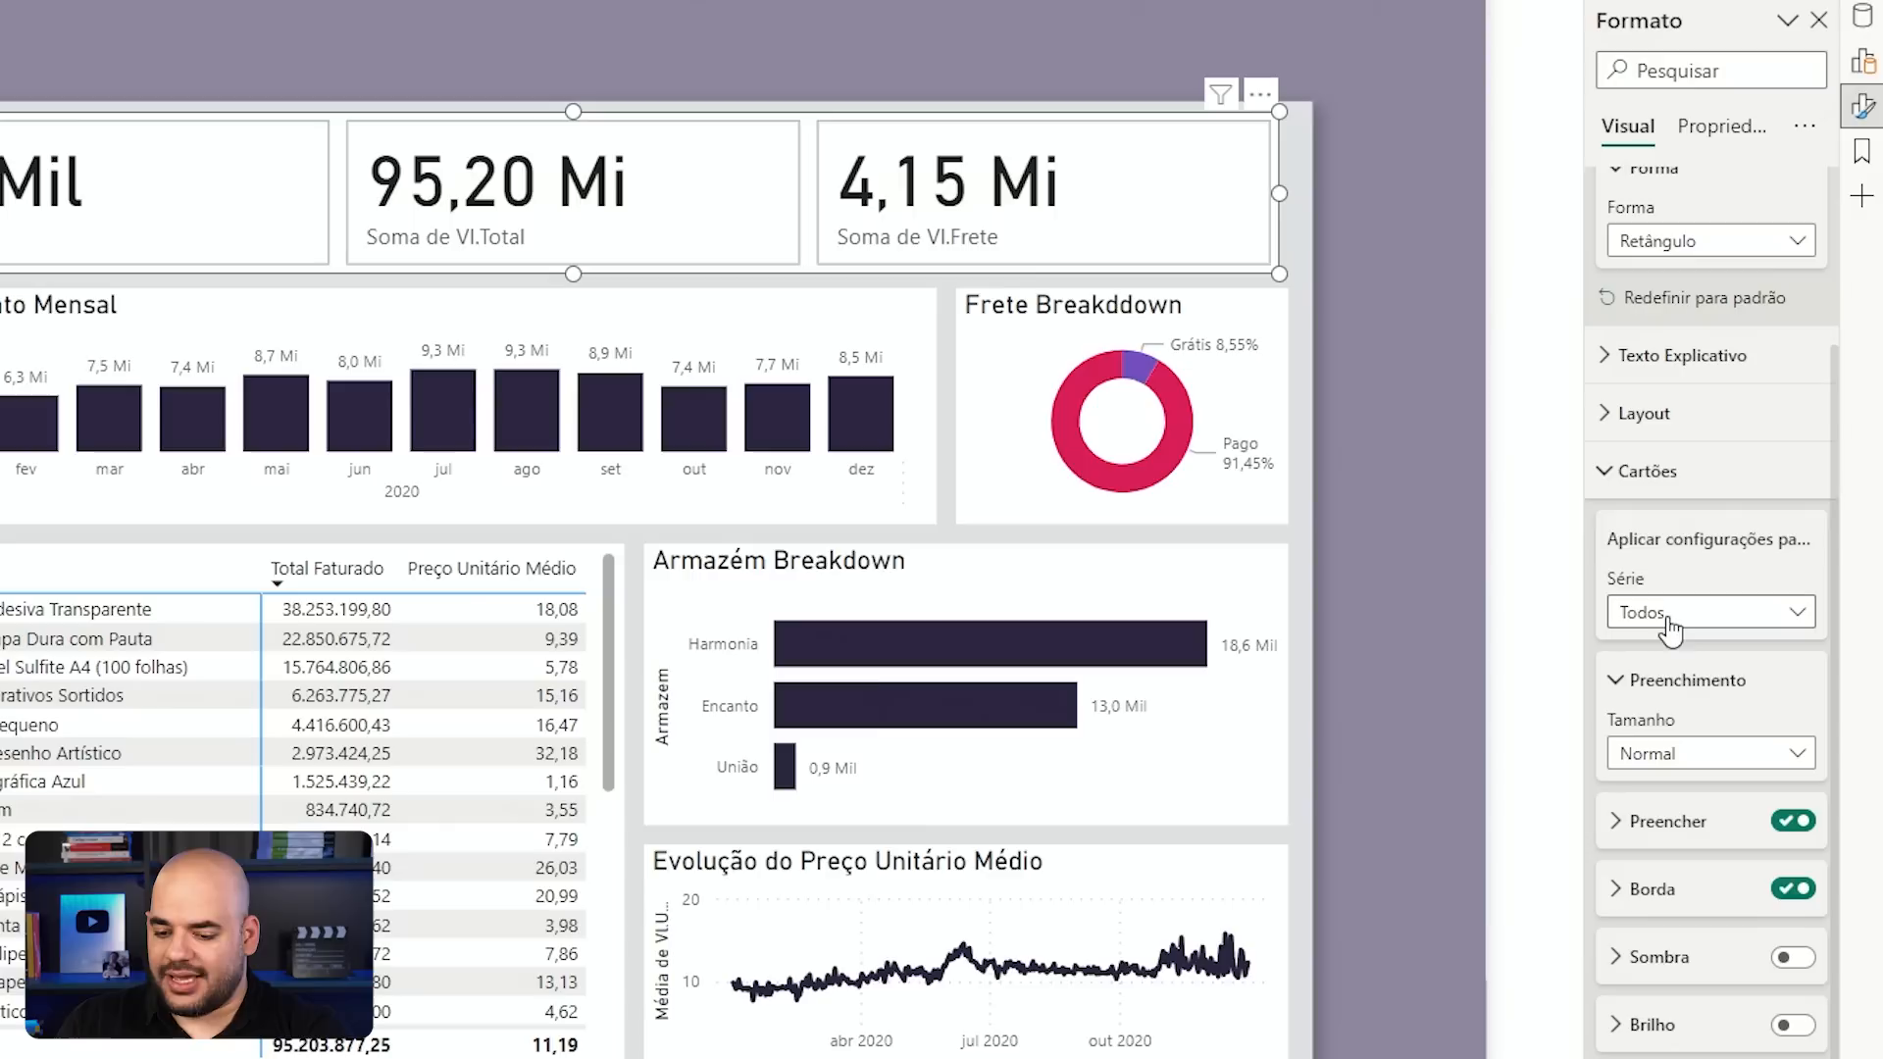
{"action": "left_click", "coordinate": [1674, 764]}
{"action": "left_click", "coordinate": [1673, 767]}
{"action": "left_click", "coordinate": [1661, 684]}
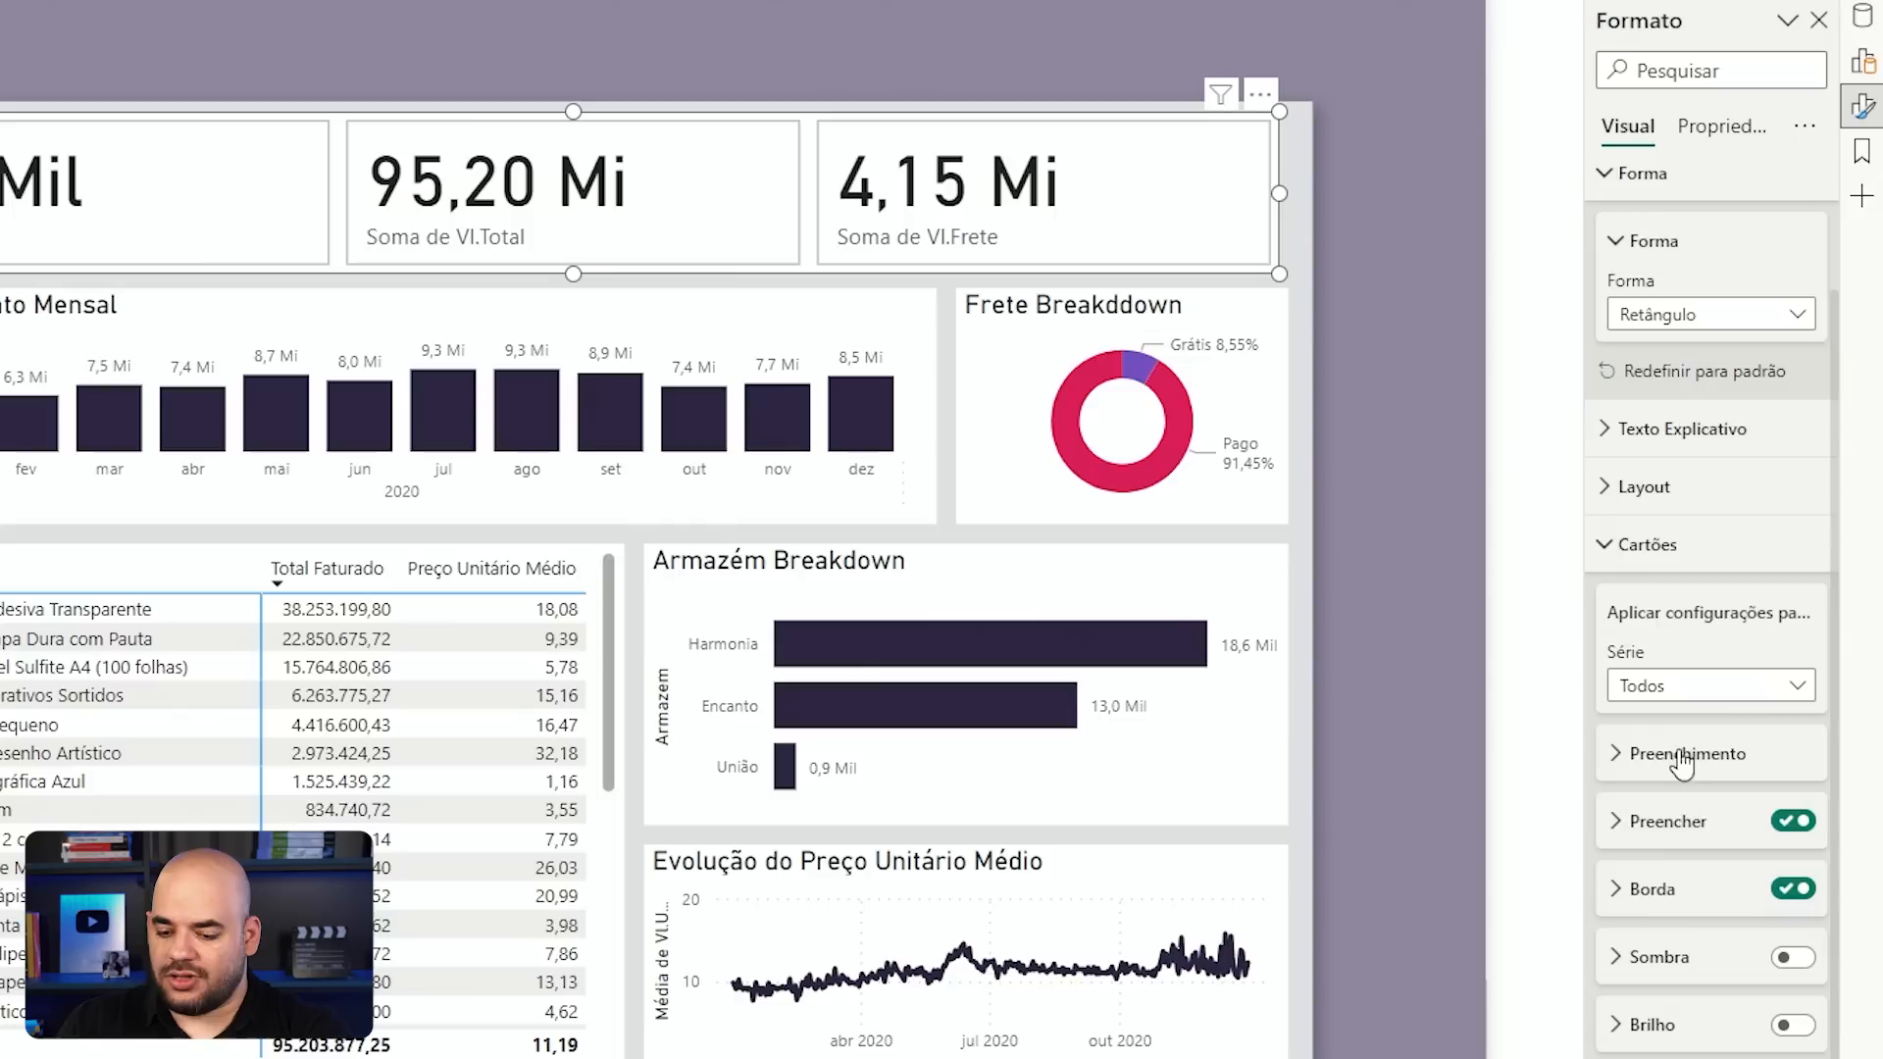
Step: Use card.png as the fill background image of all cards
{"action": "left_click", "coordinate": [1656, 843]}
{"action": "scroll", "coordinate": [1668, 856], "scroll_direction": "down", "scroll_amount": 3}
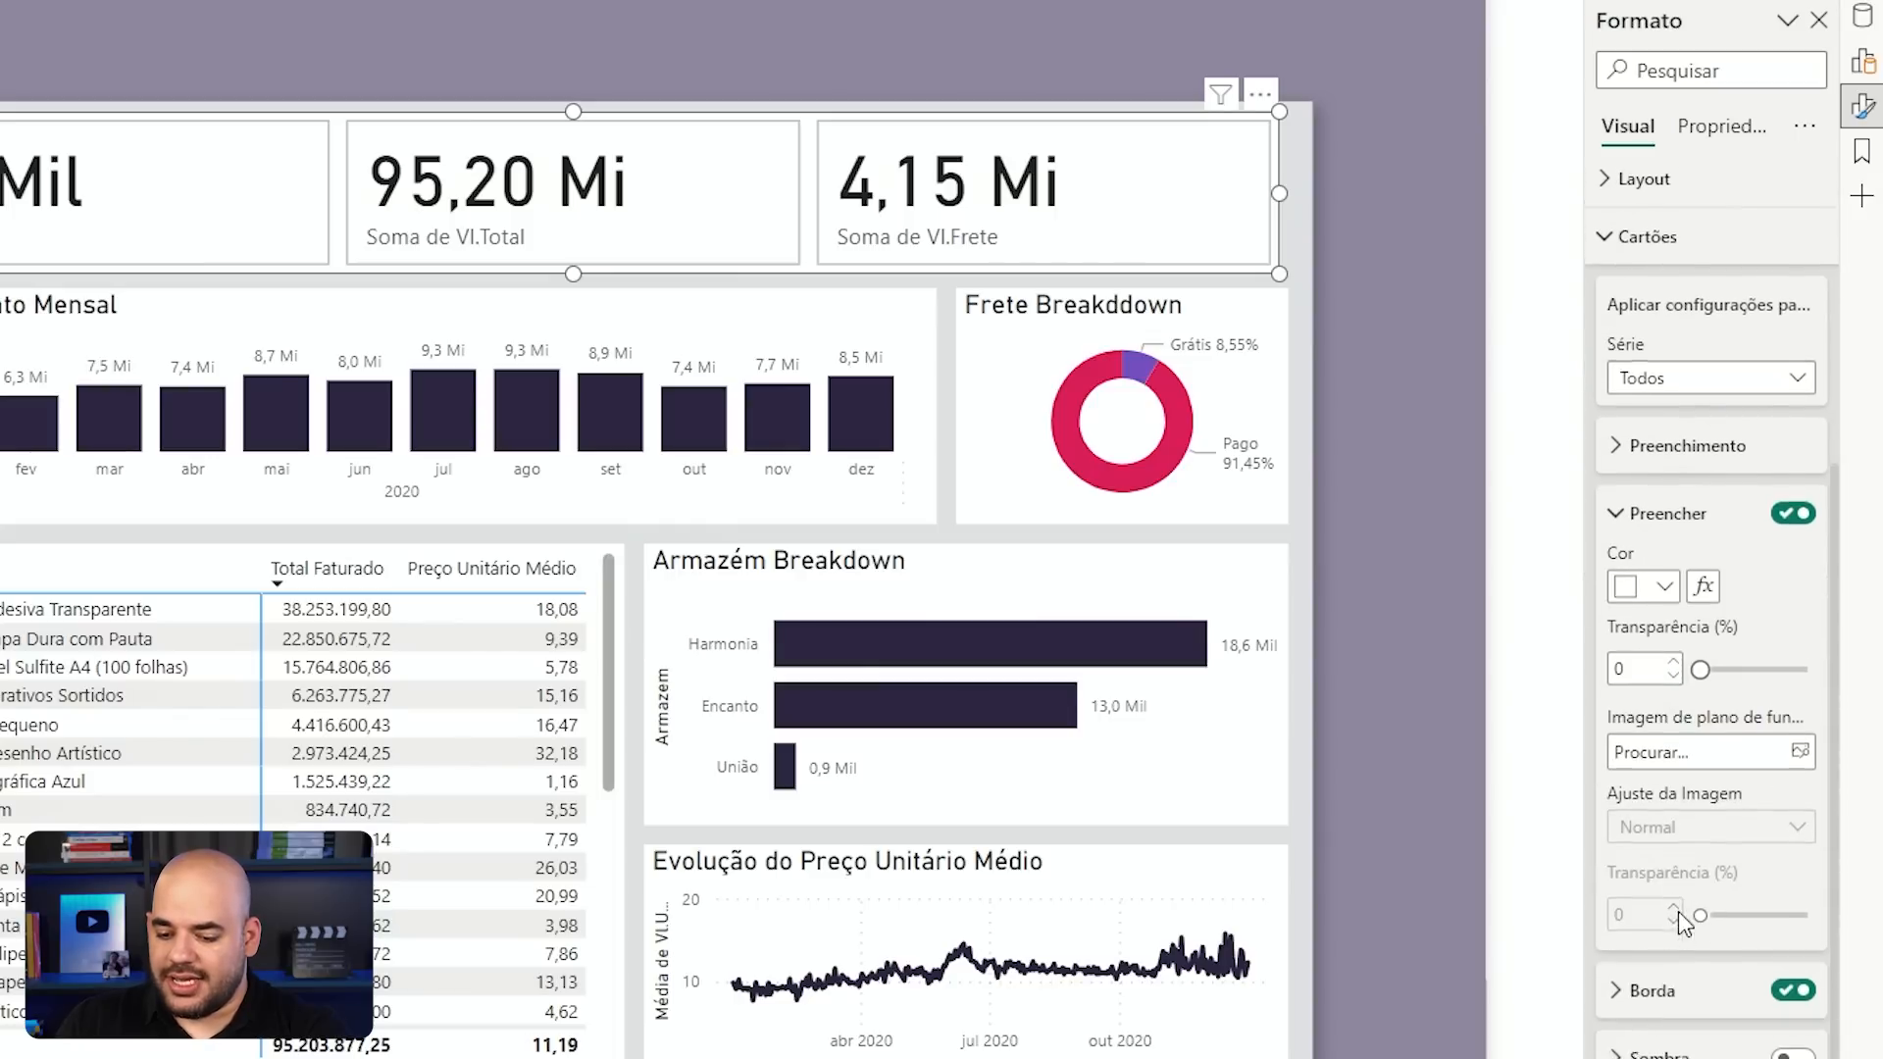
{"action": "left_click", "coordinate": [1706, 750]}
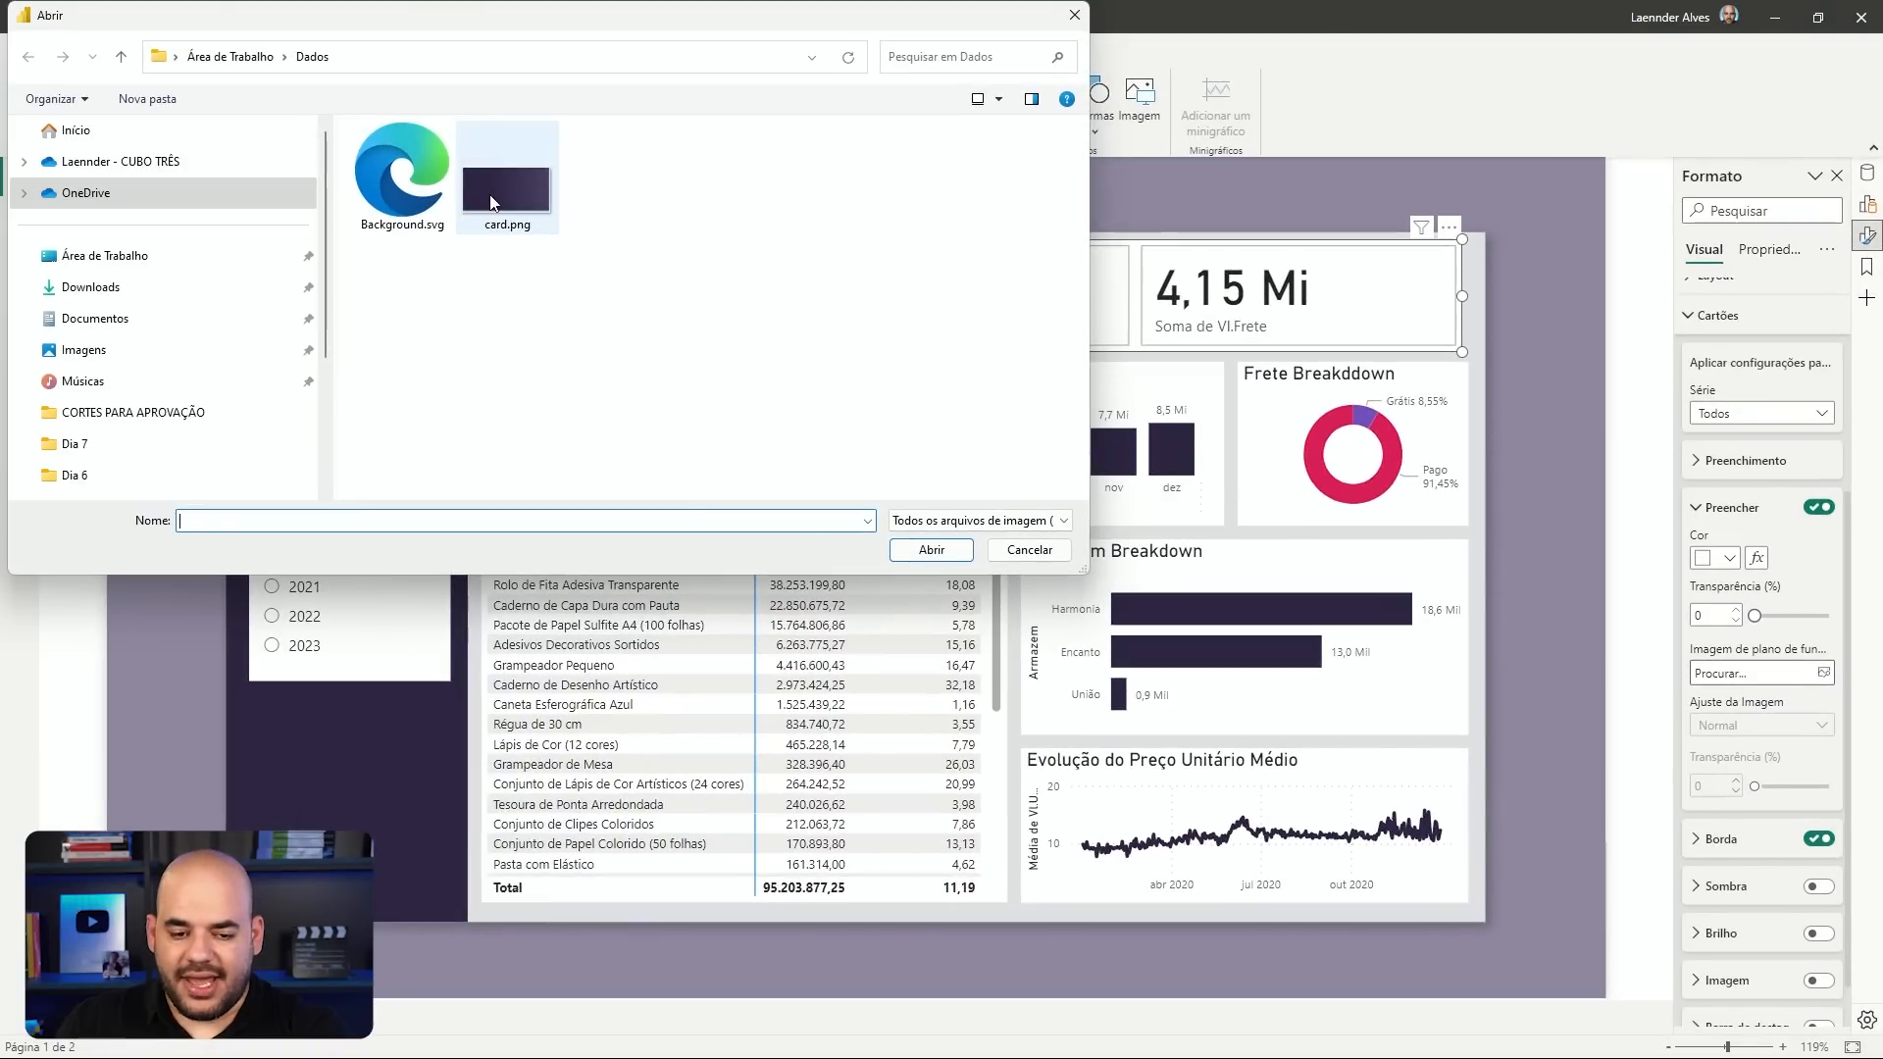
{"action": "double_click", "coordinate": [490, 196]}
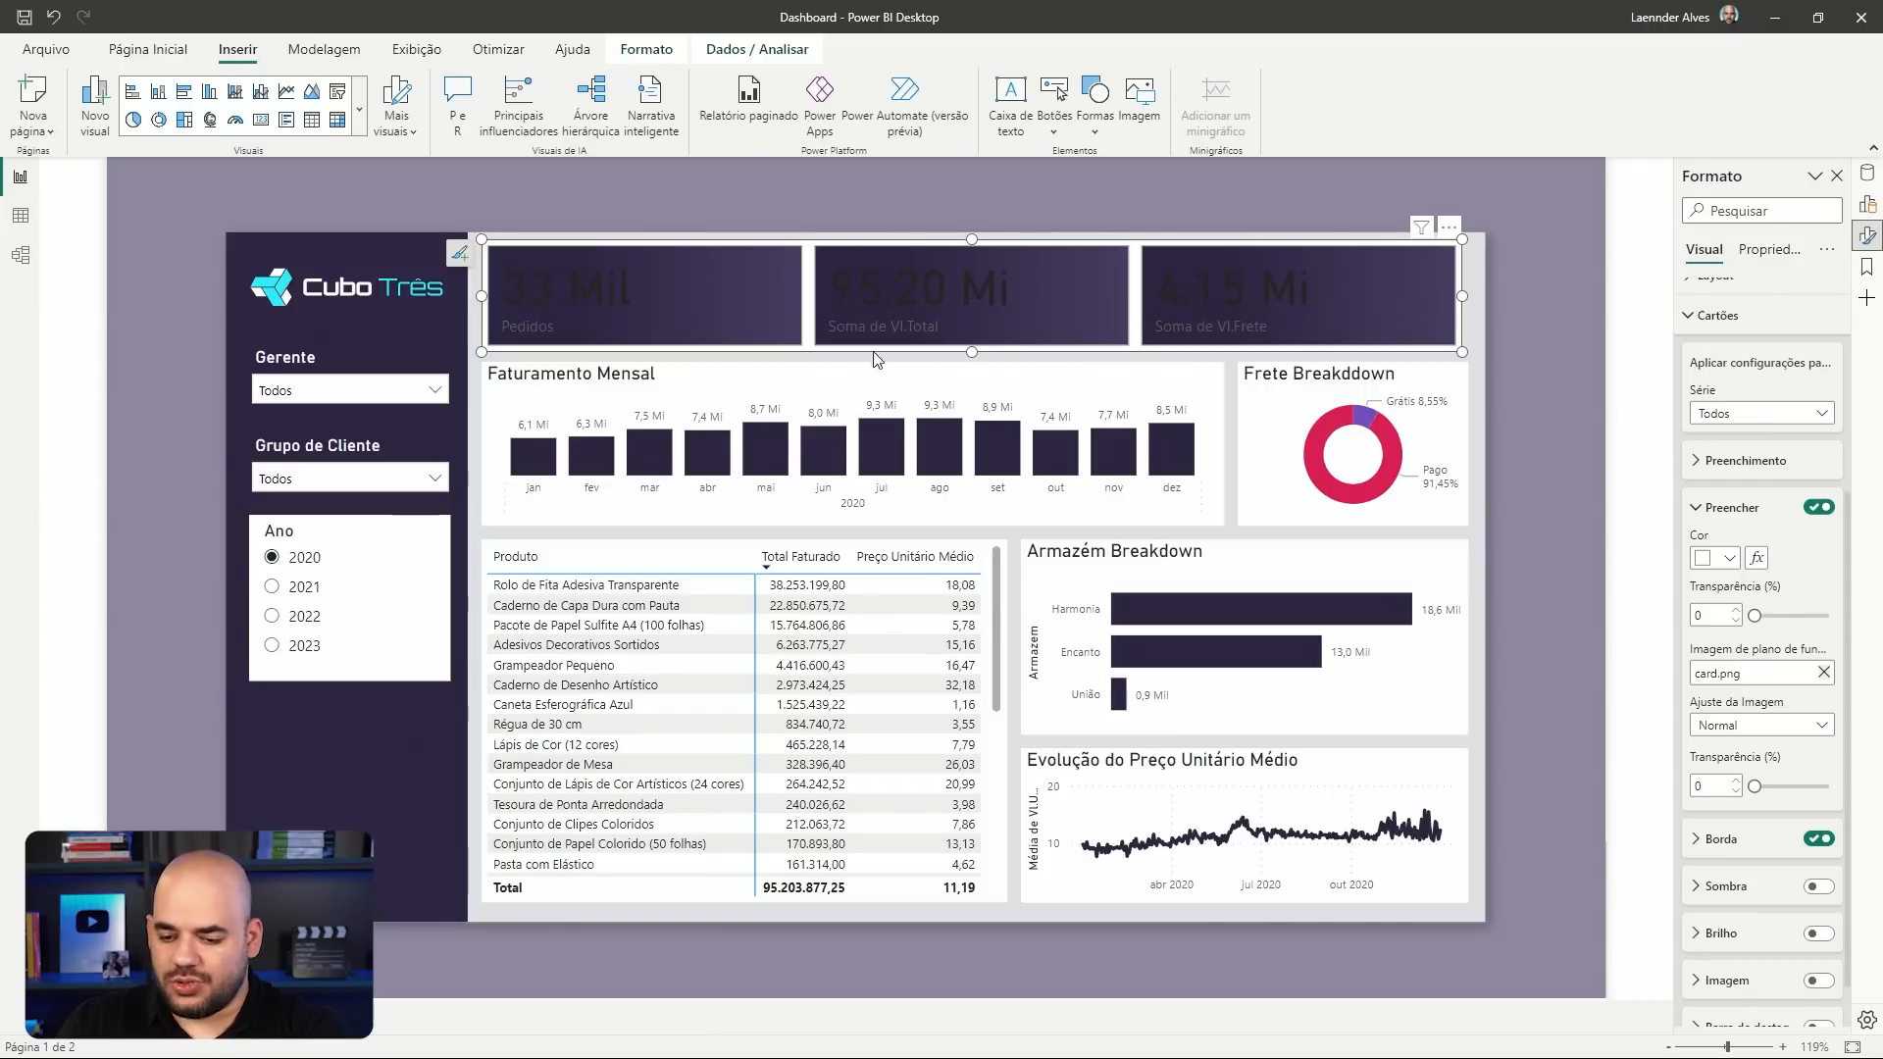
Step: Set the color of the values on all cards to white
{"action": "left_click", "coordinate": [1709, 518]}
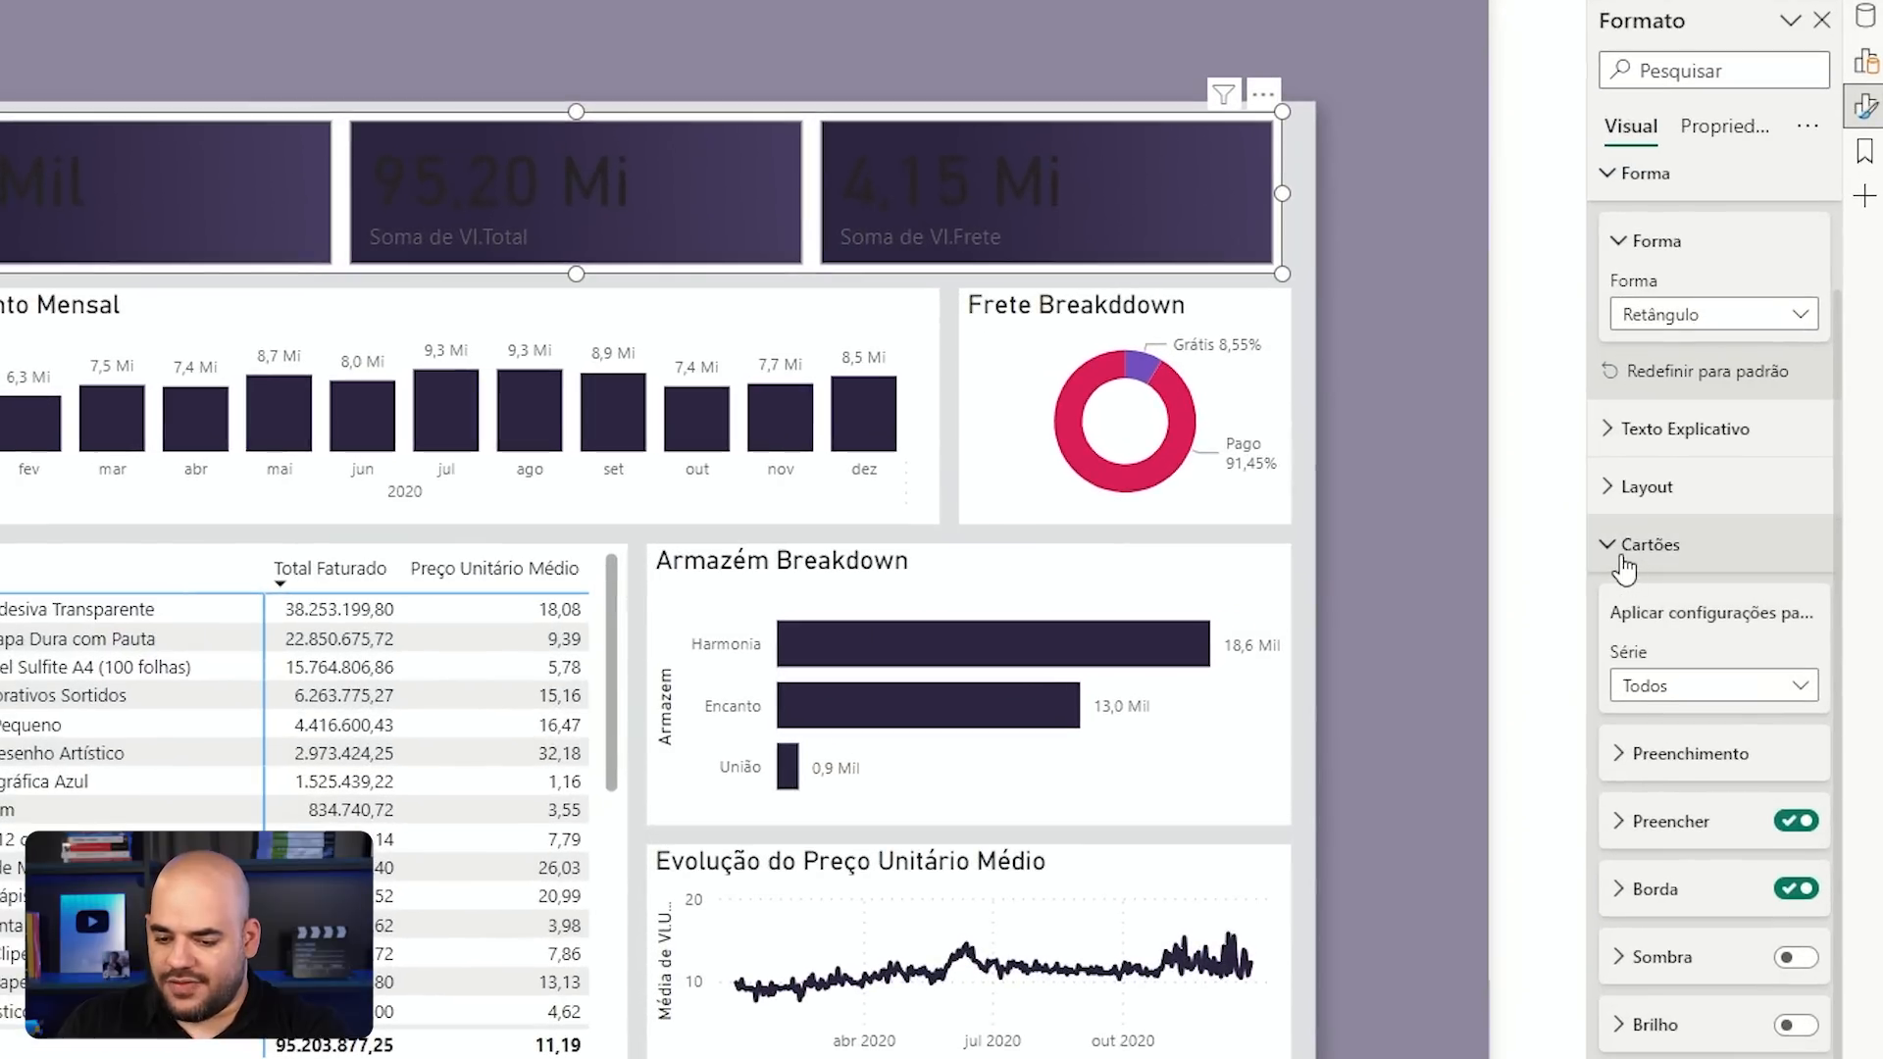
{"action": "left_click", "coordinate": [1691, 543]}
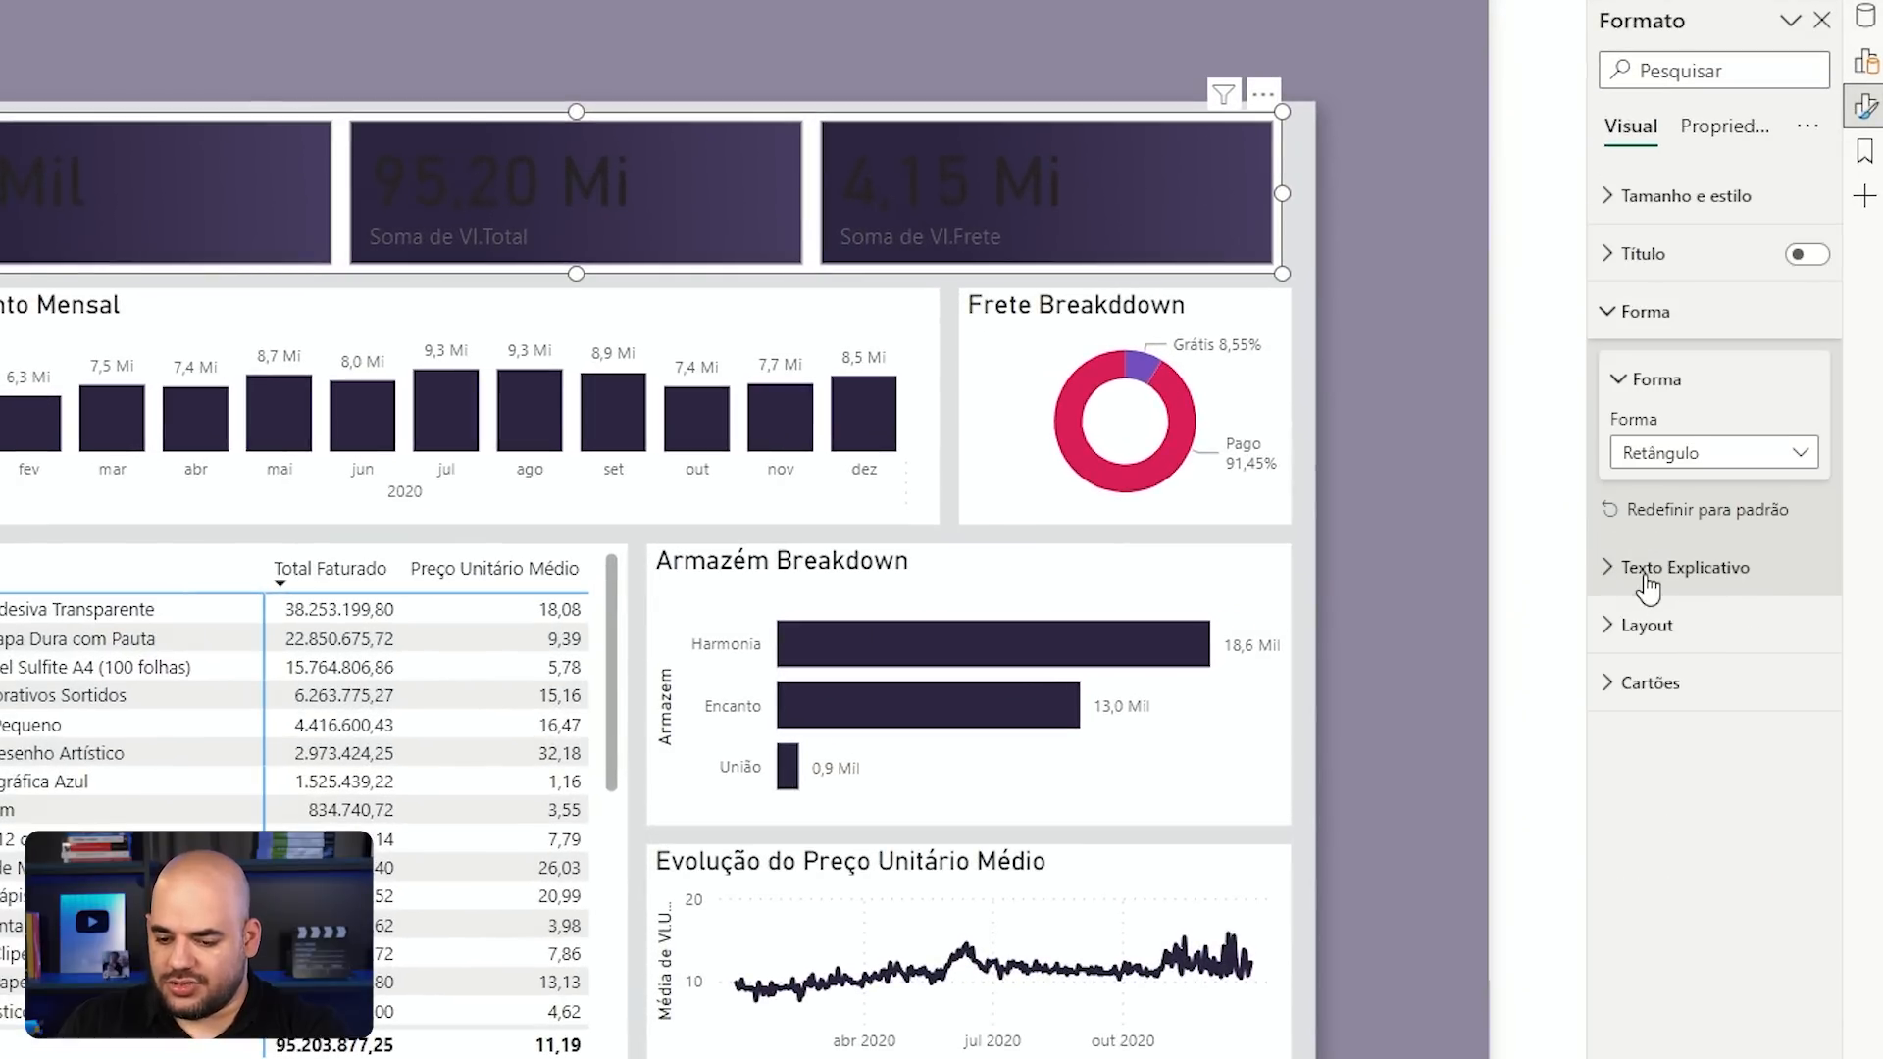
{"action": "left_click", "coordinate": [1648, 571]}
{"action": "left_click", "coordinate": [1680, 776]}
{"action": "scroll", "coordinate": [1670, 836], "scroll_direction": "down", "scroll_amount": 1}
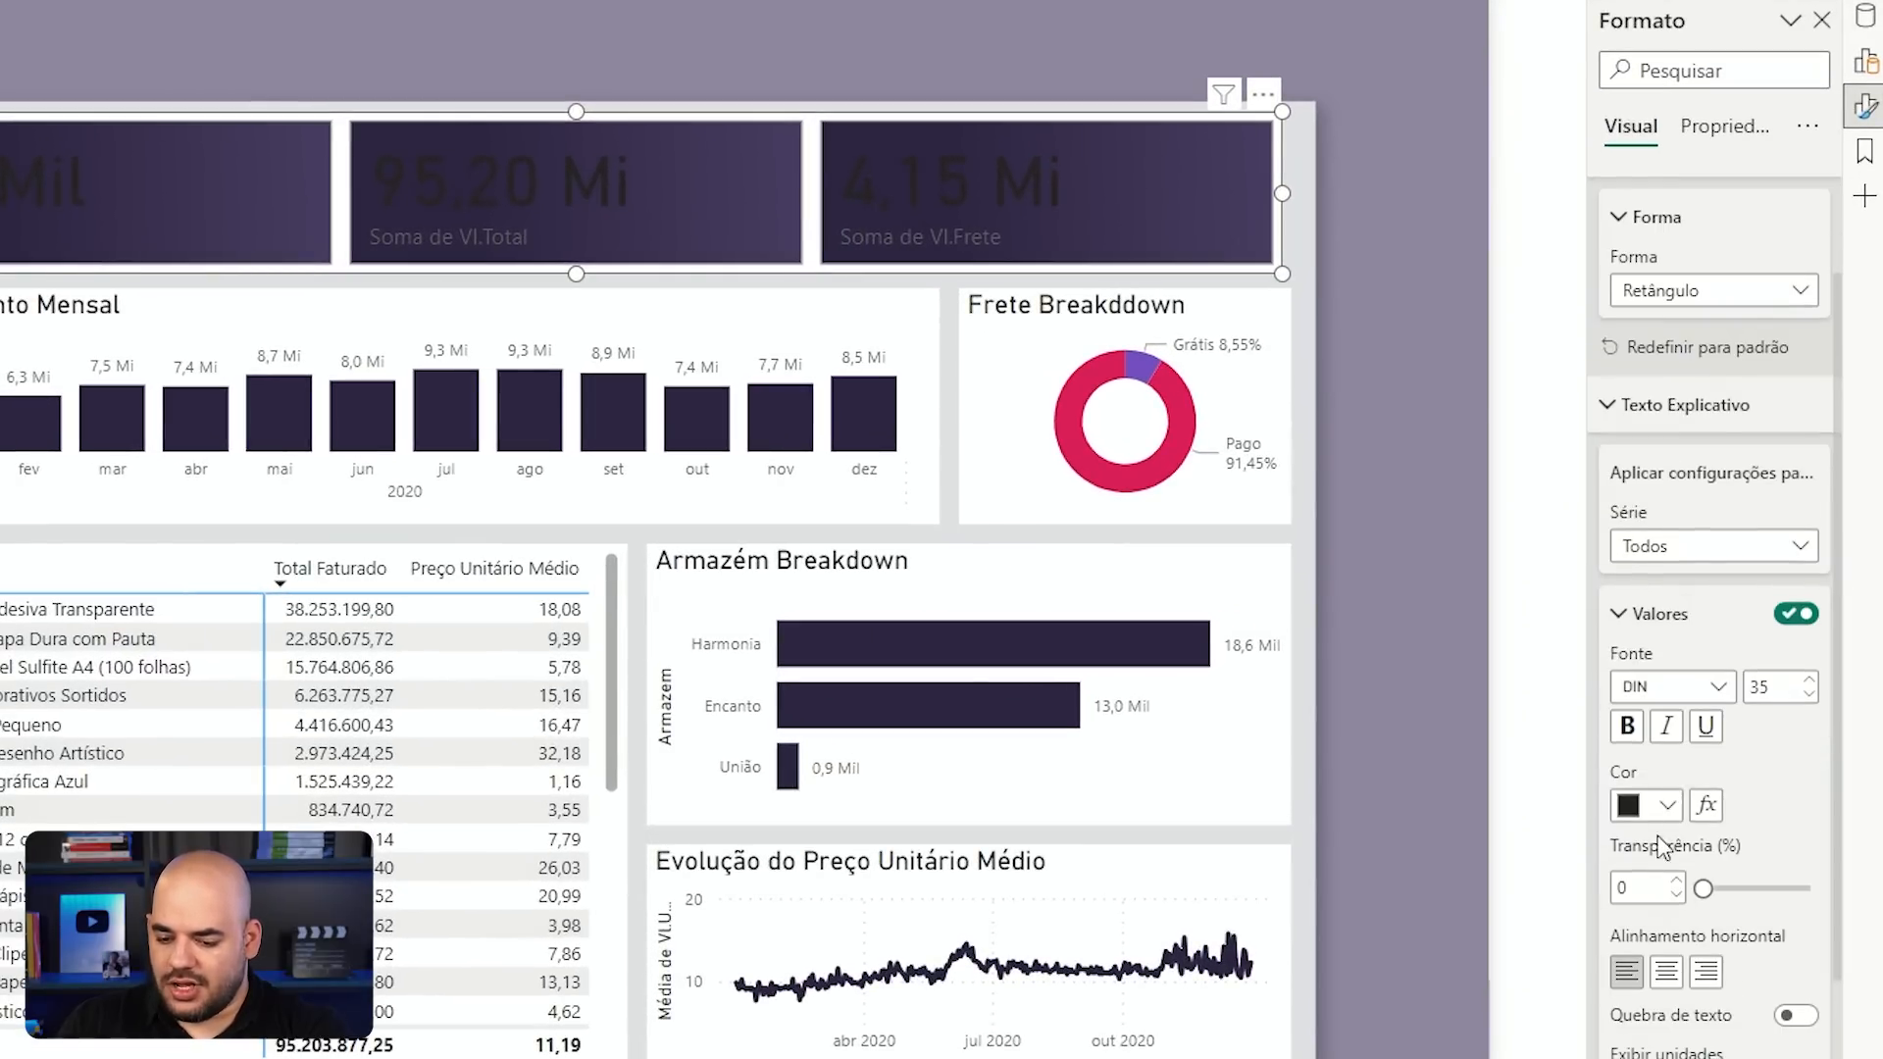
{"action": "left_click", "coordinate": [1658, 808]}
{"action": "left_click", "coordinate": [1462, 358]}
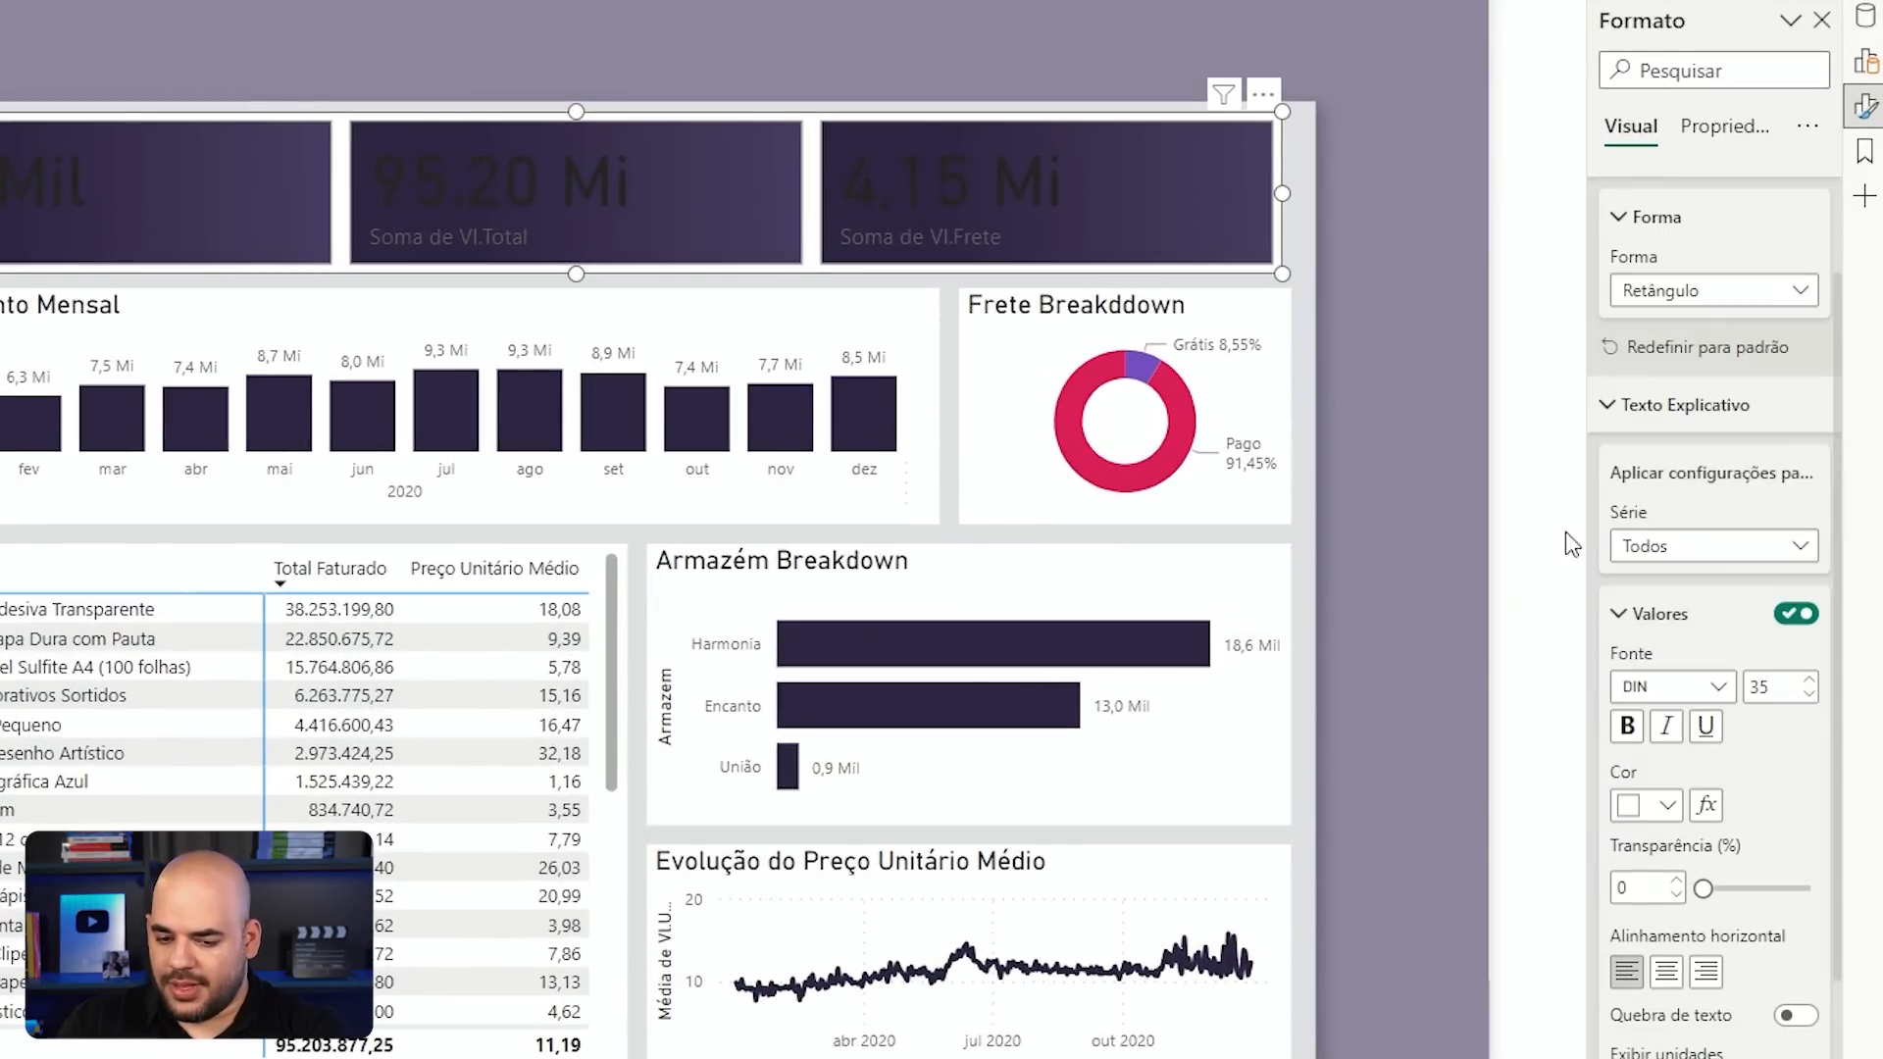
Step: Set the color of the labels on all cards to light gray and deselect the card visual
{"action": "left_click", "coordinate": [1648, 616]}
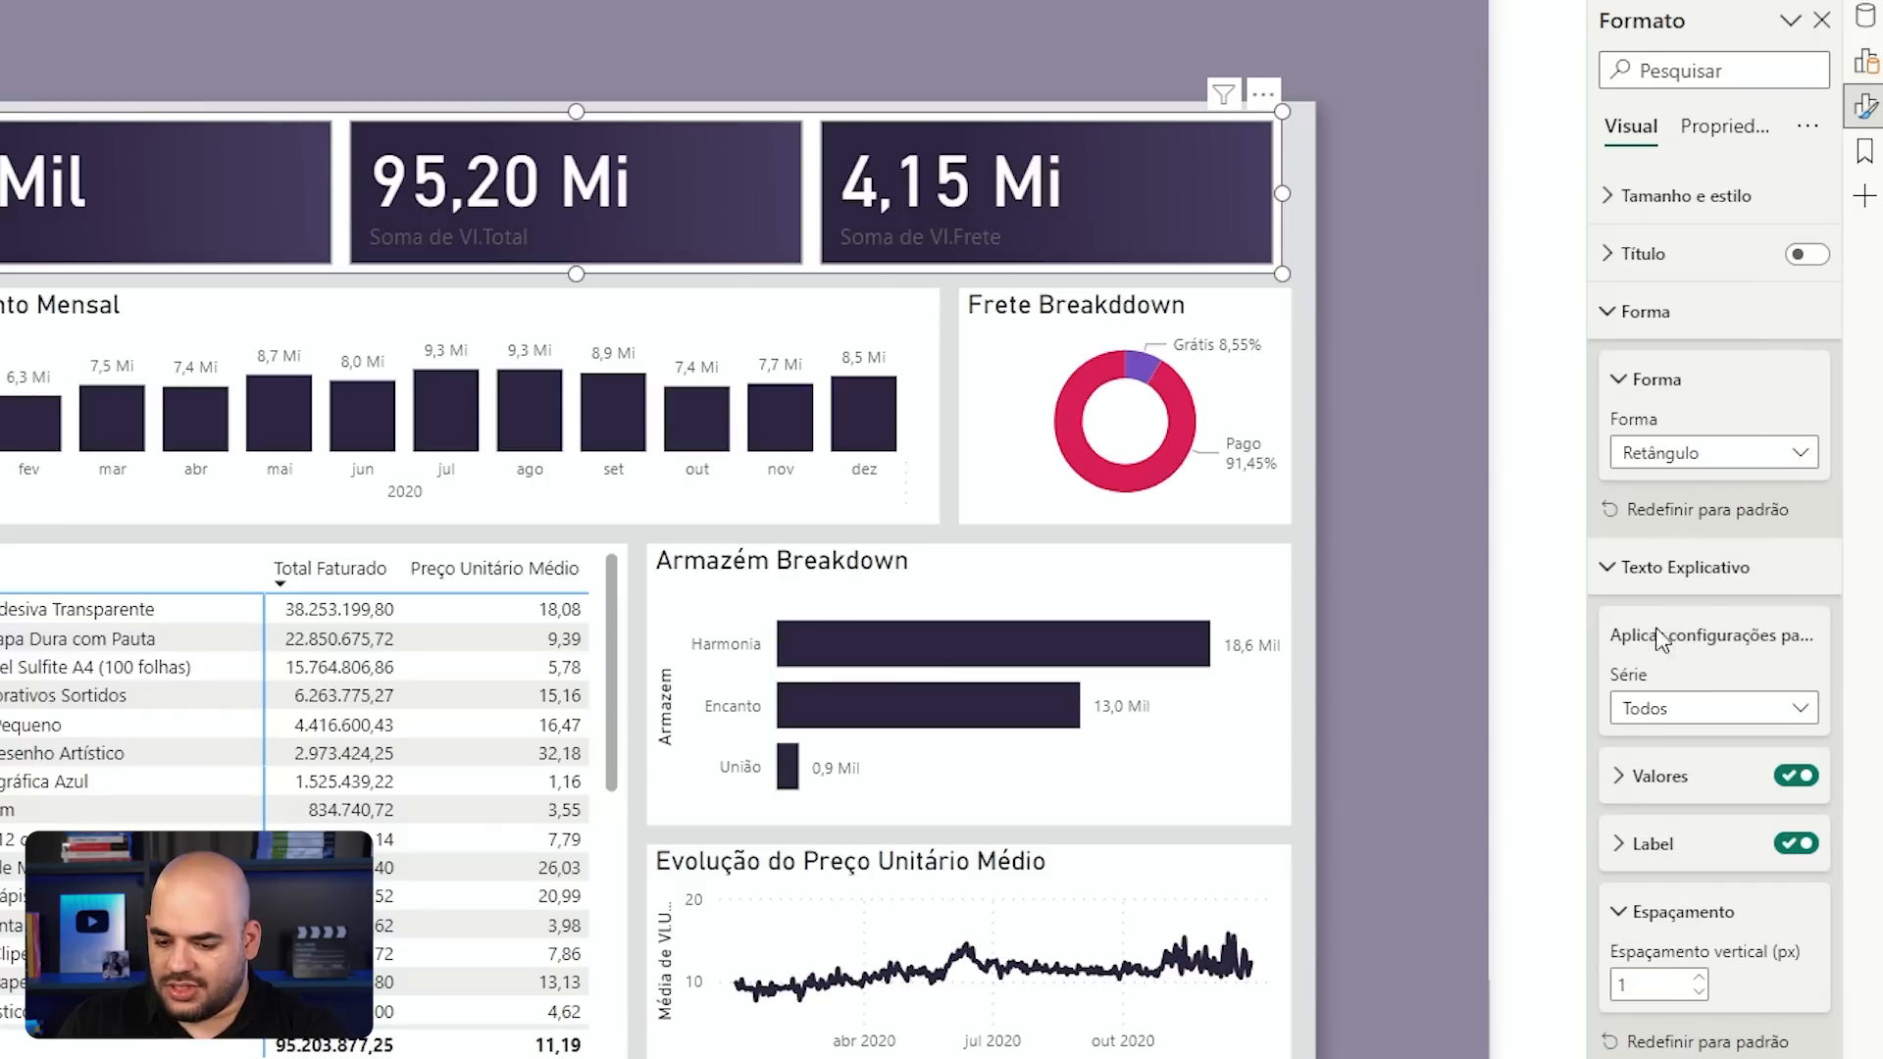
{"action": "left_click", "coordinate": [1685, 858]}
{"action": "scroll", "coordinate": [1685, 857], "scroll_direction": "down", "scroll_amount": 3}
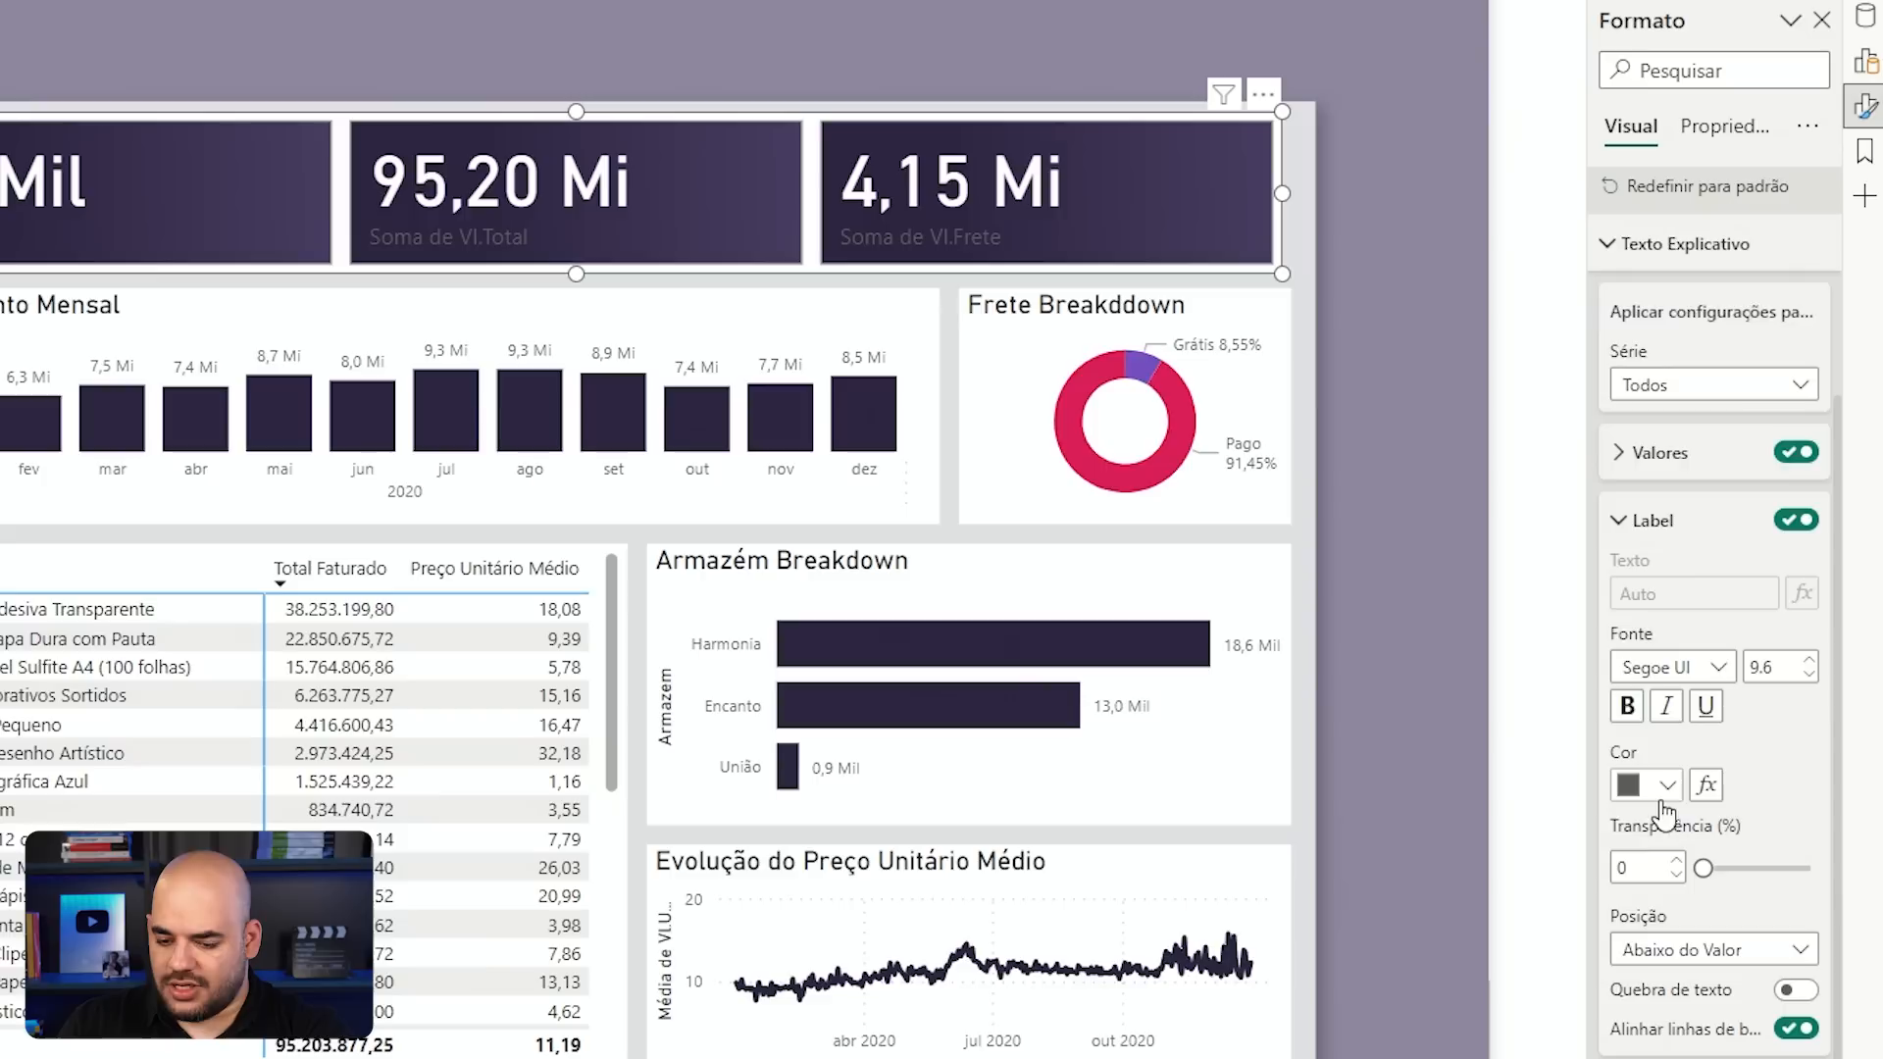
{"action": "left_click", "coordinate": [1666, 787]}
{"action": "left_click", "coordinate": [1461, 404]}
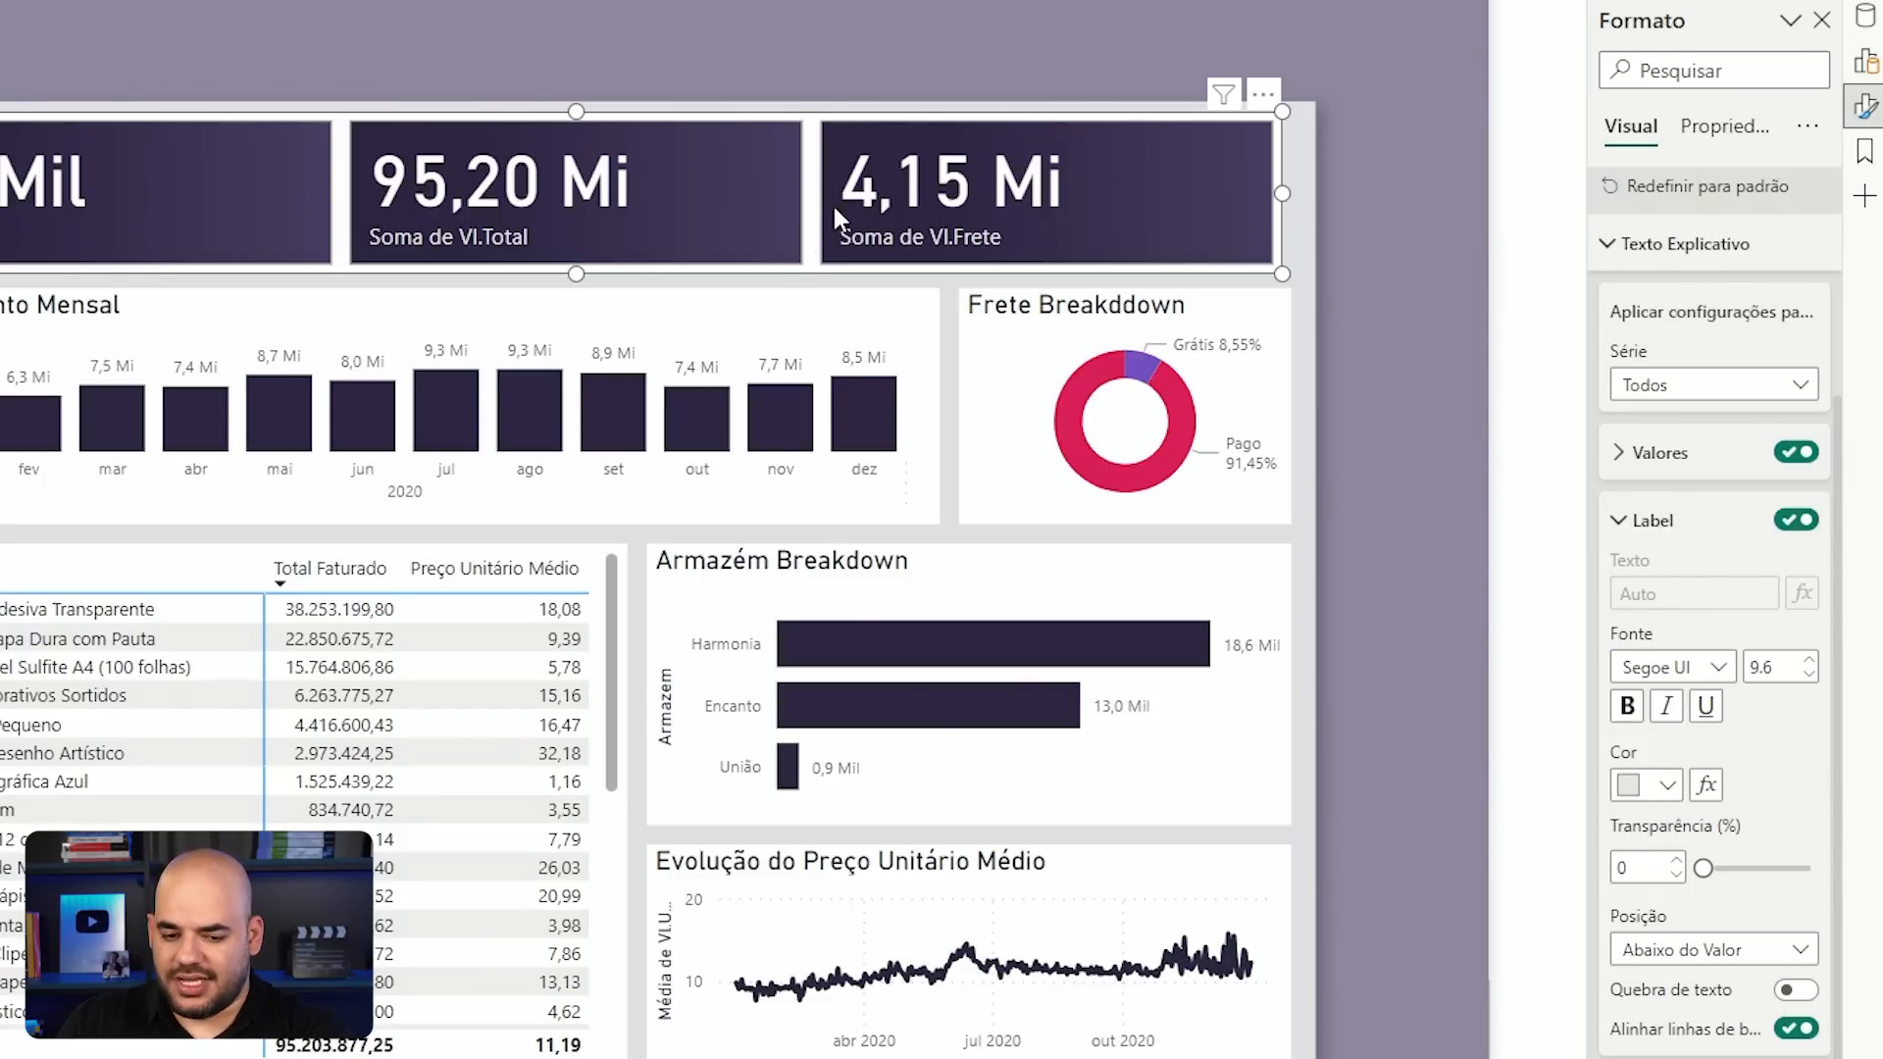
{"action": "left_click", "coordinate": [820, 45]}
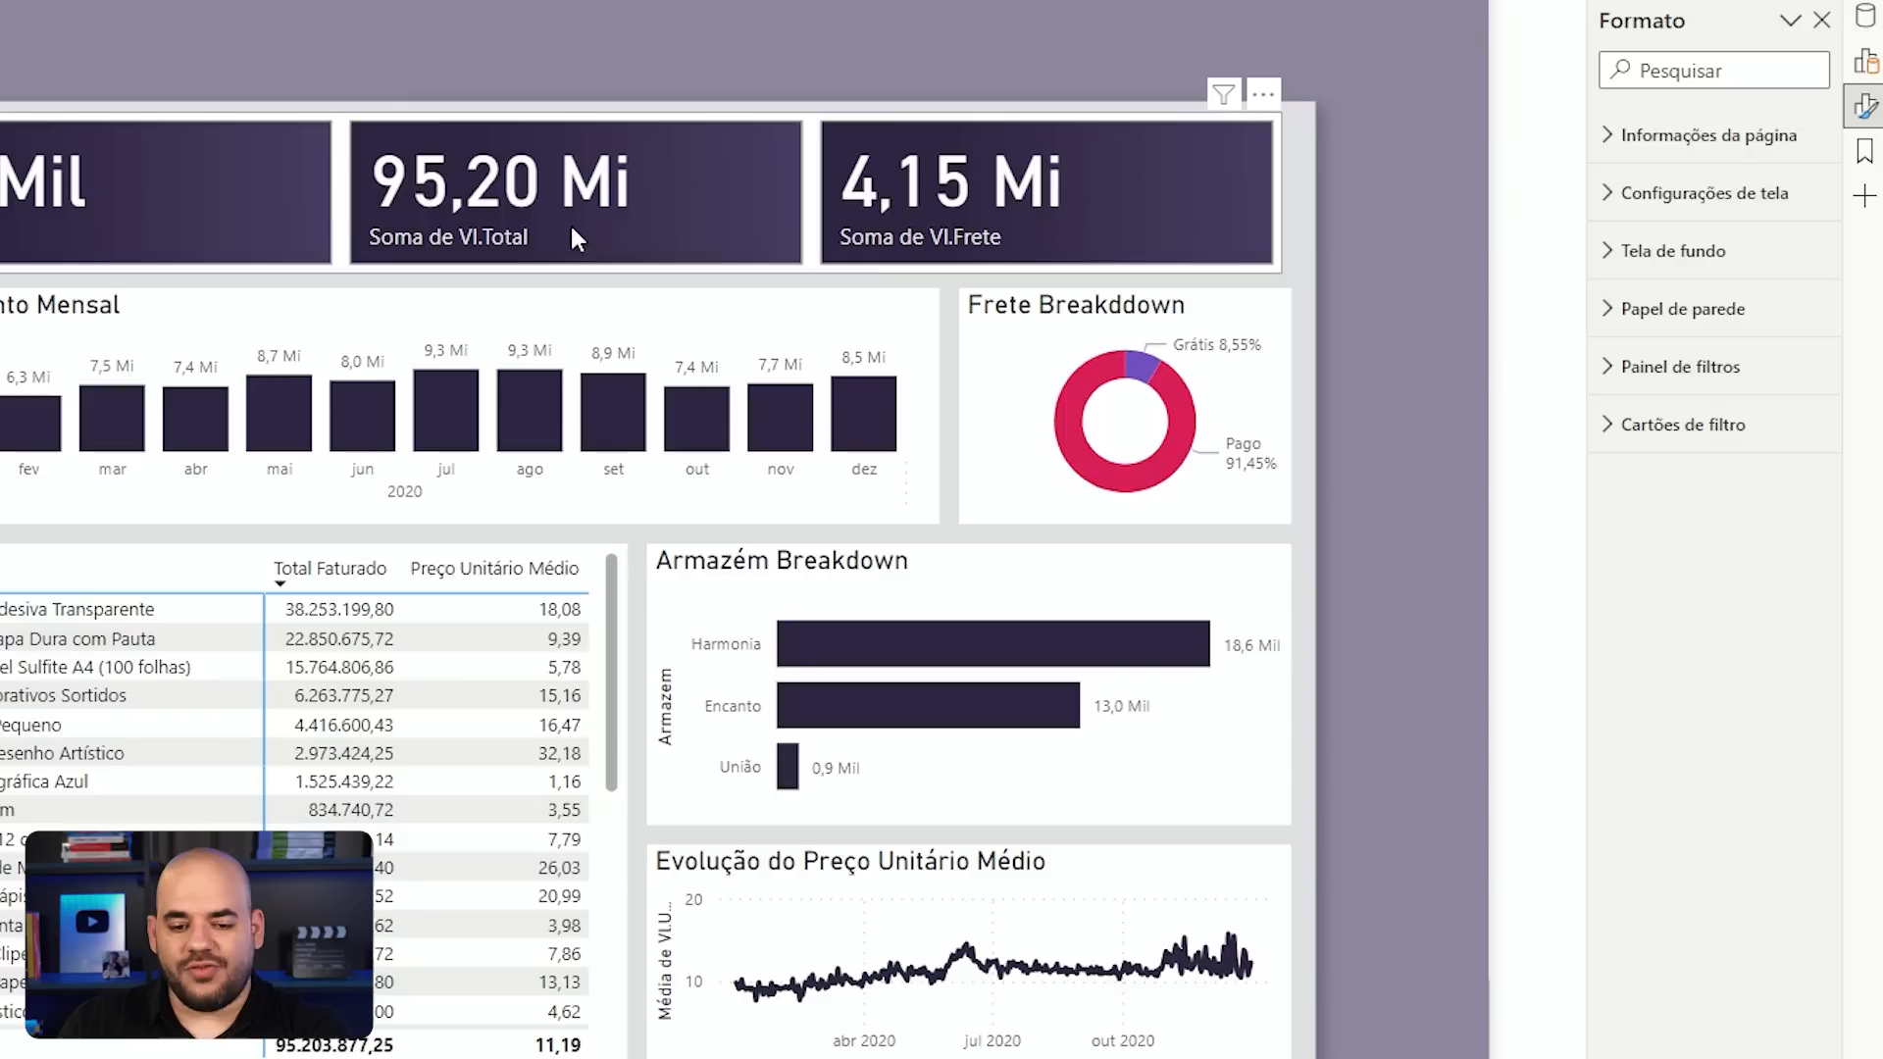
Step: Review the card visual's size, position and padding settings and turn off its Tela de fundo
{"action": "left_click", "coordinate": [351, 191]}
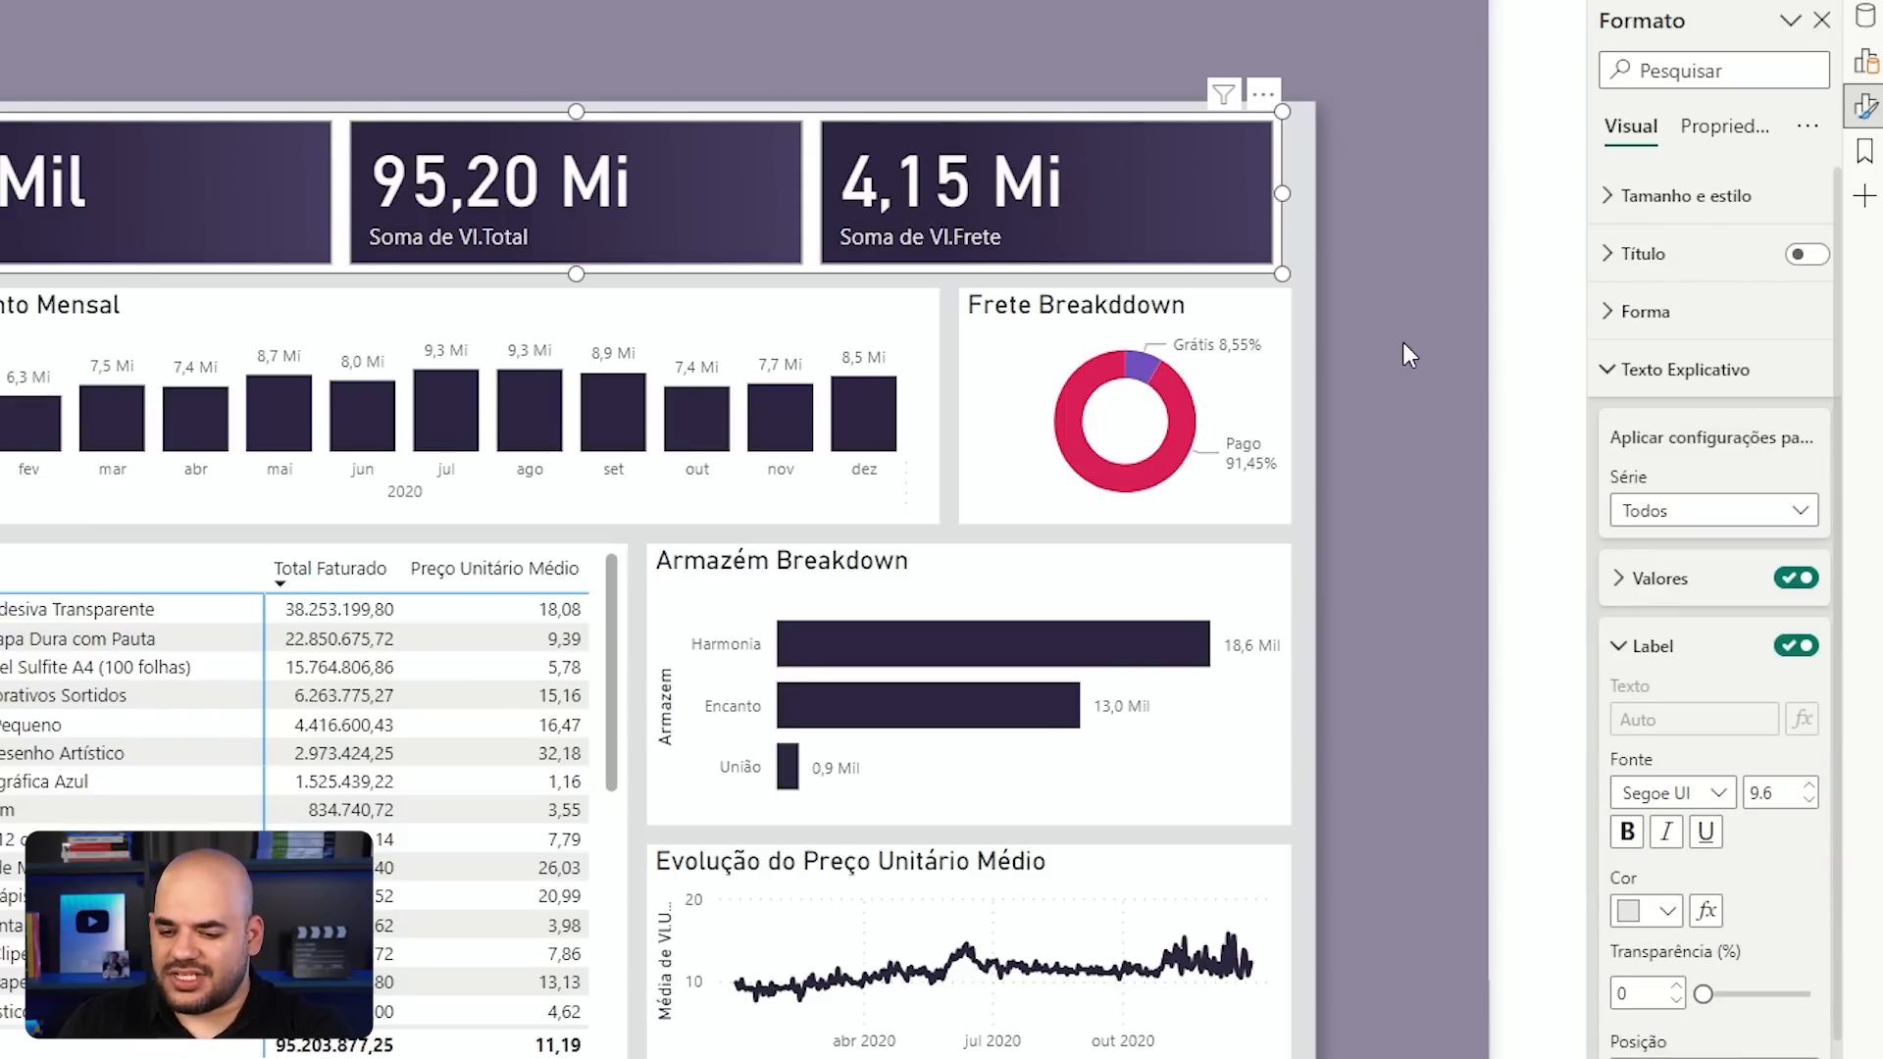
{"action": "left_click", "coordinate": [1616, 206]}
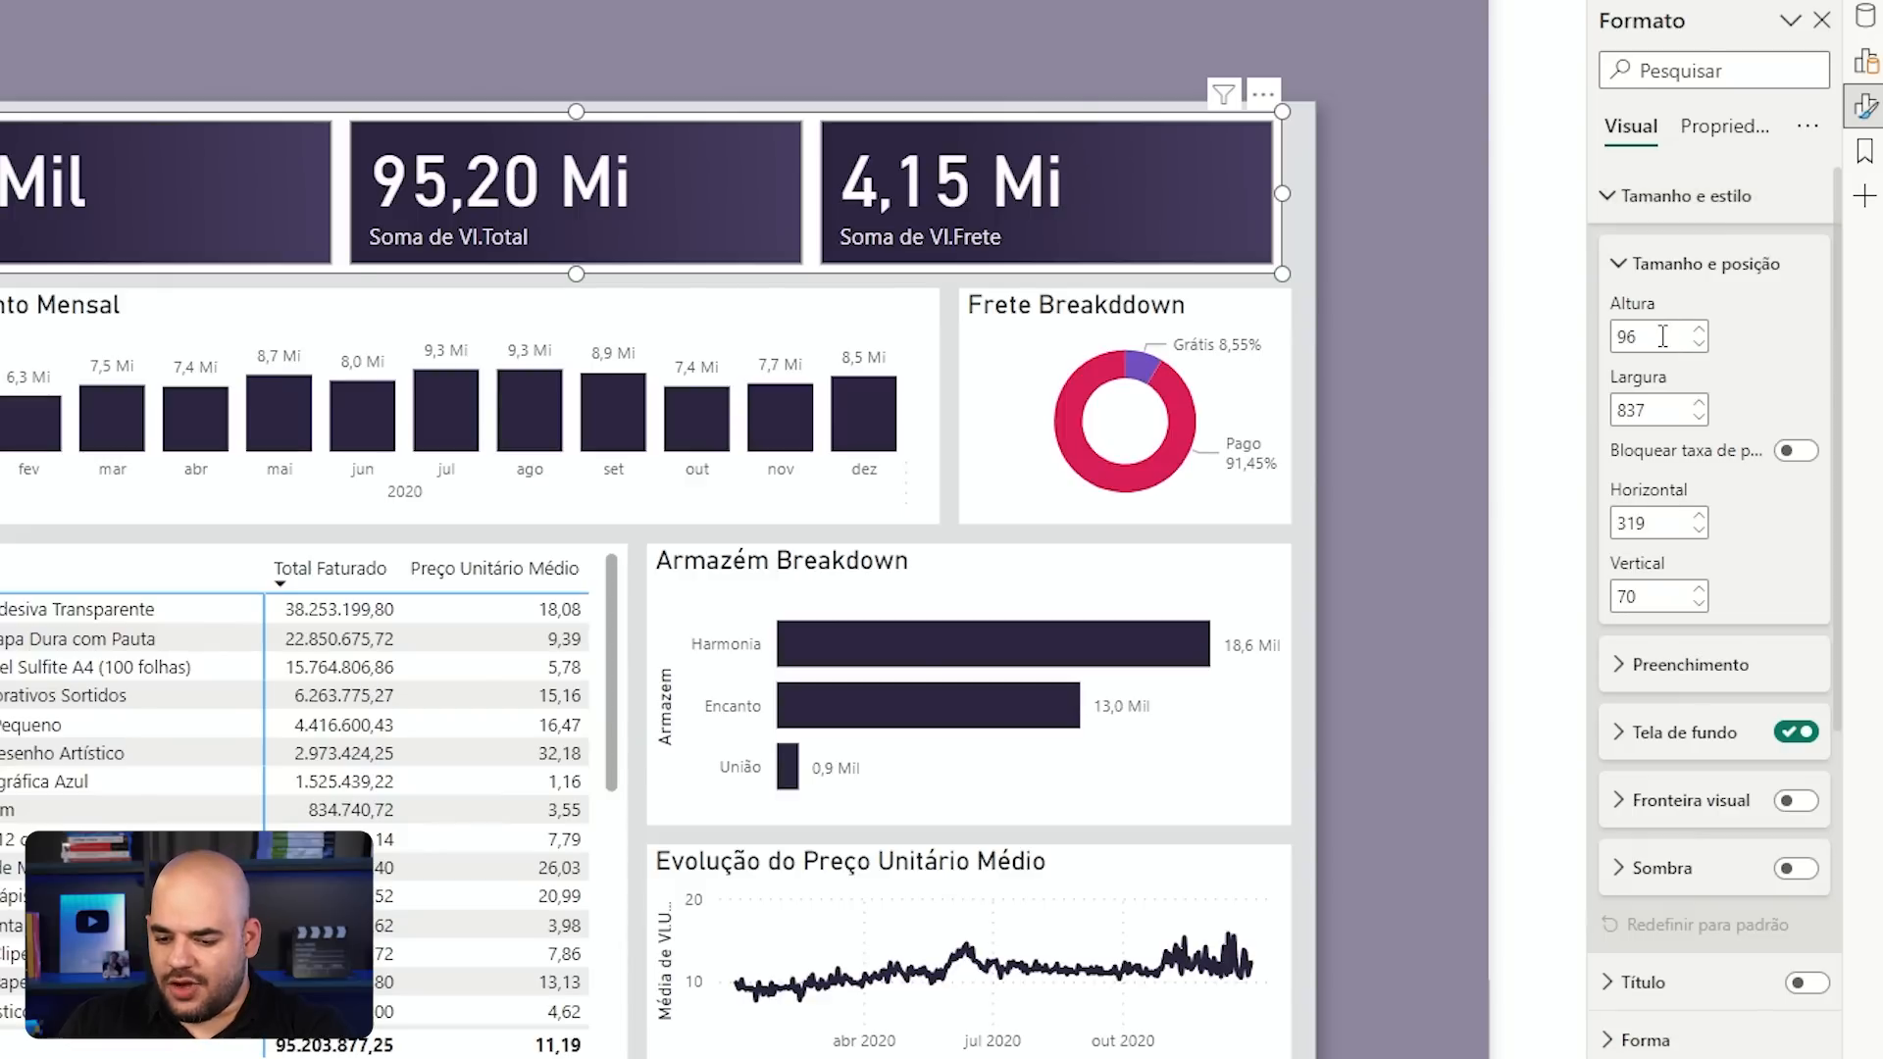
{"action": "left_click", "coordinate": [1694, 667]}
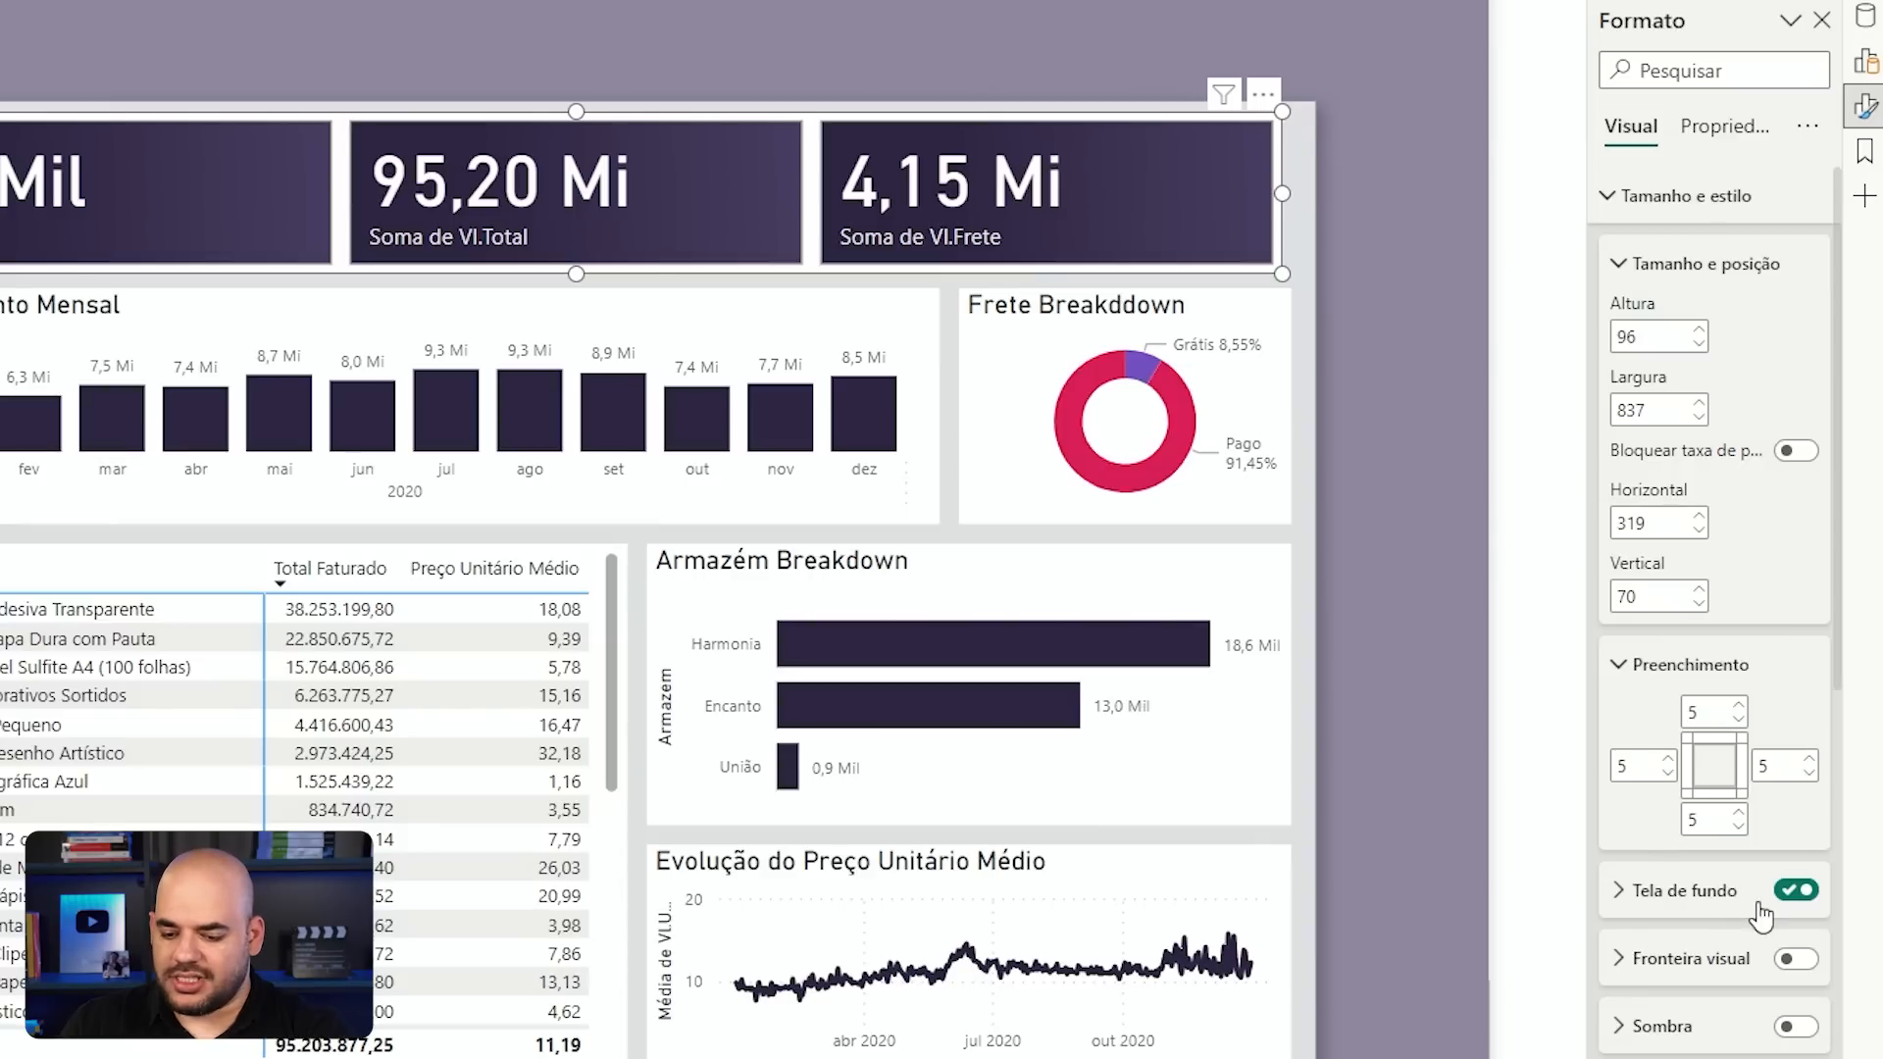
{"action": "left_click", "coordinate": [1795, 890]}
{"action": "left_click", "coordinate": [1795, 892]}
{"action": "left_click", "coordinate": [1795, 893]}
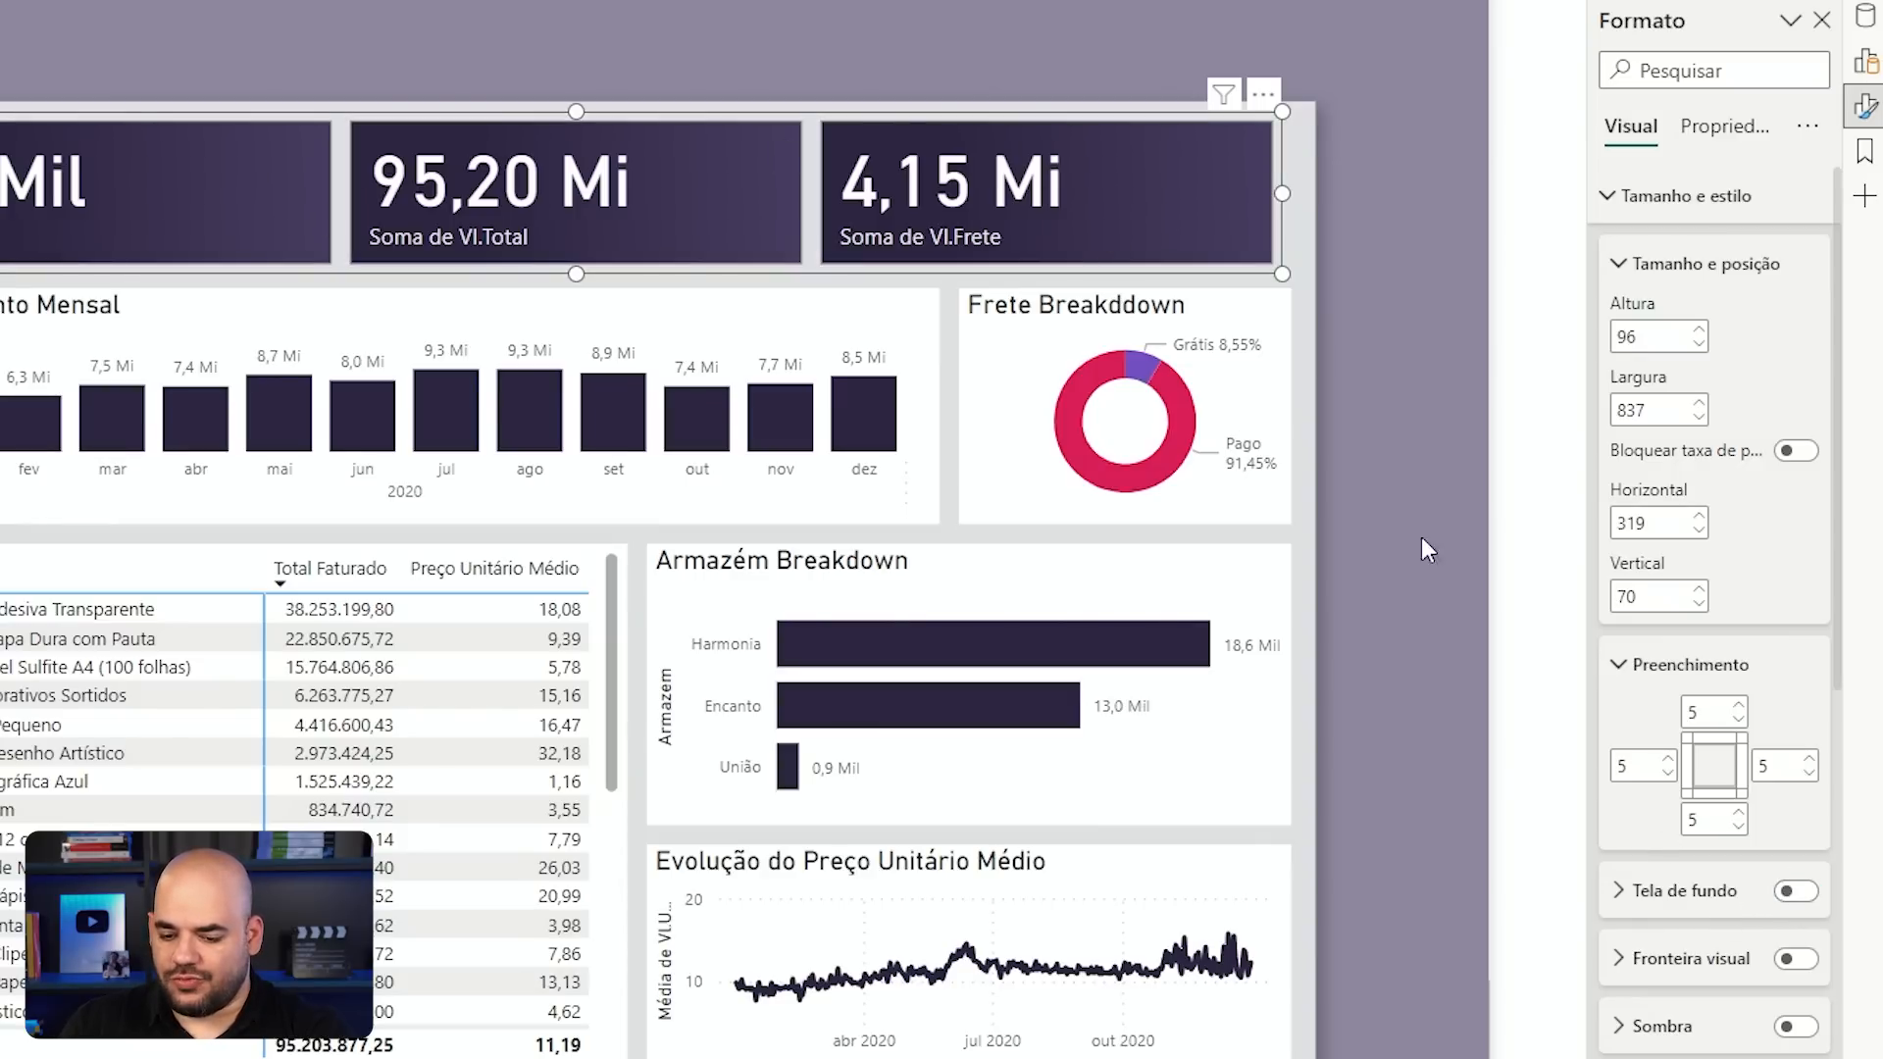
Step: Turn the card visual's Tela de fundo back on and color it light purple
{"action": "left_click", "coordinate": [1795, 890]}
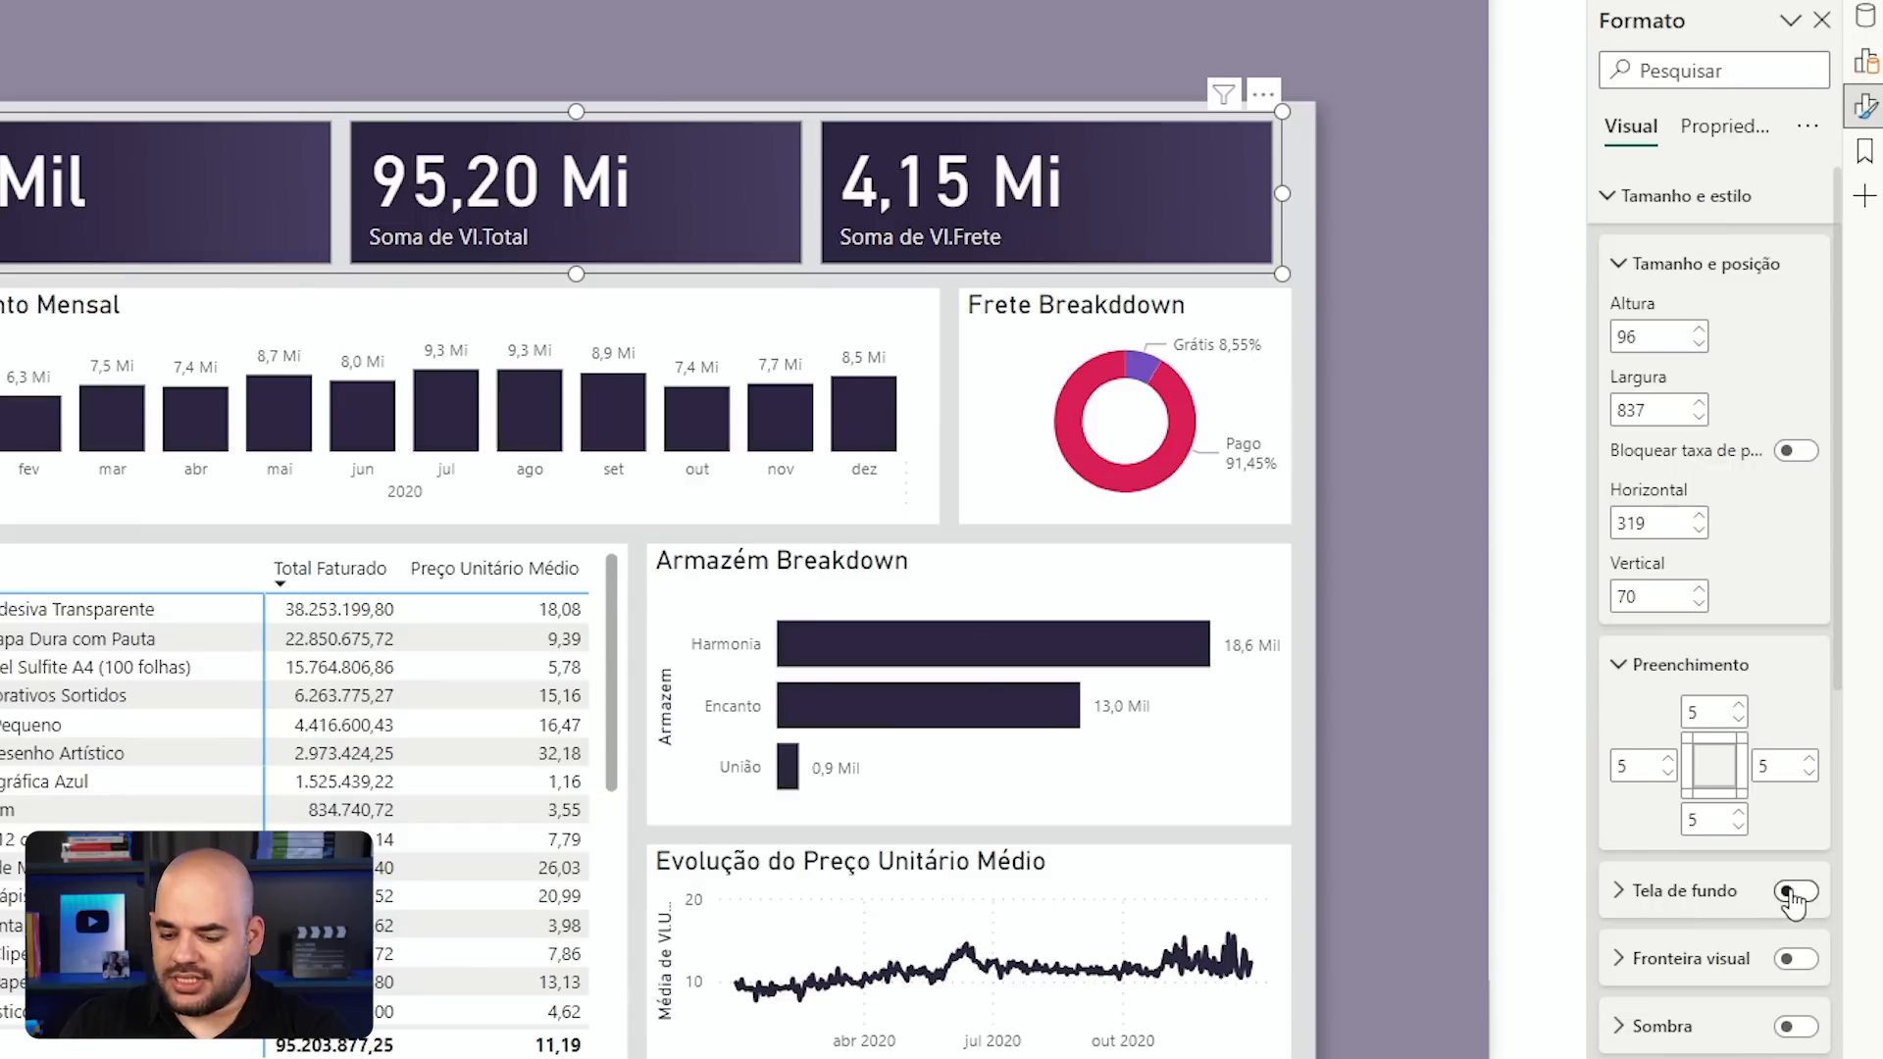
{"action": "left_click", "coordinate": [1673, 895]}
{"action": "left_click", "coordinate": [1657, 965]}
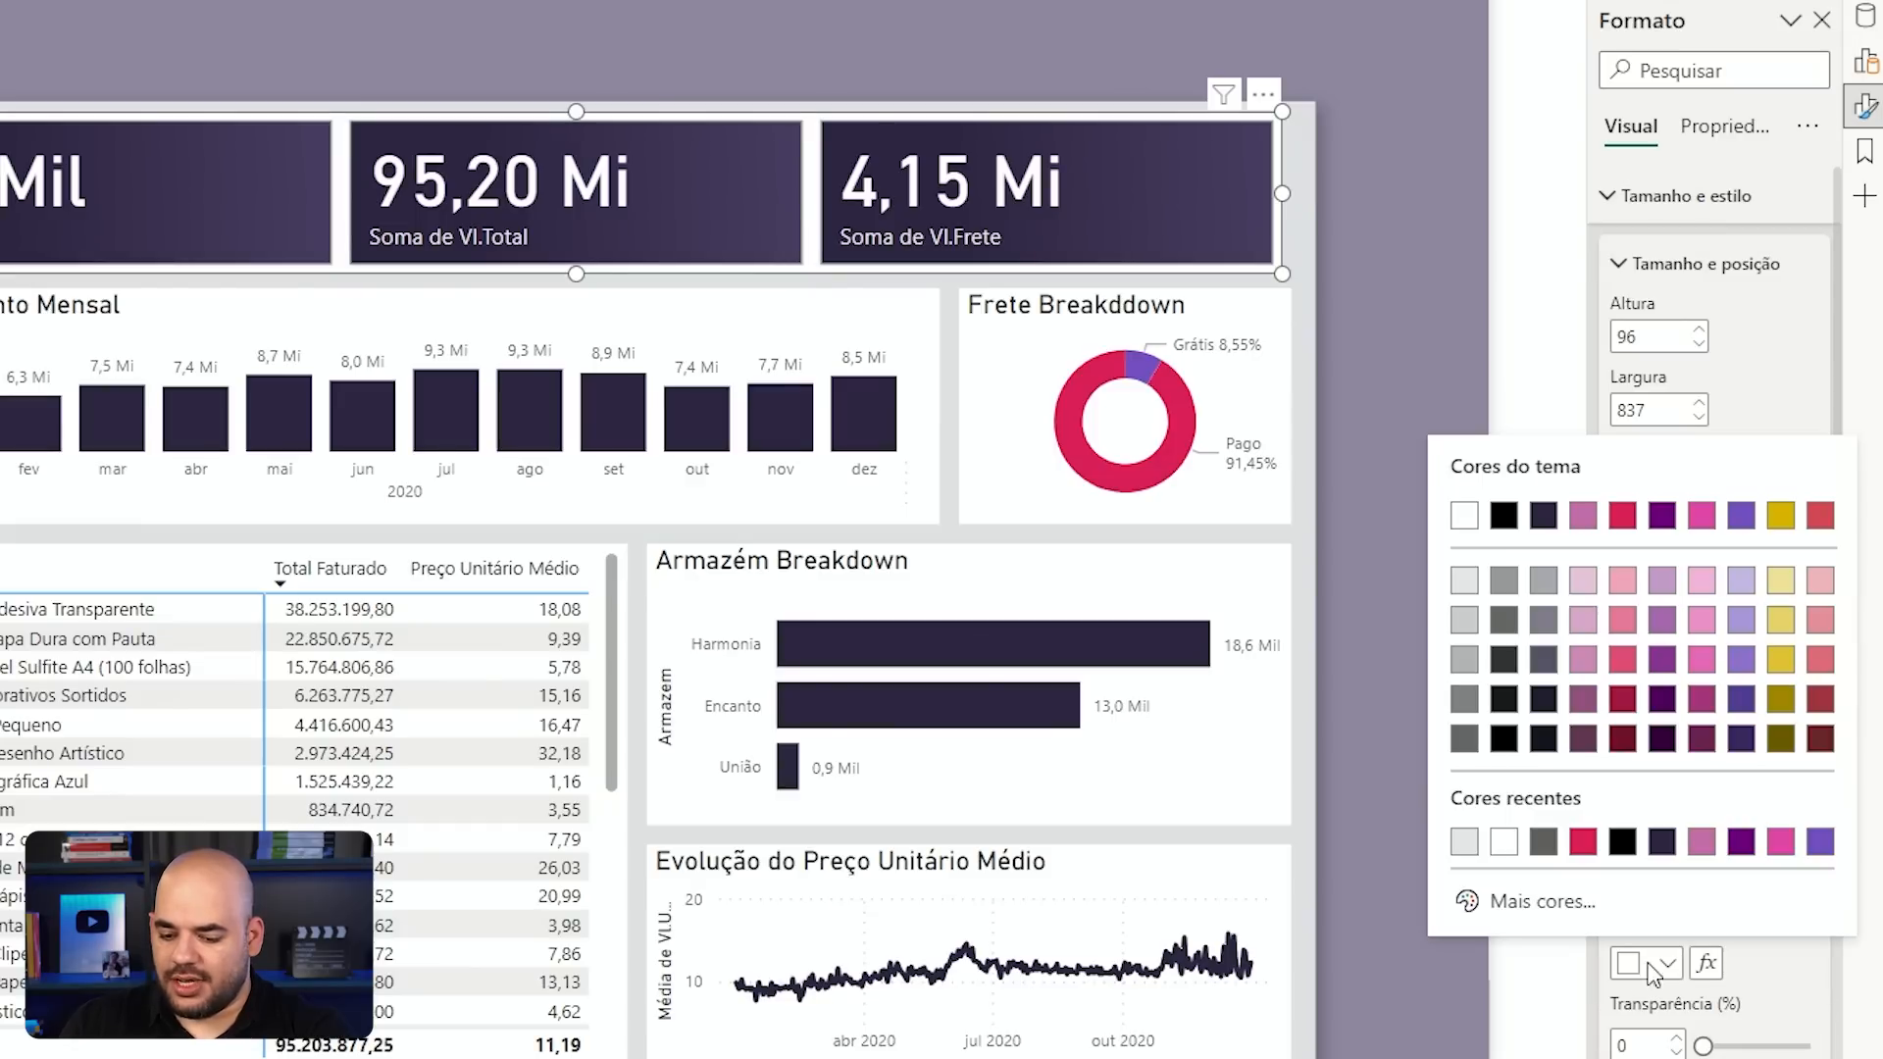
{"action": "left_click", "coordinate": [1663, 581]}
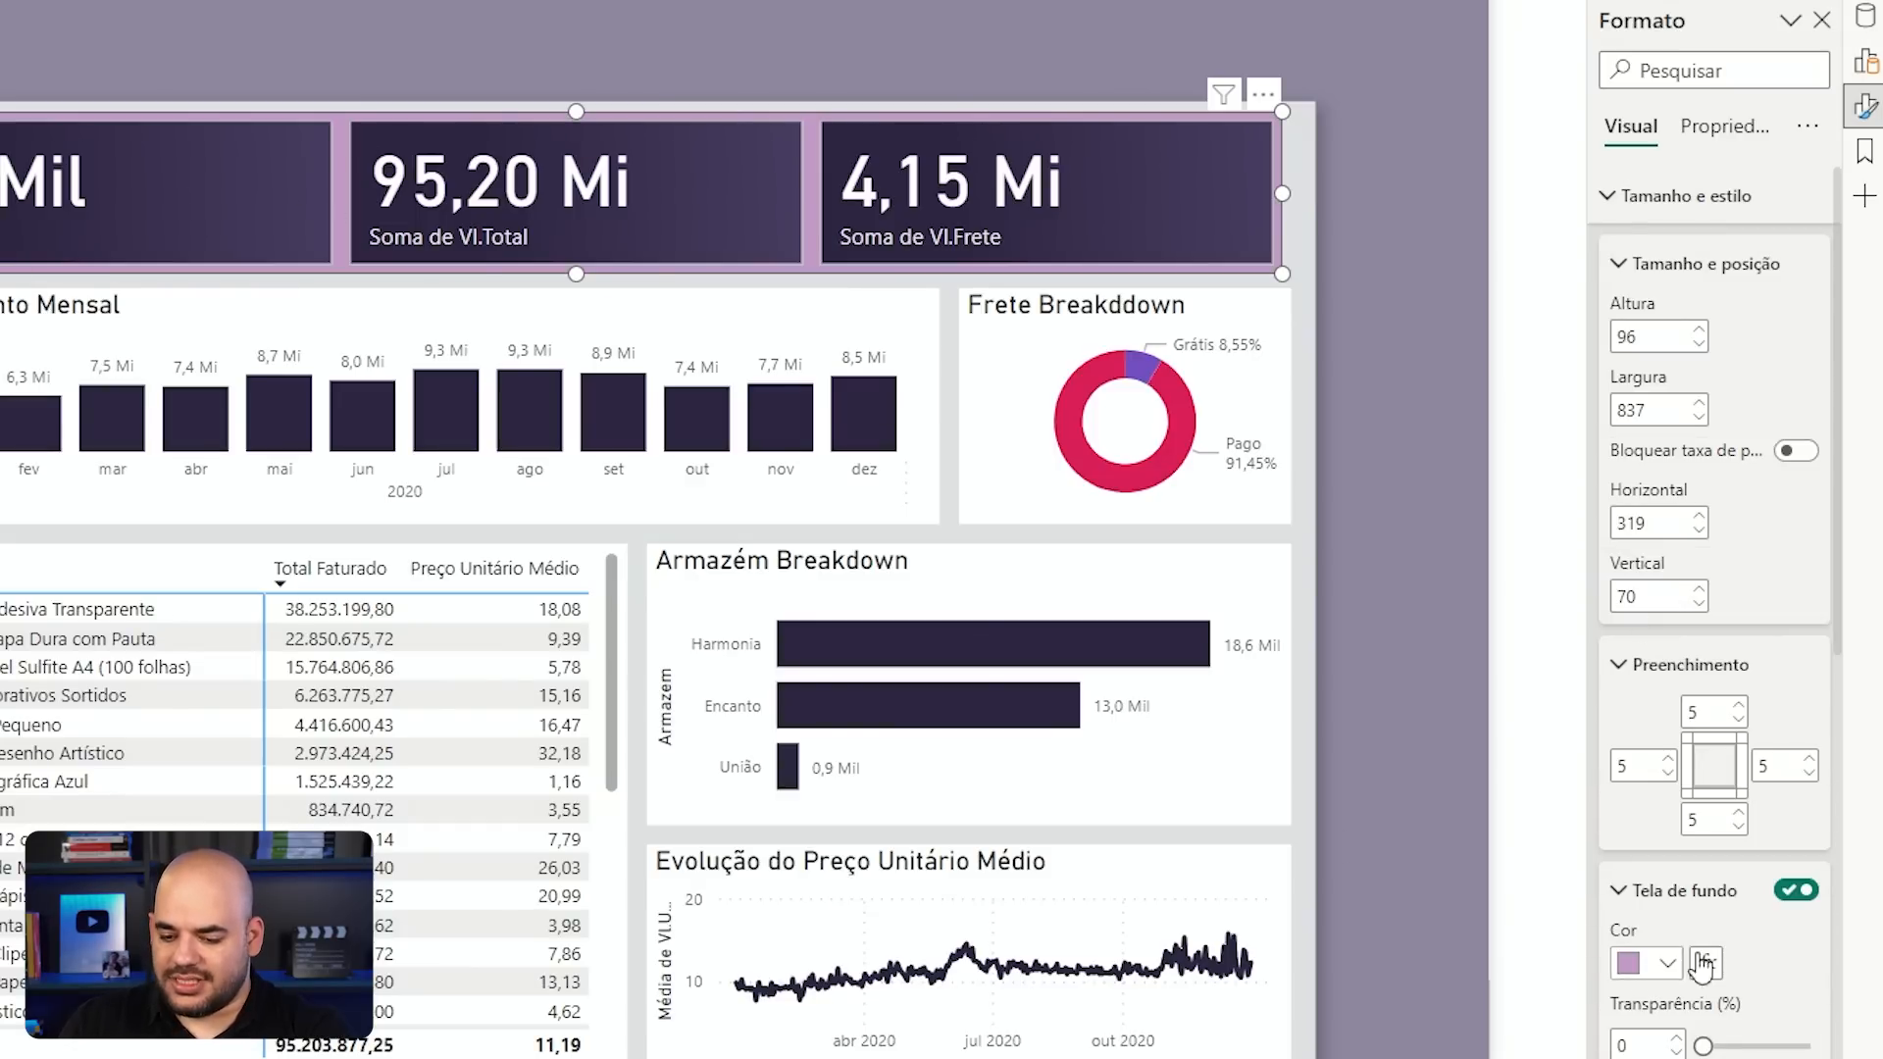
Step: Turn off the card visual's light purple background and collapse the Tamanho e estilo settings
{"action": "left_click", "coordinate": [1795, 891]}
{"action": "left_click", "coordinate": [1636, 901]}
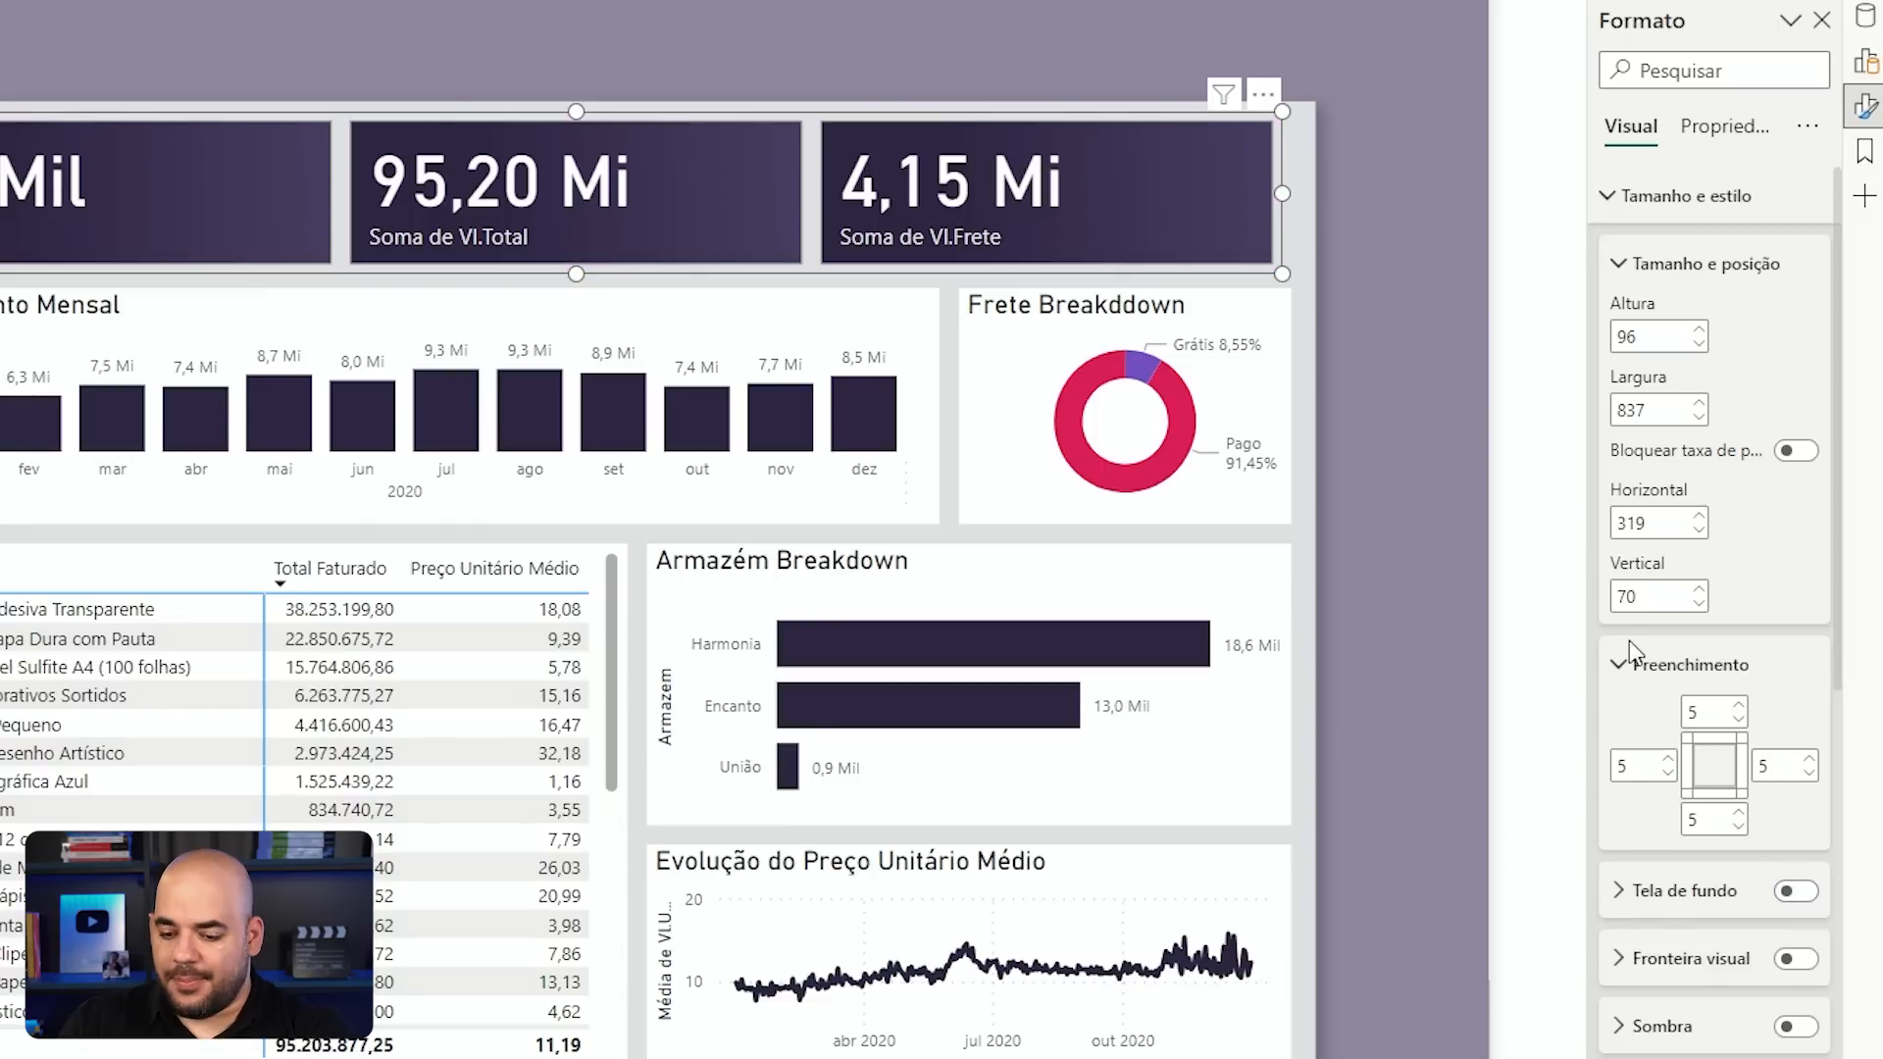
{"action": "left_click", "coordinate": [1622, 664]}
{"action": "left_click", "coordinate": [1617, 265]}
{"action": "left_click", "coordinate": [1627, 212]}
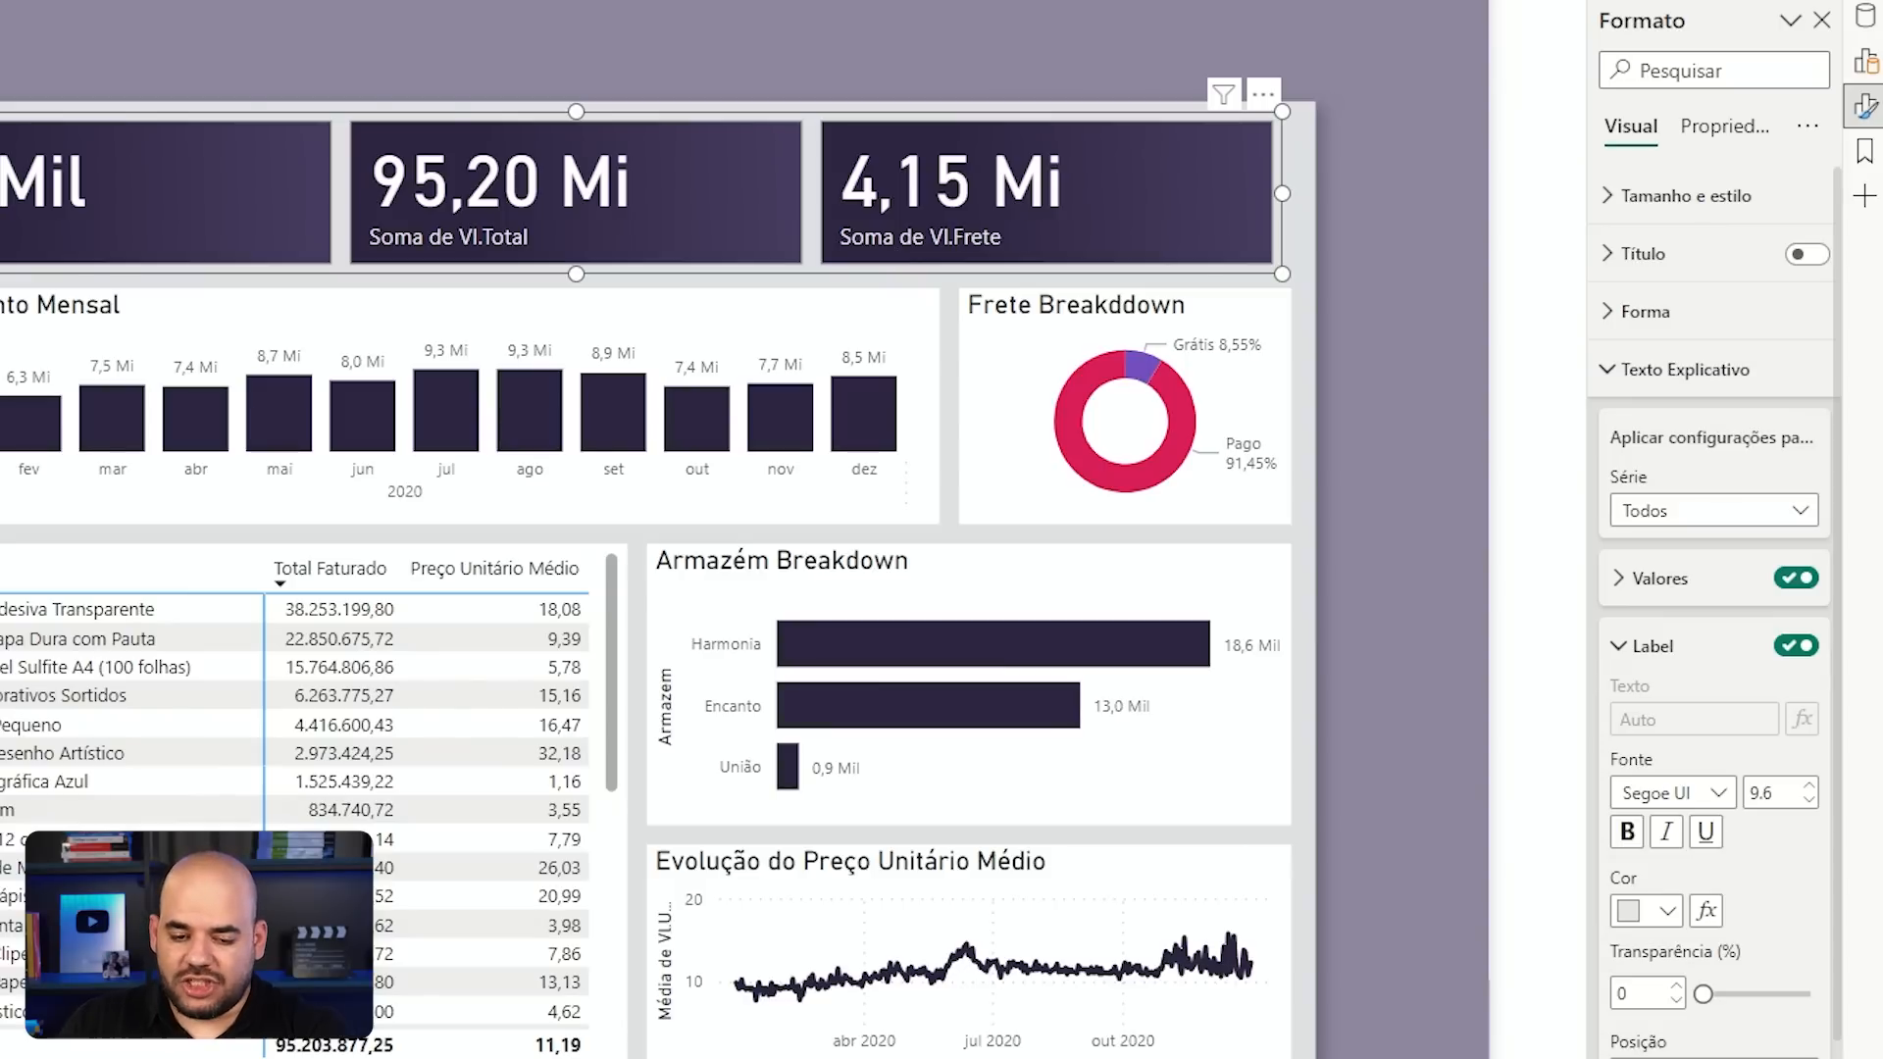
{"action": "left_click", "coordinate": [762, 76]}
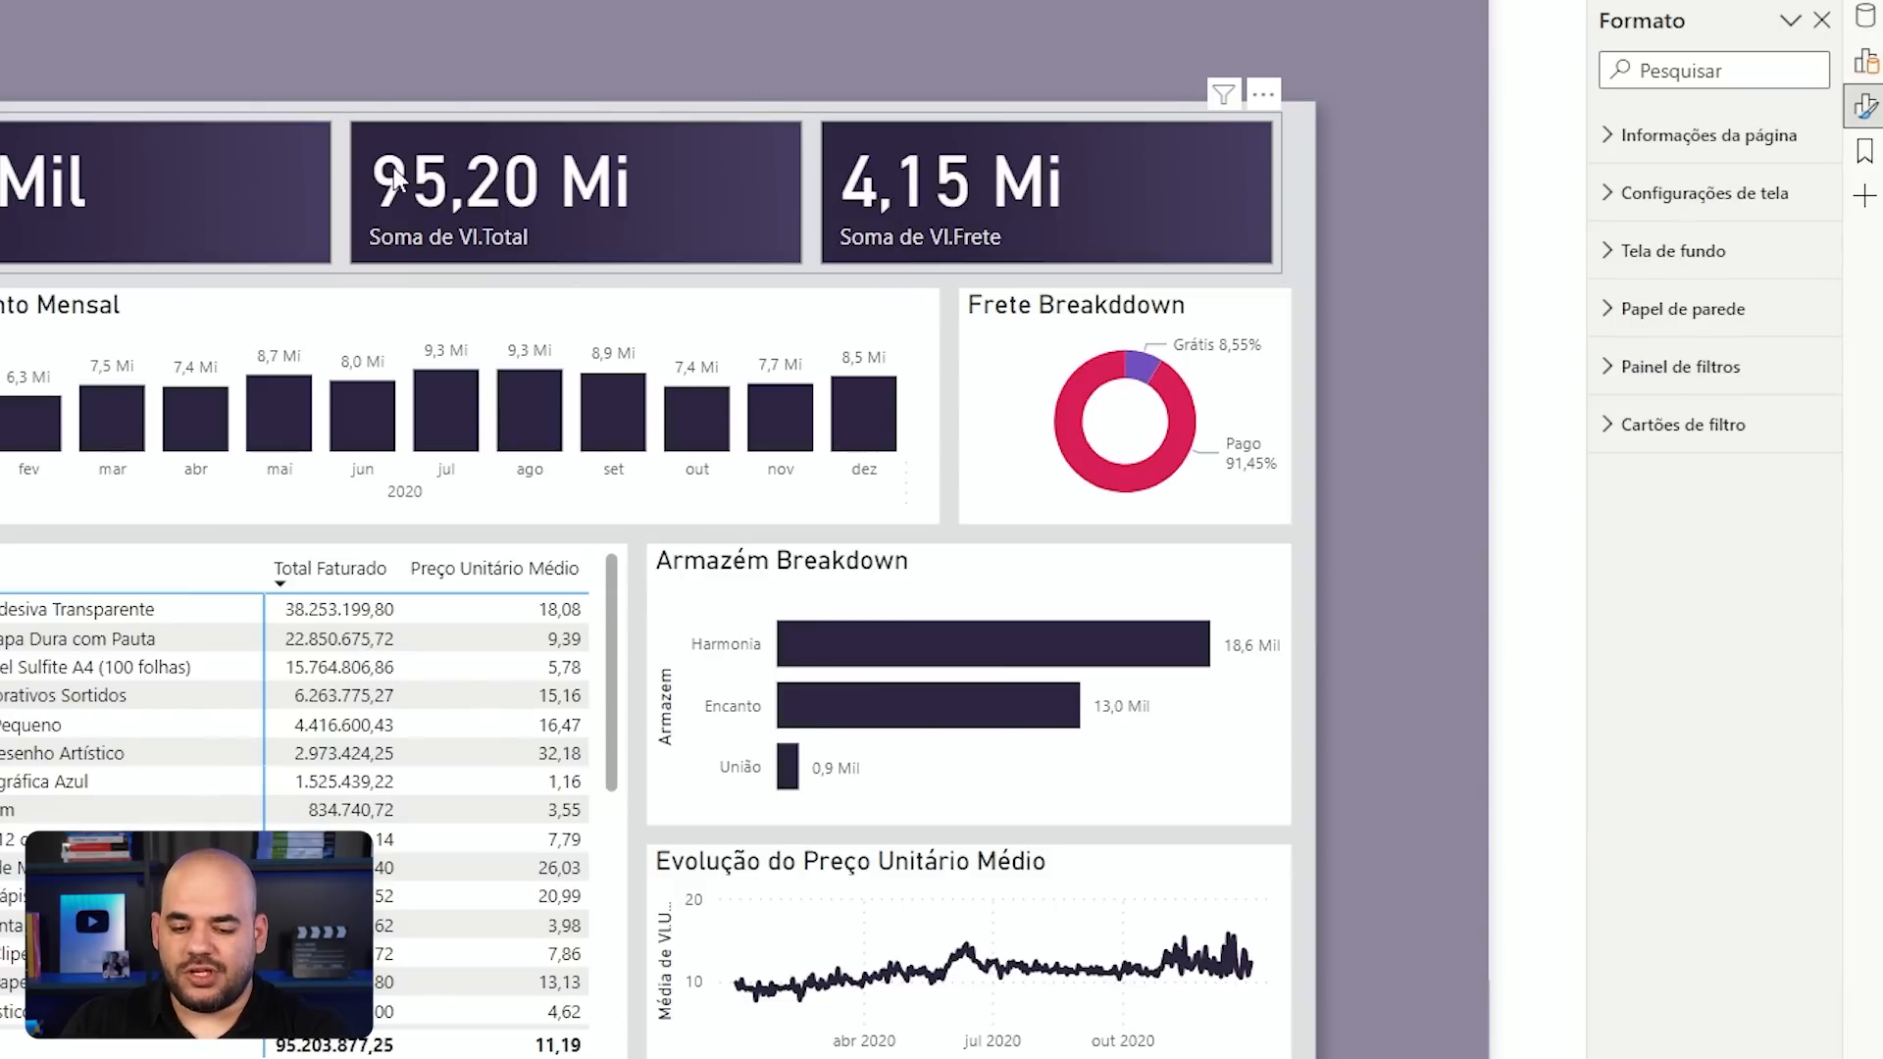
{"action": "left_click", "coordinate": [245, 172]}
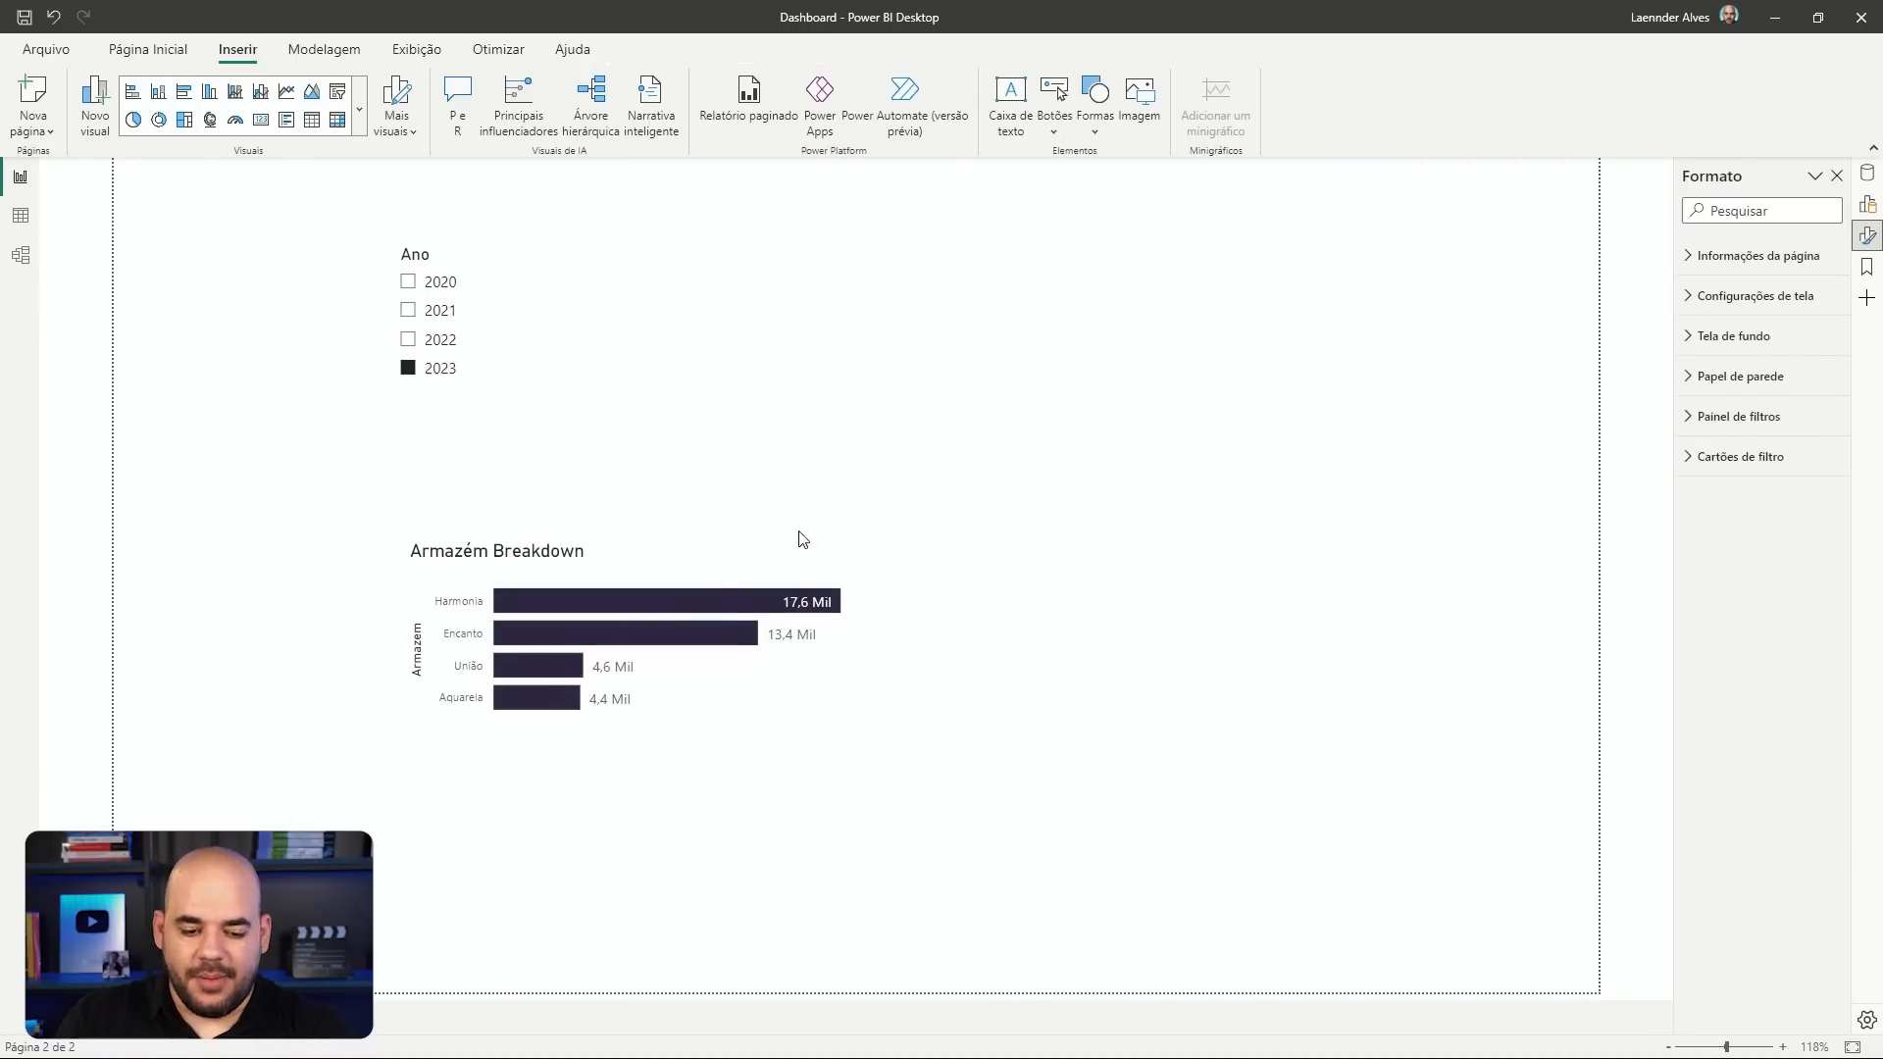
Step: Enlarge the Armazém Breakdown bar chart on page 2 and reposition it below the Ano slicer
{"action": "left_click", "coordinate": [880, 542]}
{"action": "left_click_drag", "start_coordinate": [893, 540], "coordinate": [1287, 383]}
{"action": "left_click_drag", "start_coordinate": [1065, 414], "coordinate": [883, 546]}
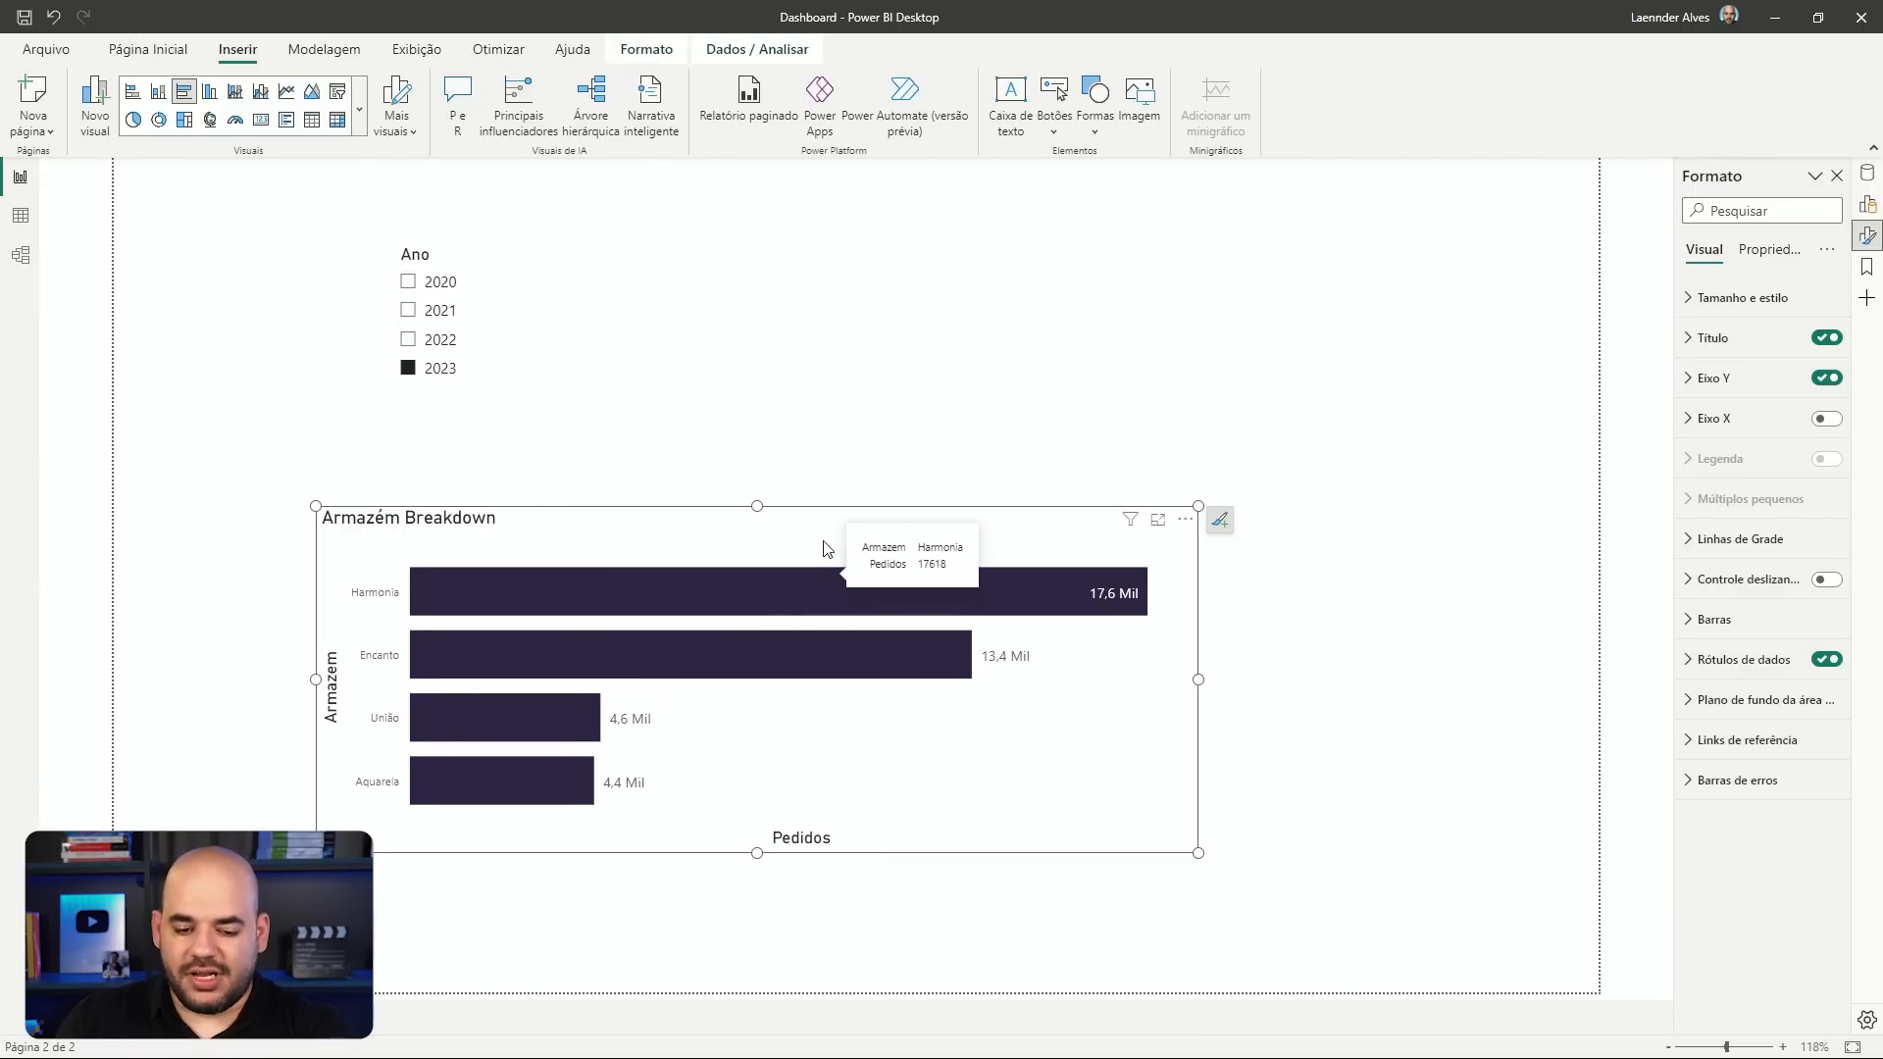
{"action": "left_click_drag", "start_coordinate": [824, 578], "coordinate": [800, 575]}
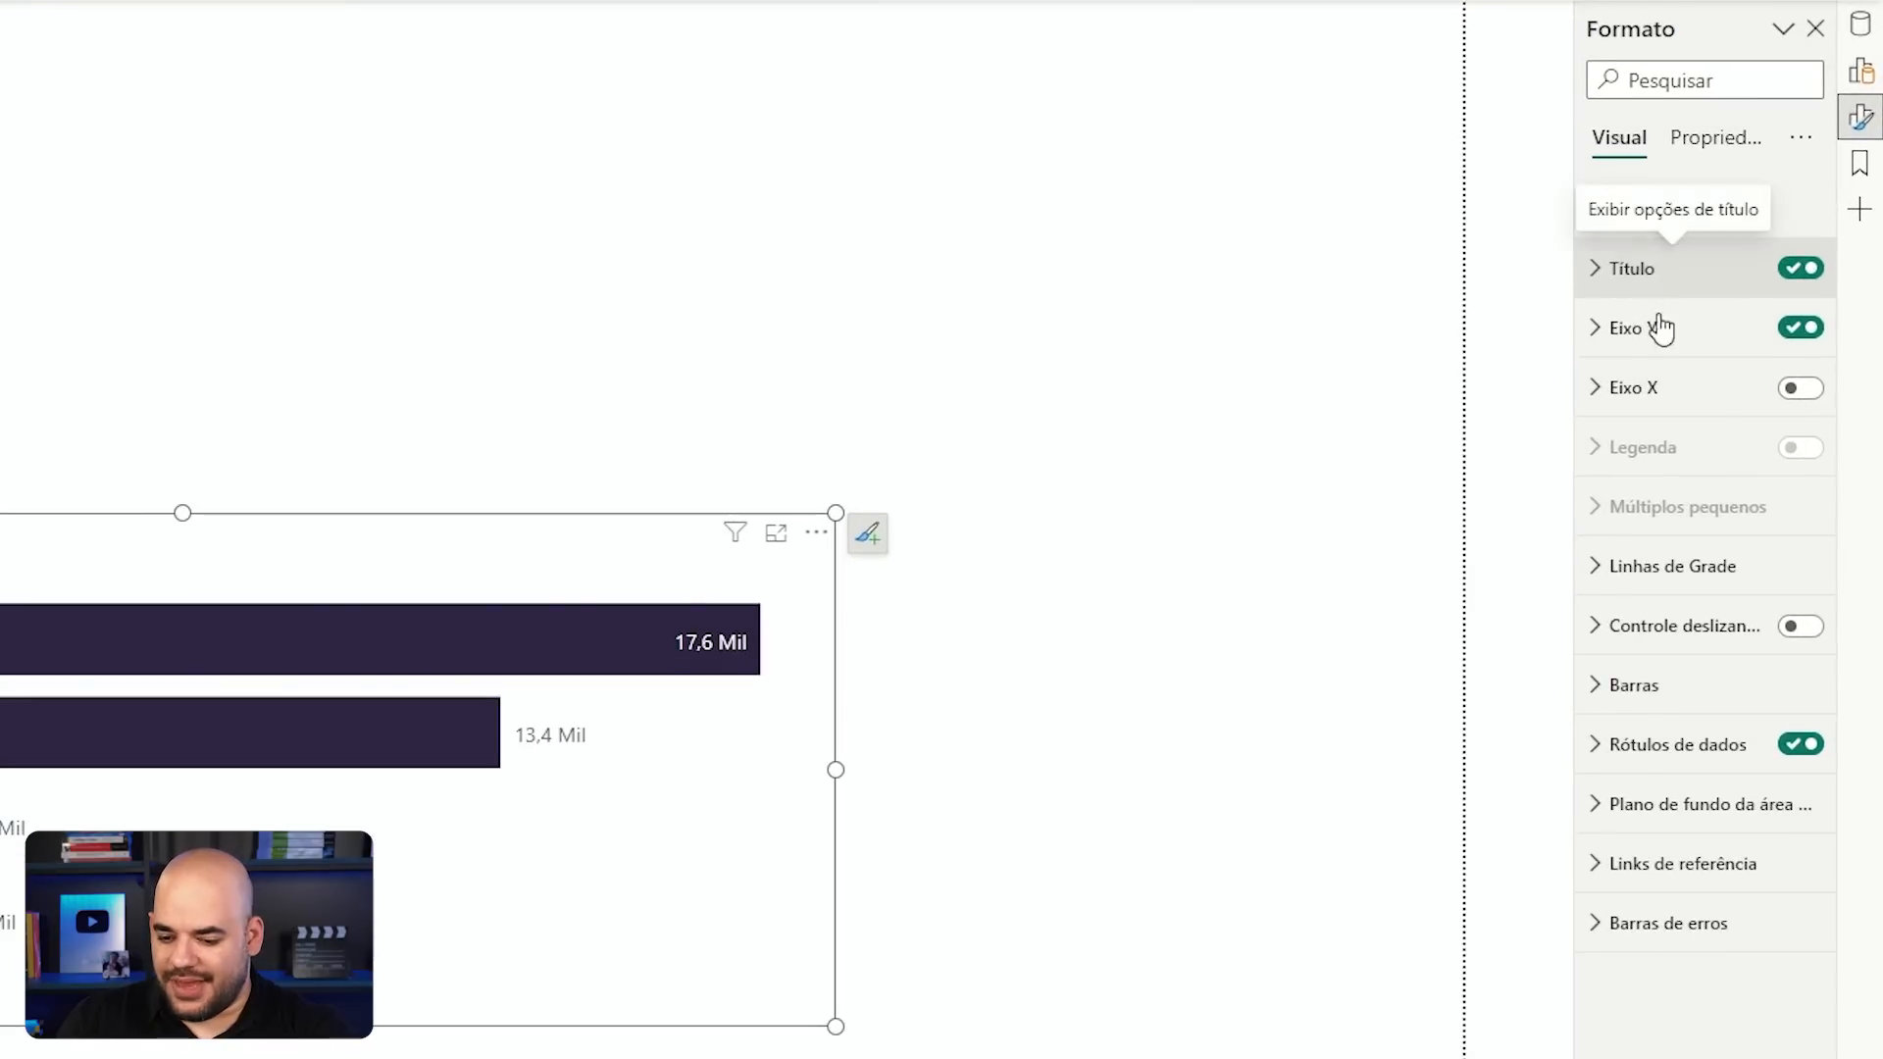
Step: Enable error bars for the Pedidos series of the Armazém Breakdown chart with type Por porcentagem
{"action": "left_click", "coordinate": [1666, 932]}
{"action": "scroll", "coordinate": [1681, 888], "scroll_direction": "down", "scroll_amount": 5}
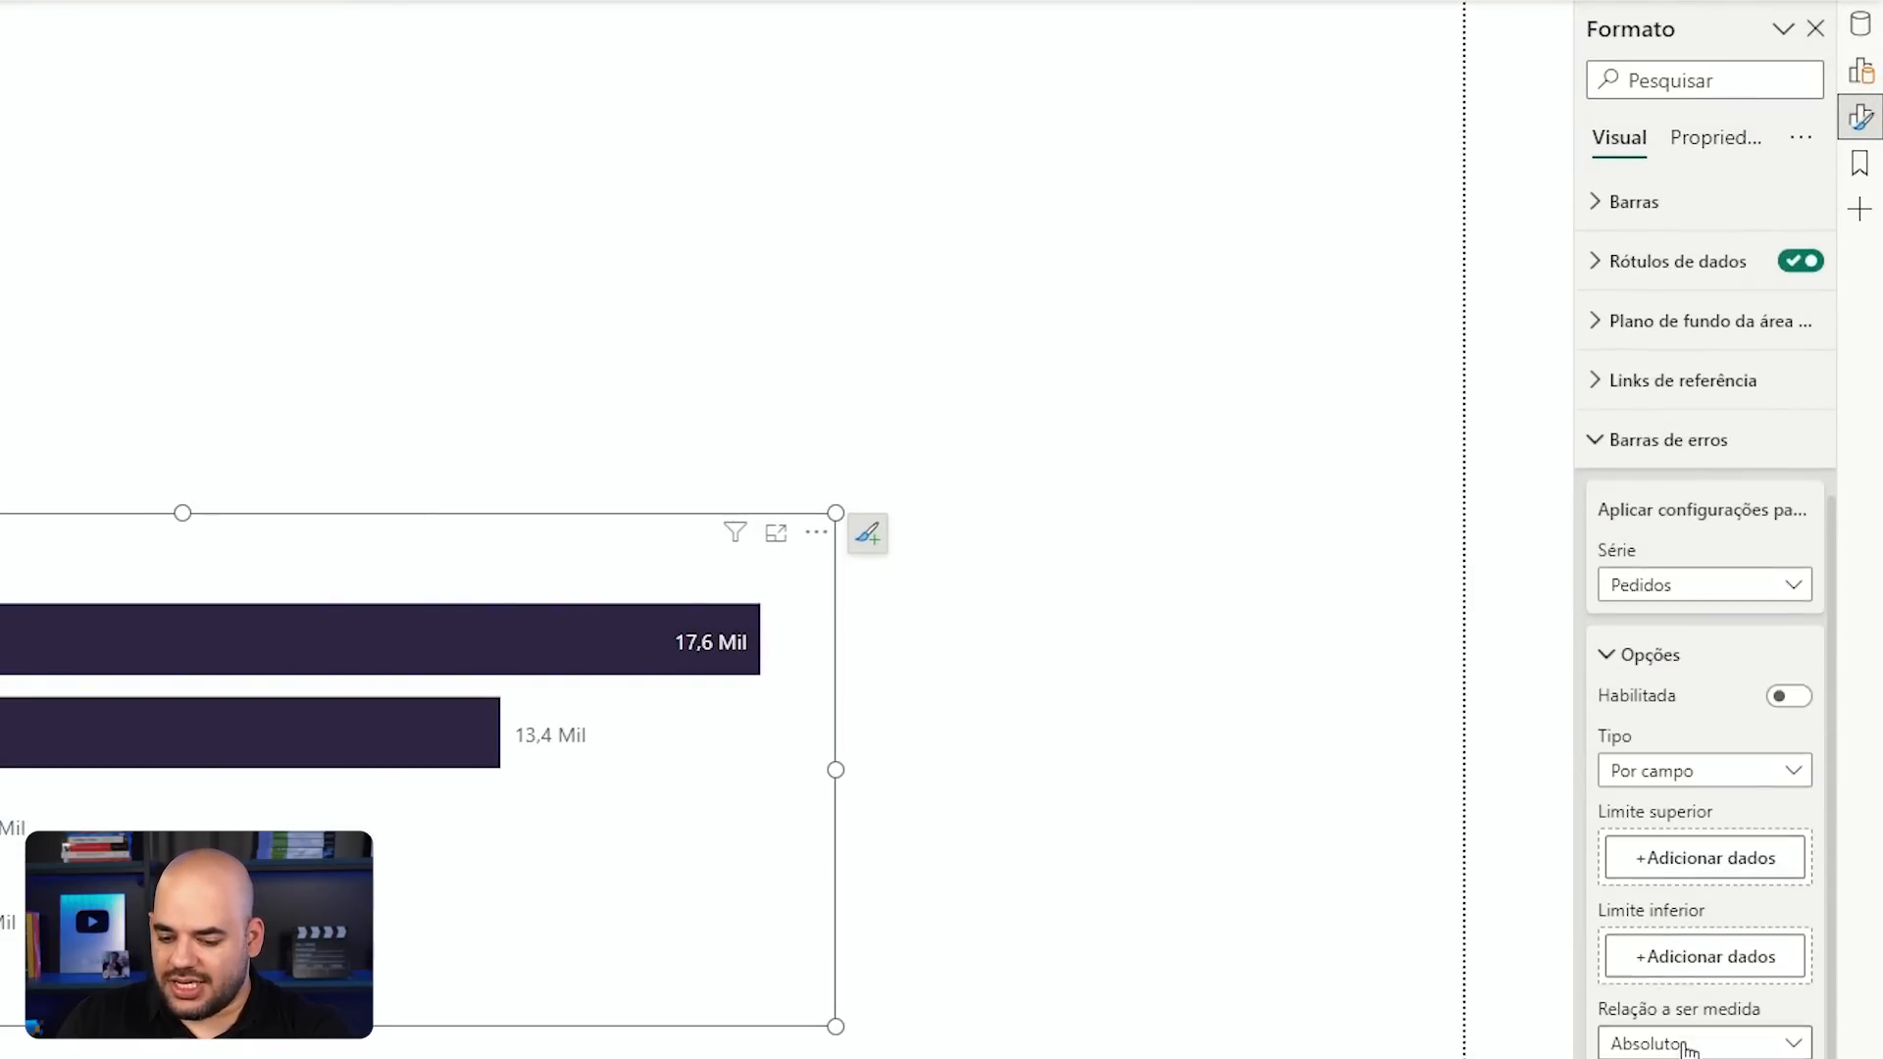
{"action": "scroll", "coordinate": [1685, 1031], "scroll_direction": "down", "scroll_amount": 1}
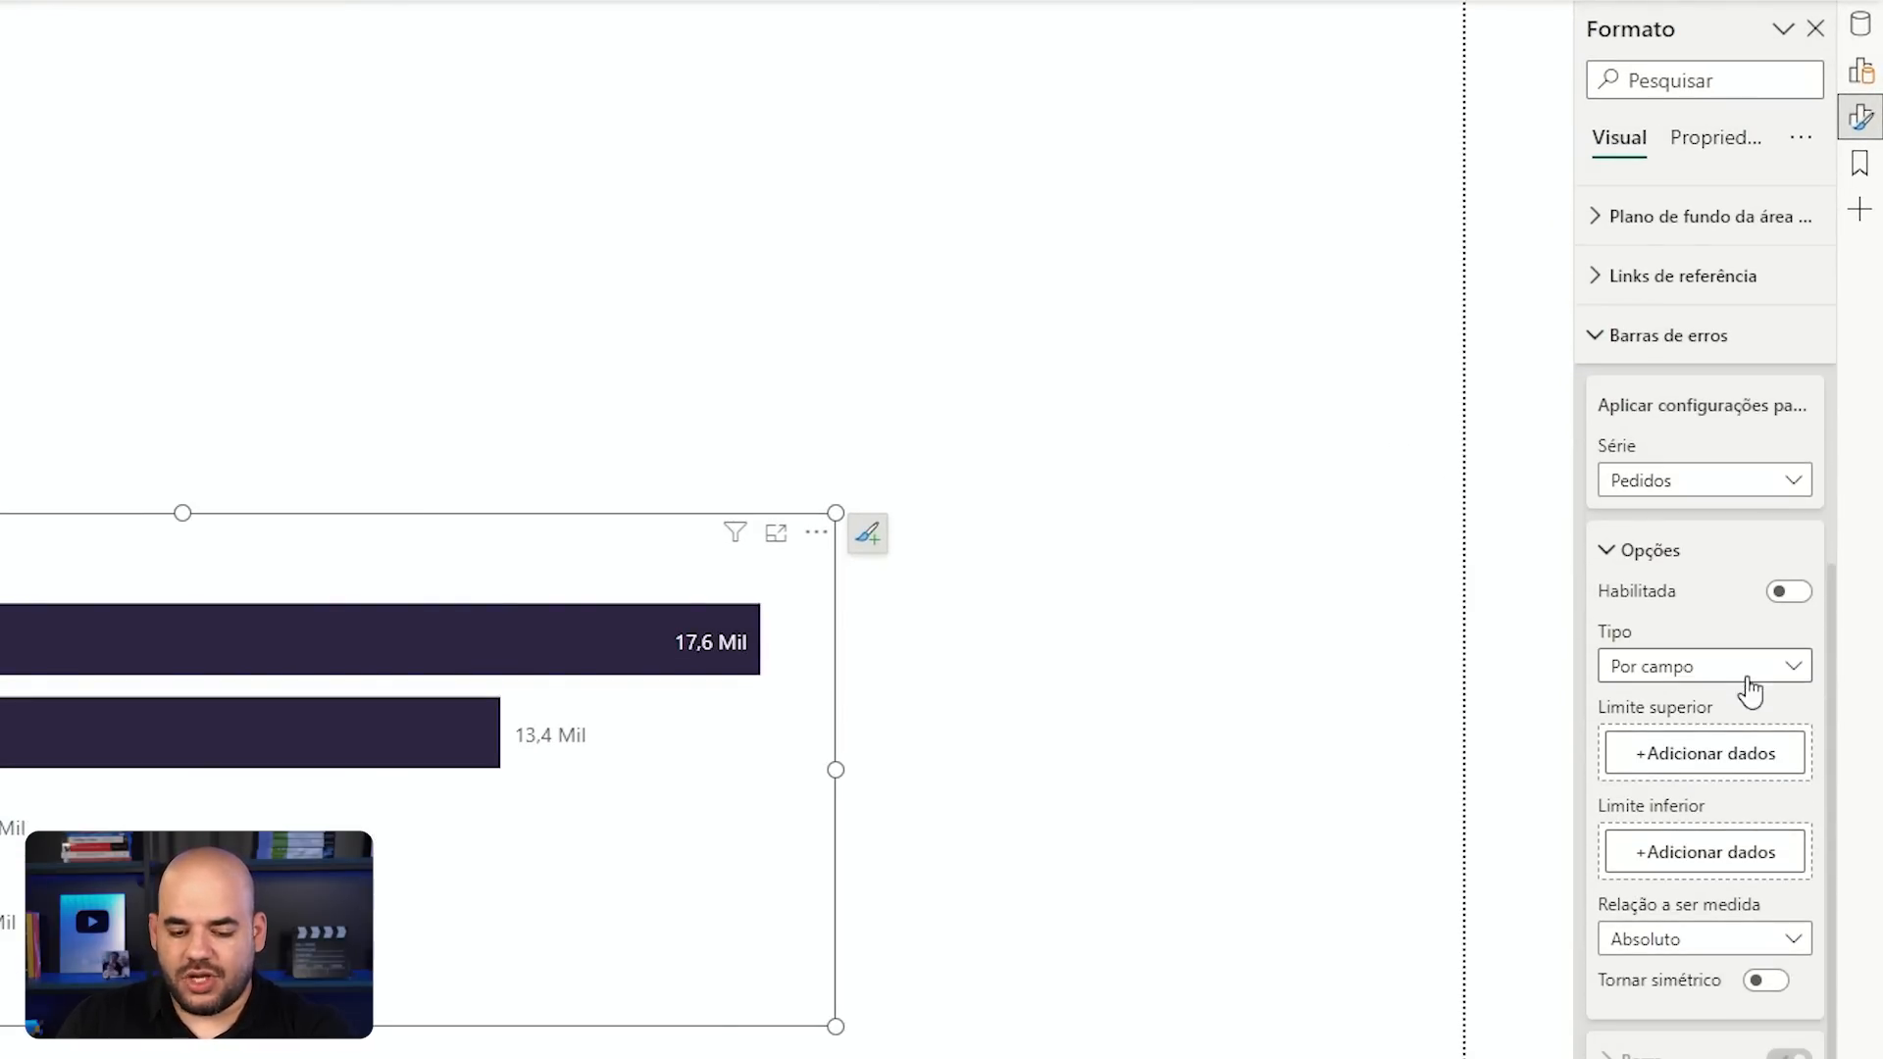
{"action": "left_click", "coordinate": [1744, 667]}
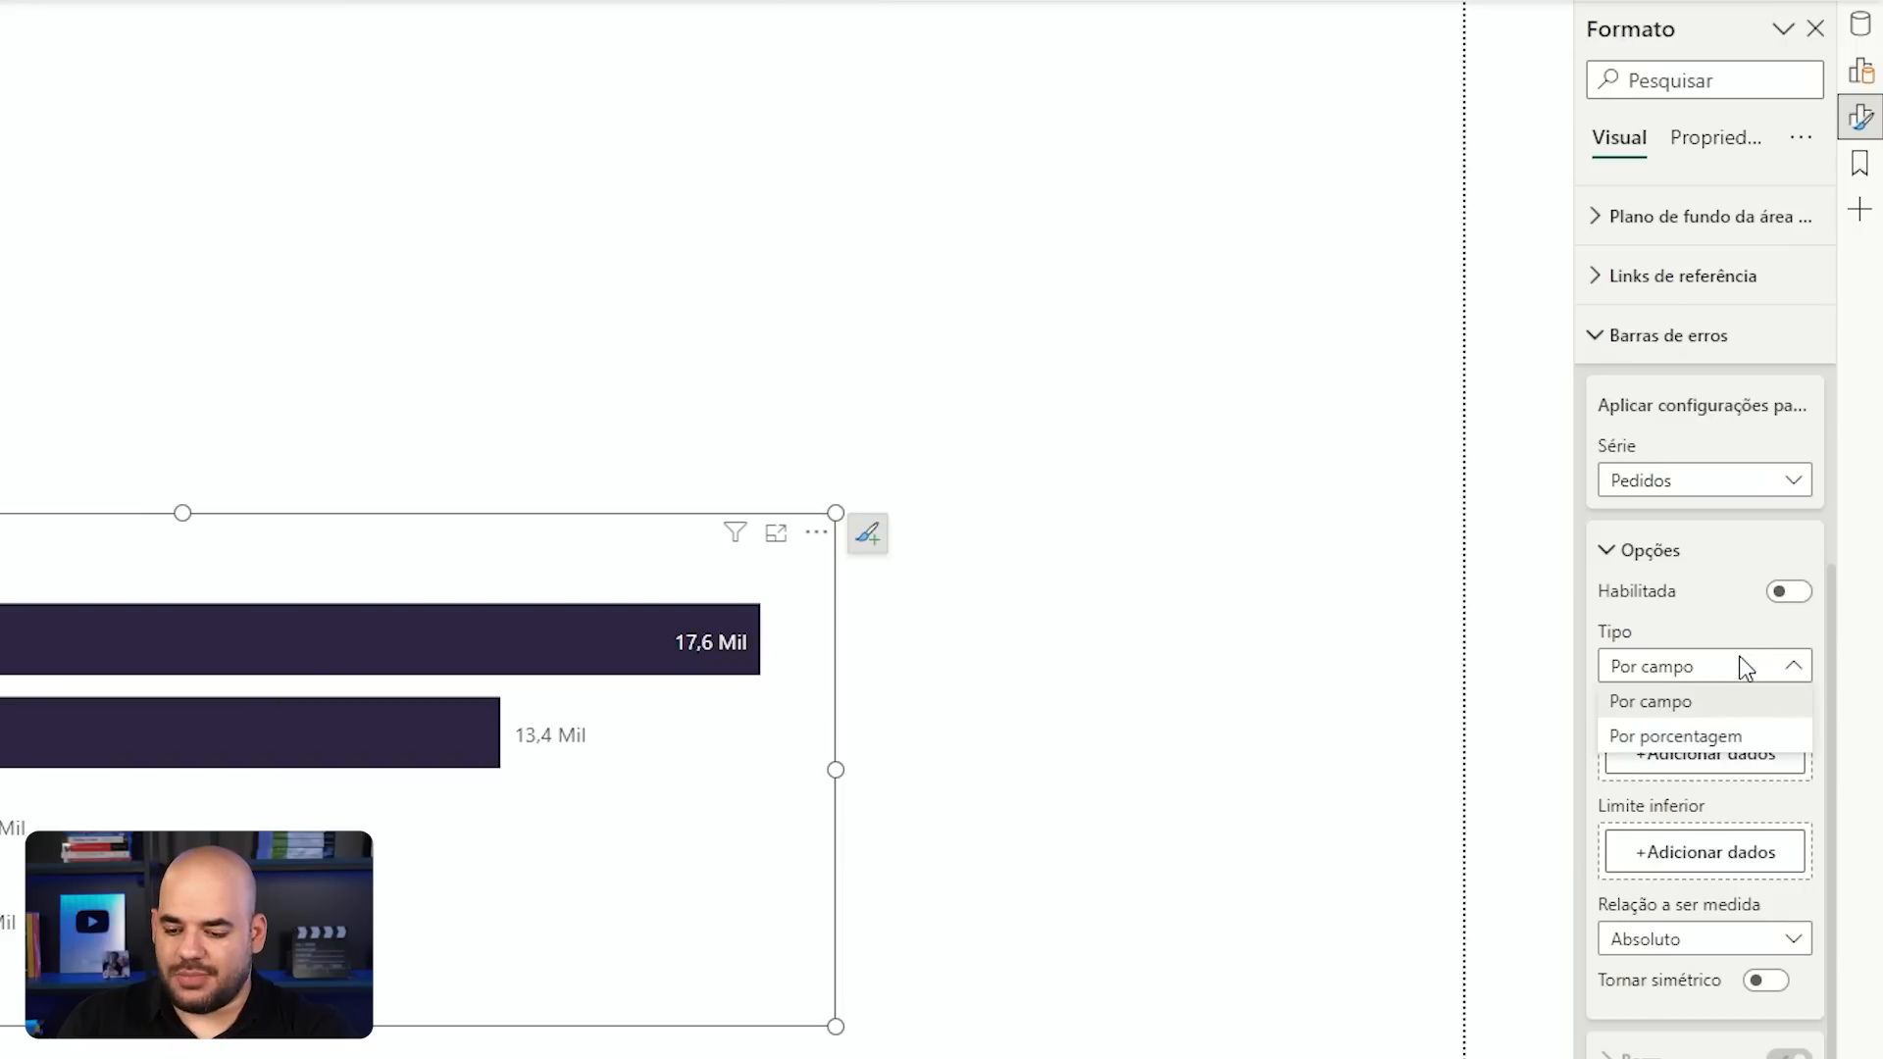
{"action": "left_click", "coordinate": [1687, 736]}
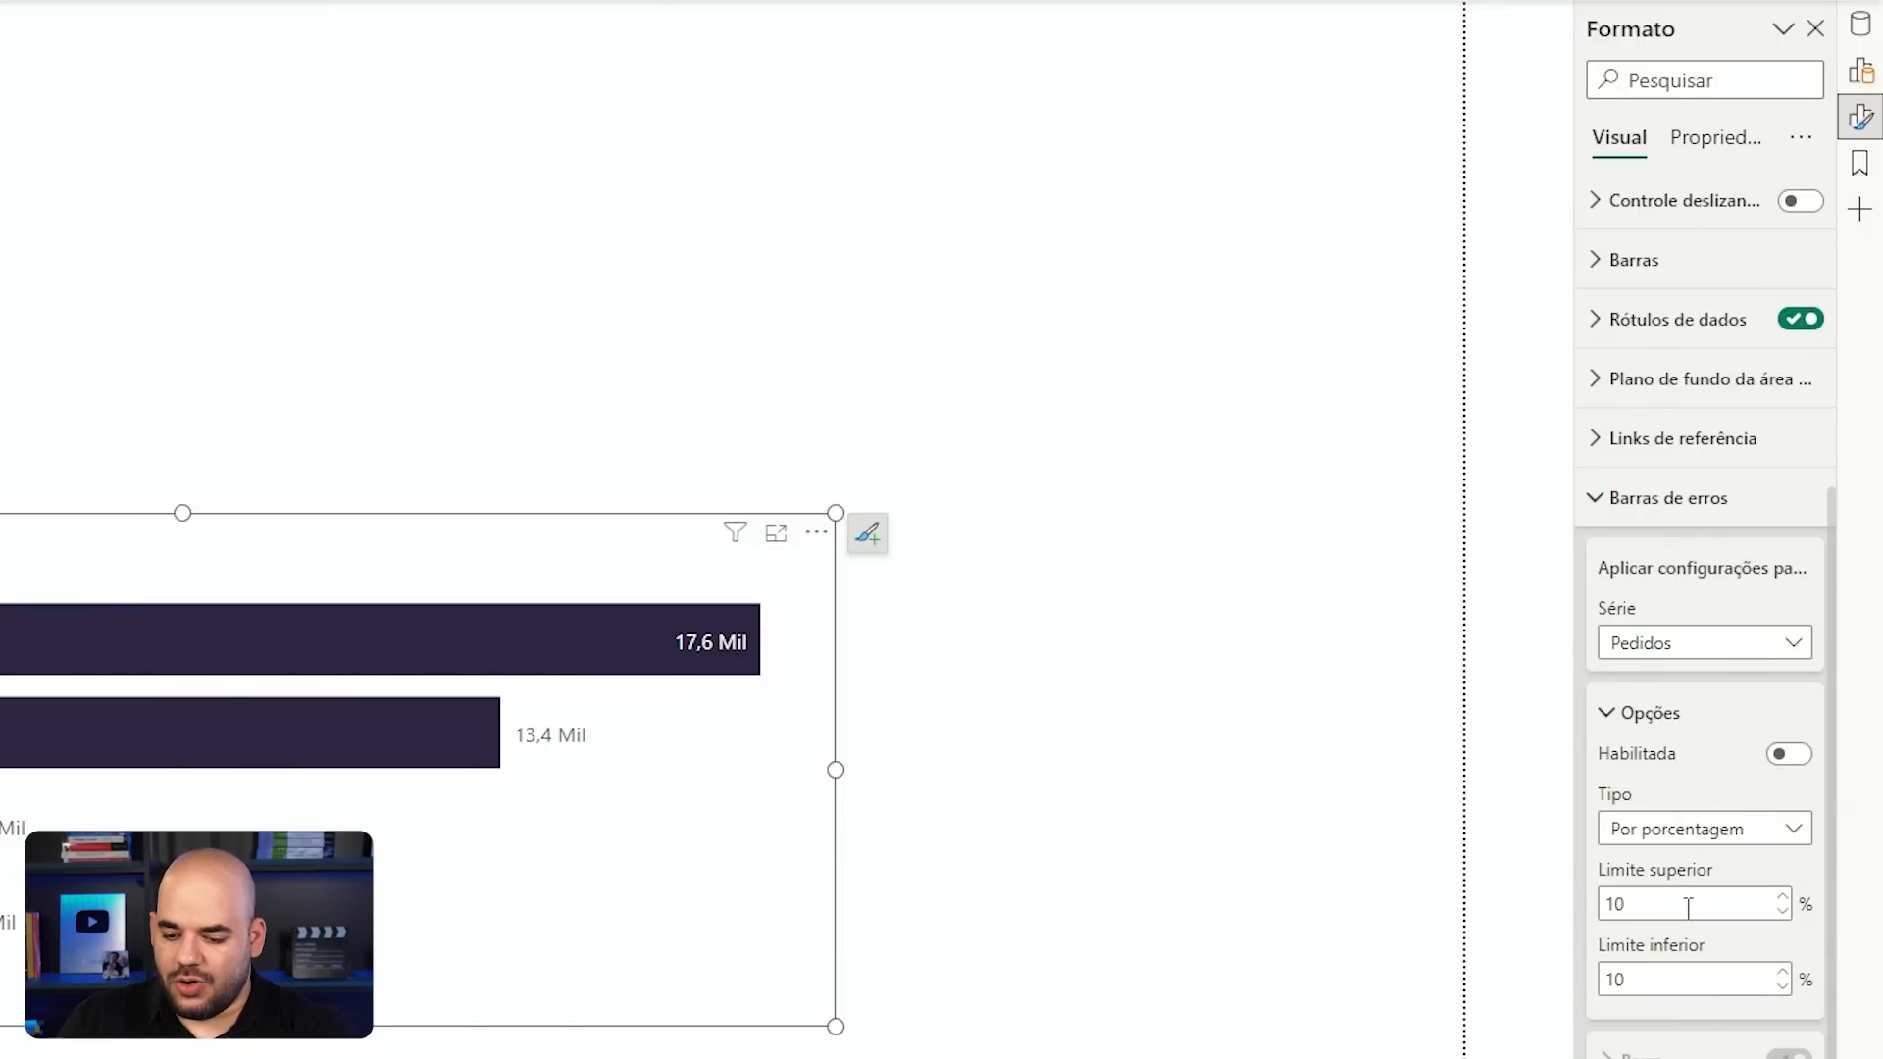
{"action": "left_click", "coordinate": [1795, 754]}
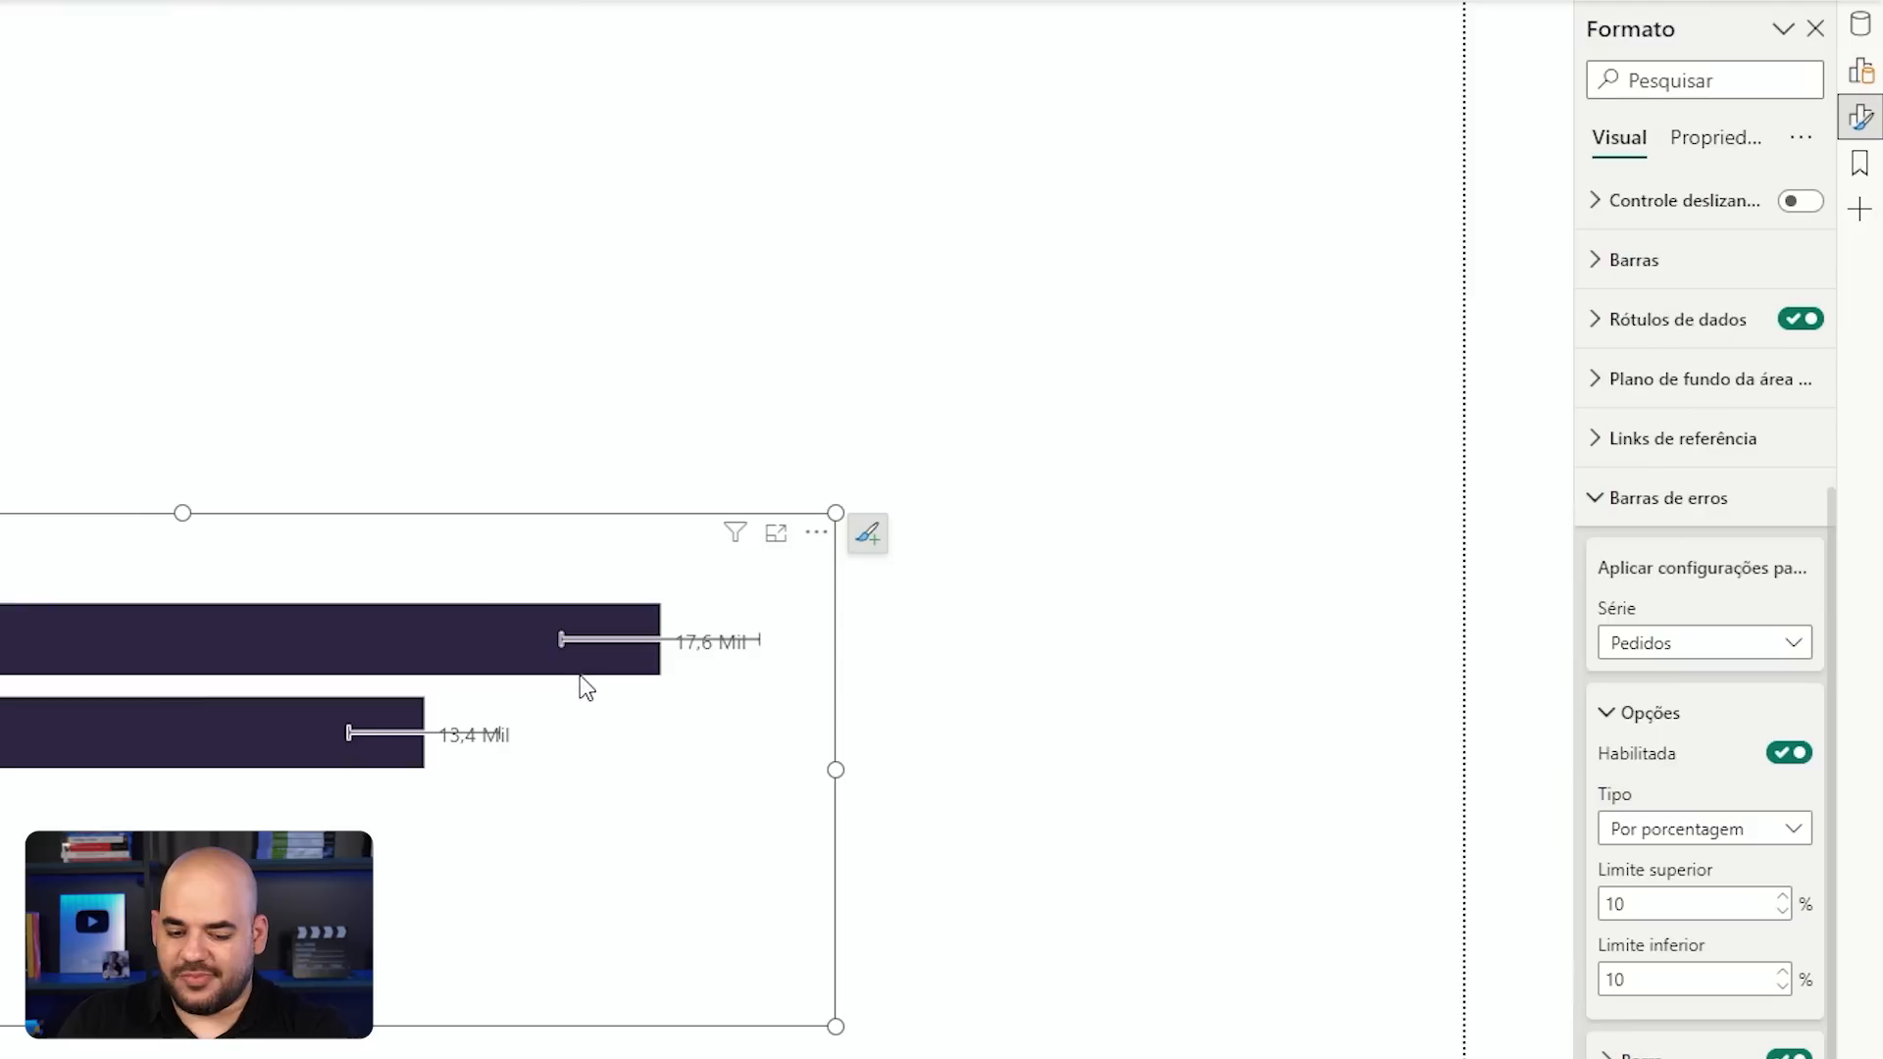
Step: Change the error bars' type to Por campo and assign the Metas measure as Limite superior
{"action": "left_click", "coordinate": [1643, 830]}
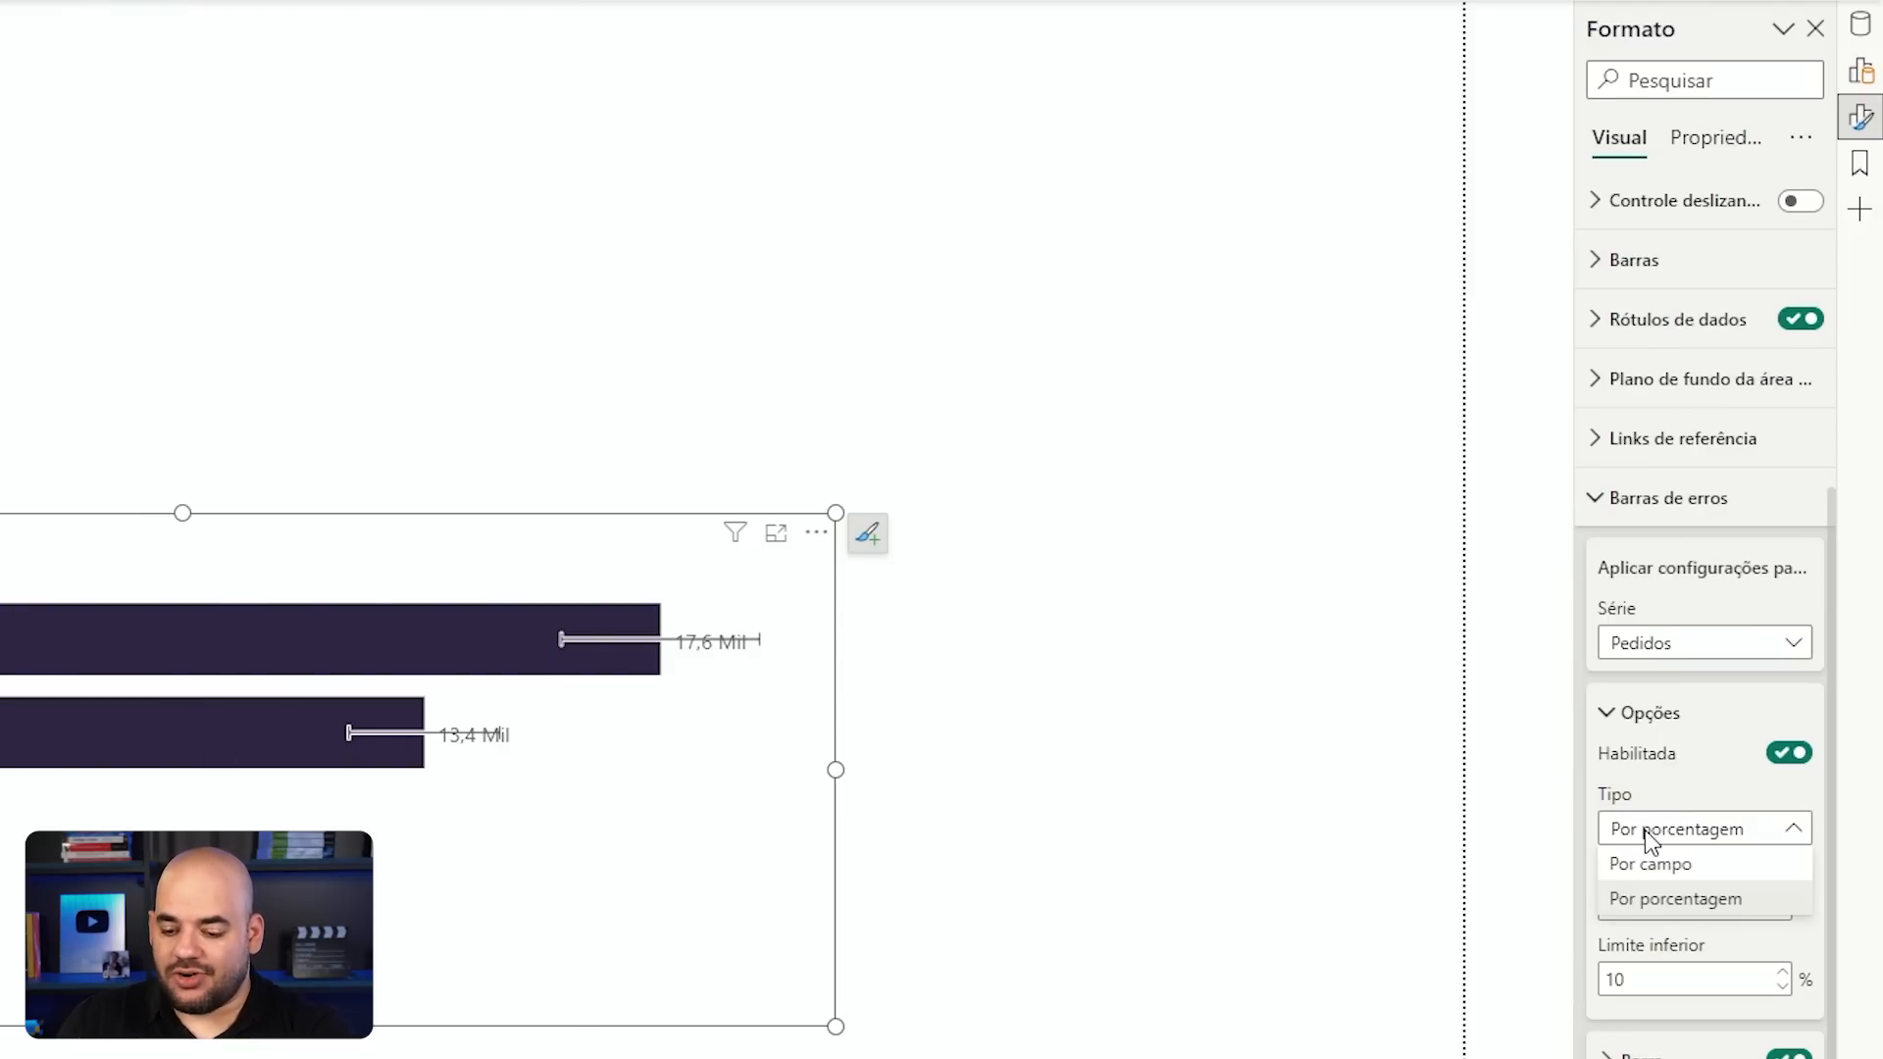
{"action": "left_click", "coordinate": [1662, 871]}
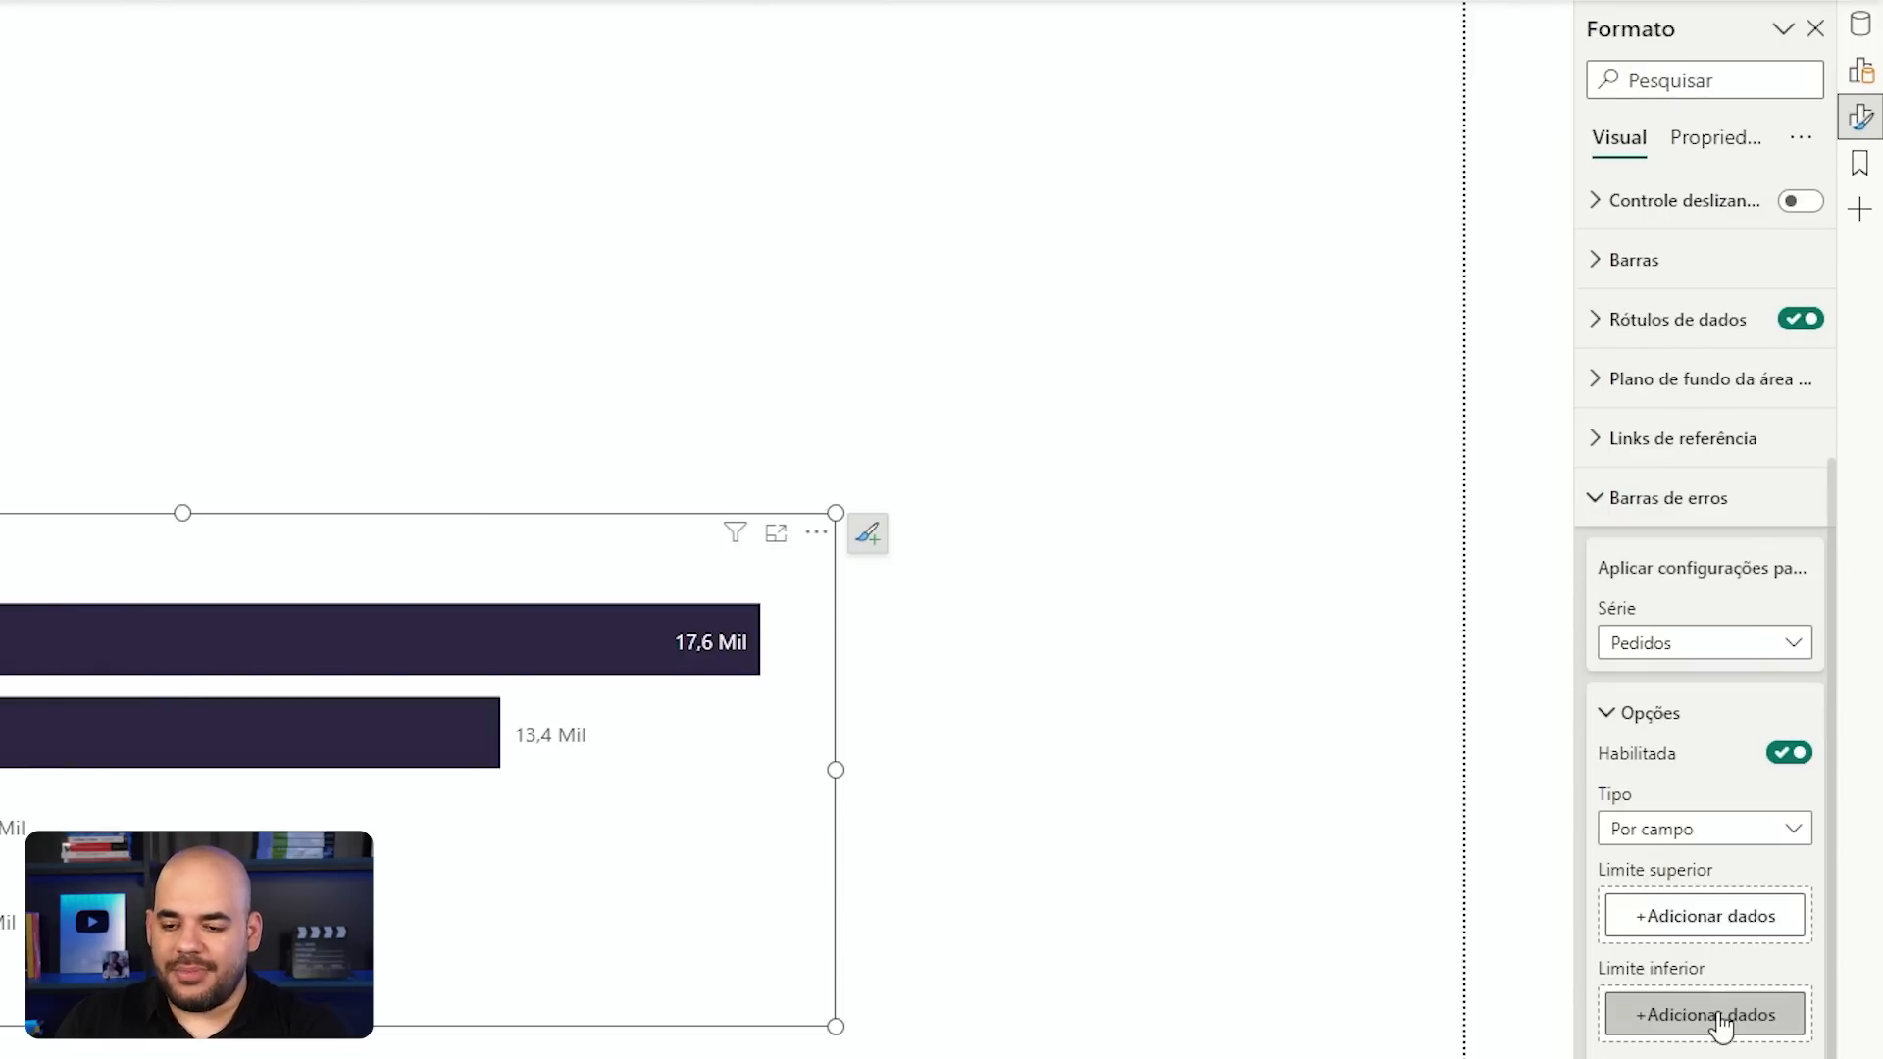
{"action": "left_click", "coordinate": [1867, 34]}
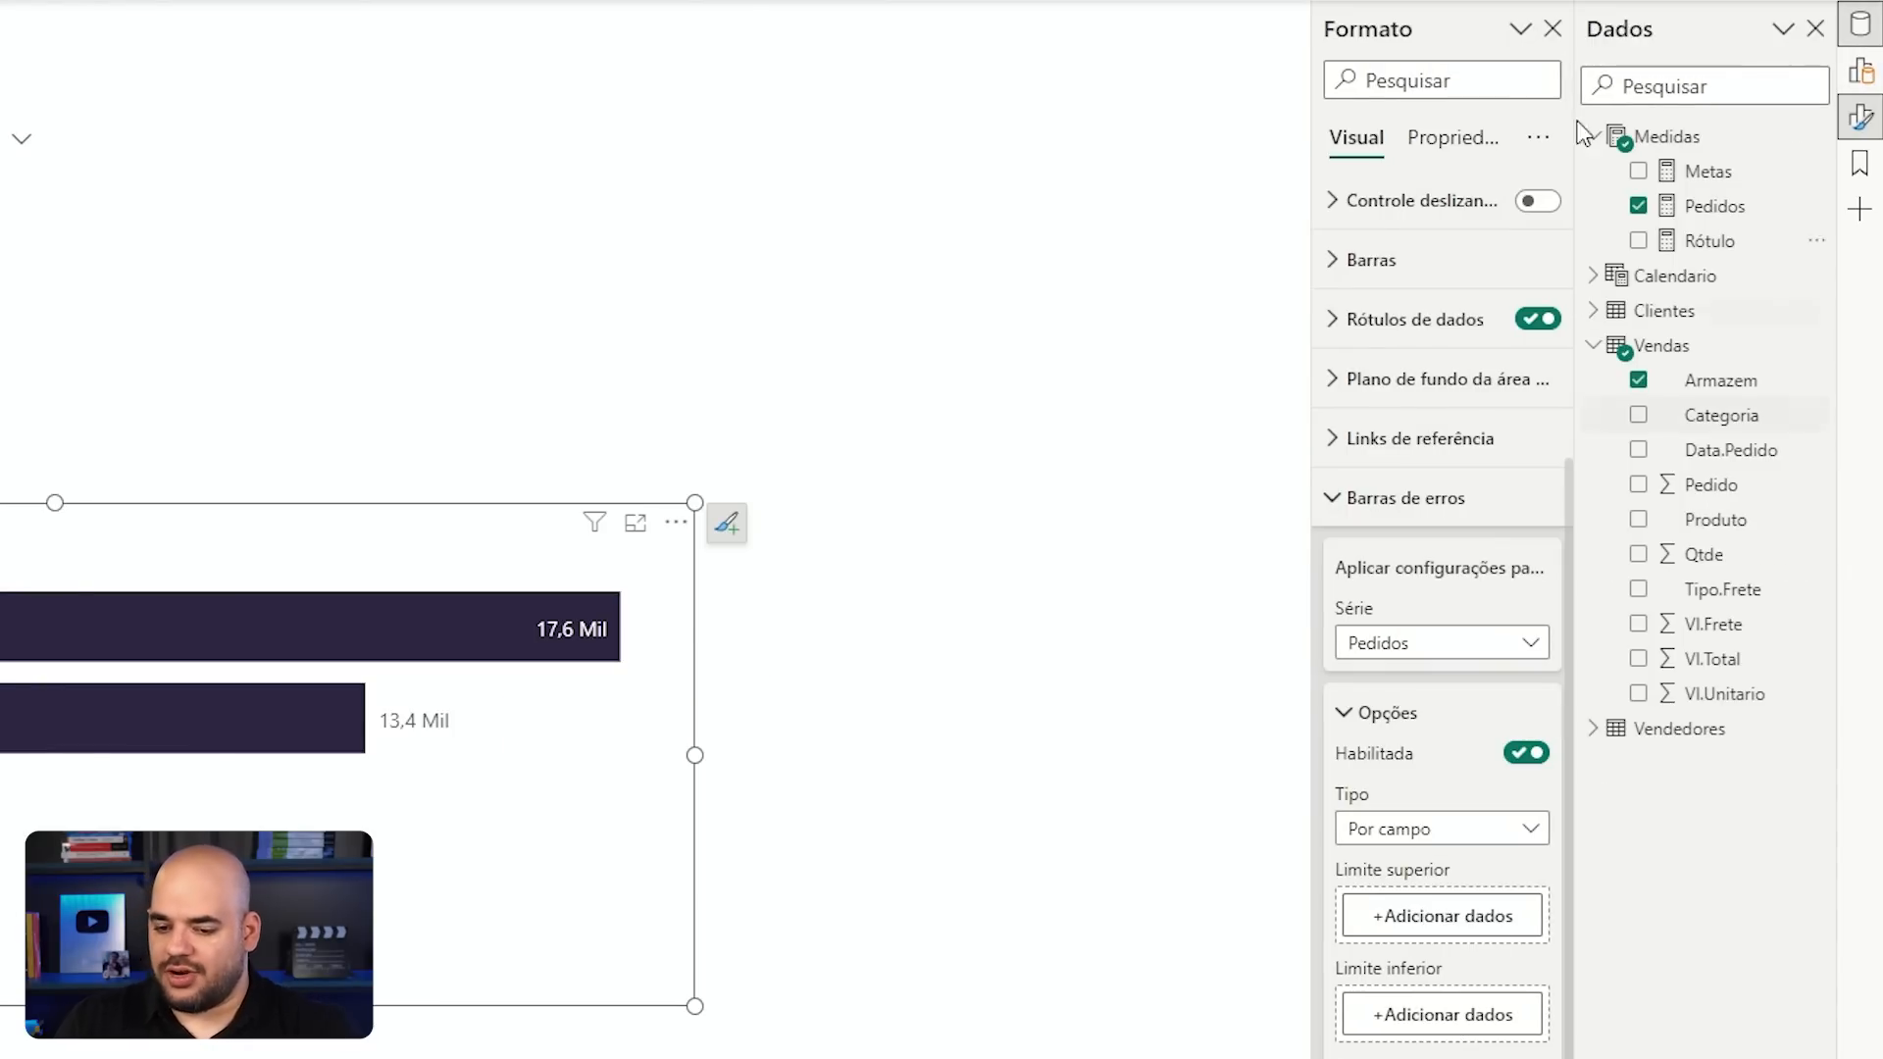
{"action": "left_click", "coordinate": [1720, 176]}
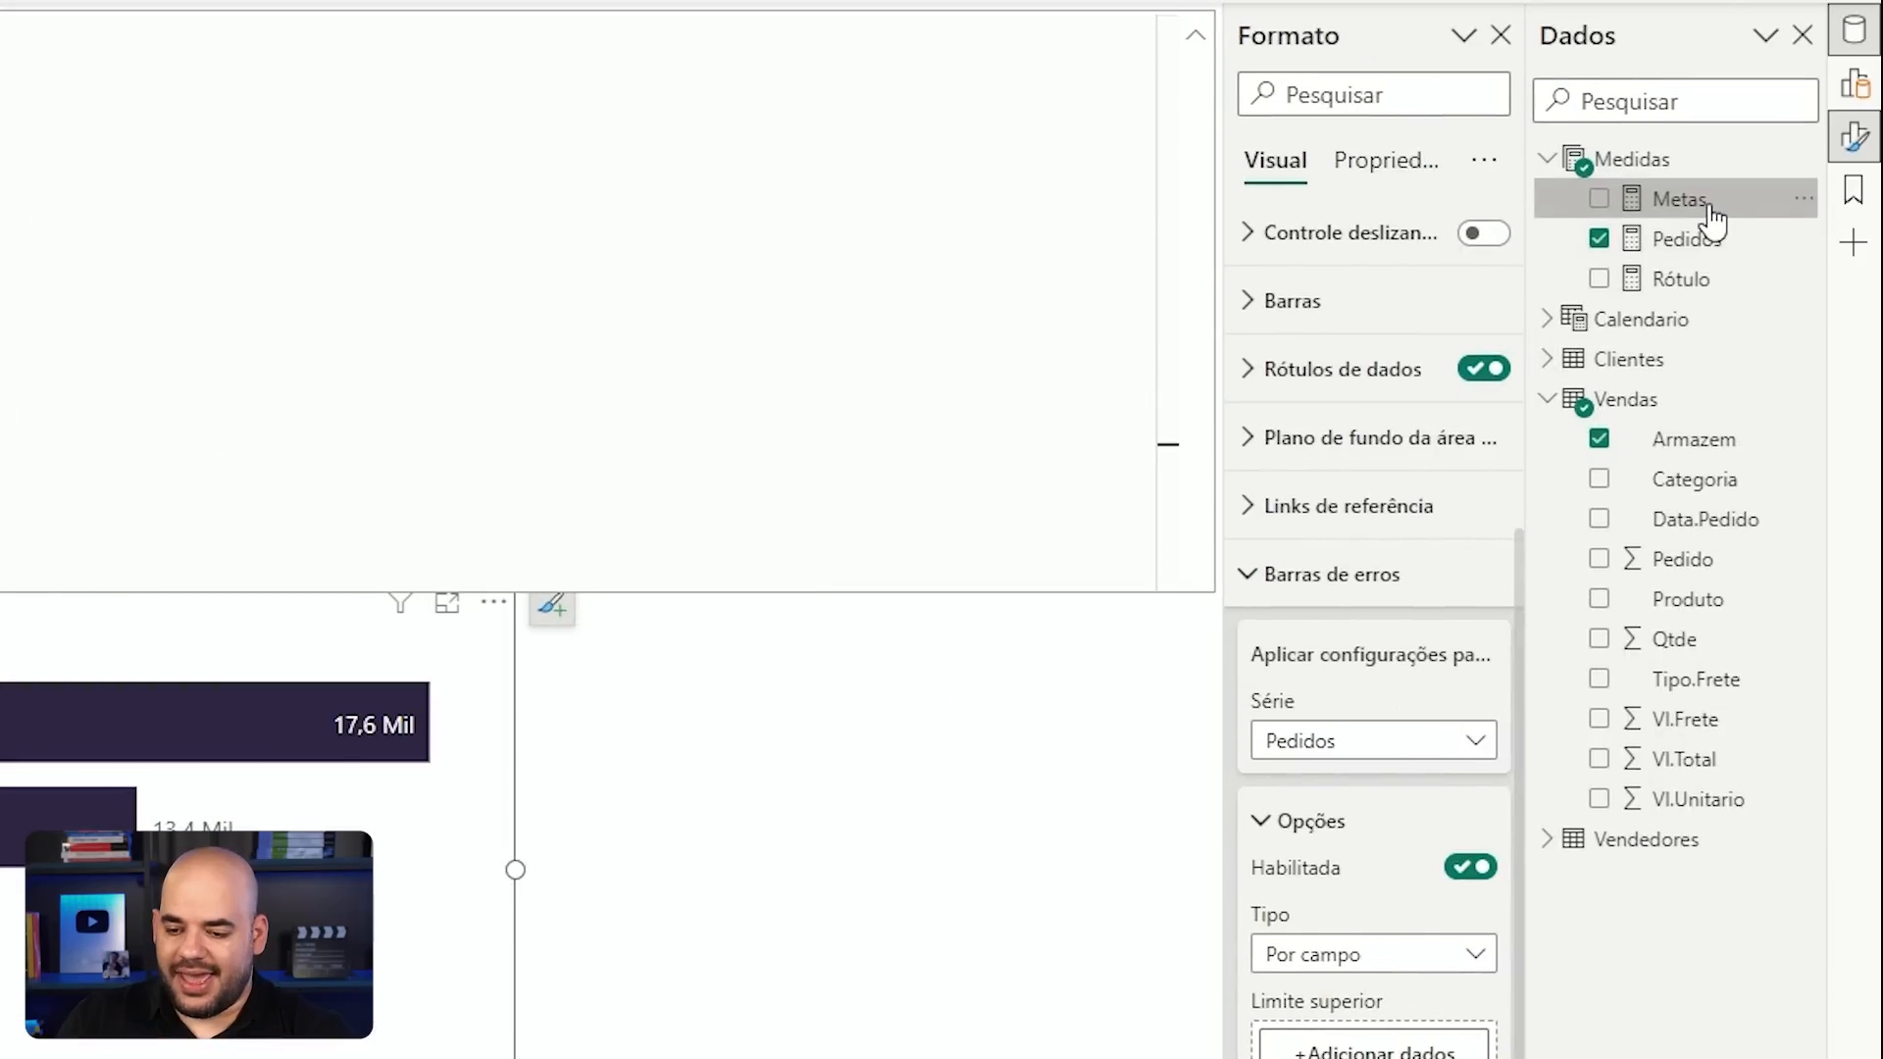
{"action": "left_click_drag", "start_coordinate": [1711, 210], "coordinate": [1404, 1058]}
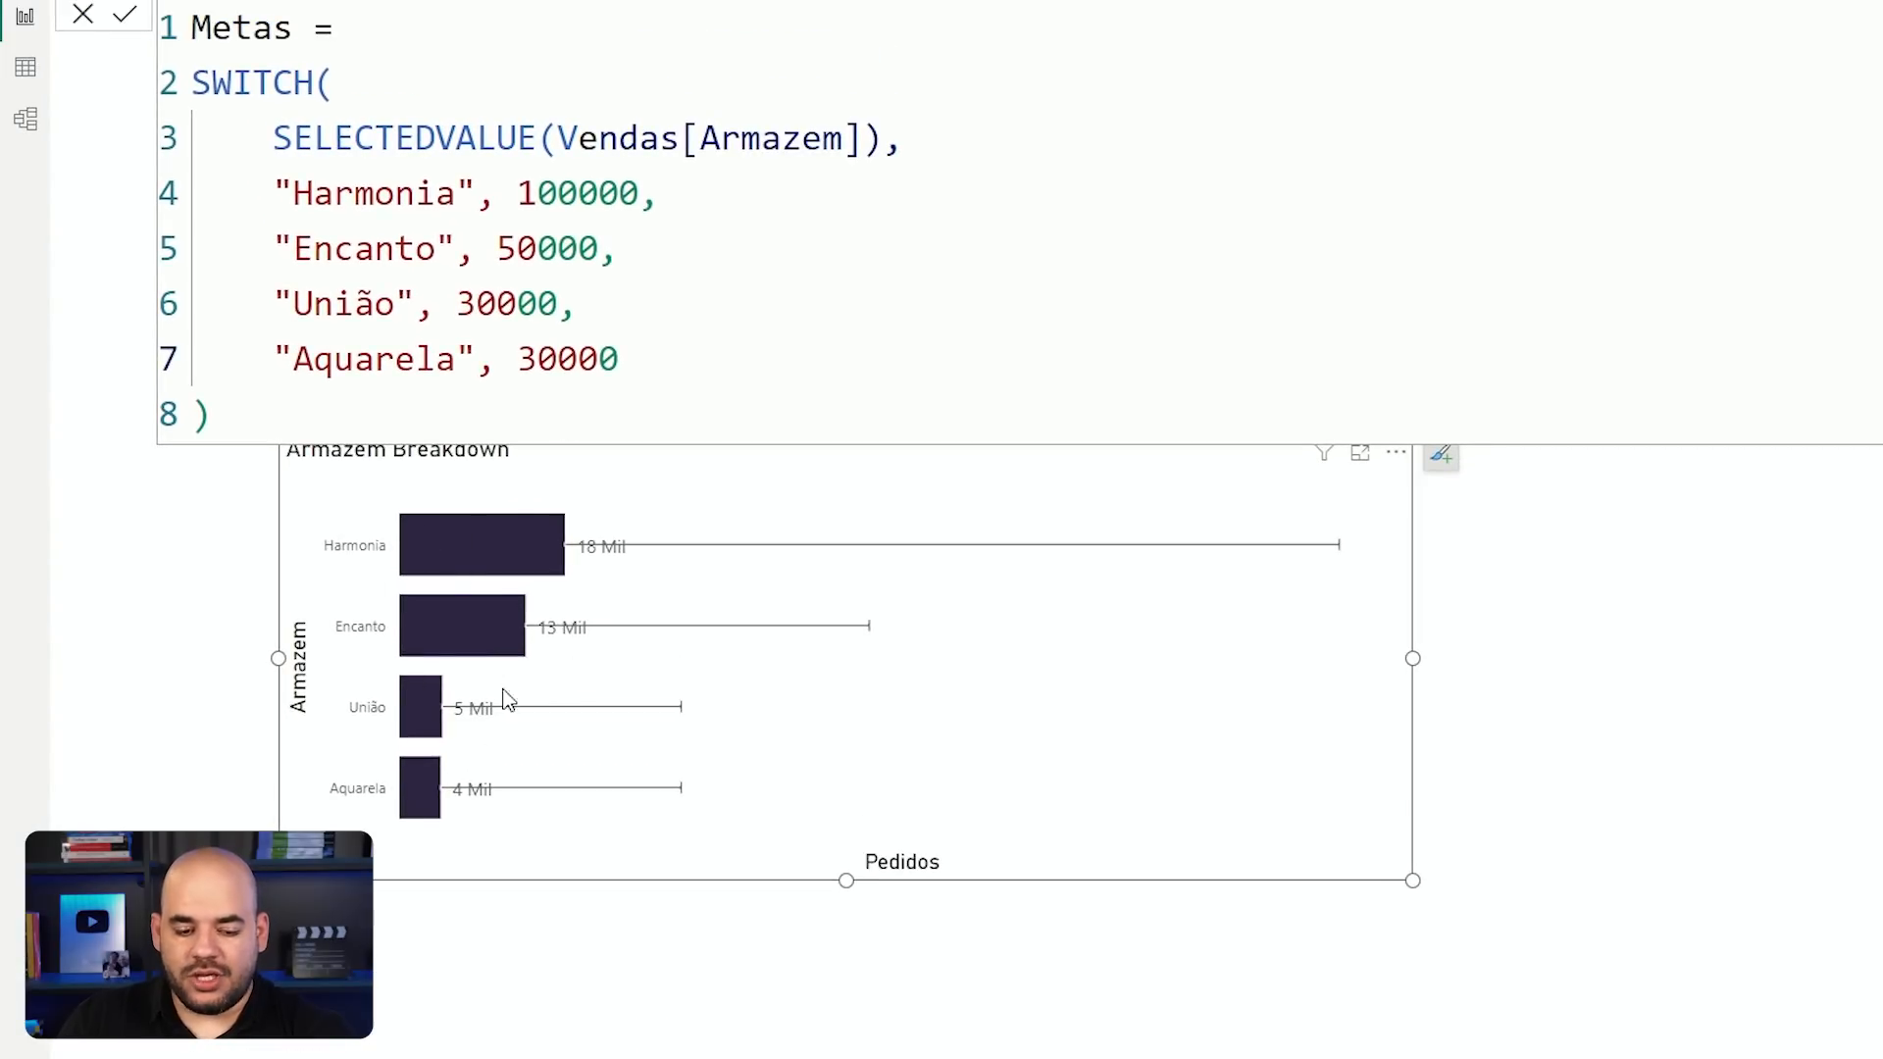
Step: Set Harmonia's target in the Metas measure to 35000
{"action": "double_click", "coordinate": [556, 196]}
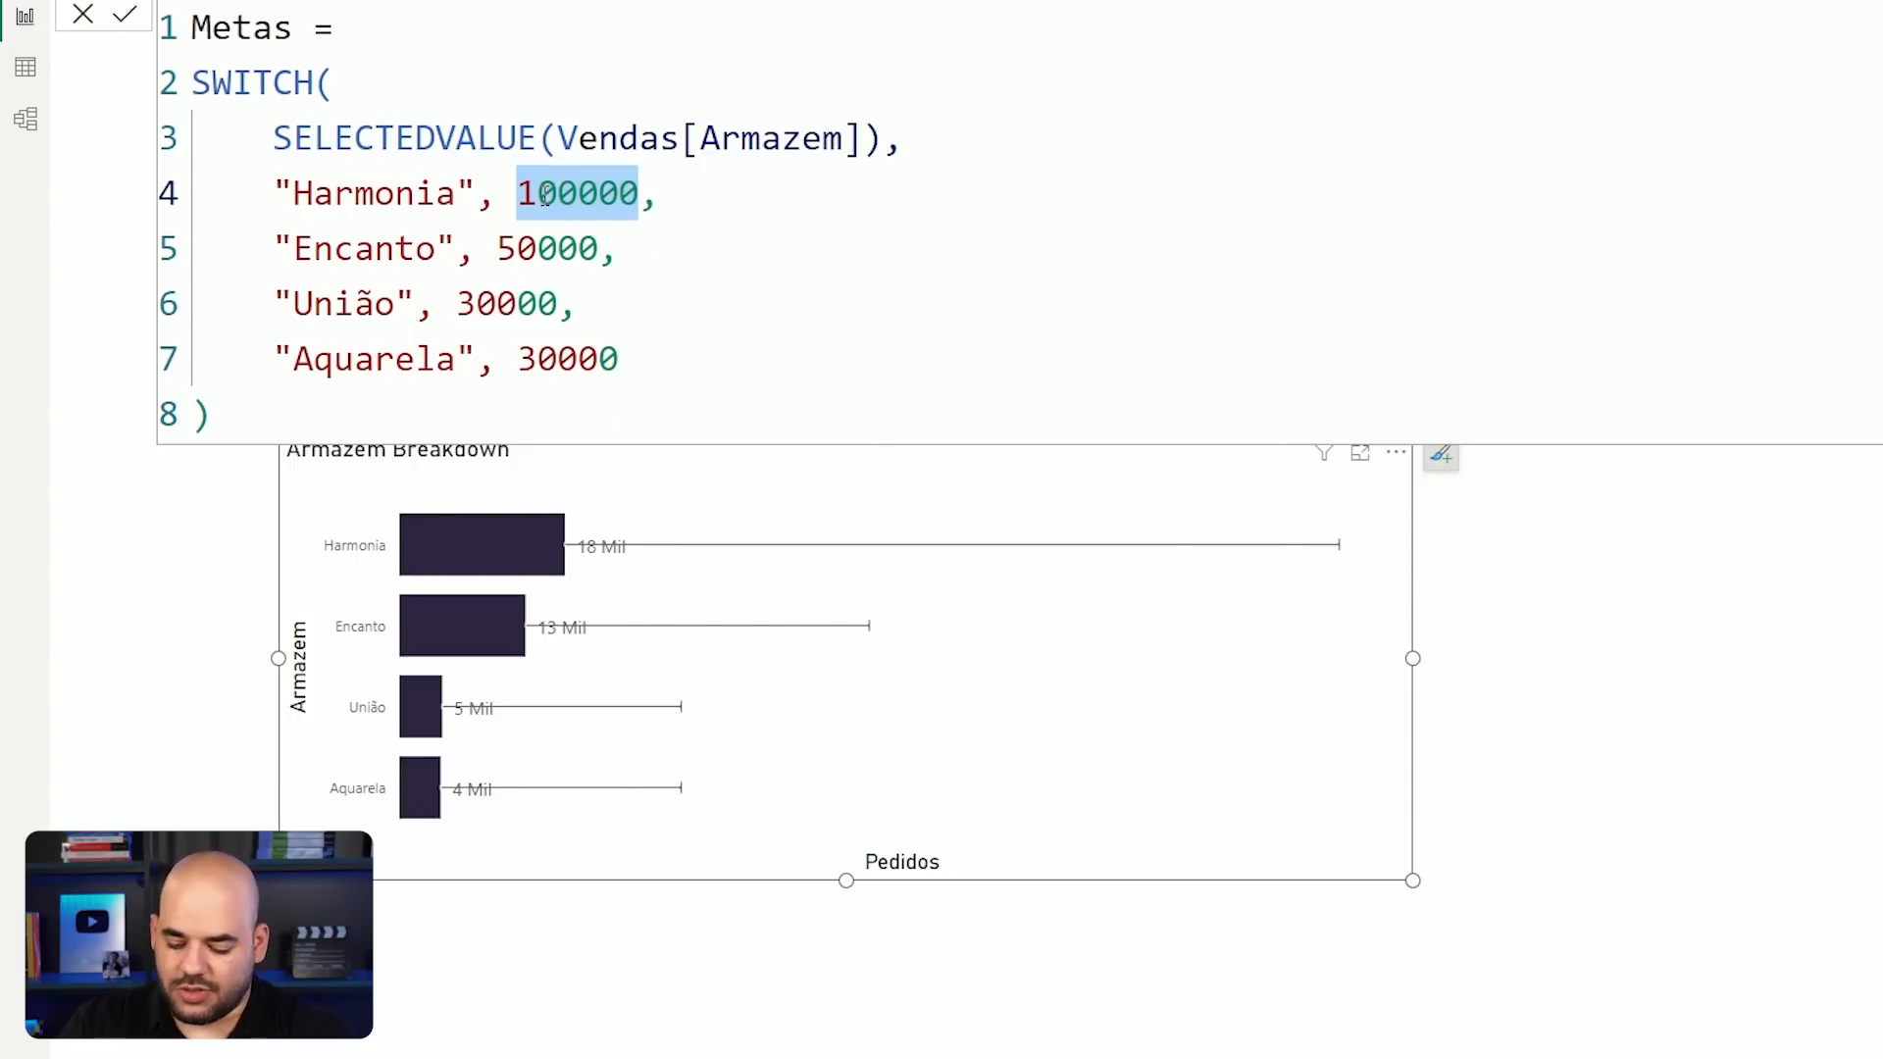
{"action": "type", "text": "35000"}
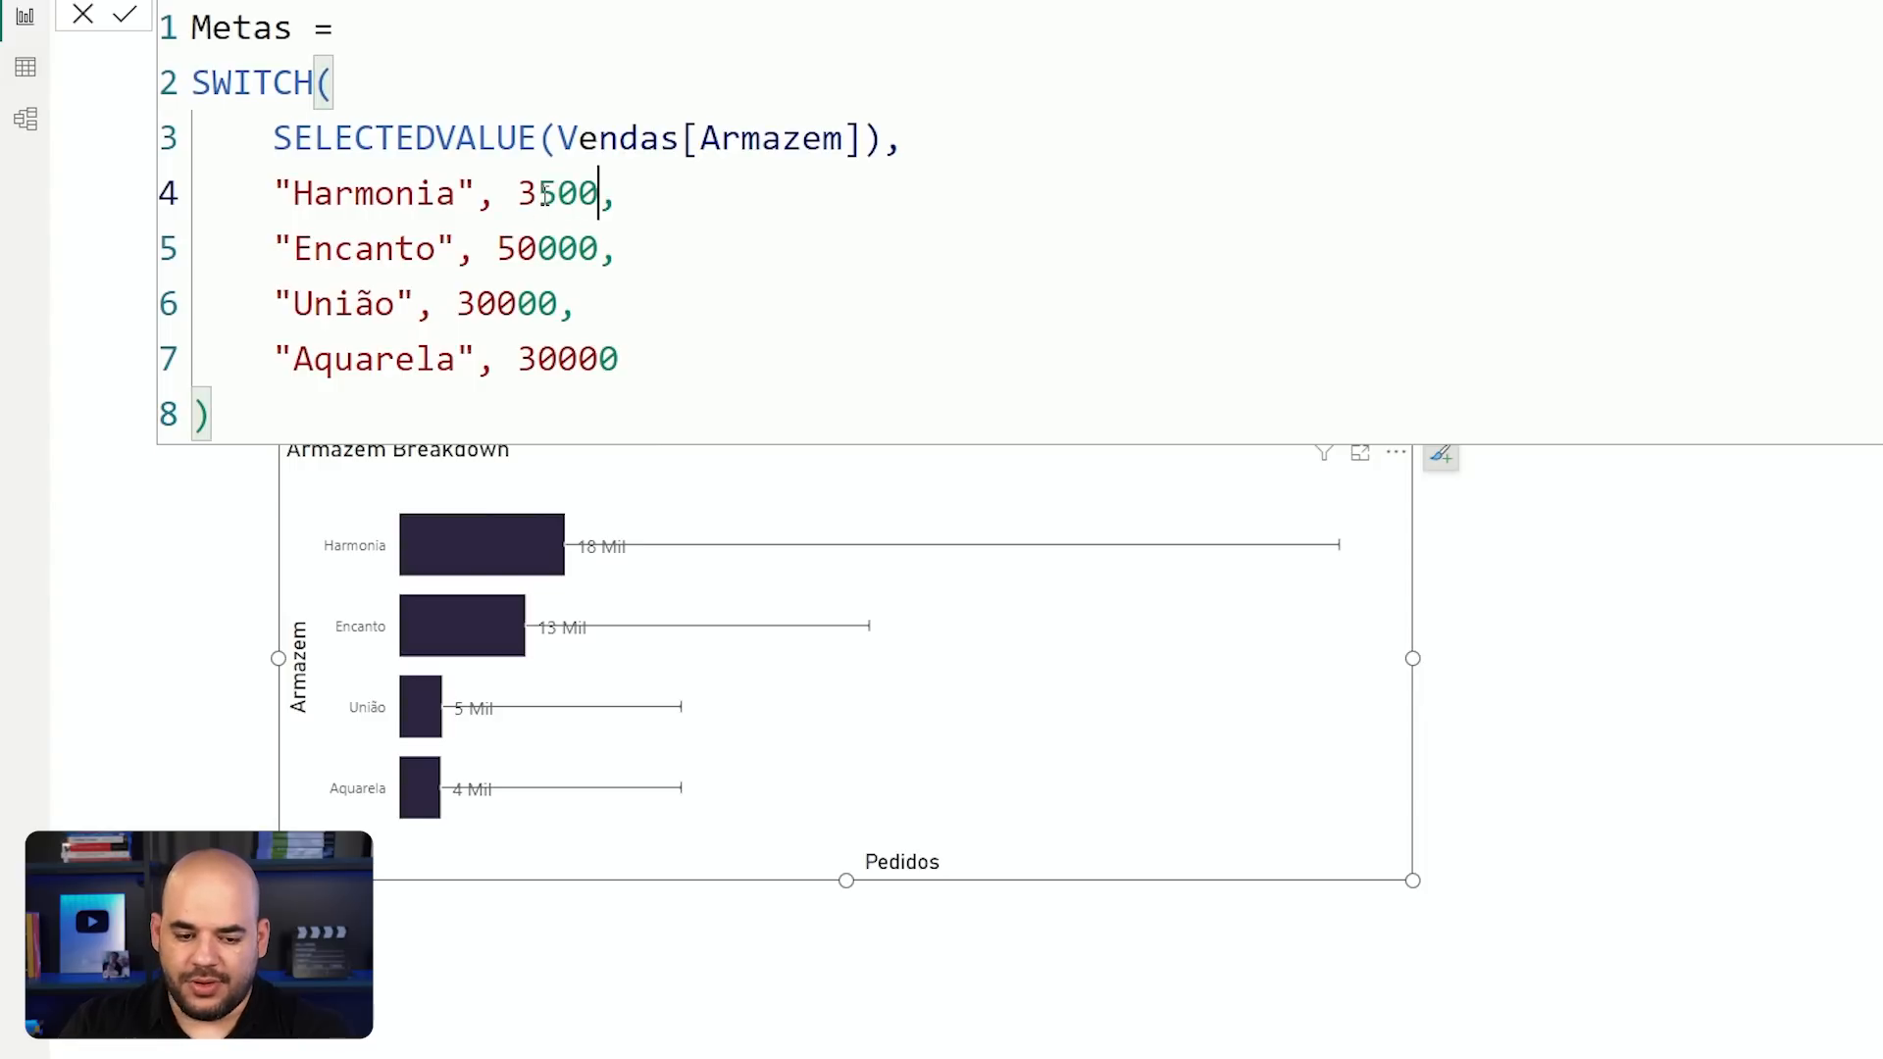
{"action": "key", "text": "Return"}
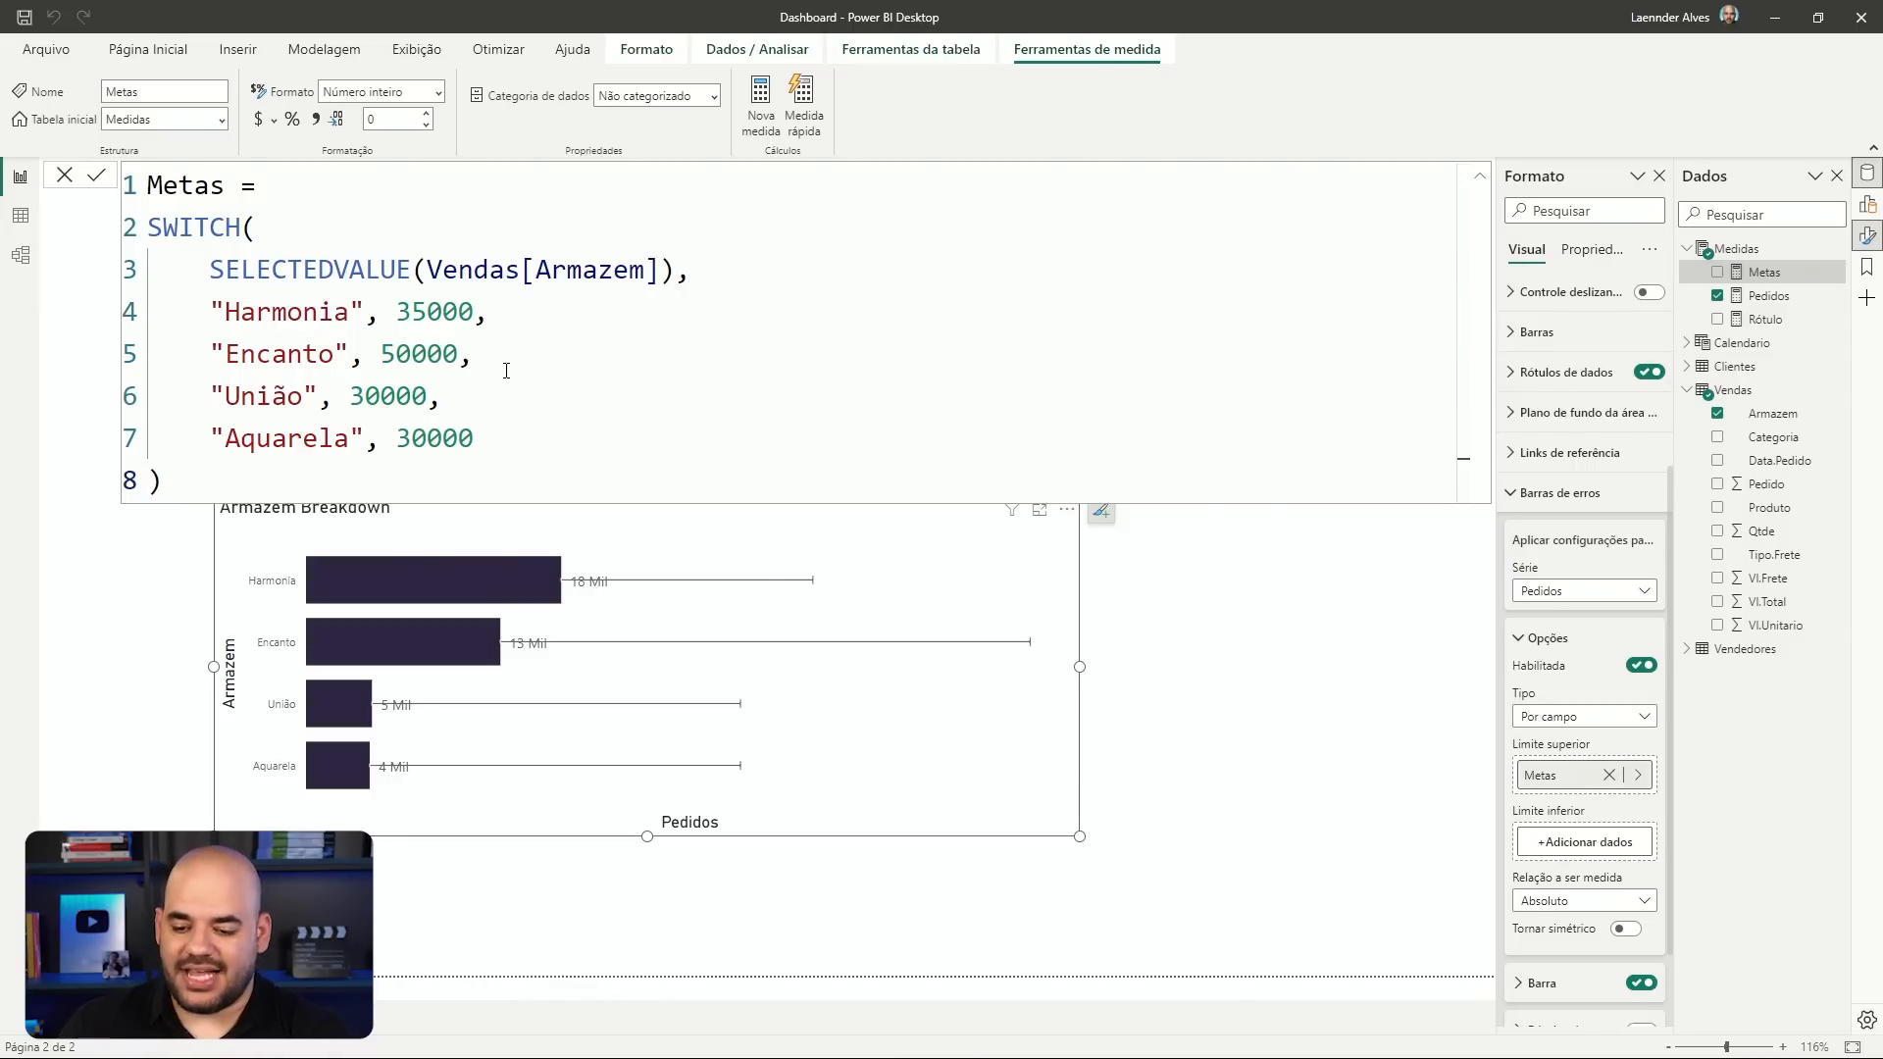
Step: Assign the Rótulo measure as the Rótulo personalizado field for the values of the chart's data labels
{"action": "left_click", "coordinate": [1590, 495]}
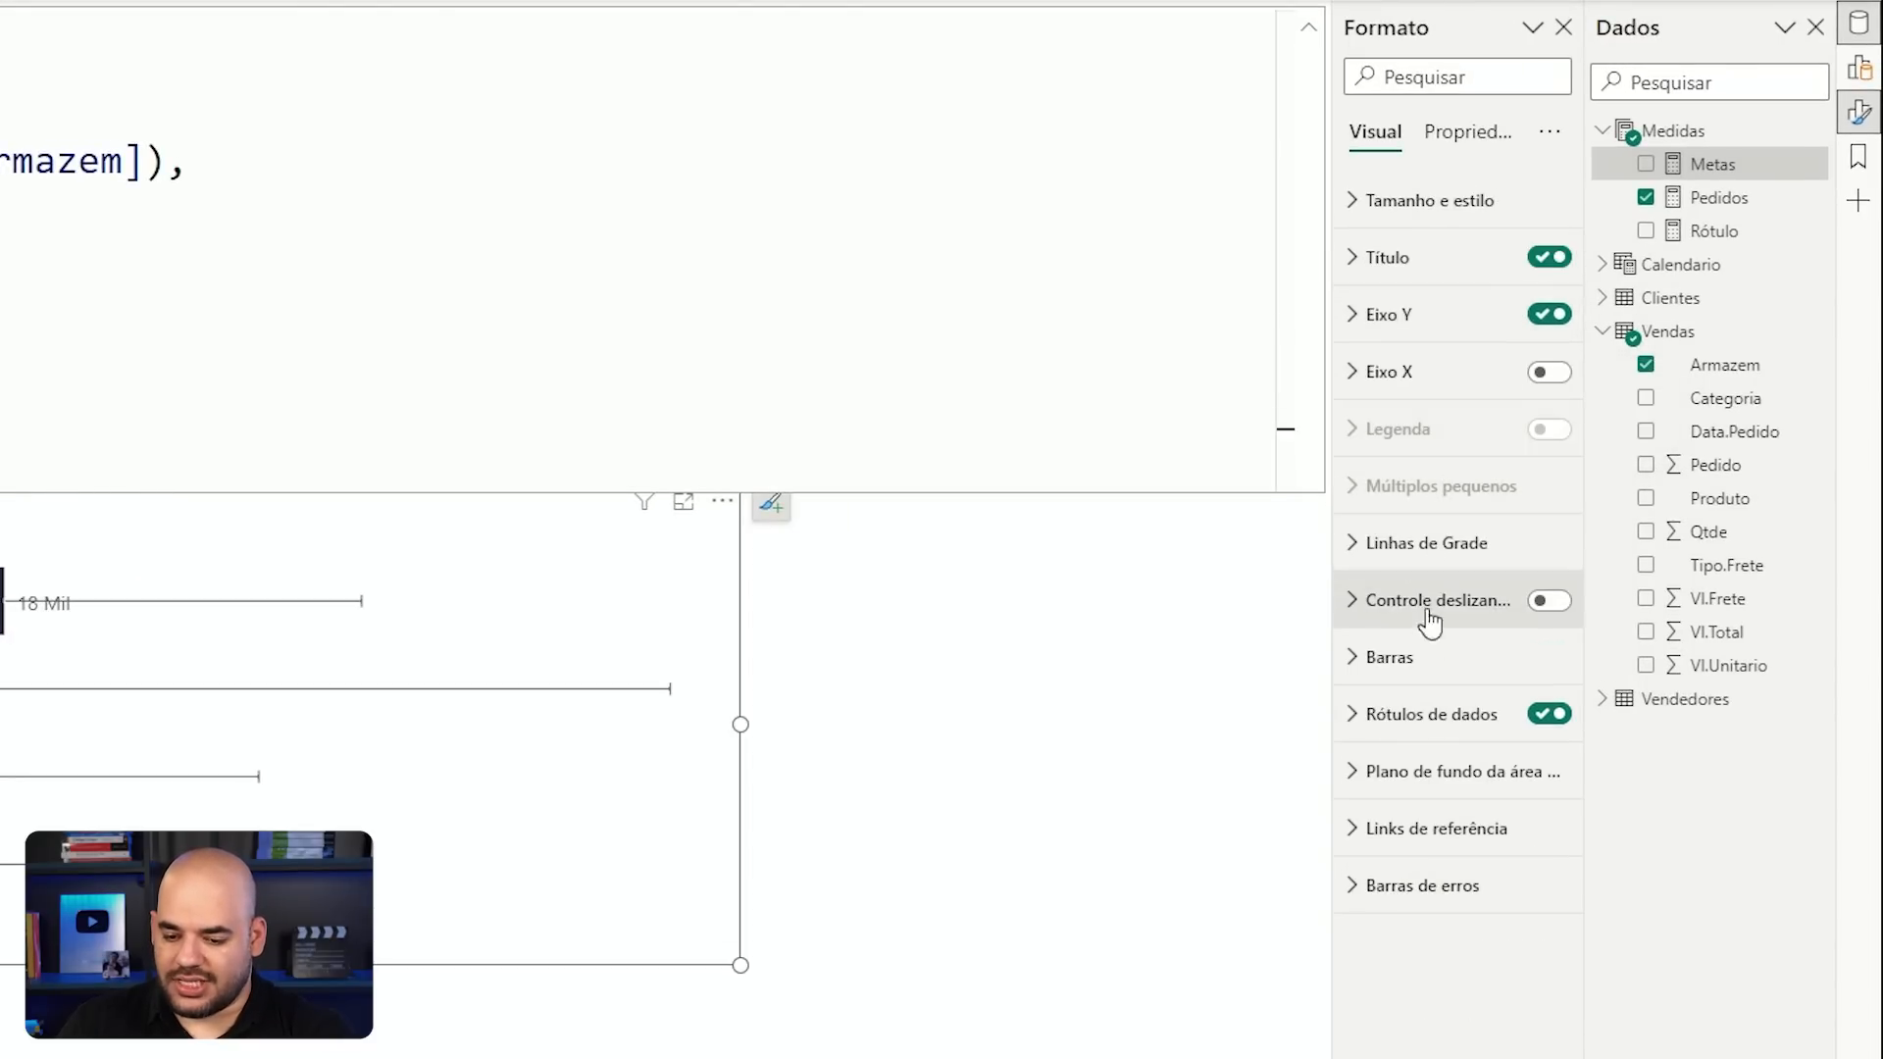
{"action": "left_click", "coordinate": [1438, 727]}
{"action": "scroll", "coordinate": [1447, 729], "scroll_direction": "down", "scroll_amount": 2}
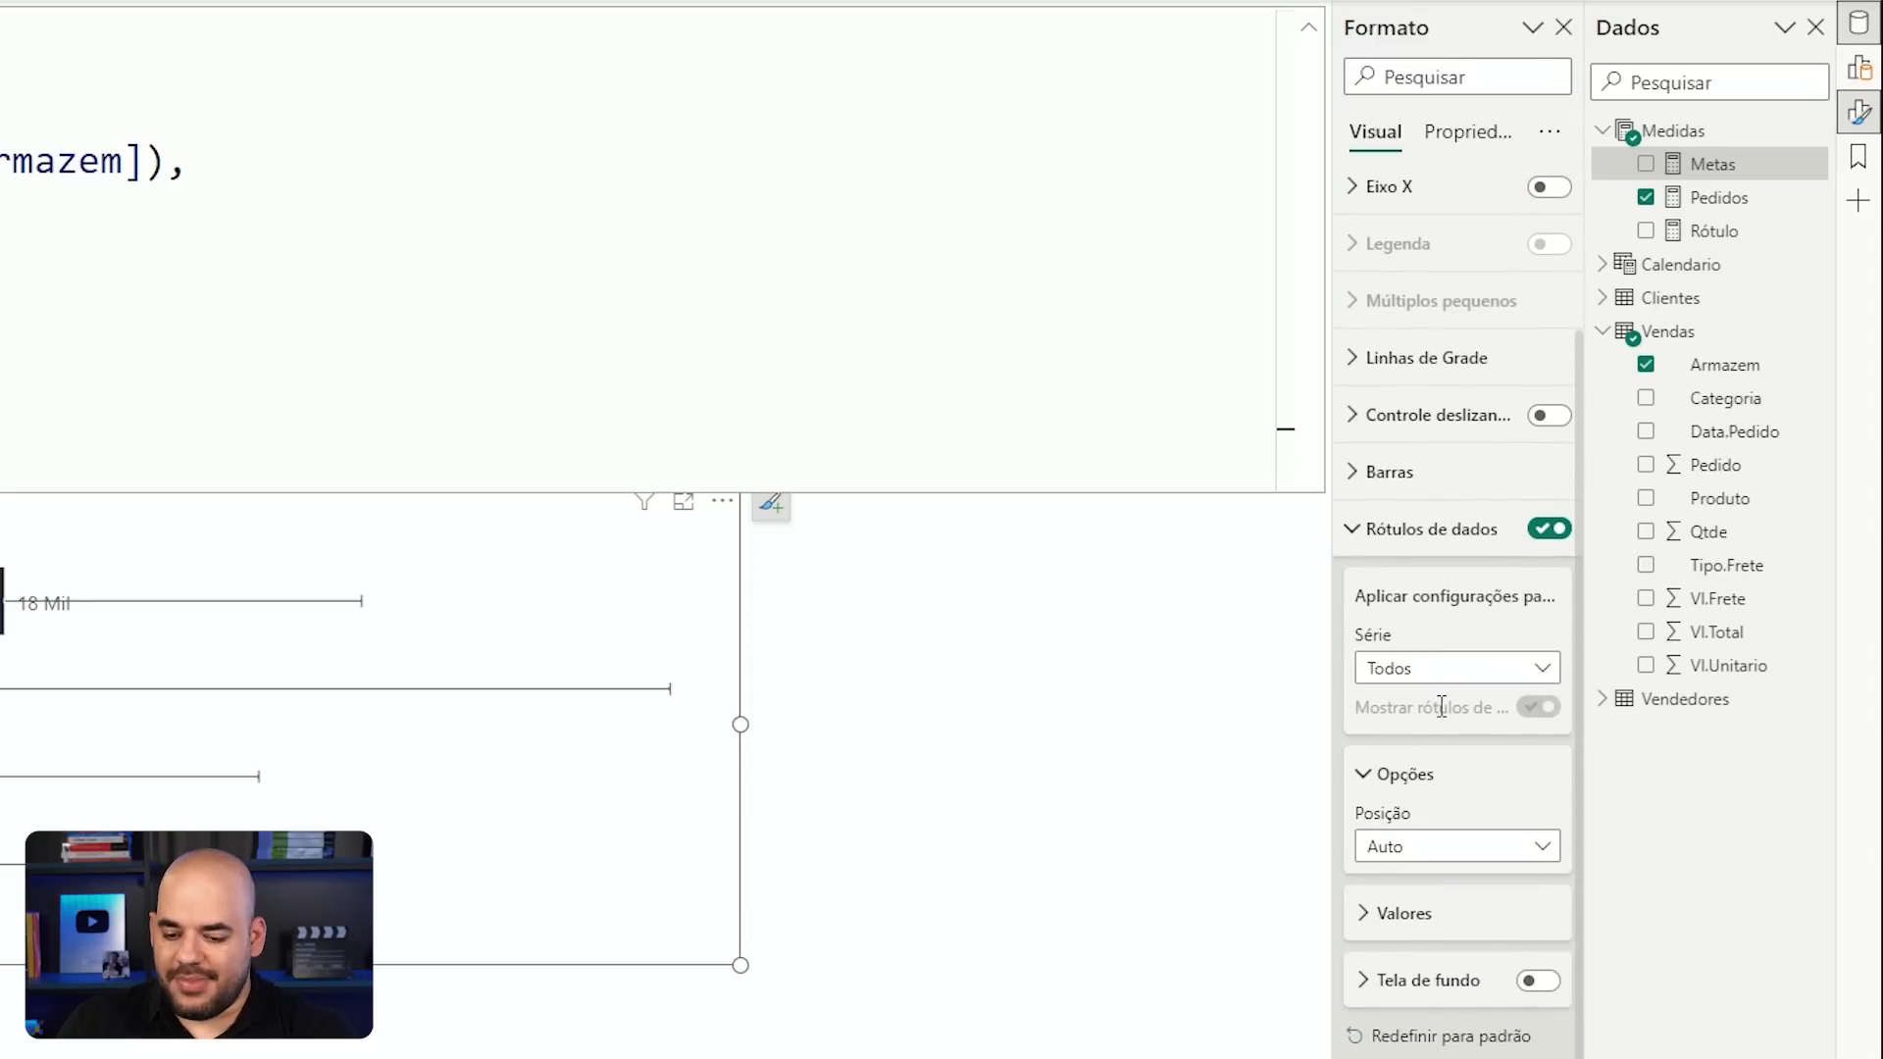
{"action": "left_click", "coordinate": [1404, 914]}
{"action": "scroll", "coordinate": [1417, 908], "scroll_direction": "down", "scroll_amount": 3}
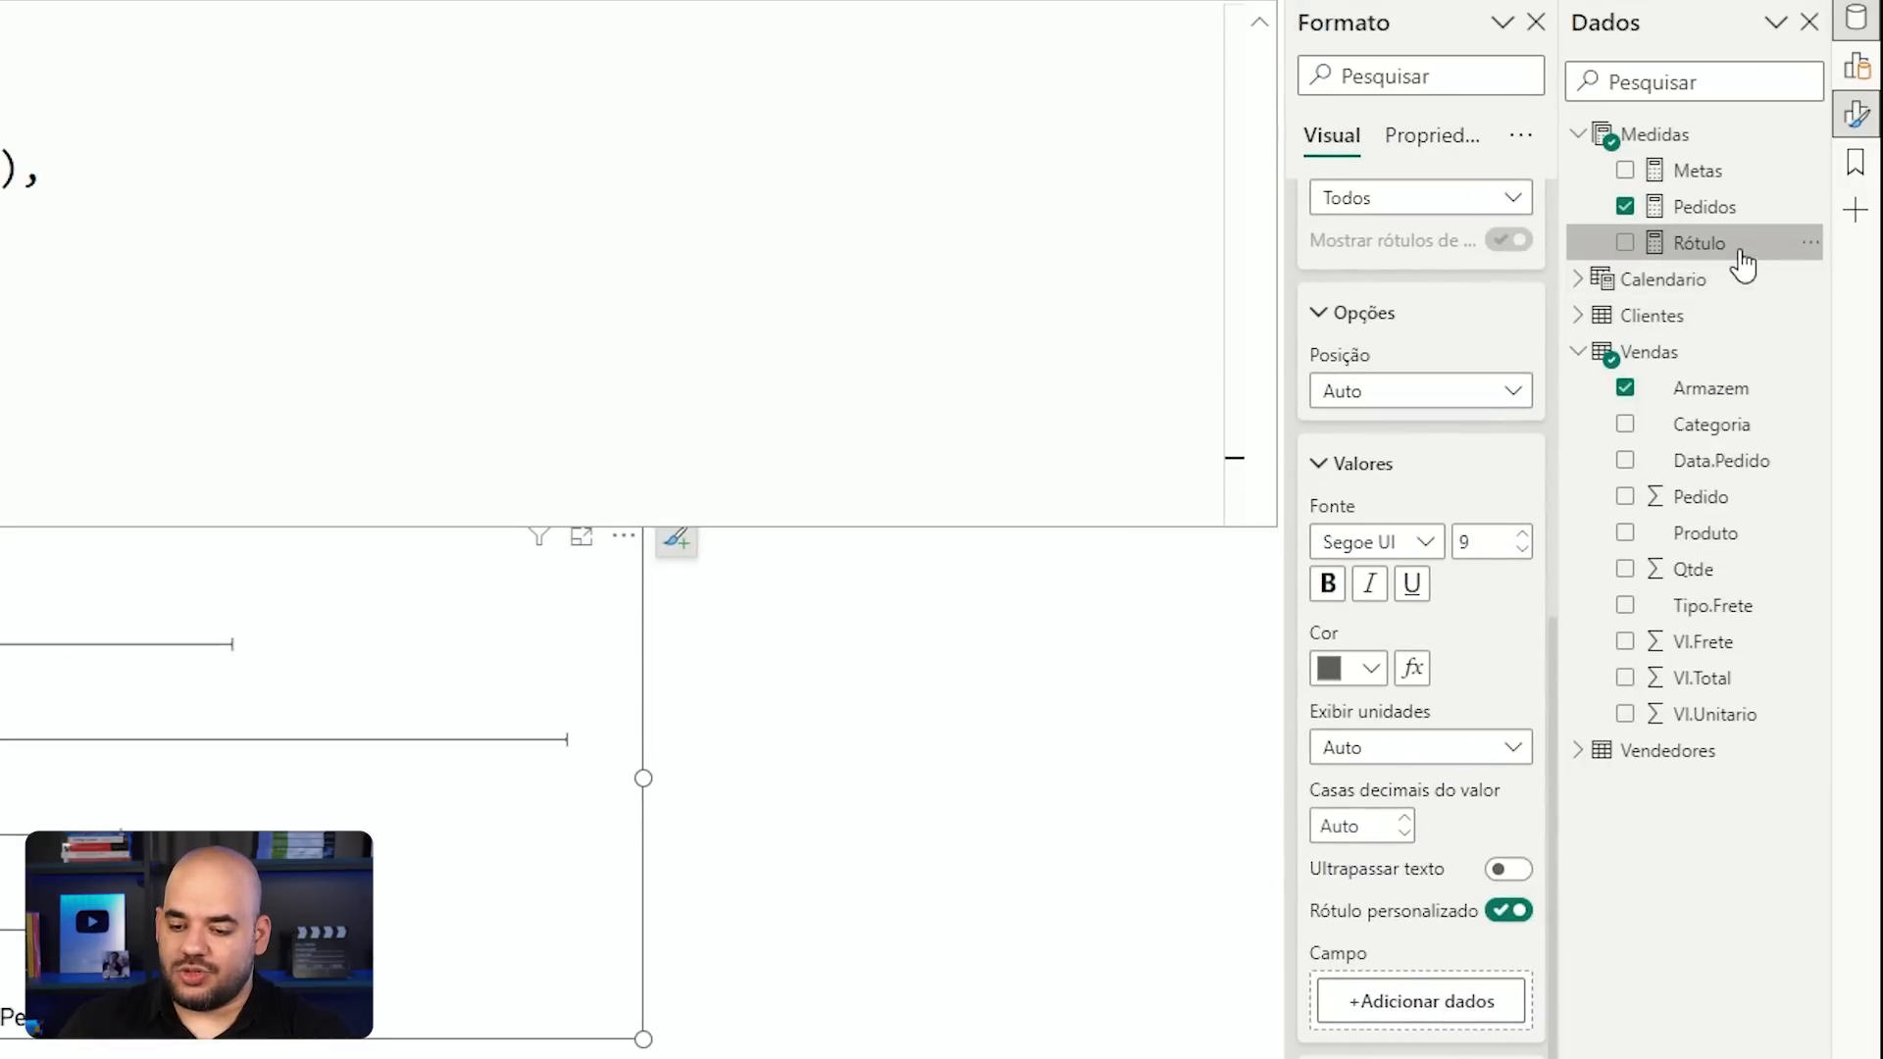
{"action": "left_click_drag", "start_coordinate": [1743, 253], "coordinate": [1467, 1013]}
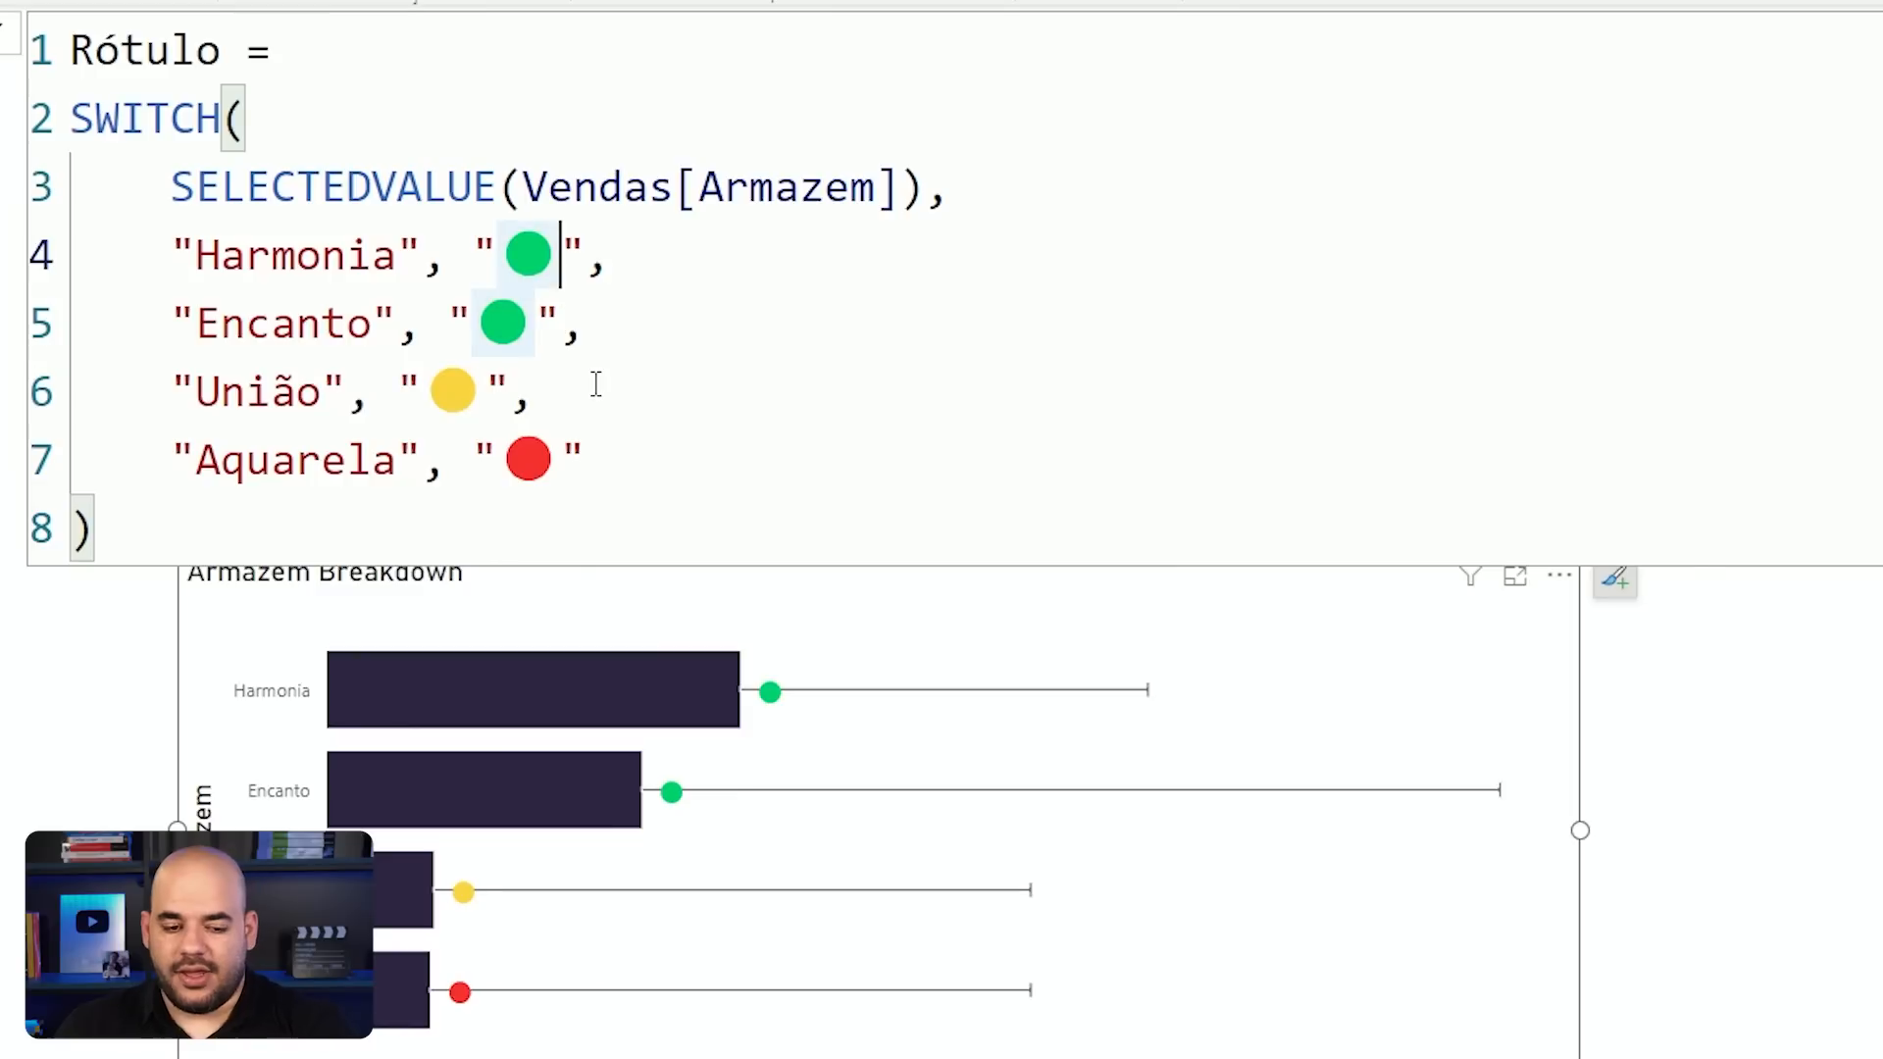
Step: Add the text "Atingiu a meta" after the green circle for Harmonia in the Rótulo measure
{"action": "type", "text": "Atingiu a "}
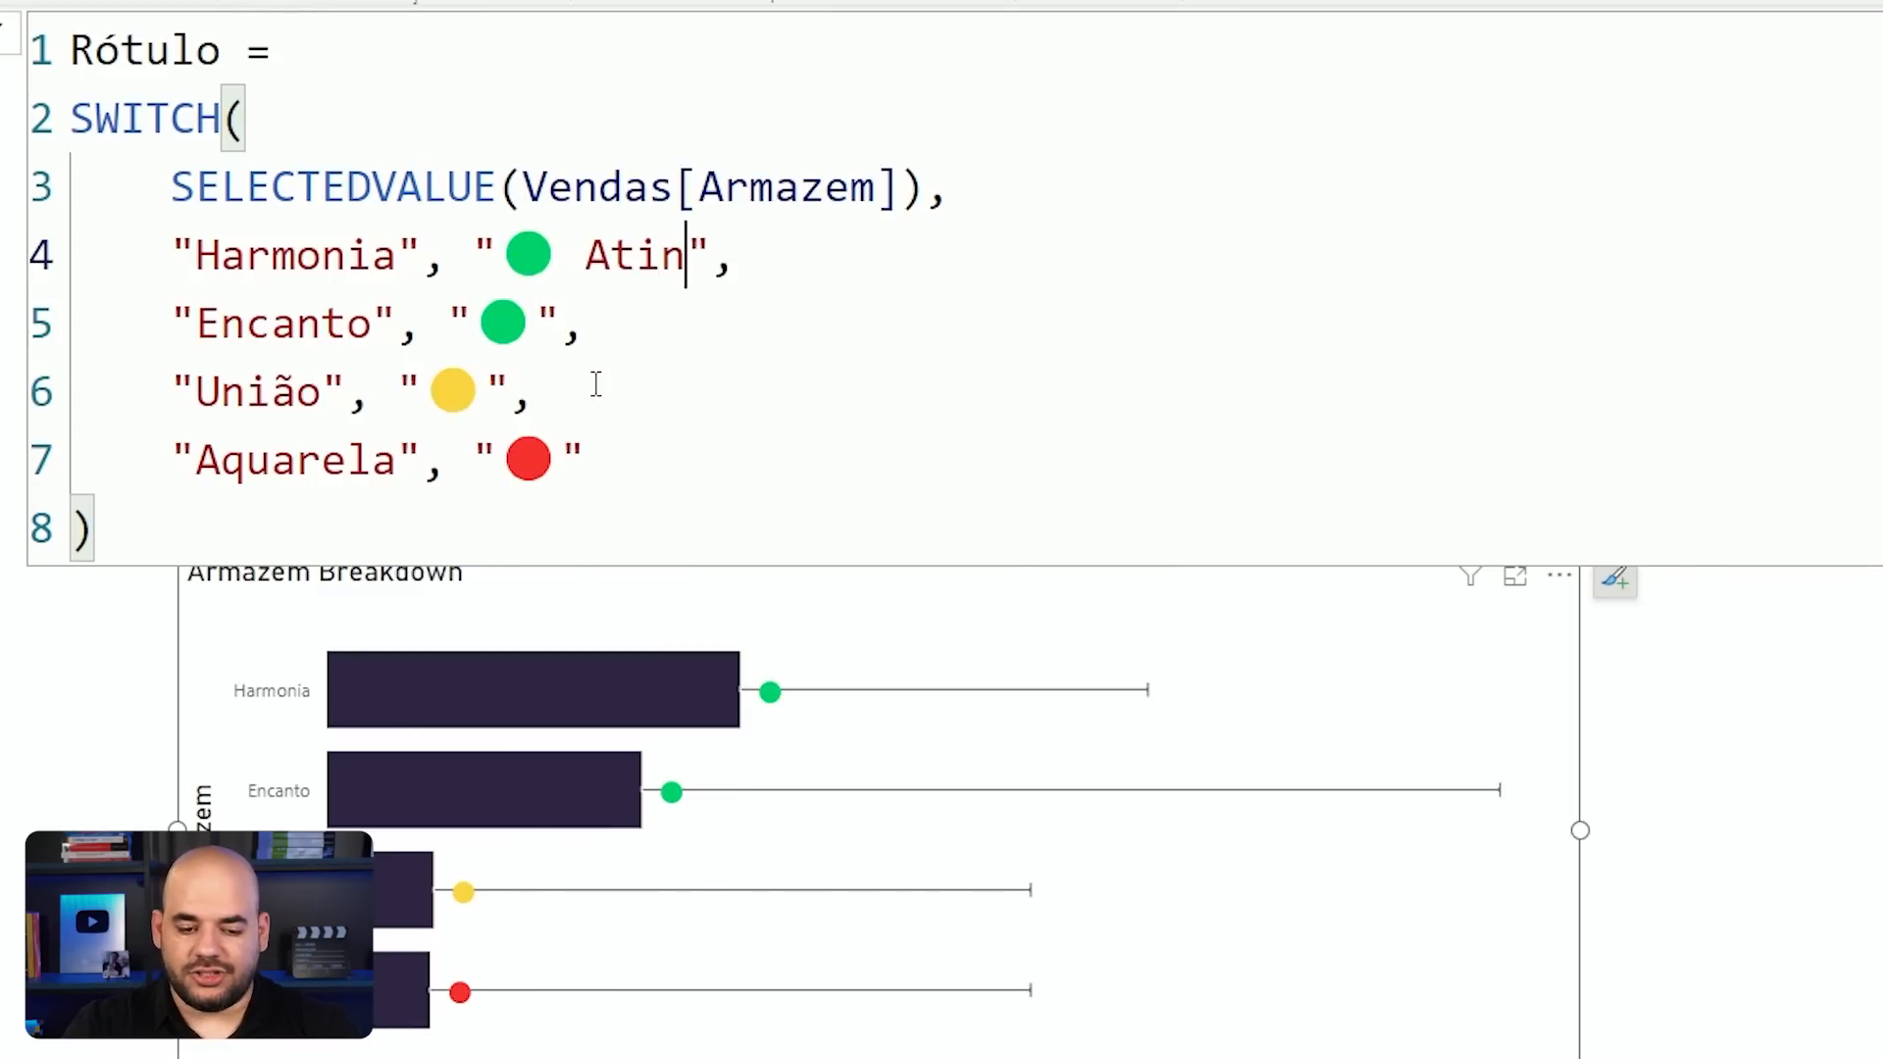
{"action": "type", "text": "meta"}
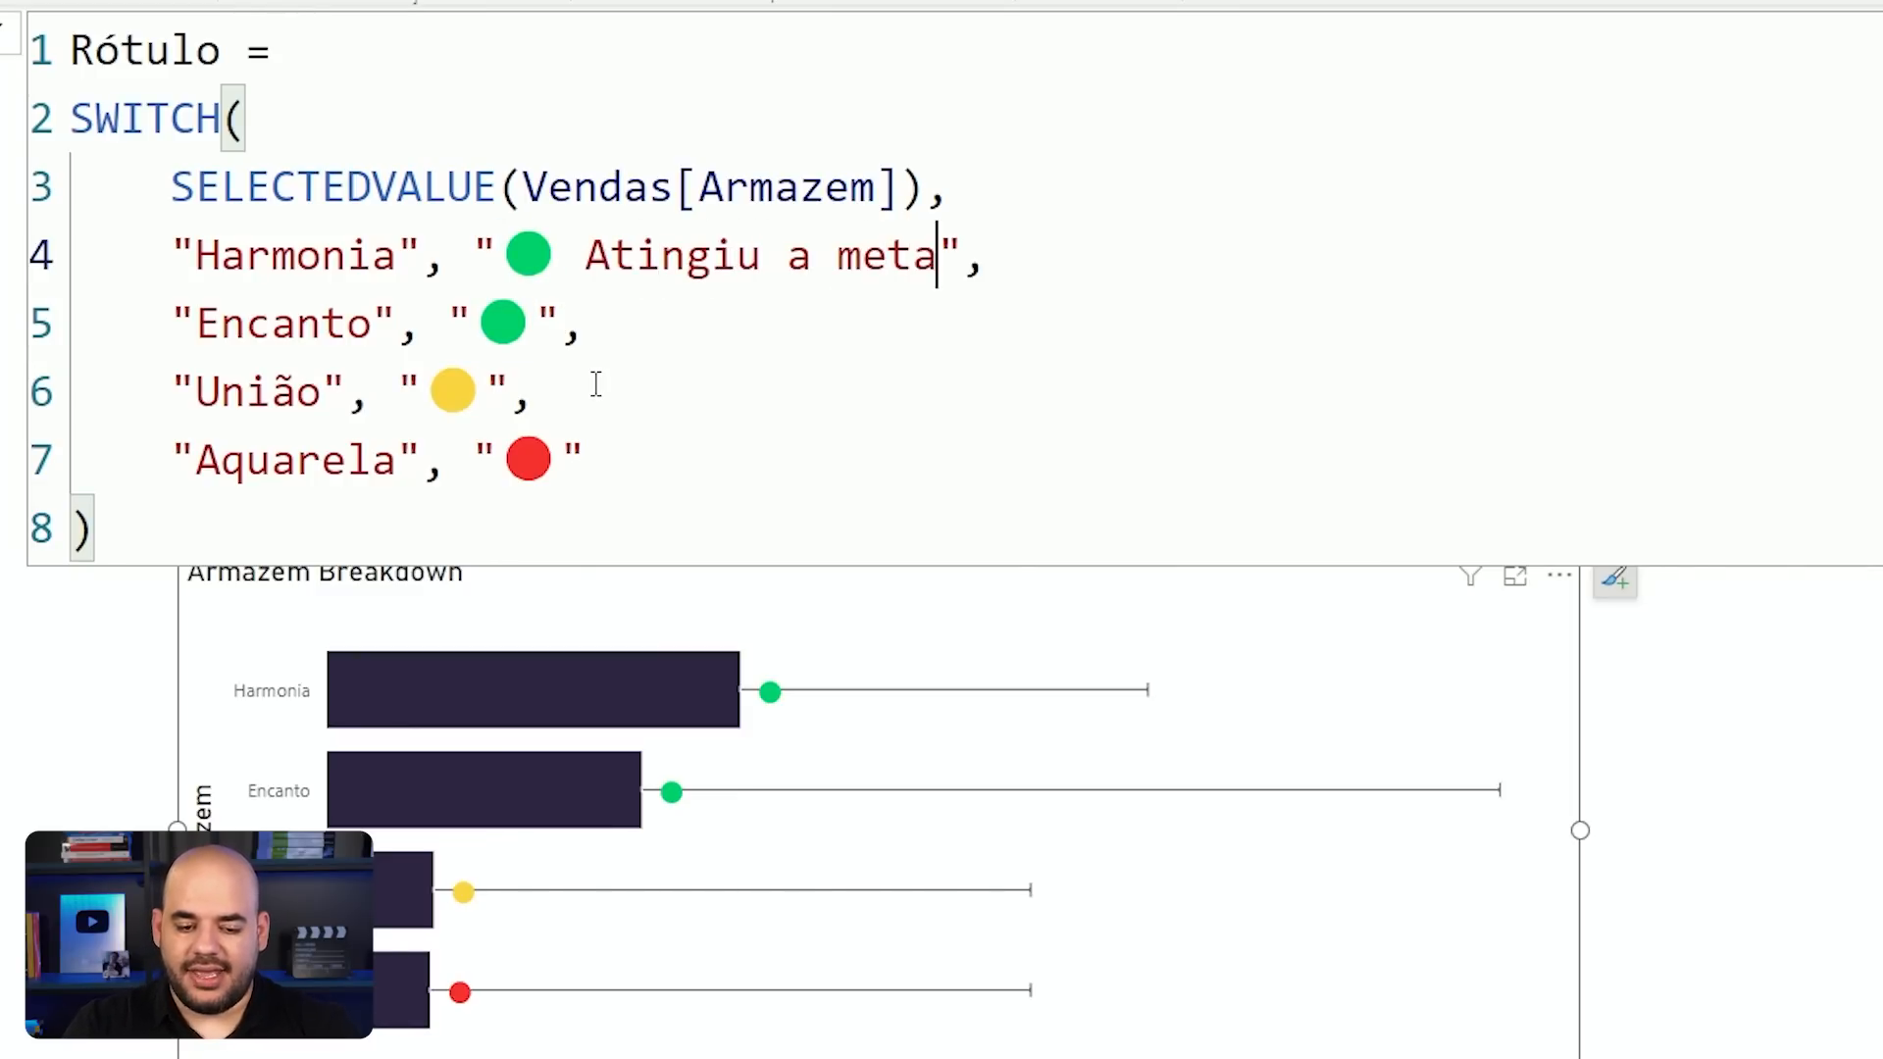
{"action": "key", "text": "Return"}
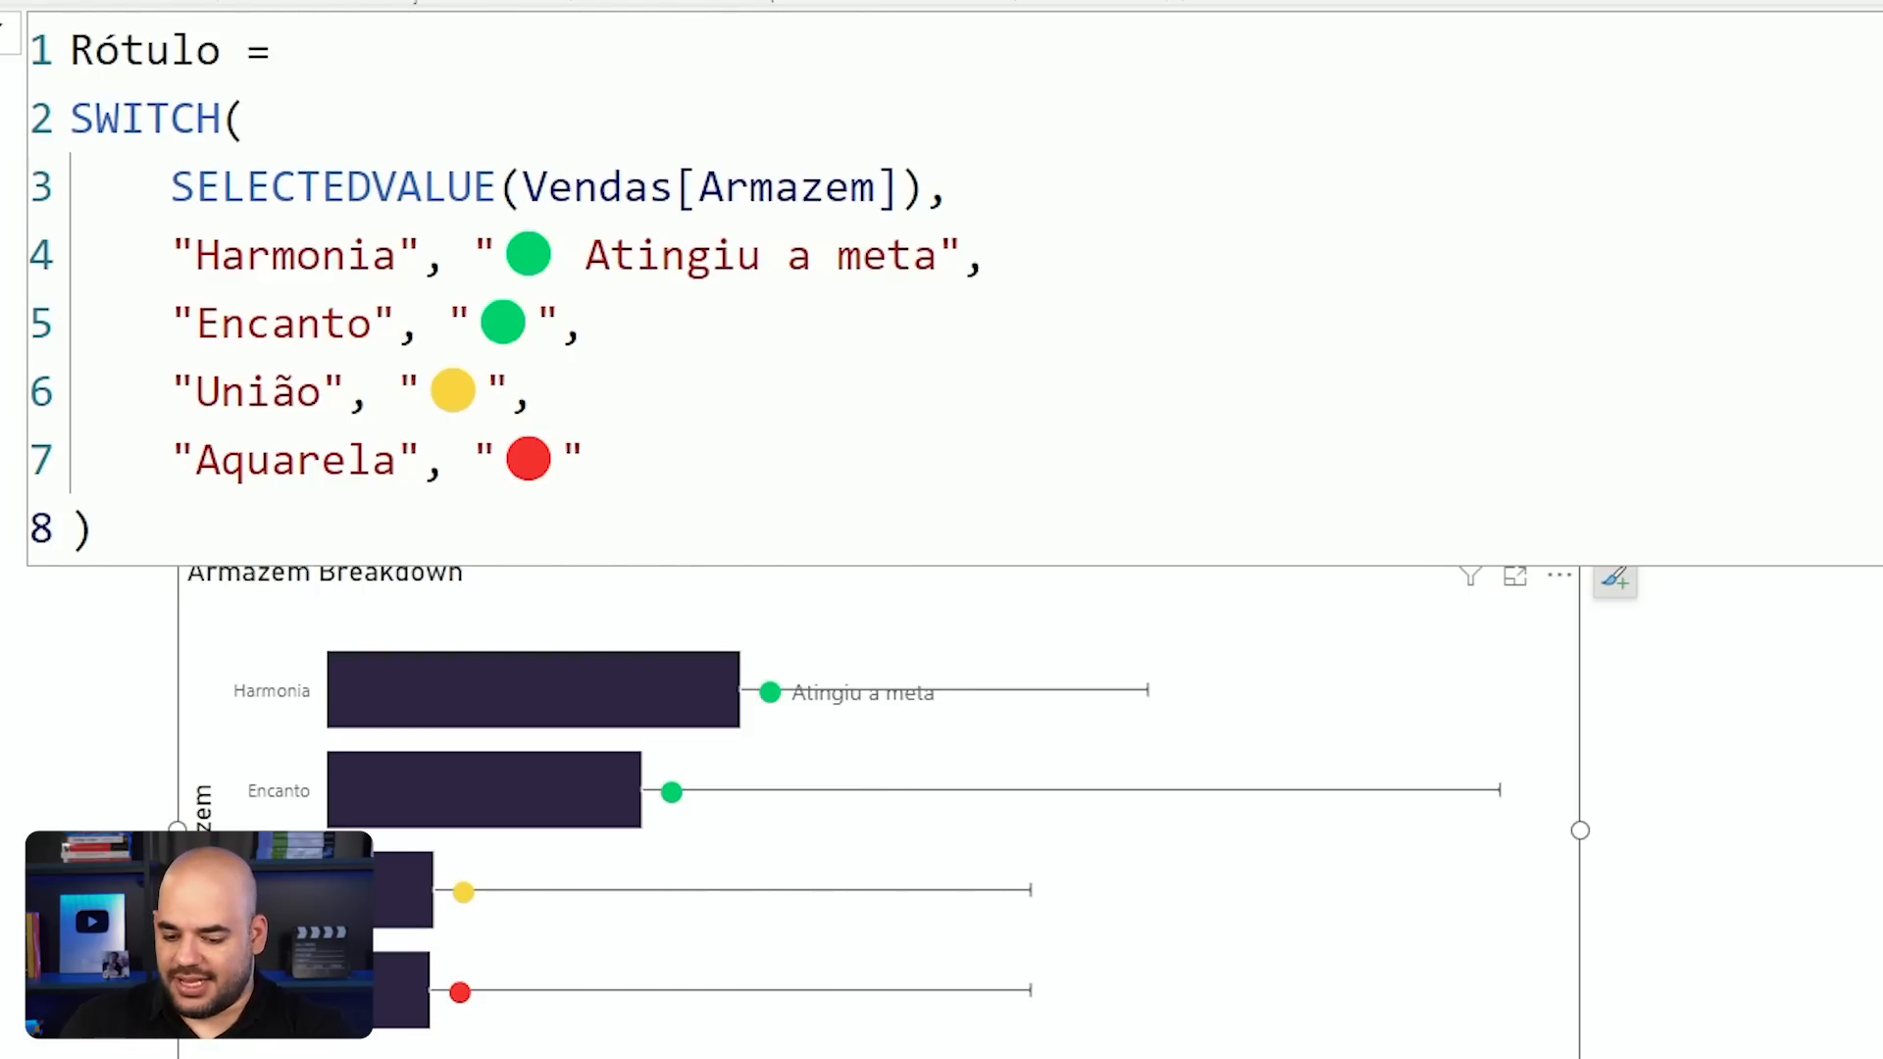
Step: Turn off the chart's error bars for the Pedidos series and close the Rótulo measure's formula
{"action": "left_click", "coordinate": [1583, 1009]}
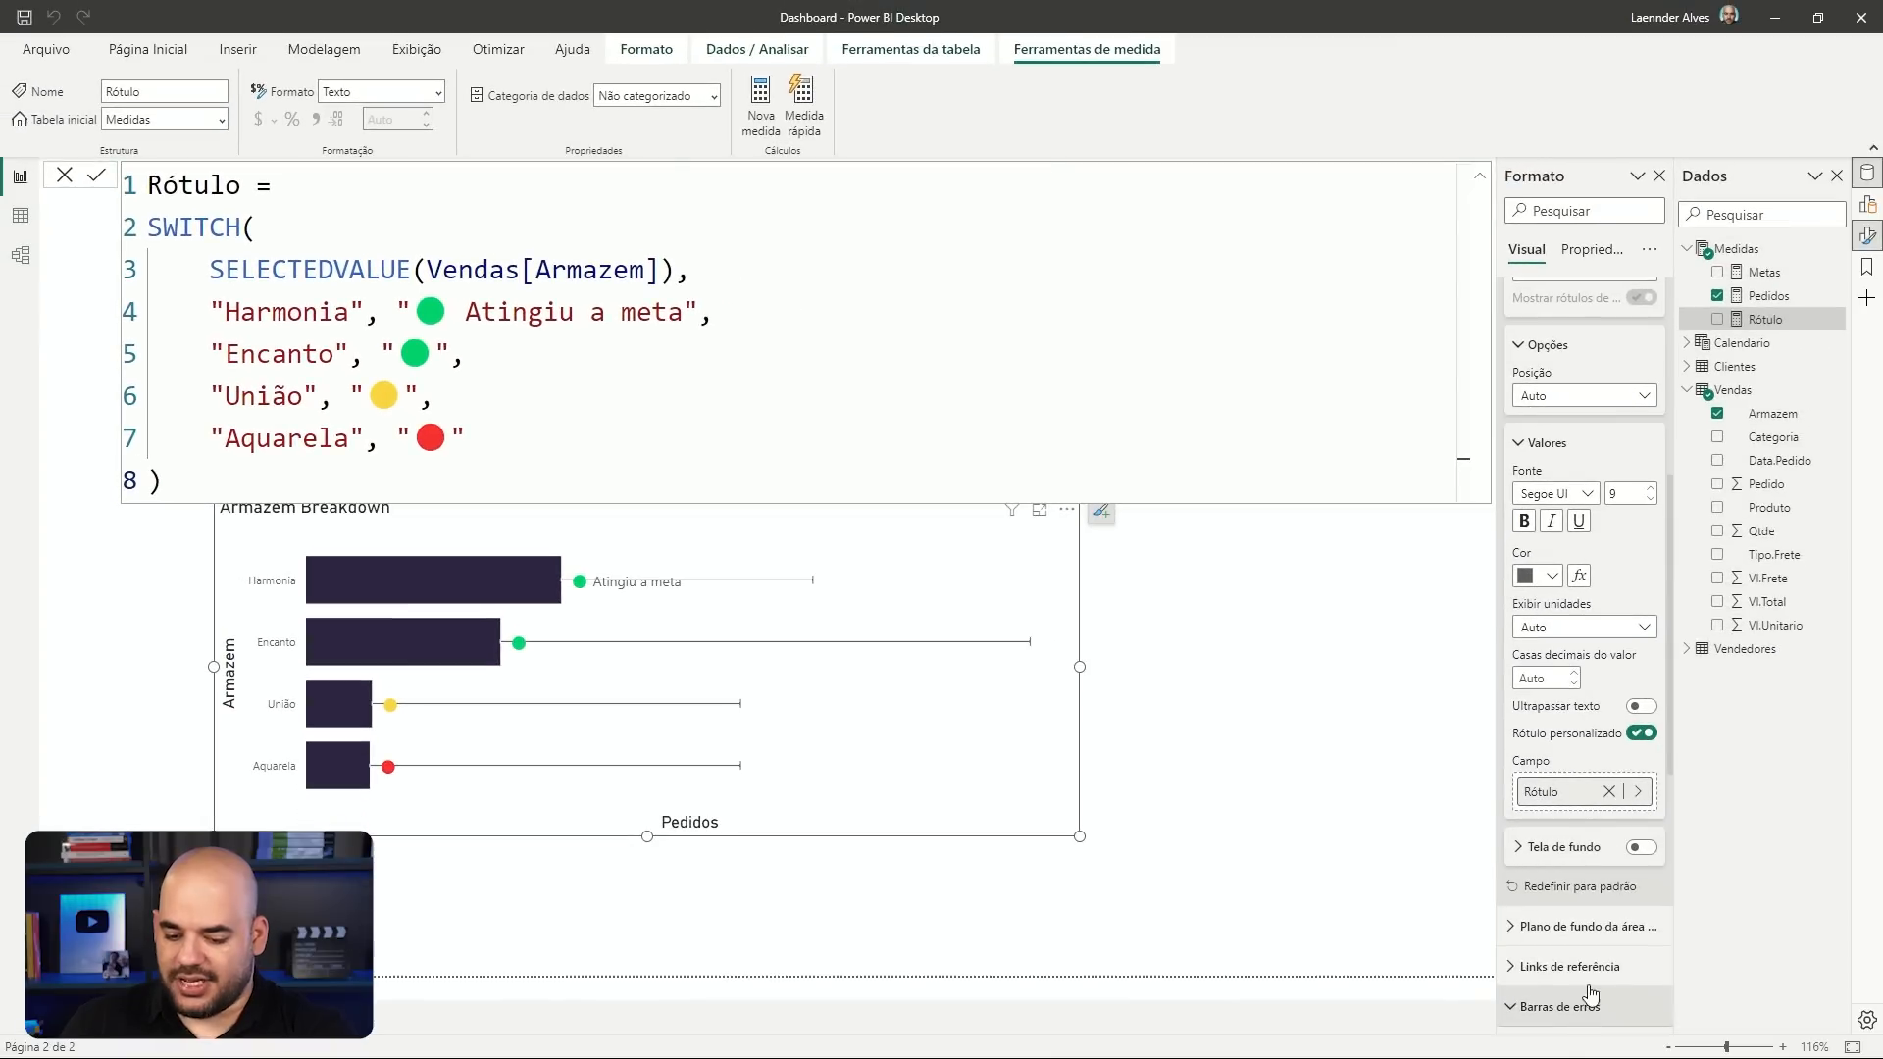
{"action": "scroll", "coordinate": [1589, 981], "scroll_direction": "down", "scroll_amount": 3}
{"action": "left_click", "coordinate": [1642, 842]}
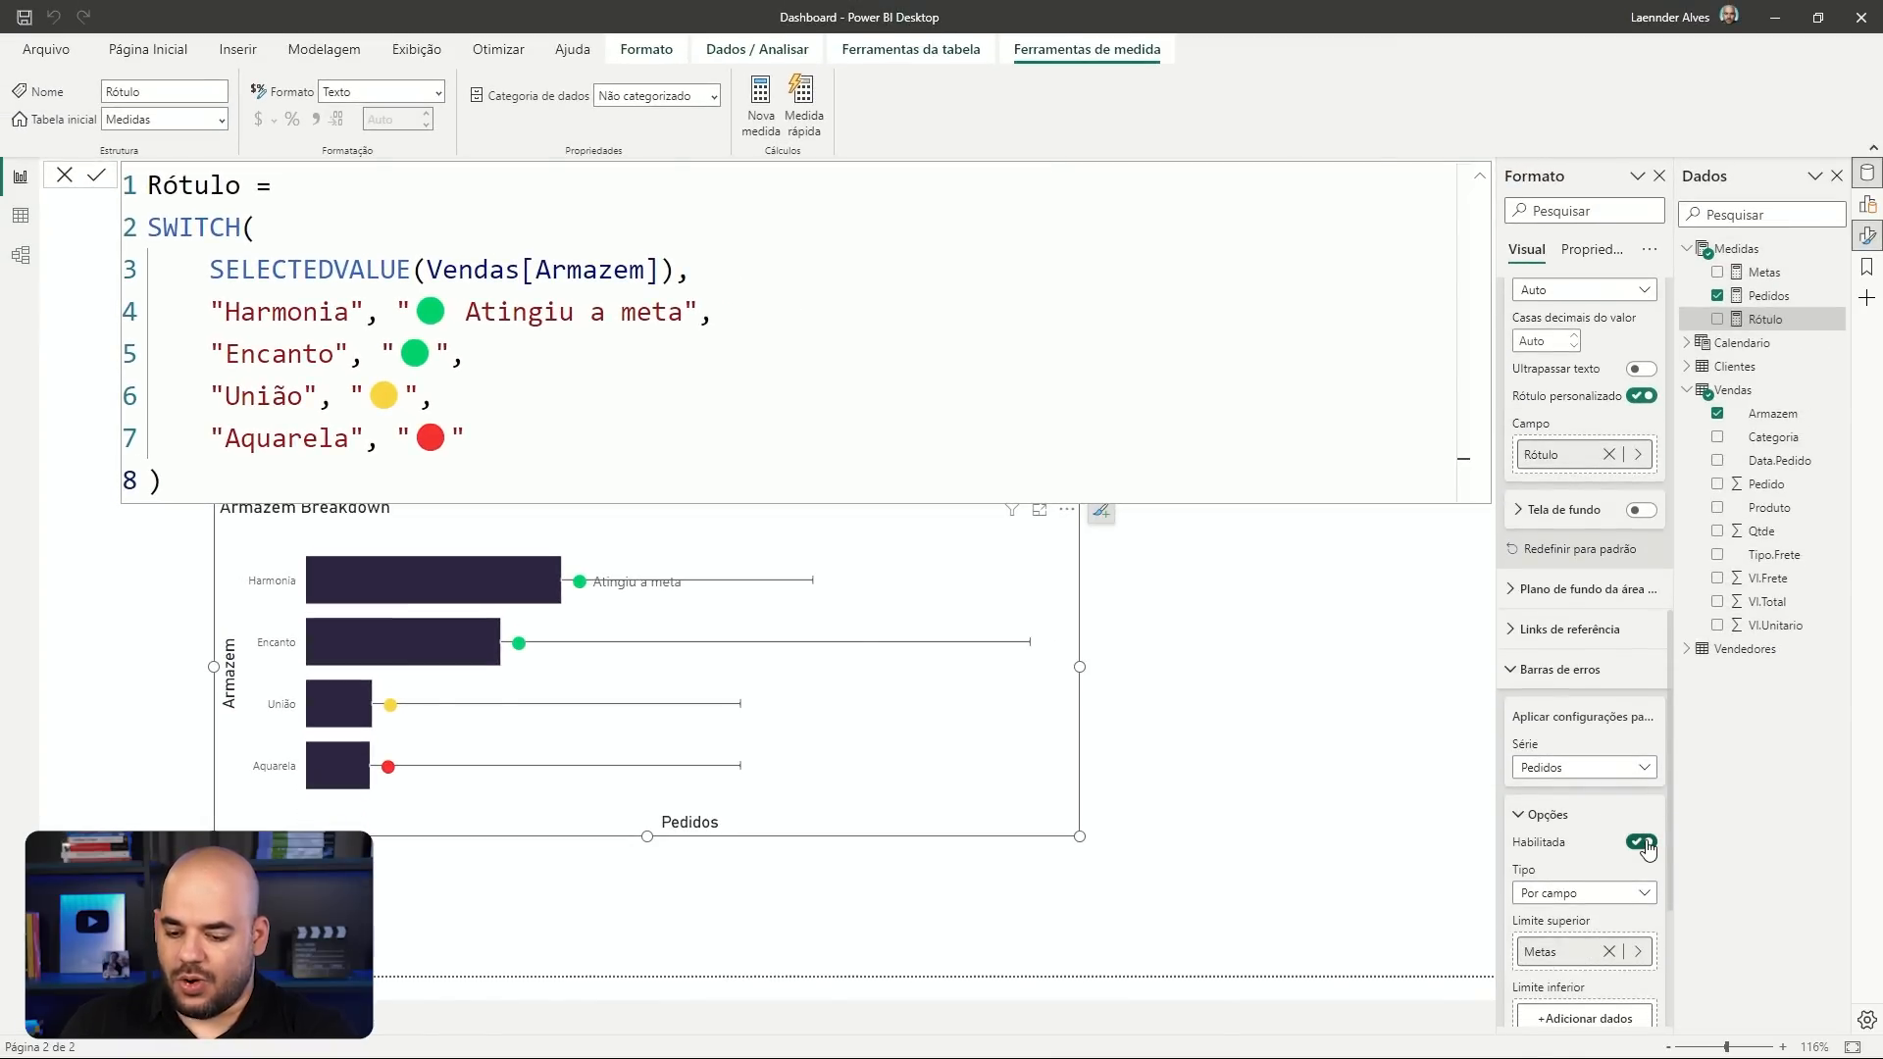
{"action": "left_click", "coordinate": [1642, 842]}
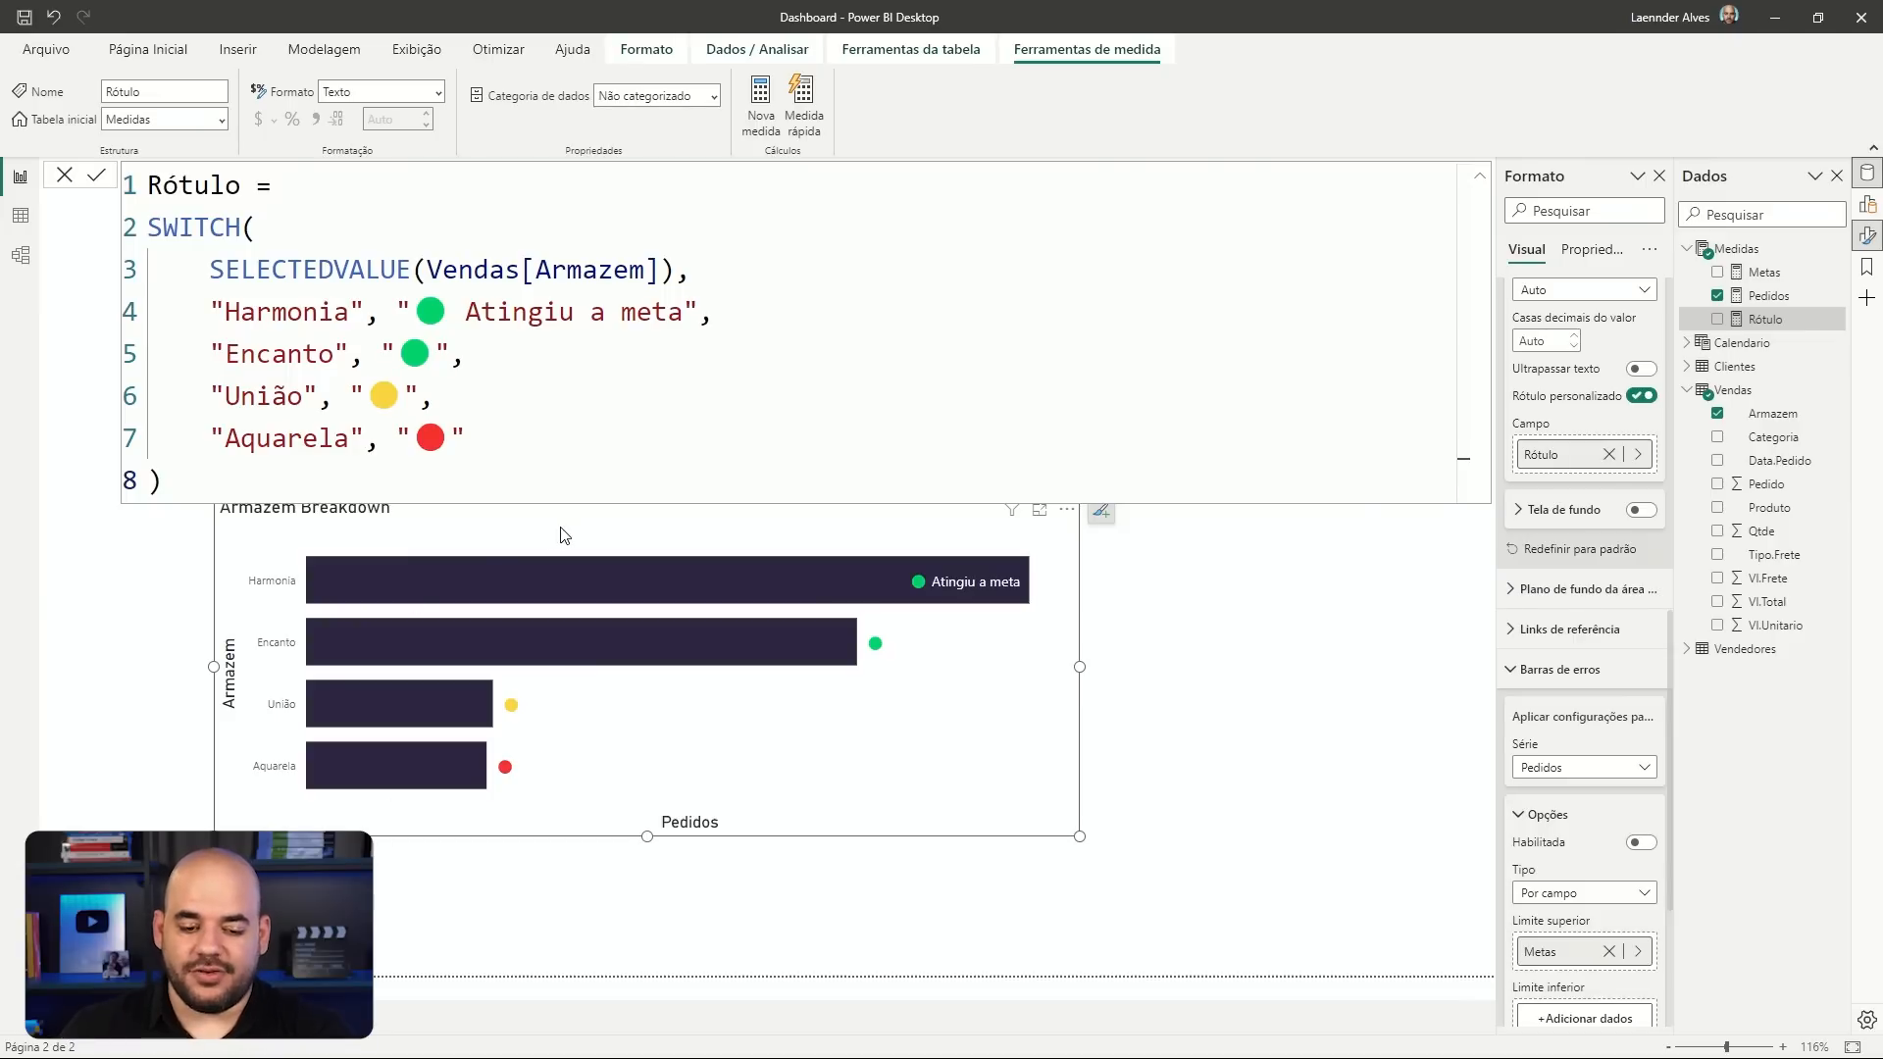
{"action": "left_click", "coordinate": [561, 537]}
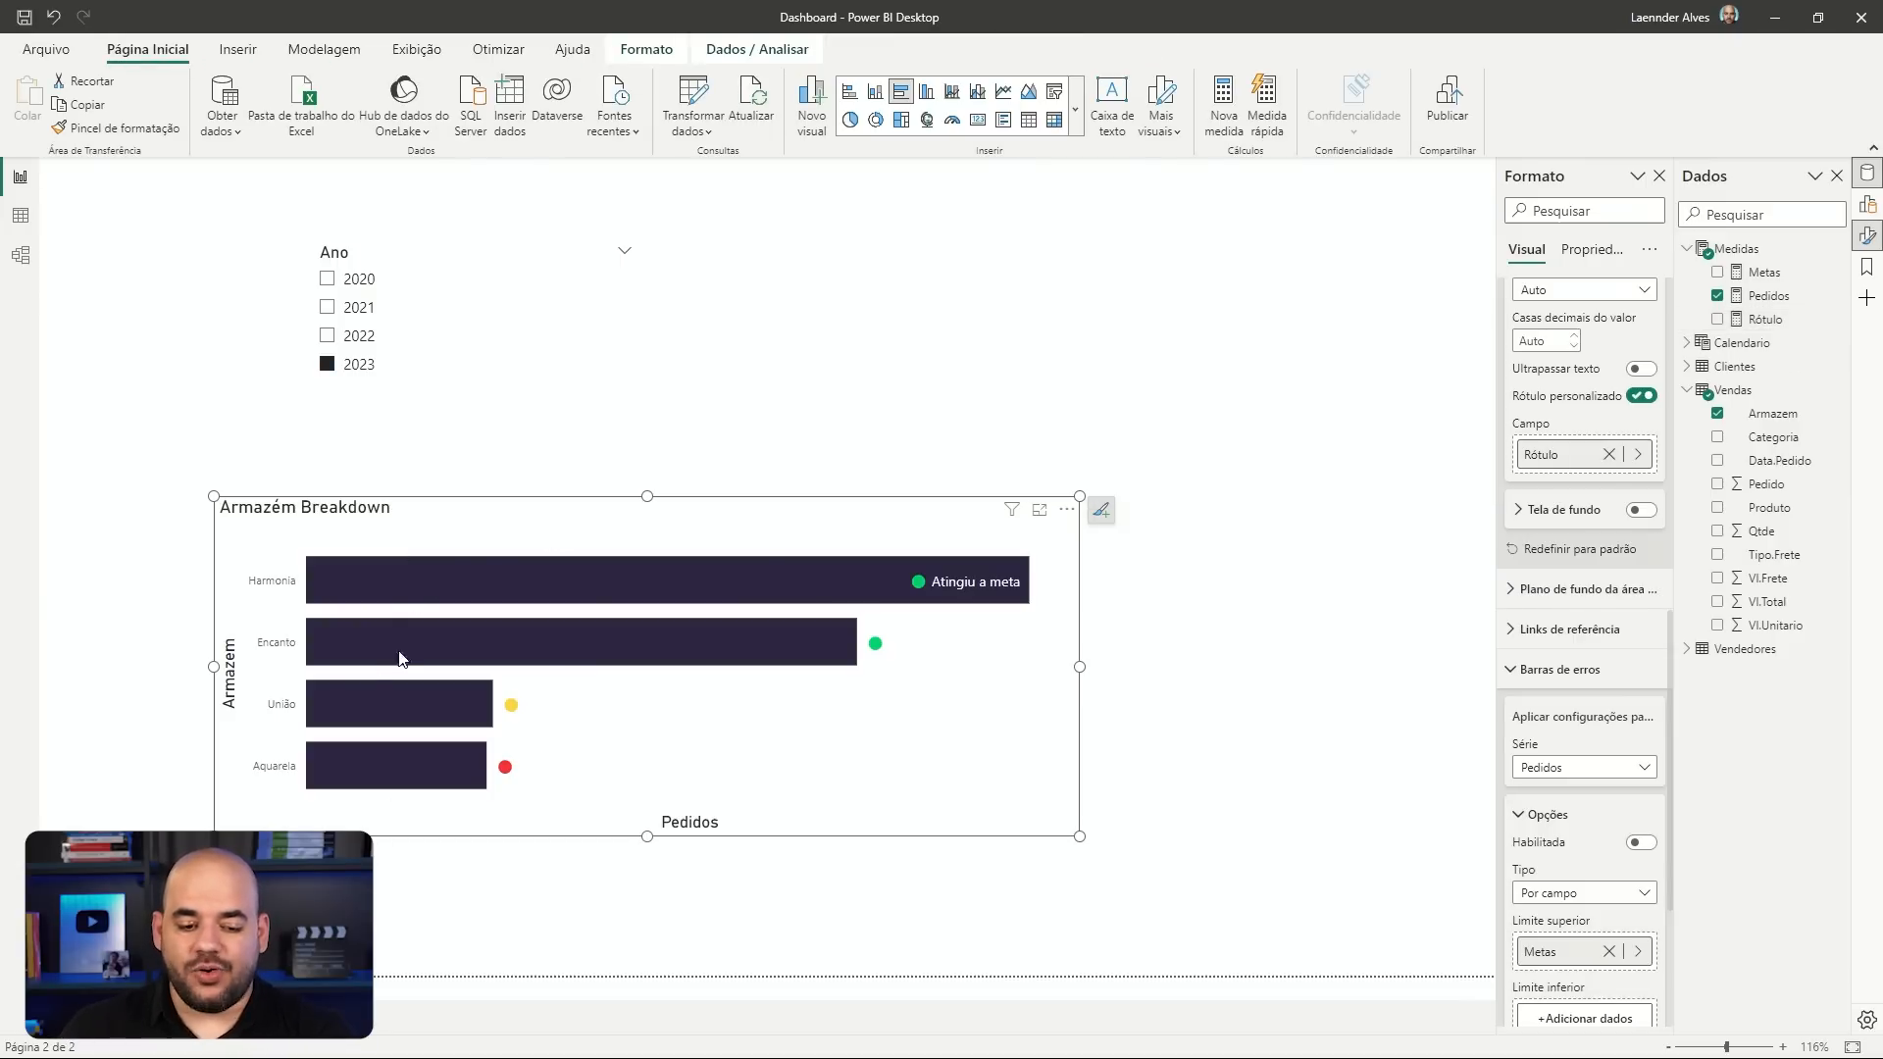
Step: Add a conditional bar color rule based on Primeiro Armazem that colors the bar pink when the value is Encanto
{"action": "mouse_move", "coordinate": [409, 645]}
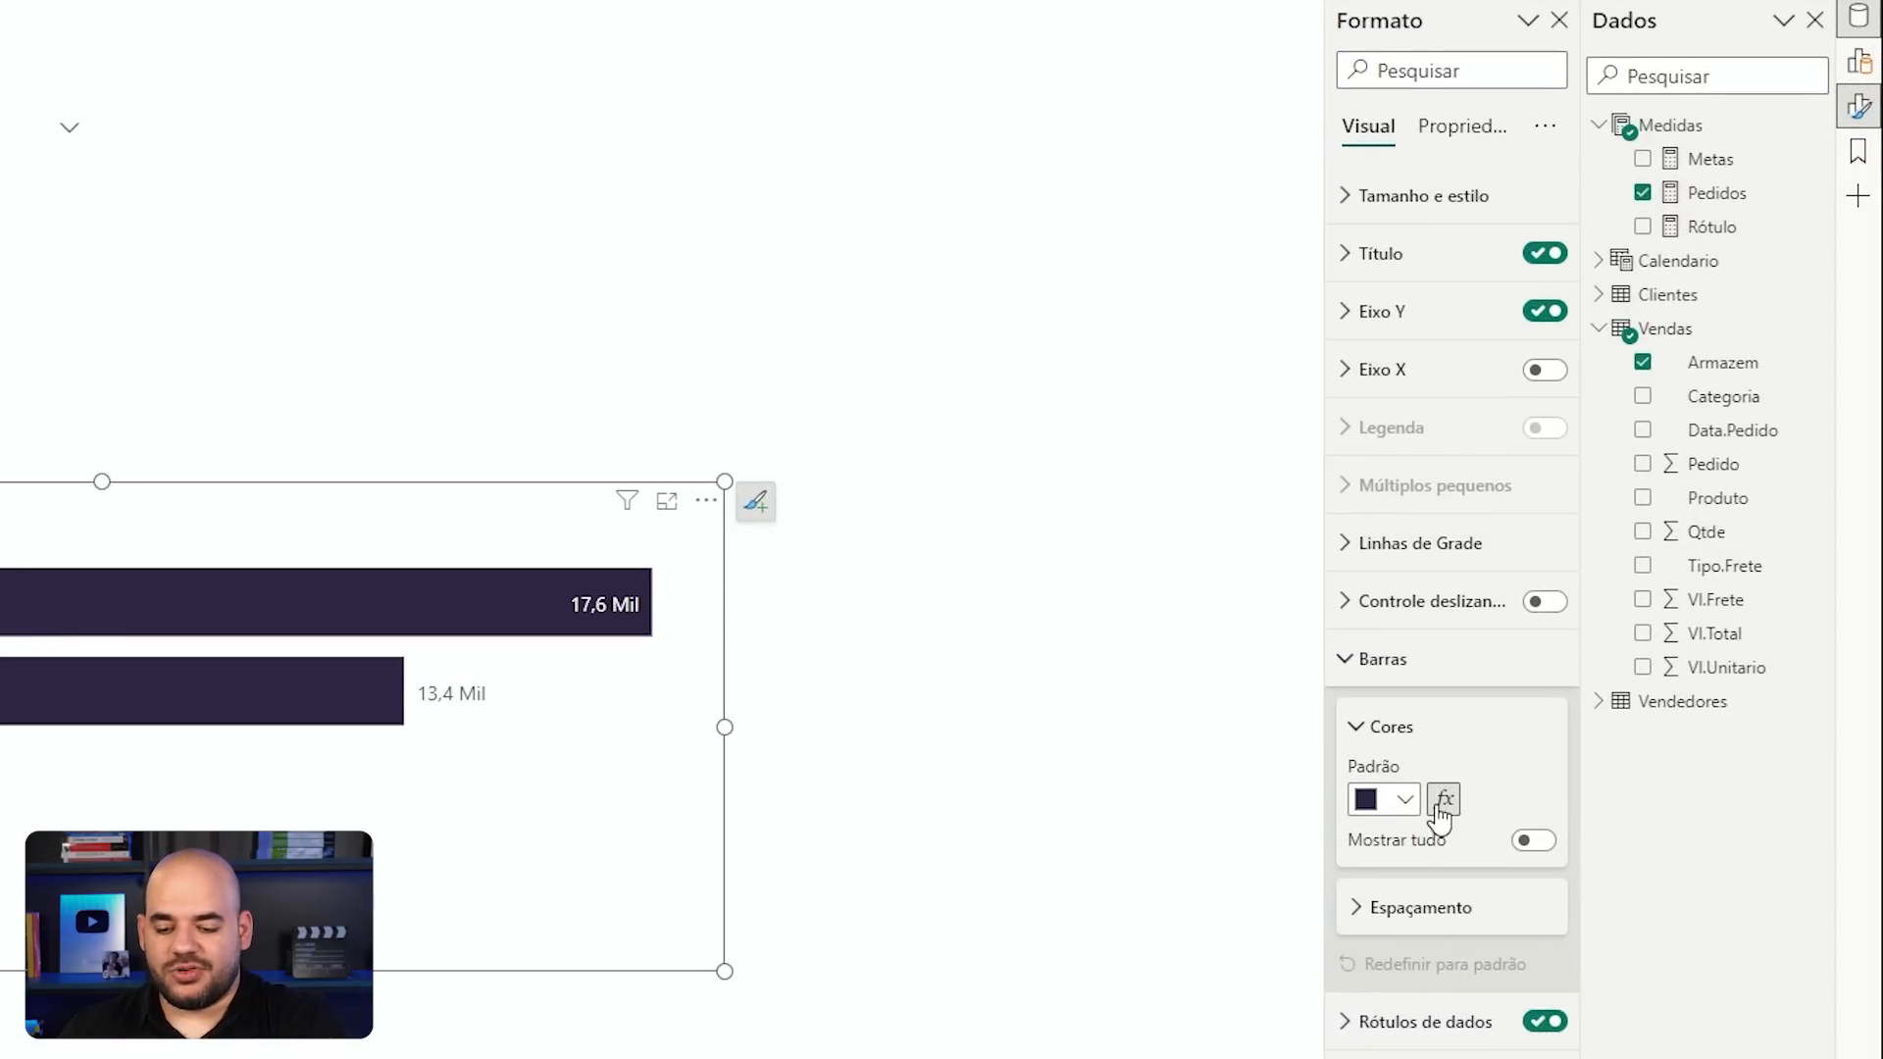
{"action": "left_click", "coordinate": [1442, 801]}
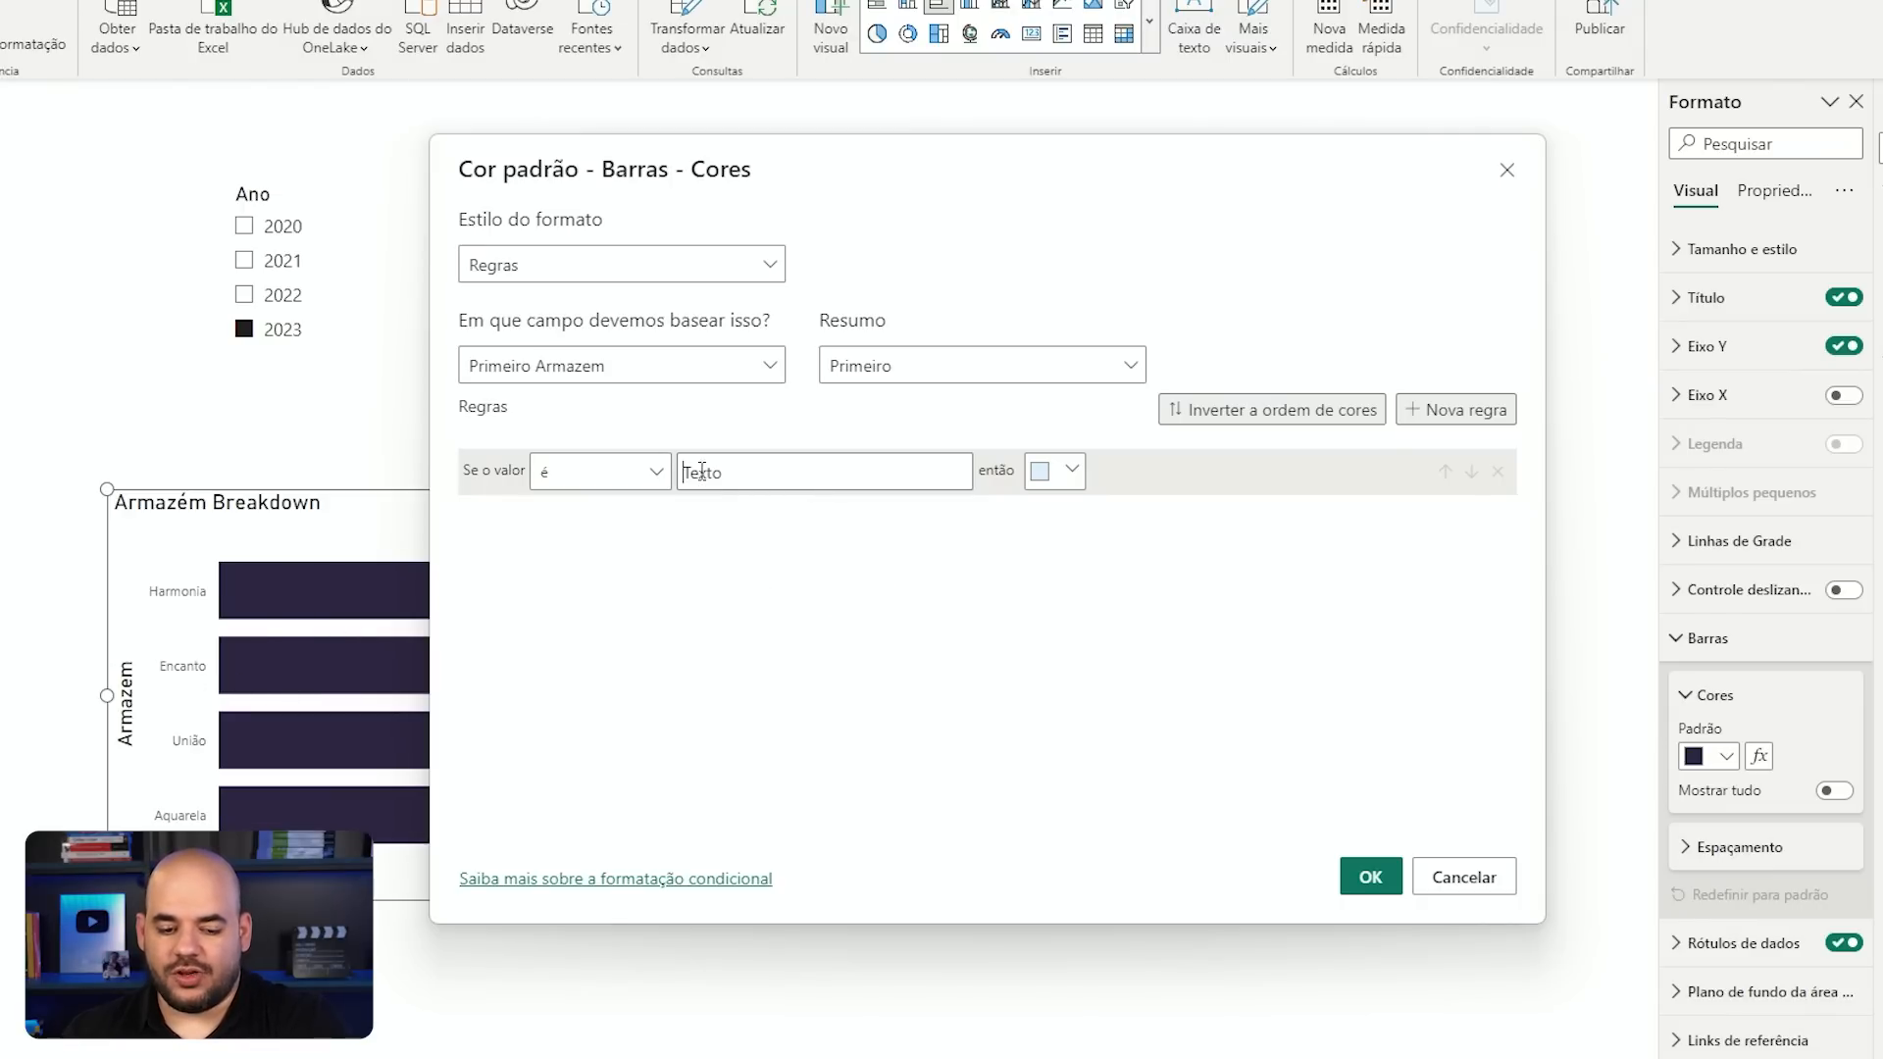
{"action": "type", "text": "Encanto"}
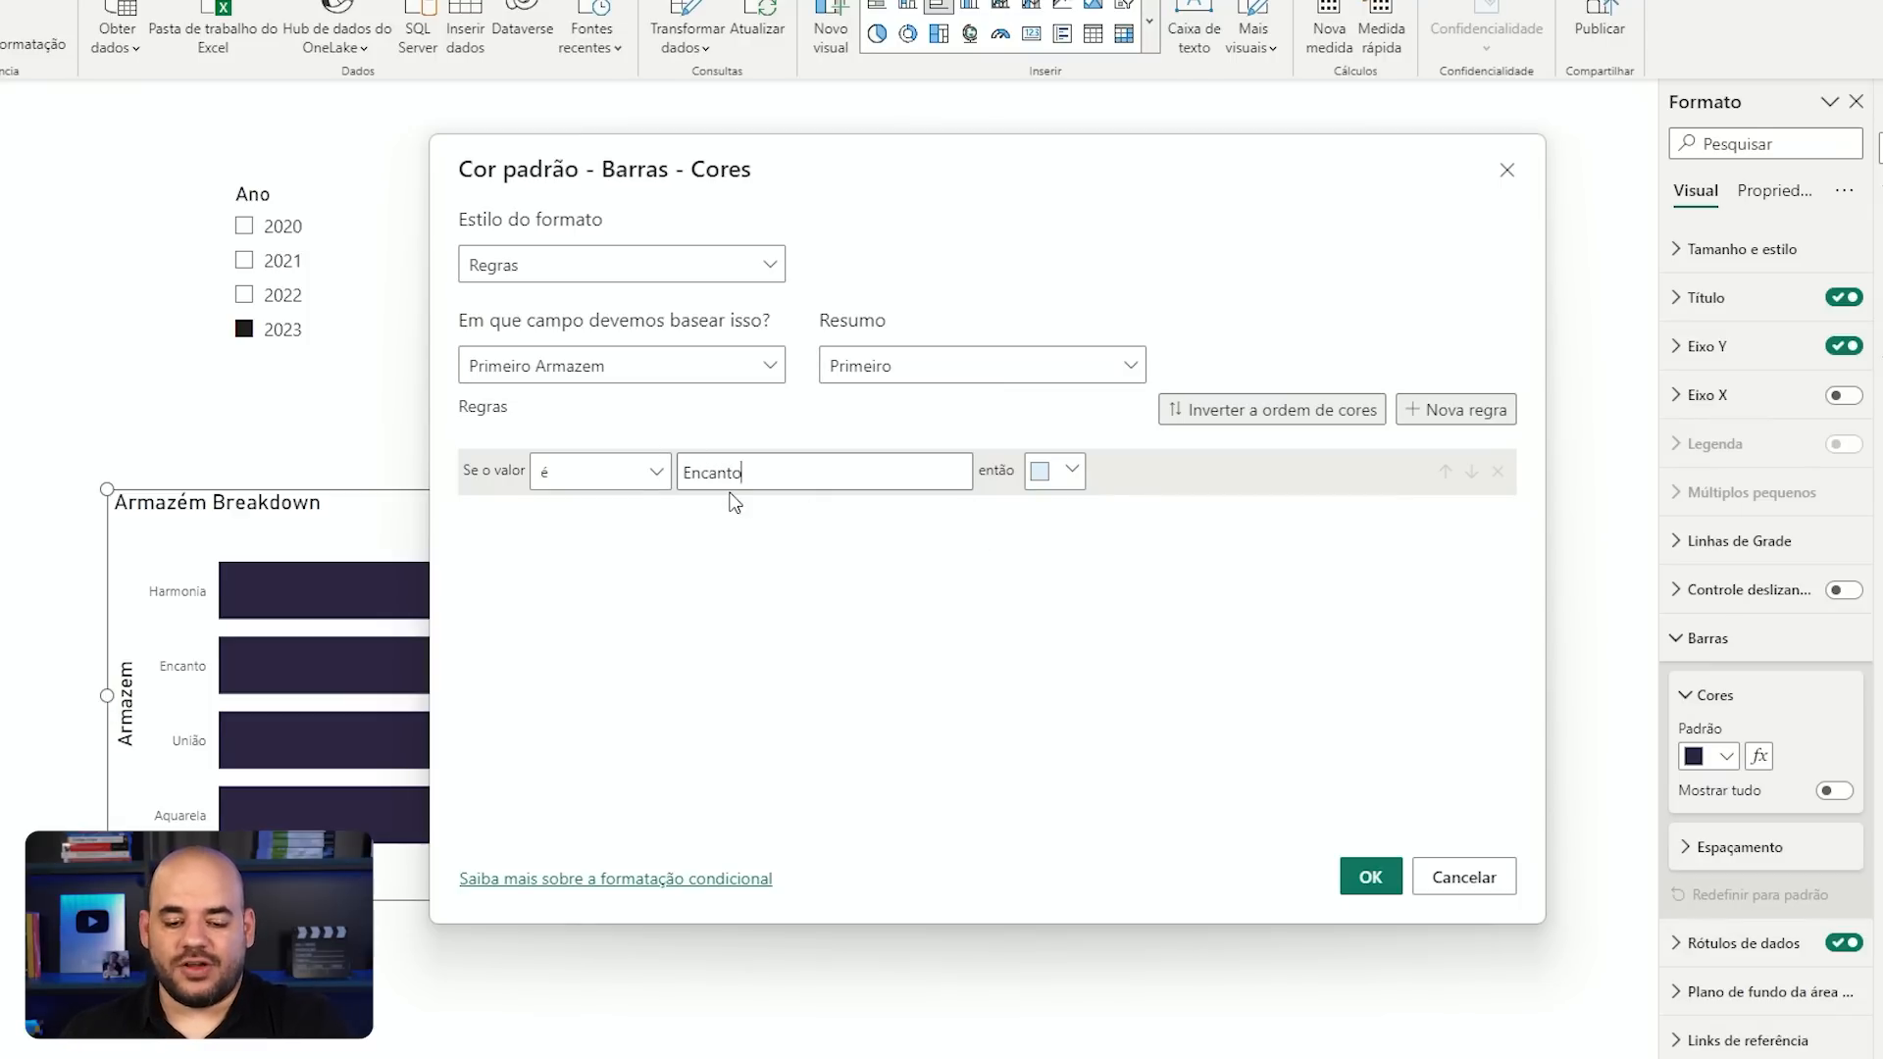
{"action": "left_click", "coordinate": [1047, 473]}
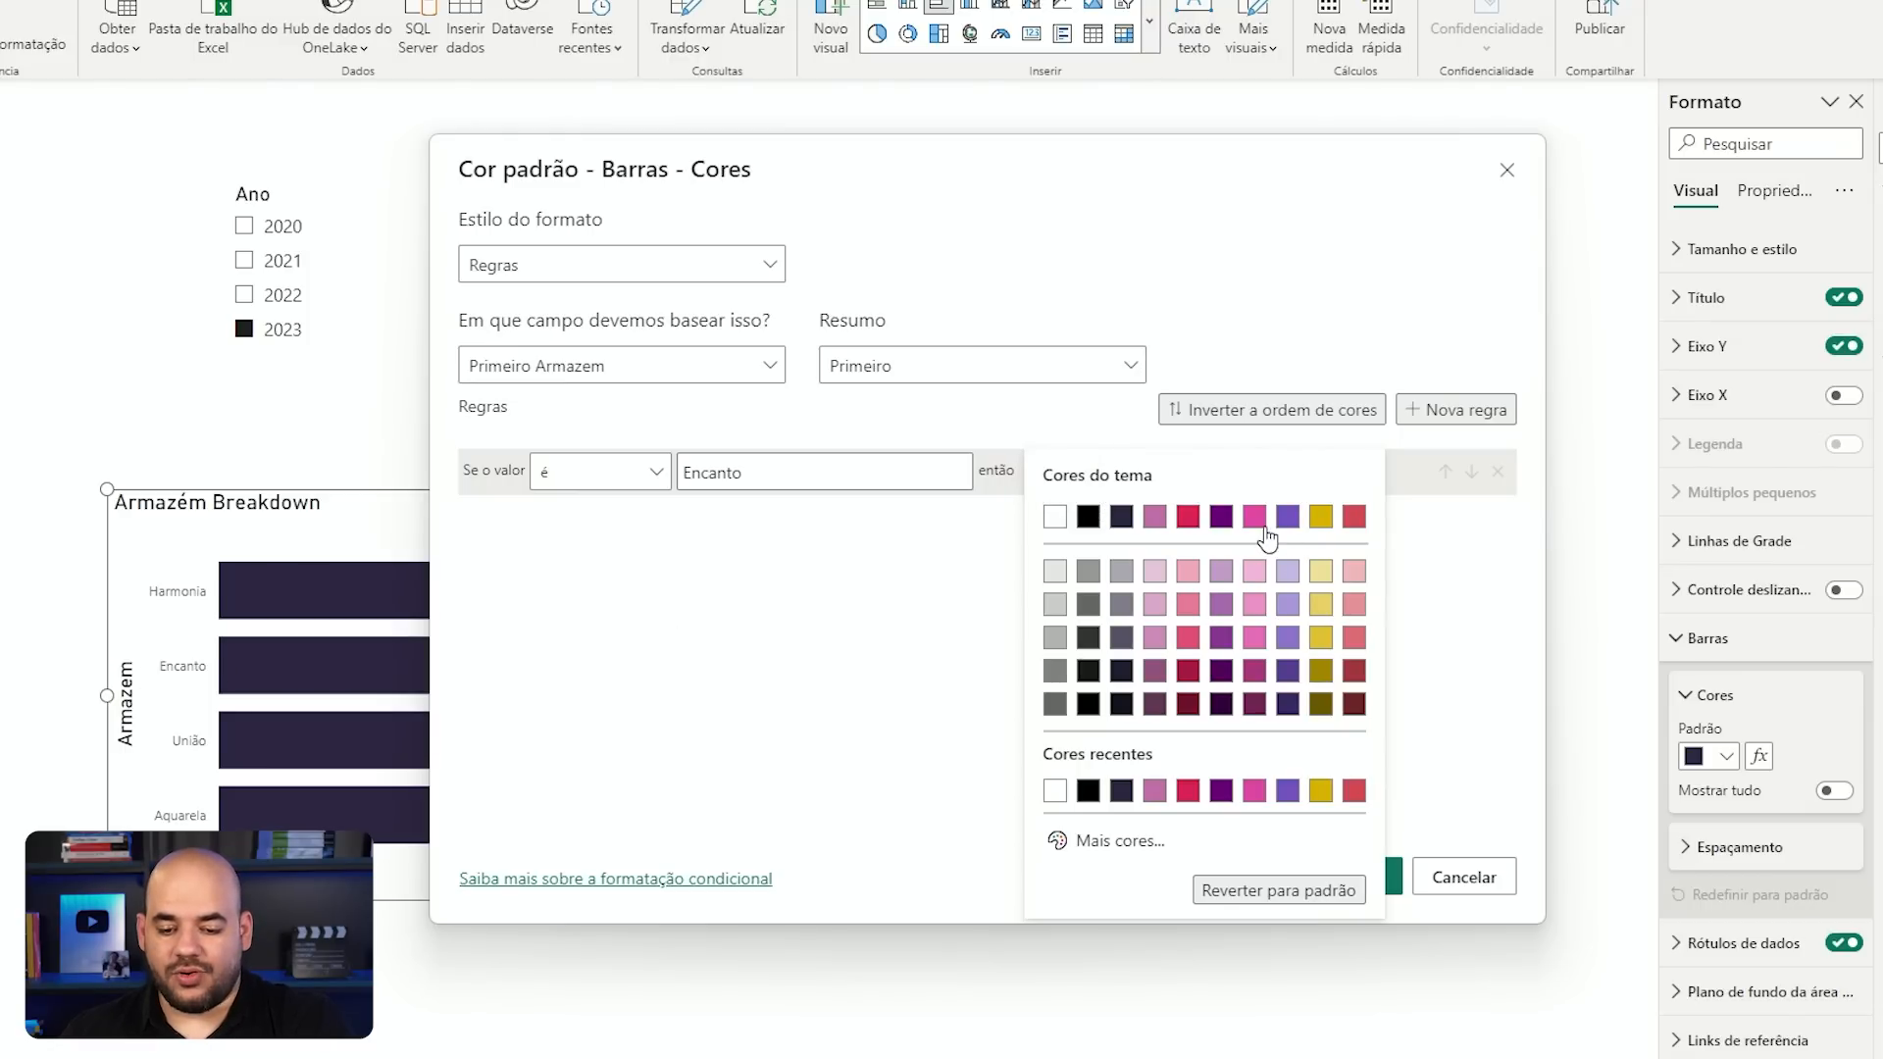
{"action": "left_click", "coordinate": [1263, 535]}
{"action": "left_click", "coordinate": [1371, 876]}
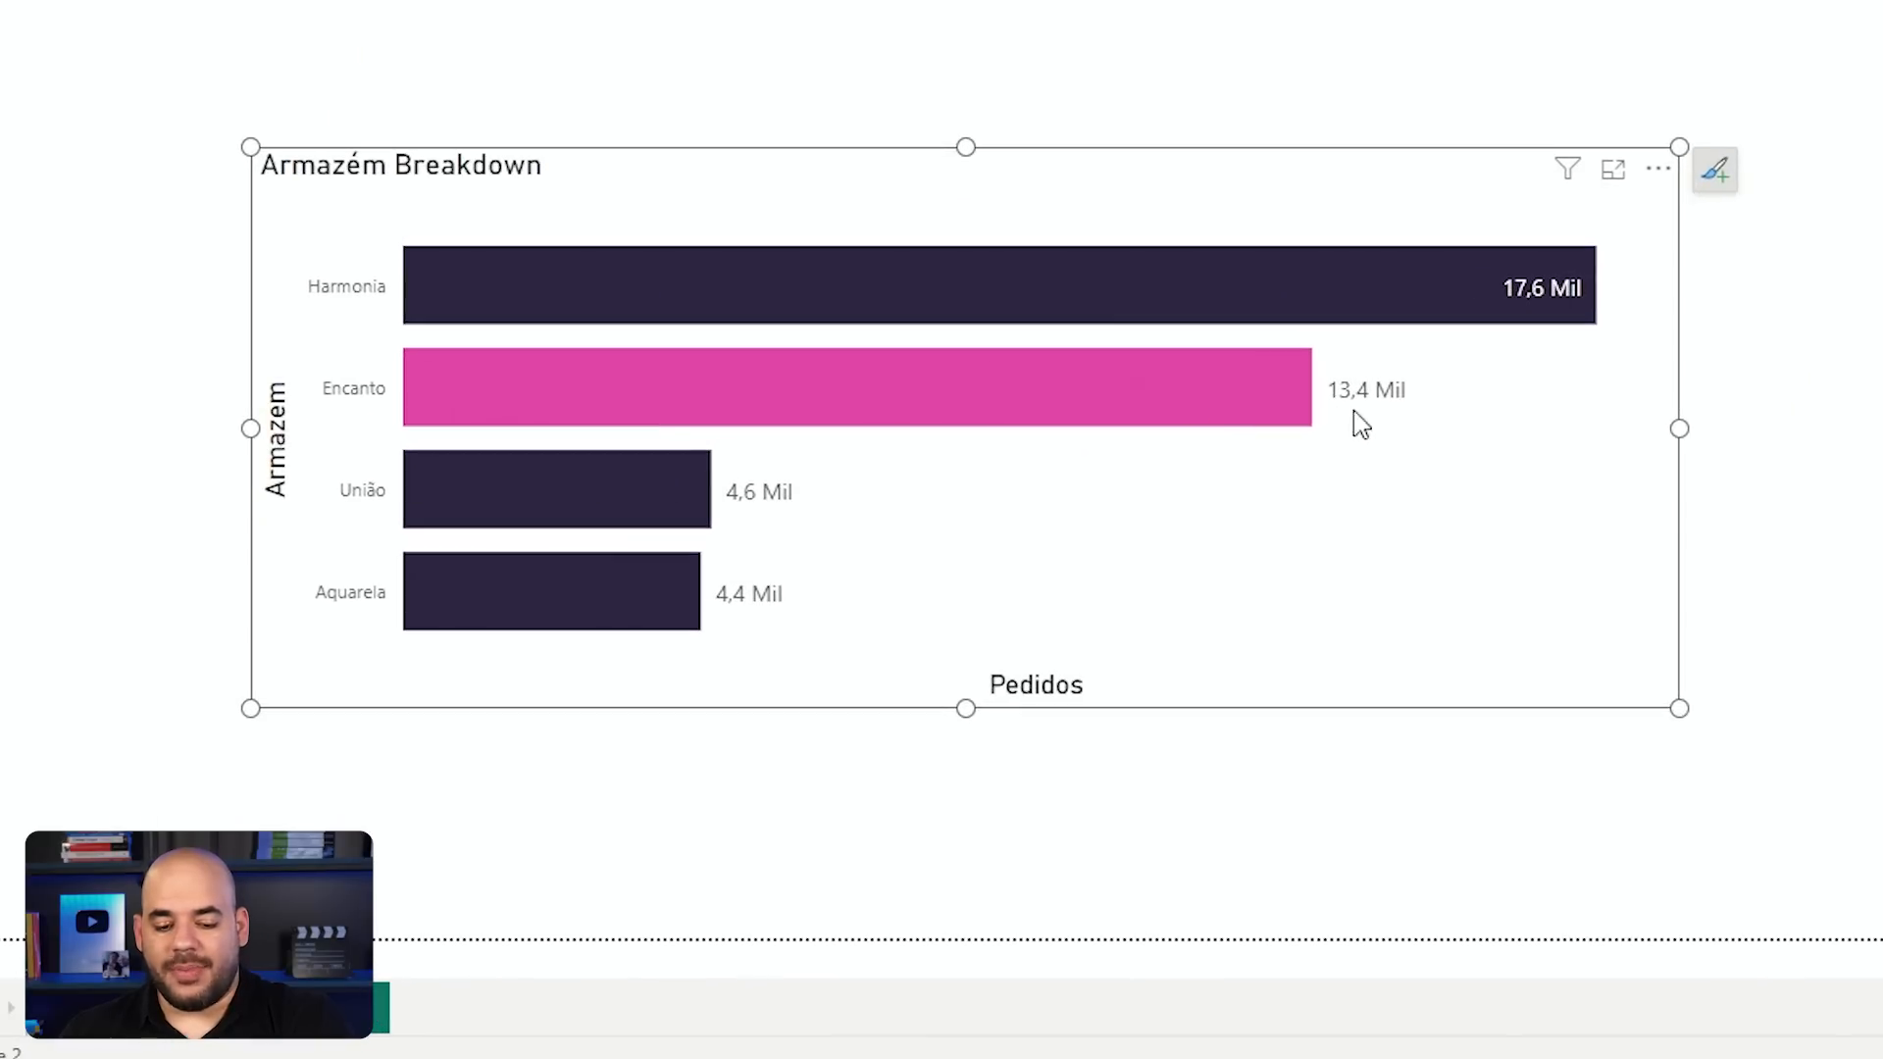
Step: Add a second bar color rule that colors the bar gold when the value is União
{"action": "mouse_move", "coordinate": [1230, 412]}
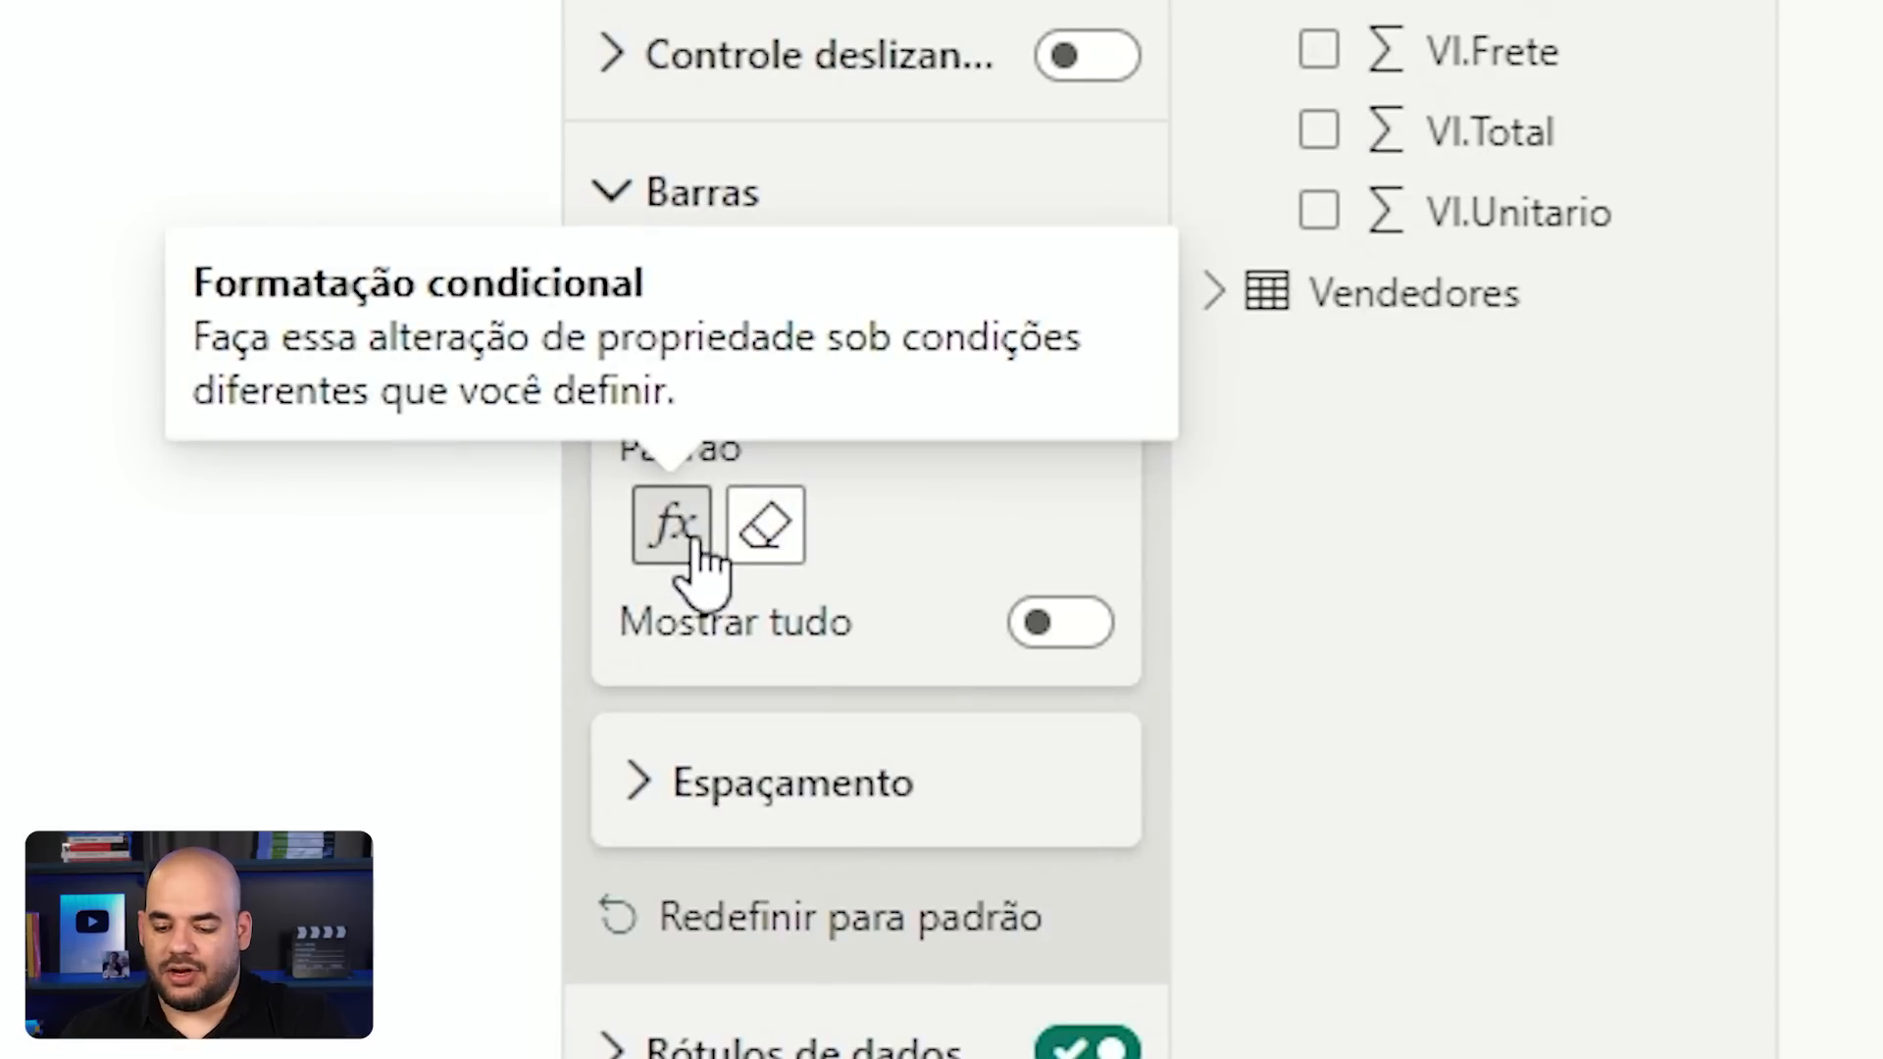
{"action": "left_click", "coordinate": [677, 529]}
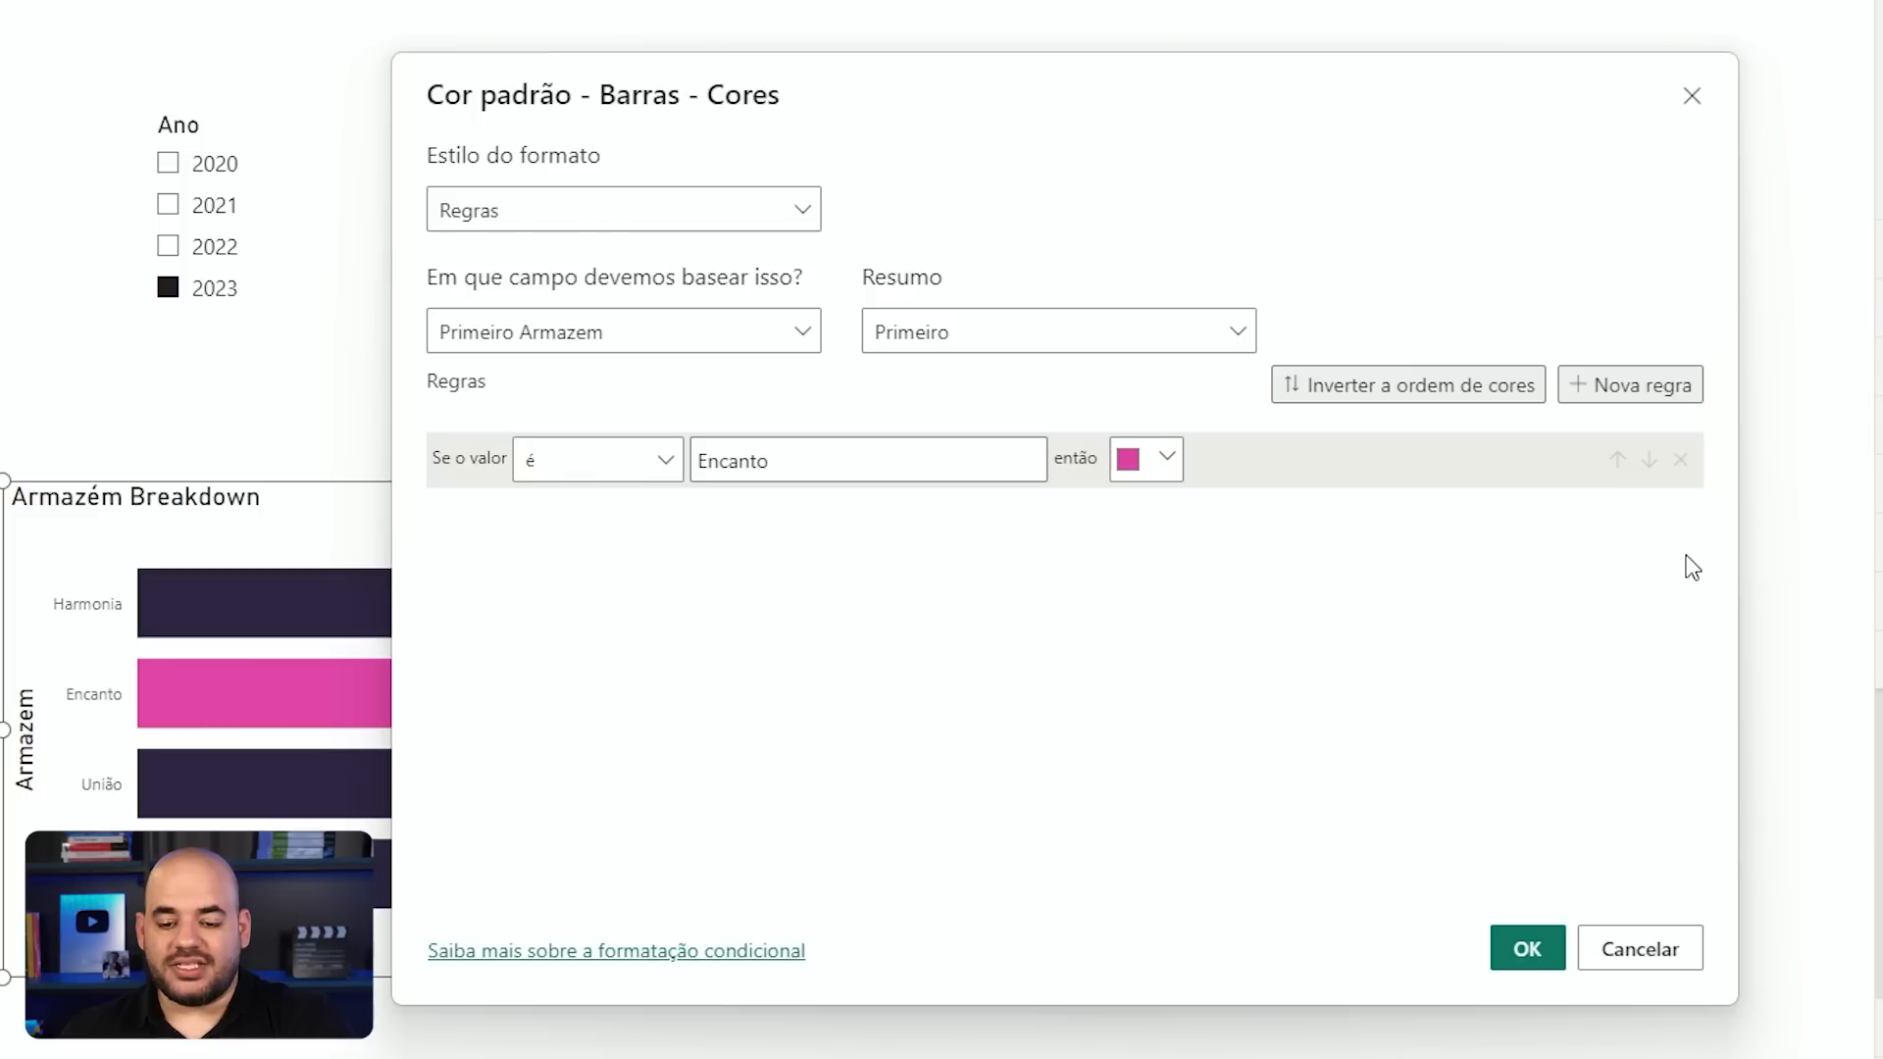
{"action": "left_click", "coordinate": [1633, 398]}
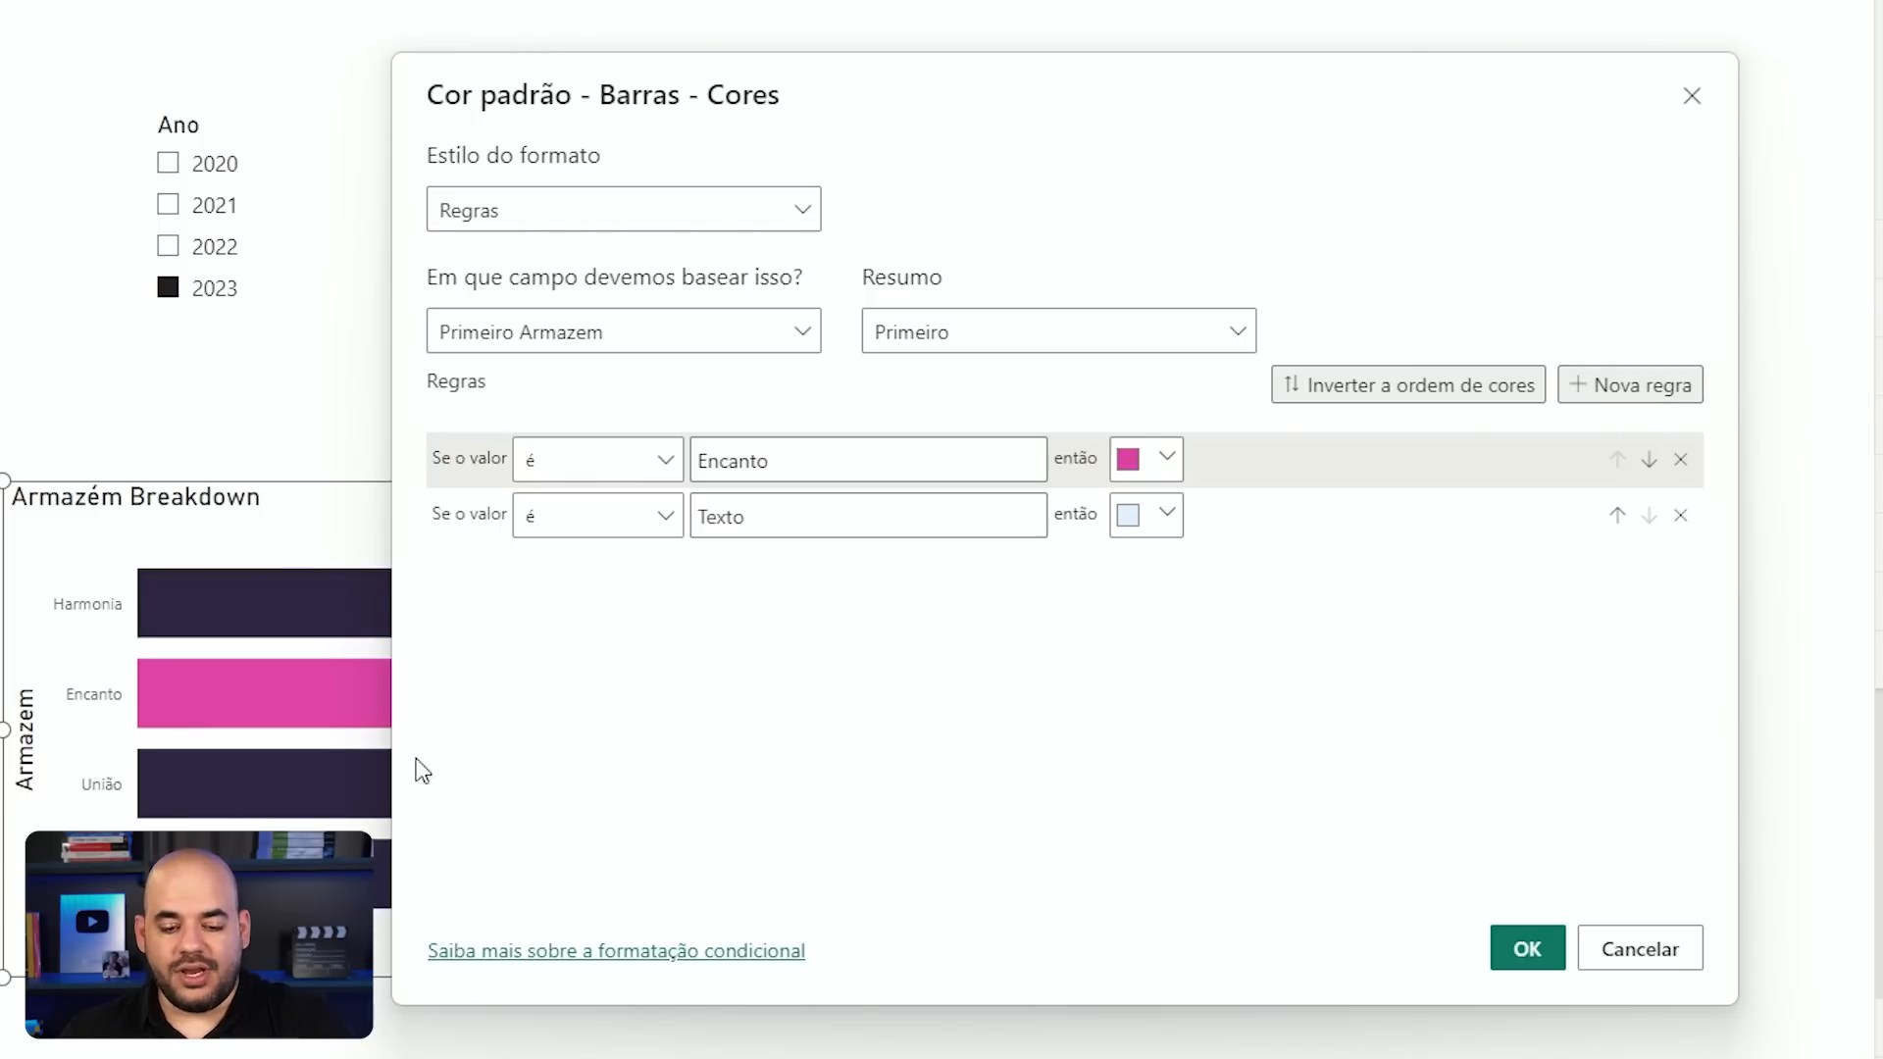
{"action": "left_click", "coordinate": [777, 517]}
{"action": "type", "text": "União"}
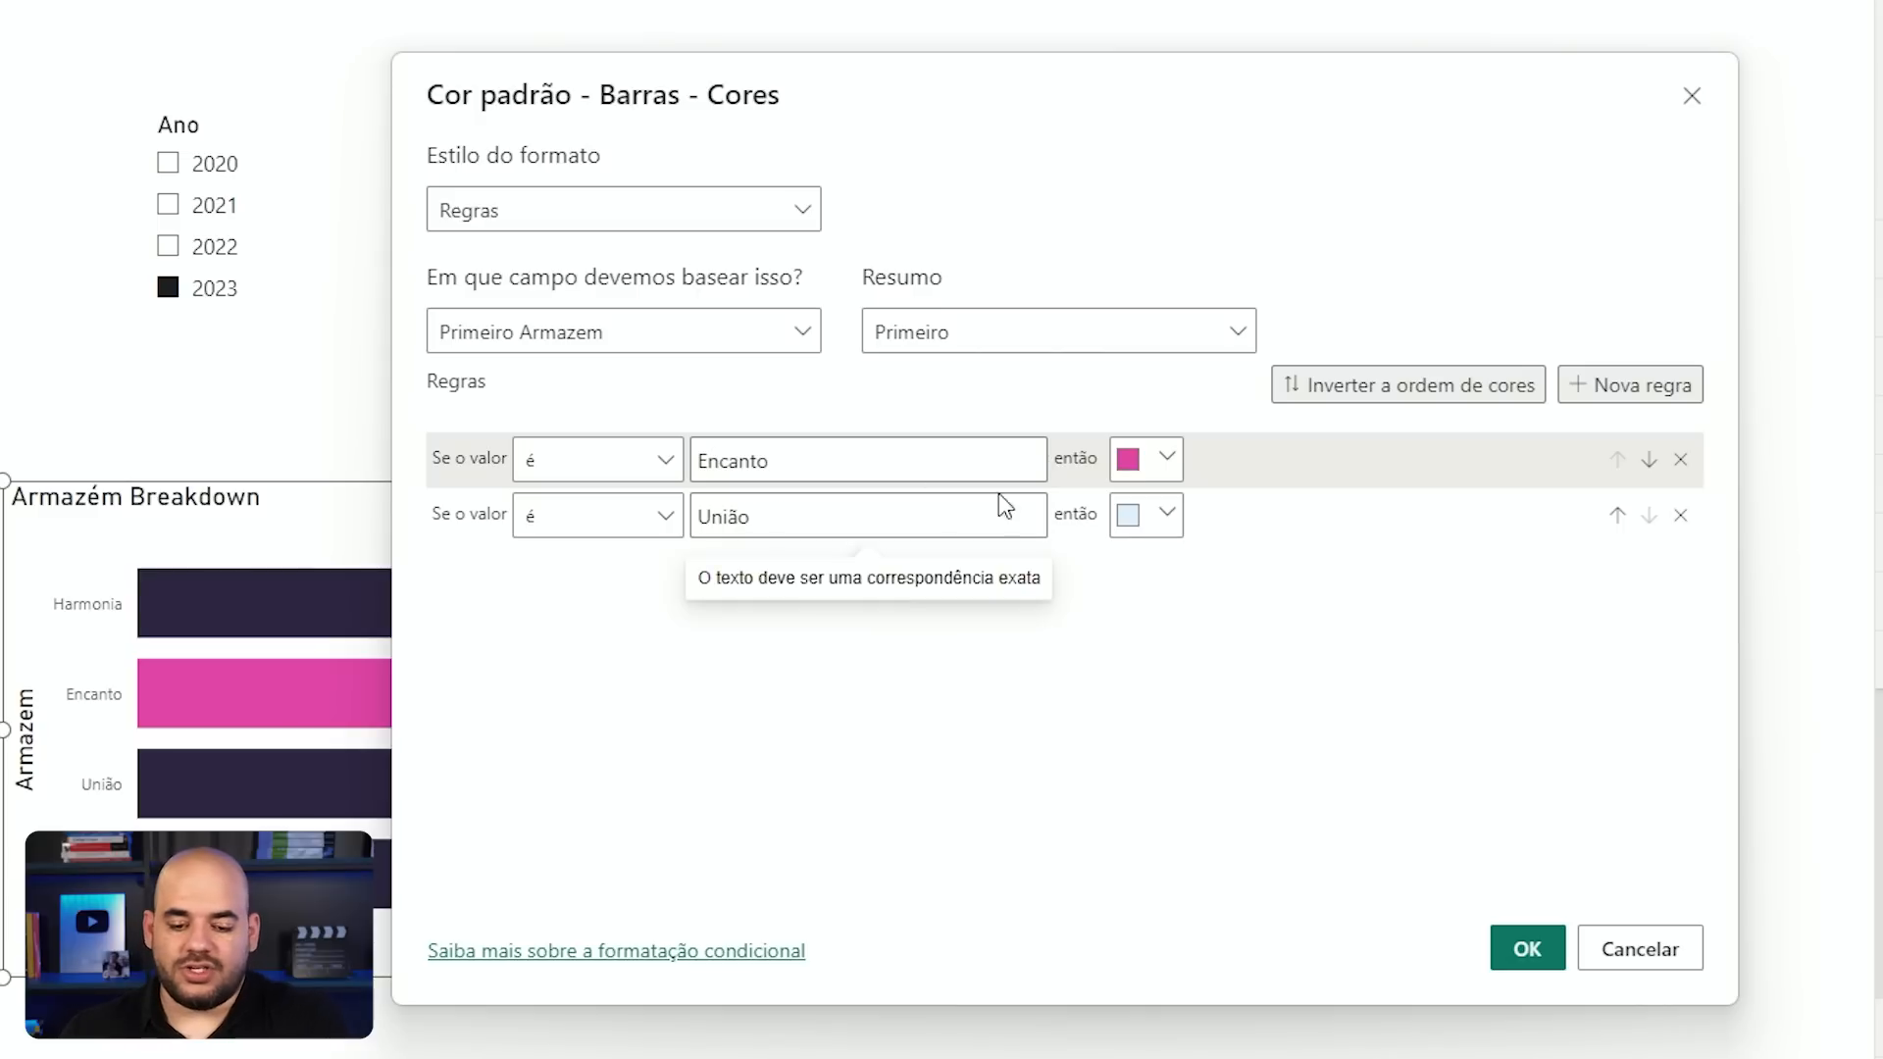
{"action": "left_click", "coordinate": [1167, 515]}
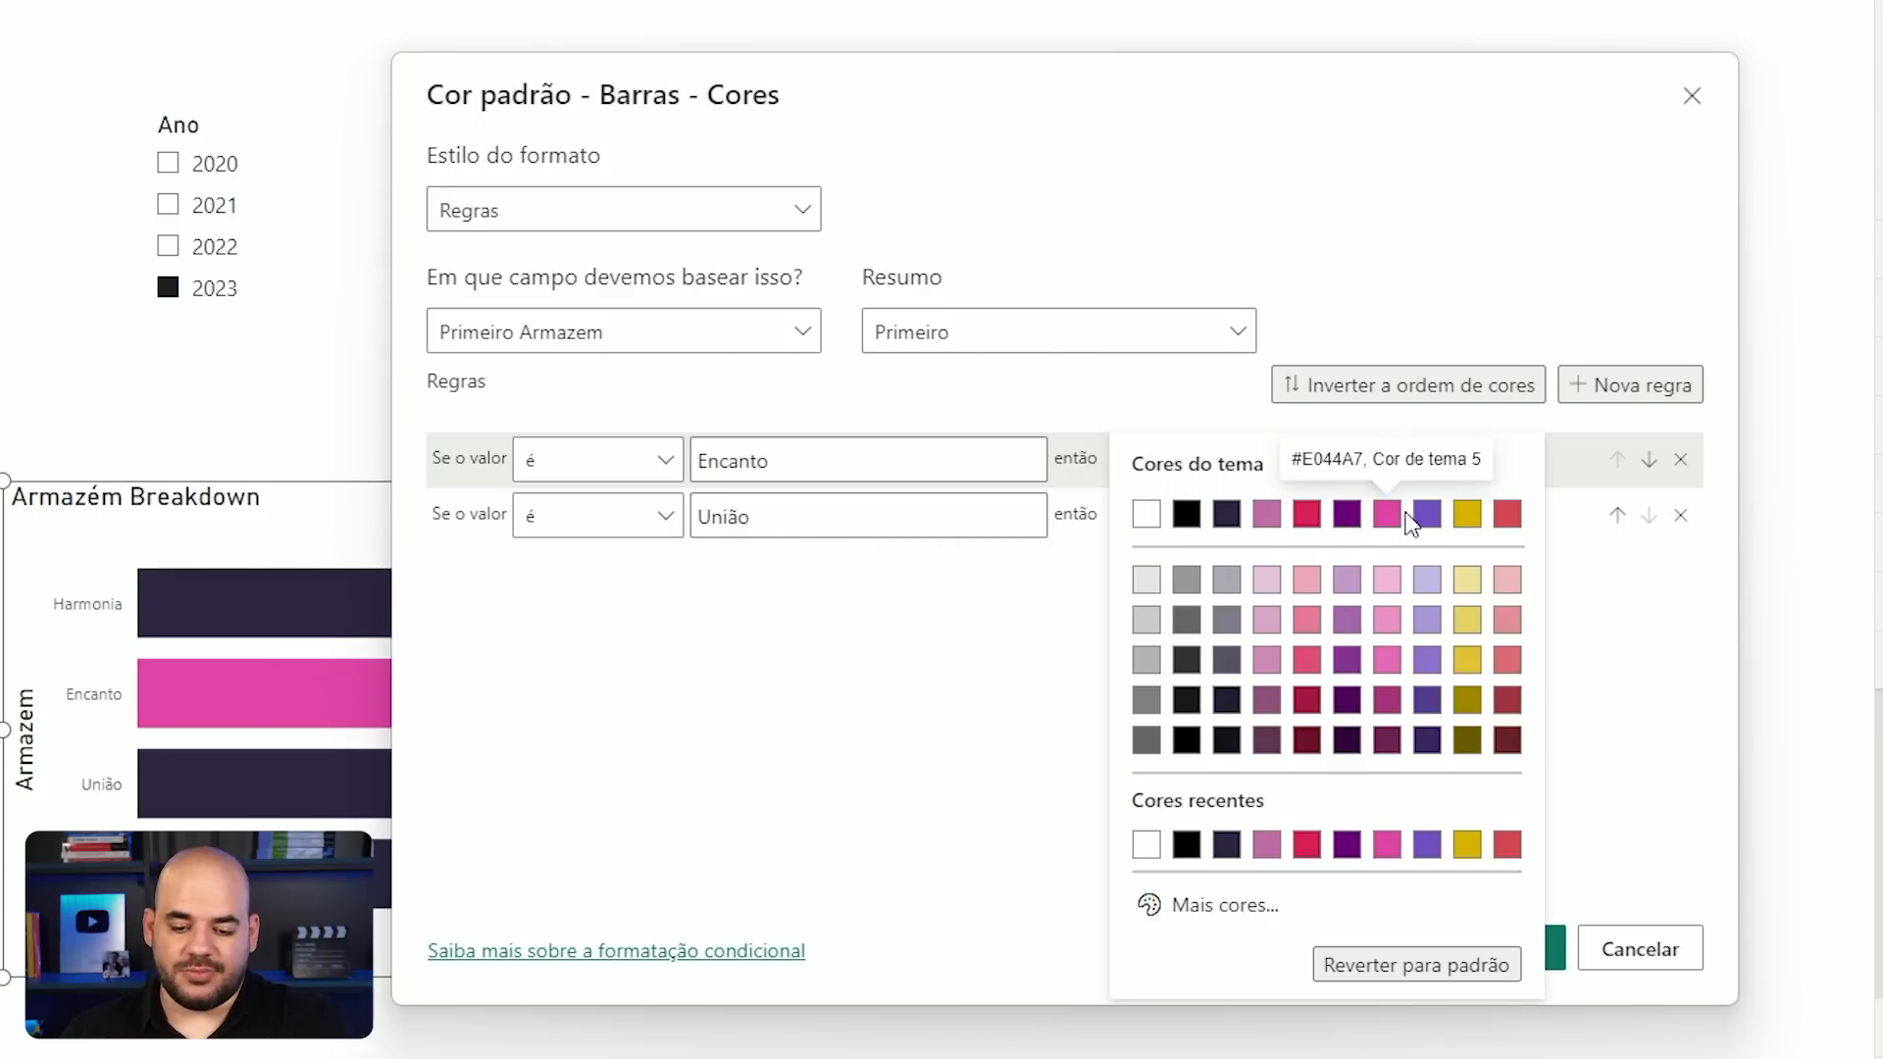
{"action": "left_click", "coordinate": [1402, 524]}
{"action": "left_click", "coordinate": [1204, 536]}
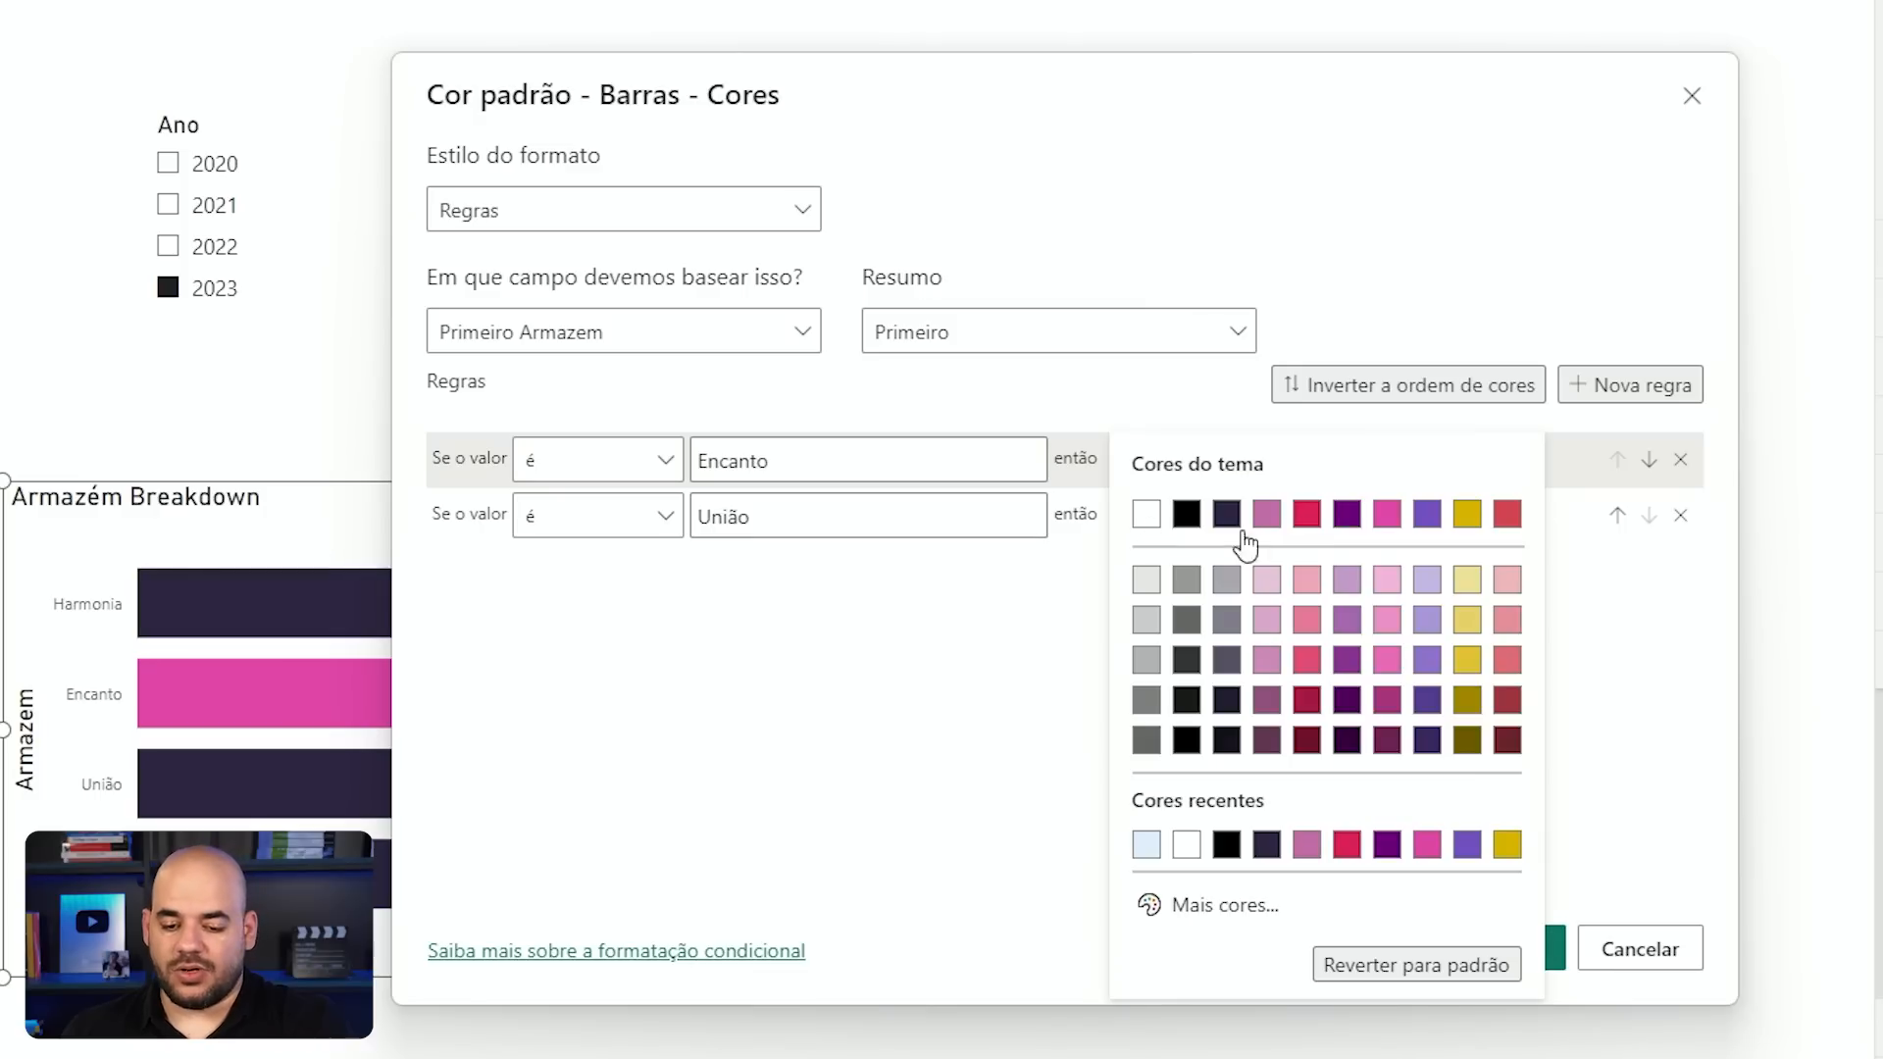
{"action": "left_click", "coordinate": [1467, 516]}
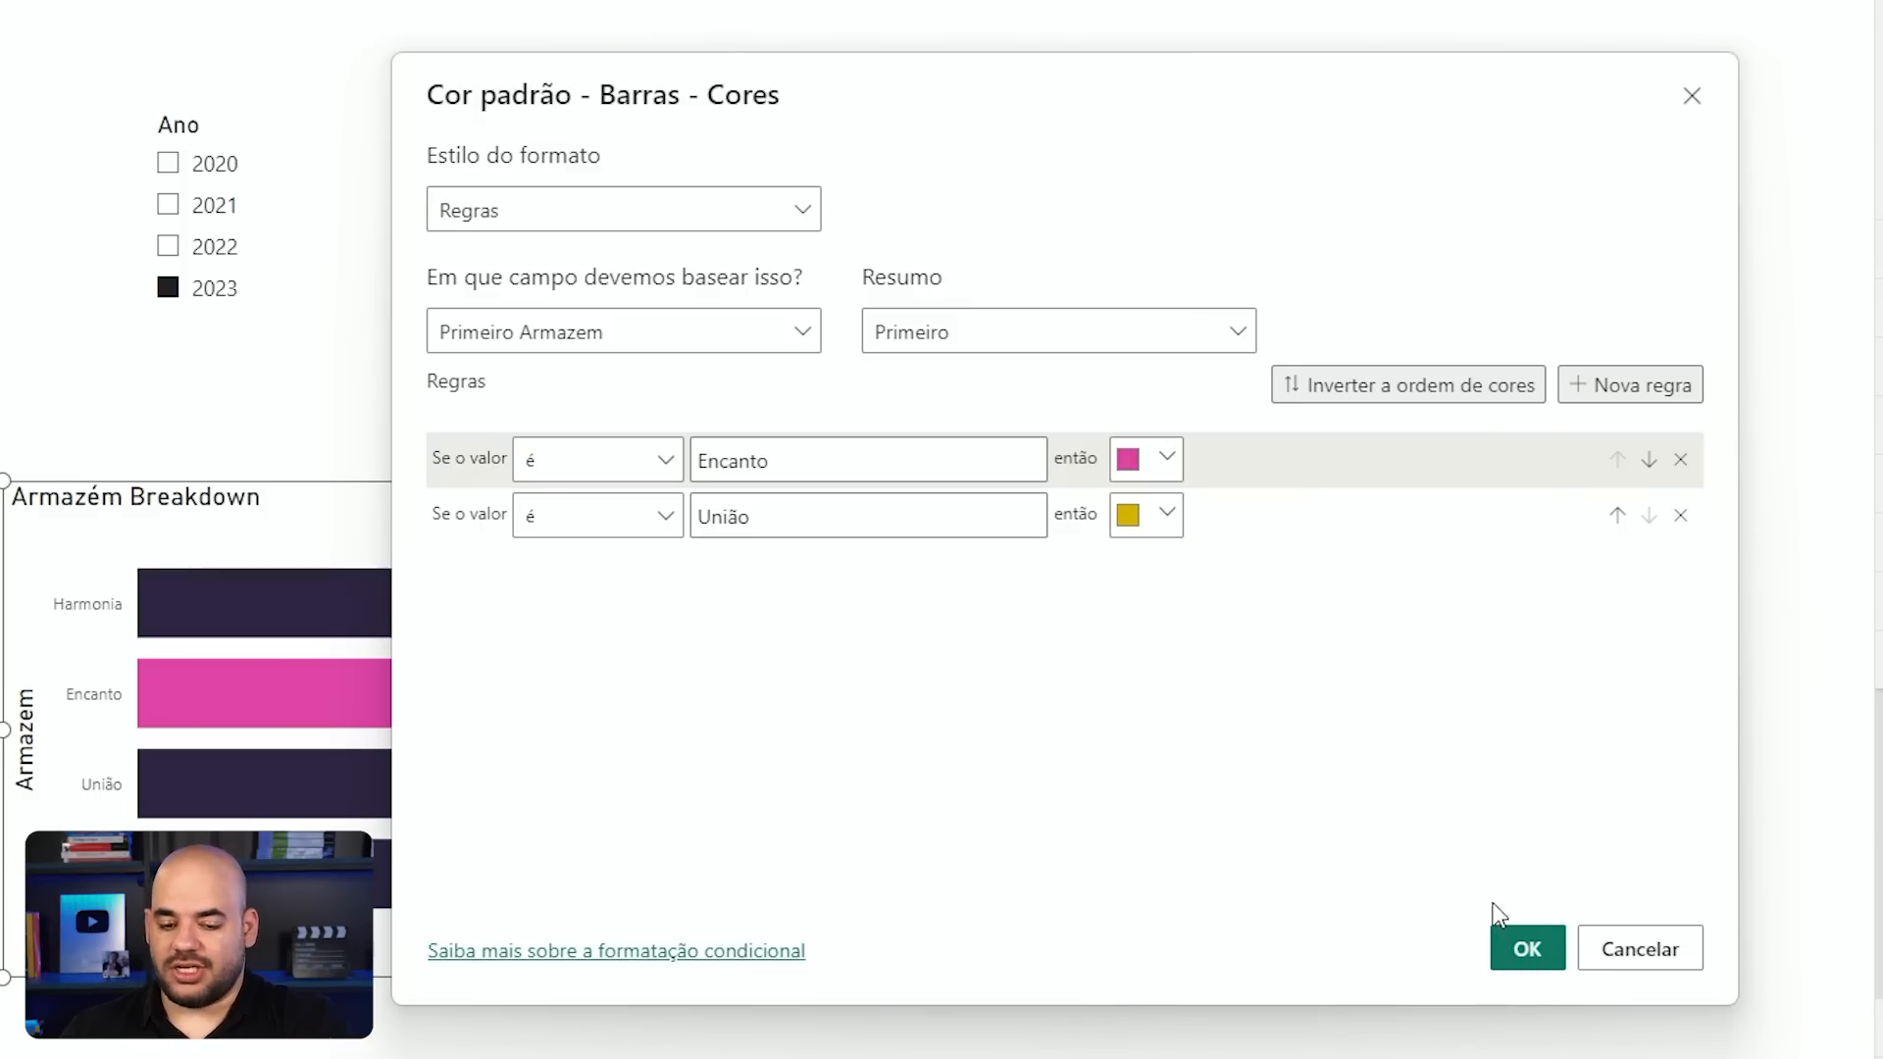
{"action": "left_click", "coordinate": [1527, 949]}
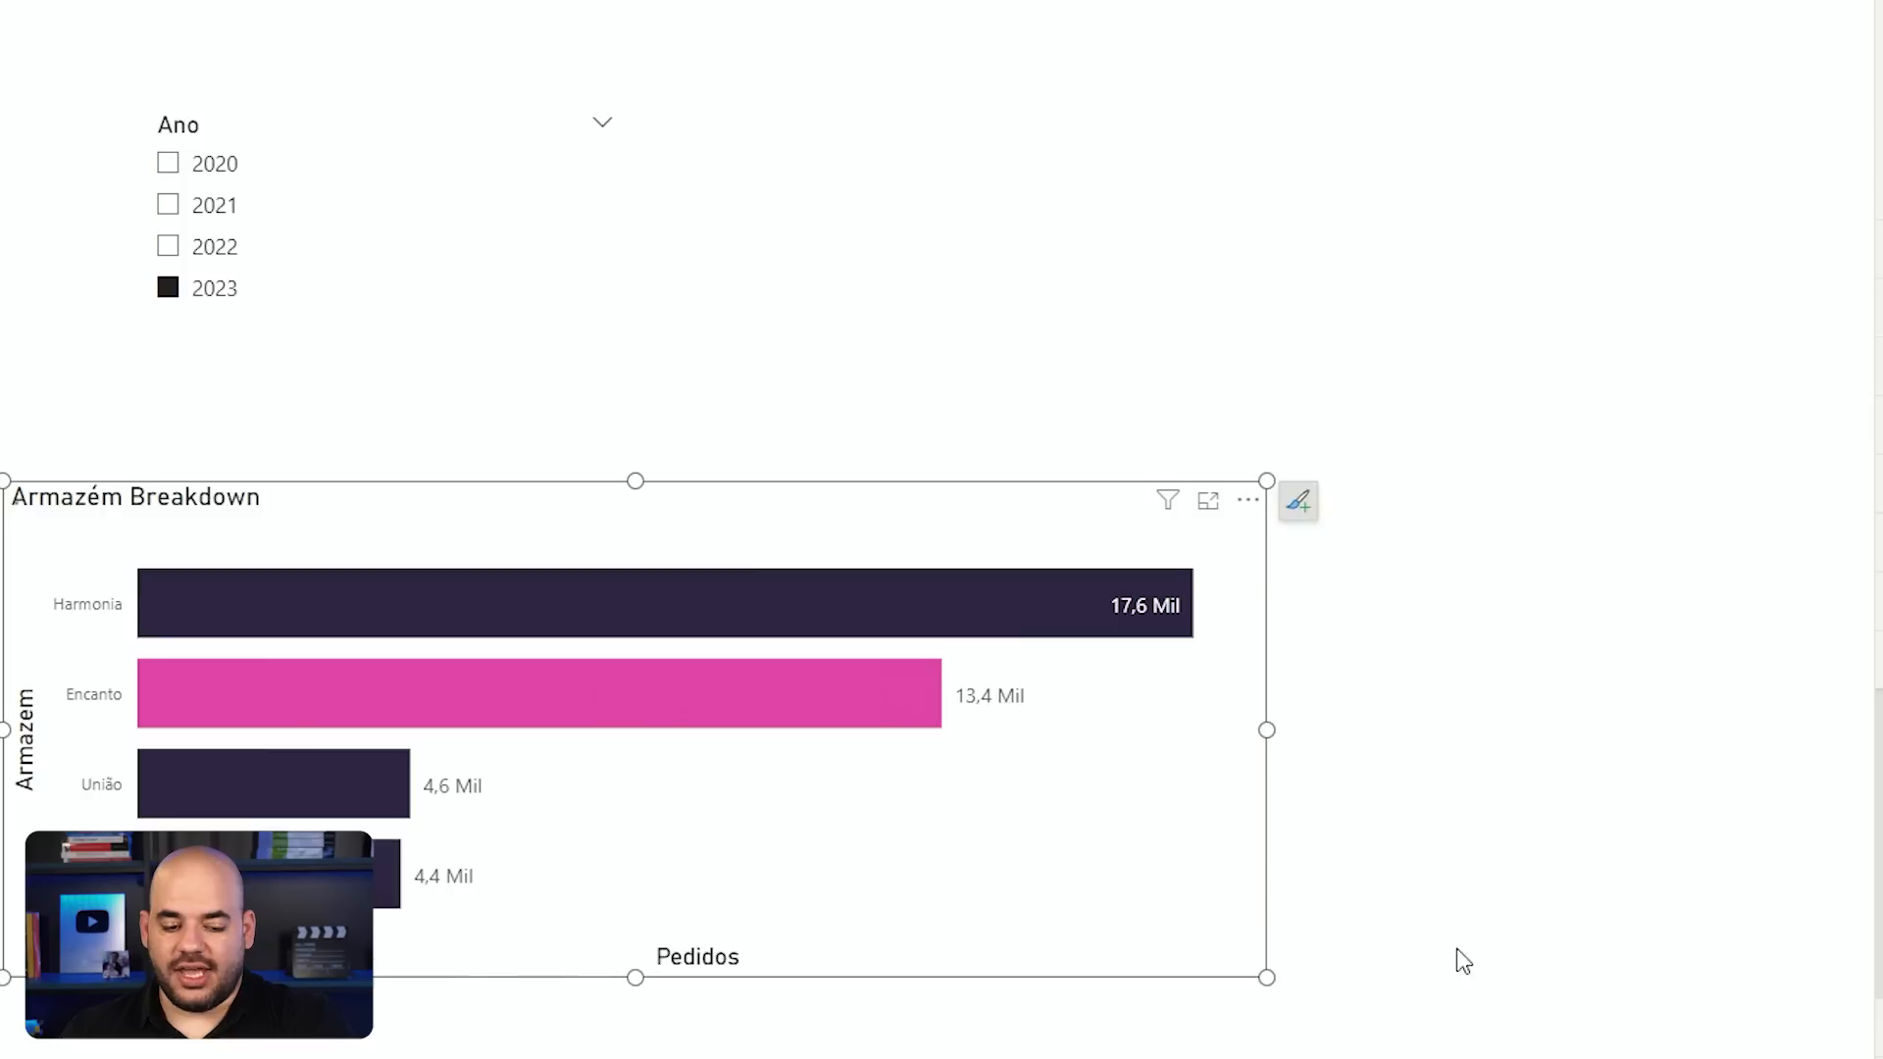